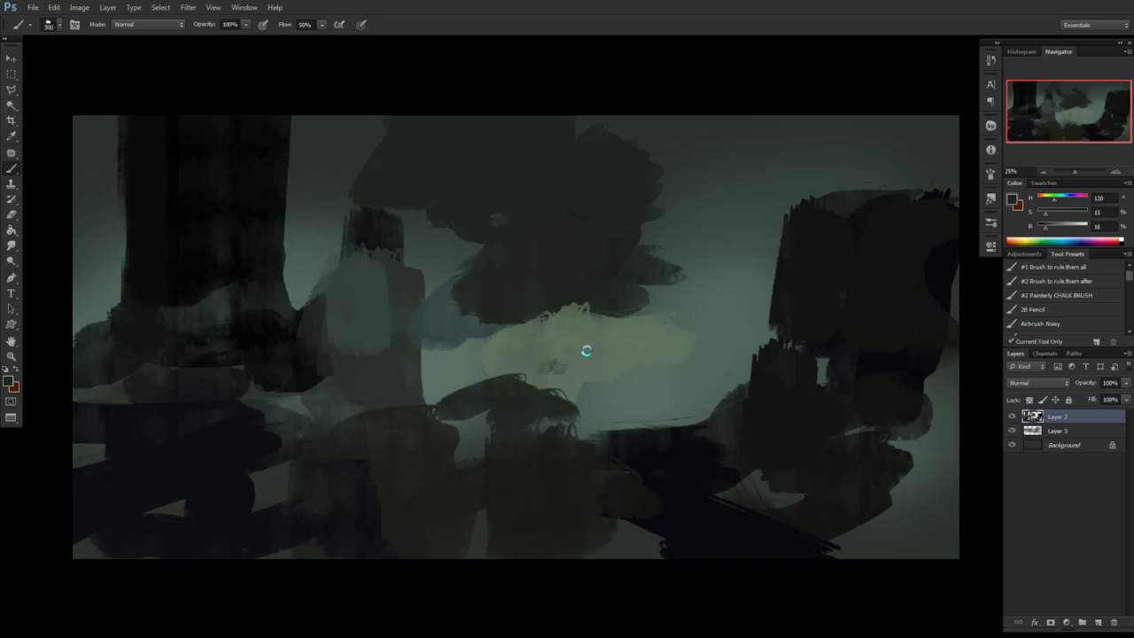
# Undo the last strokes, widen the pale green glow at the canvas centre with sampled colours, and add a dark stroke beneath the hanging mass
pyautogui.click(595, 407)
pyautogui.hotkey('ctrl', 'alt', 'z')
pyautogui.hotkey('ctrl', 'alt', 'z')
pyautogui.keyDown('alt'); pyautogui.click(534, 379); pyautogui.keyUp('alt')
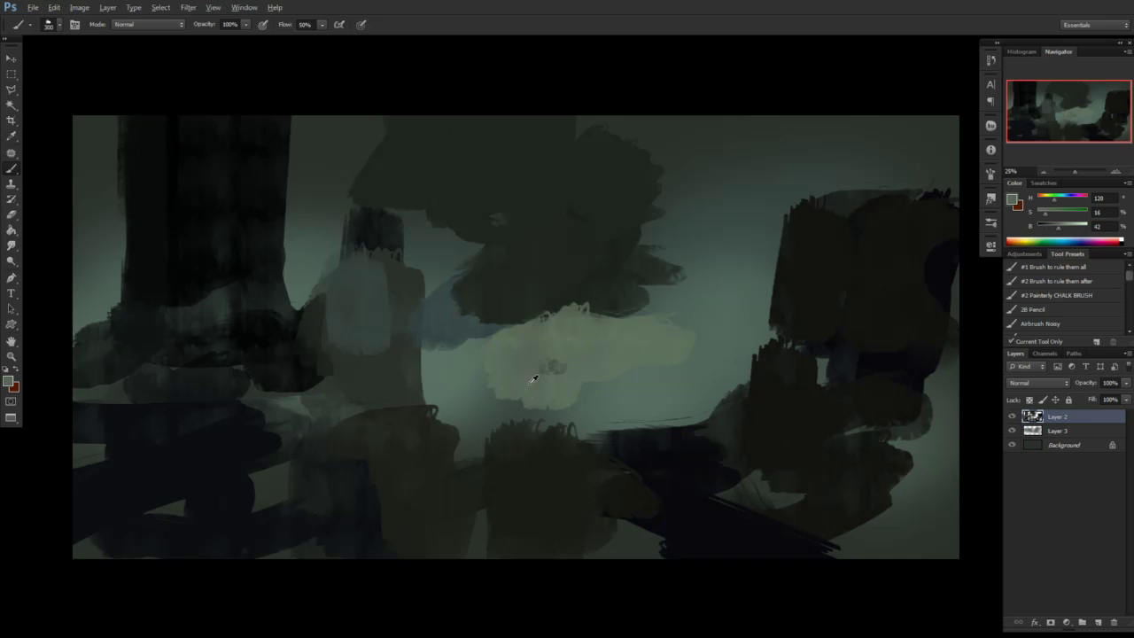
pyautogui.moveTo(430, 409); pyautogui.dragTo(629, 412)
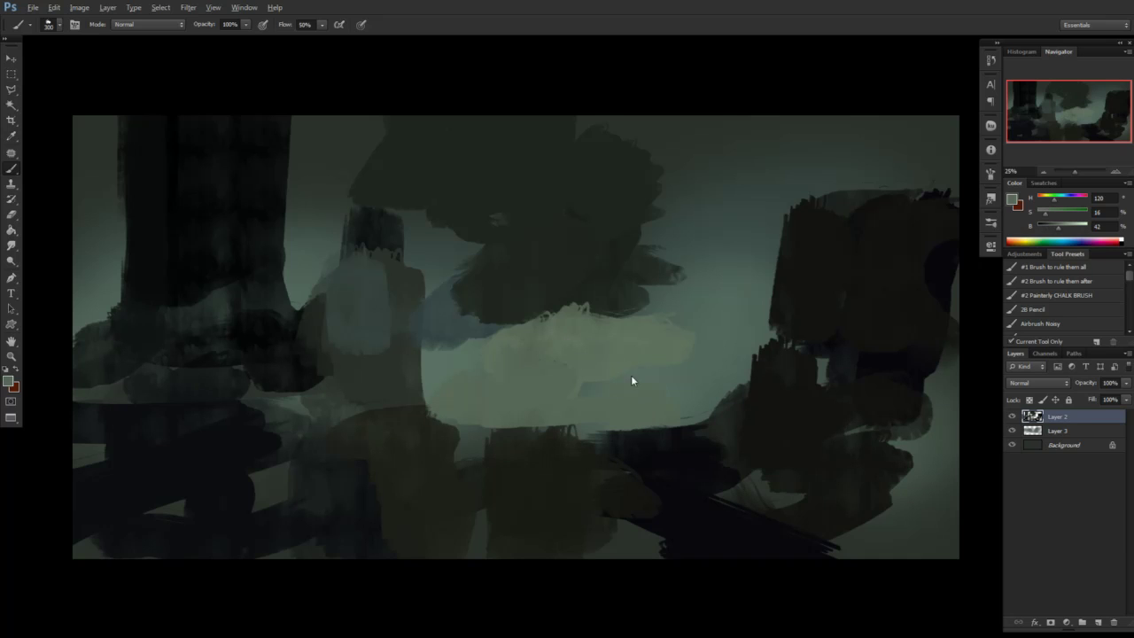
pyautogui.keyDown('alt'); pyautogui.click(694, 315); pyautogui.keyUp('alt')
pyautogui.keyDown('alt'); pyautogui.click(617, 279); pyautogui.keyUp('alt')
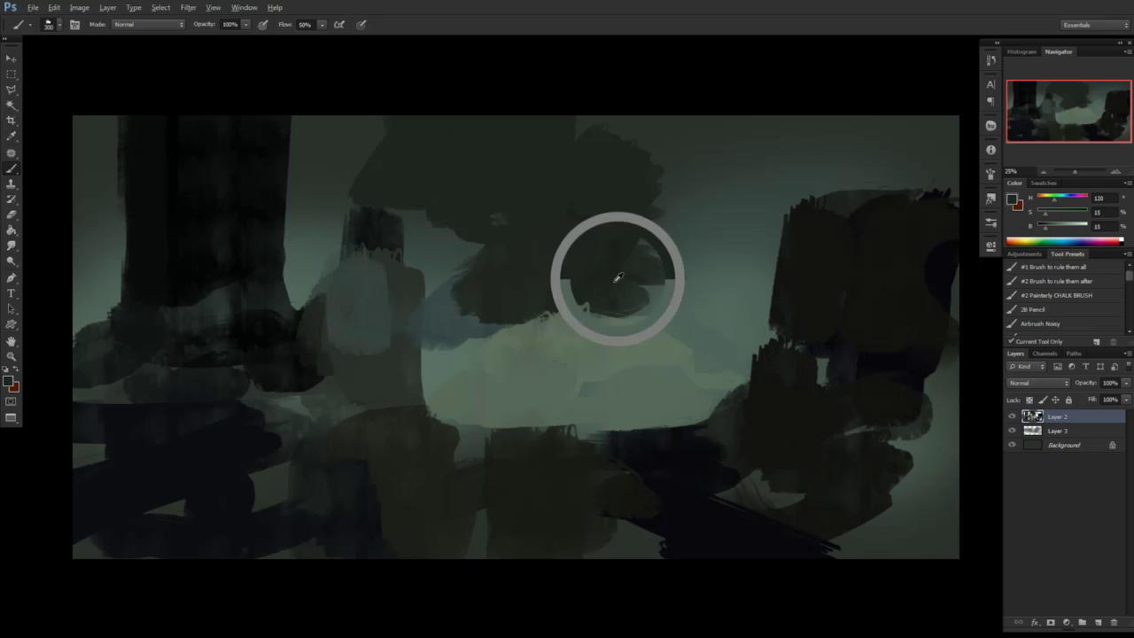
pyautogui.moveTo(547, 311)
pyautogui.mouseDown()
pyautogui.moveTo(491, 331)
pyautogui.moveTo(647, 341)
pyautogui.mouseUp()
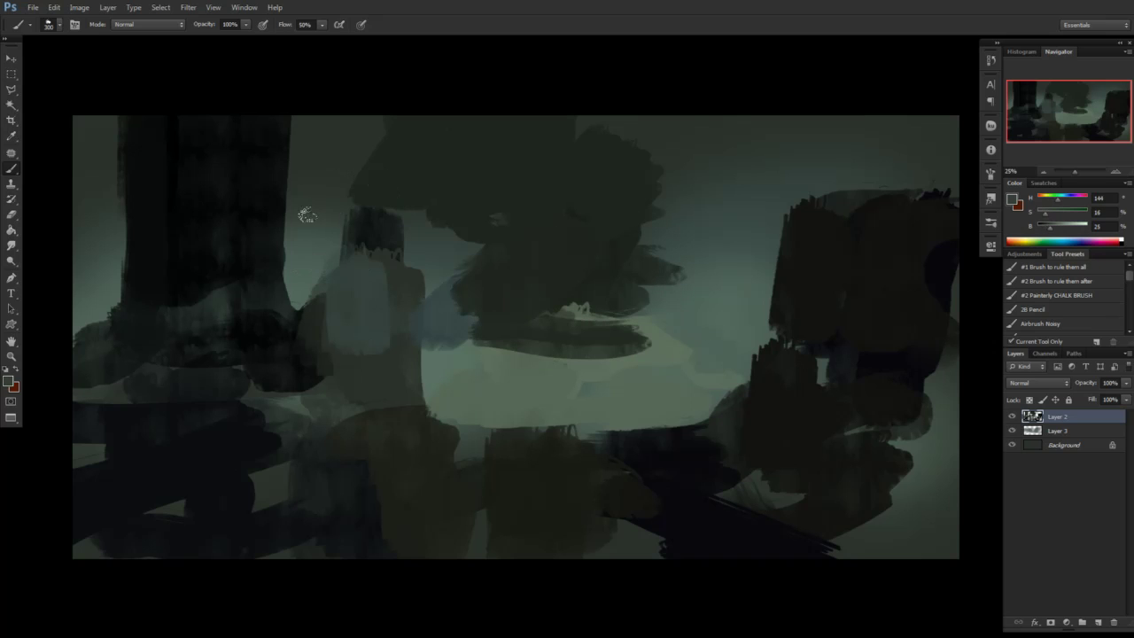
# Erase the dark stub above the grey-blue block beside the tall left pillar, and flatten the block's top edge
pyautogui.keyDown('alt'); pyautogui.click(365, 229); pyautogui.keyUp('alt')
pyautogui.hotkey('ctrl', 'z')
pyautogui.press('e')
pyautogui.moveTo(355, 217)
pyautogui.mouseDown()
pyautogui.moveTo(385, 220)
pyautogui.moveTo(349, 253)
pyautogui.mouseUp()
pyautogui.rightClick(404, 237)
pyautogui.doubleClick(591, 309)
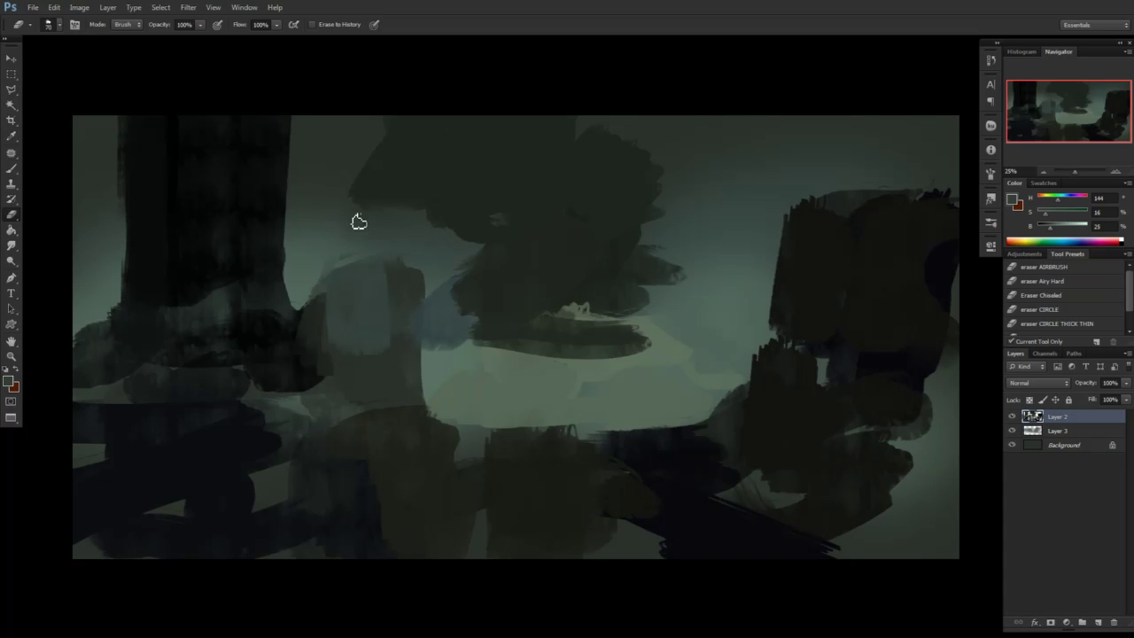
pyautogui.press('.')
pyautogui.moveTo(373, 255)
pyautogui.mouseDown()
pyautogui.moveTo(410, 270)
pyautogui.moveTo(331, 268)
pyautogui.mouseUp()
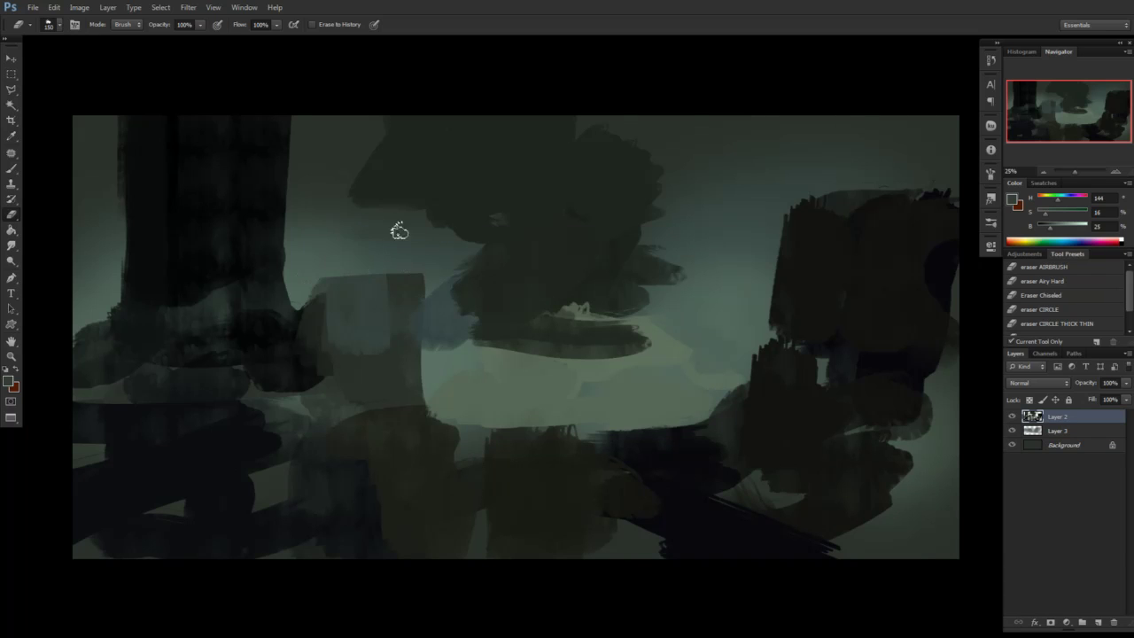
pyautogui.moveTo(409, 274)
pyautogui.mouseDown()
pyautogui.moveTo(395, 278)
pyautogui.moveTo(420, 288)
pyautogui.mouseUp()
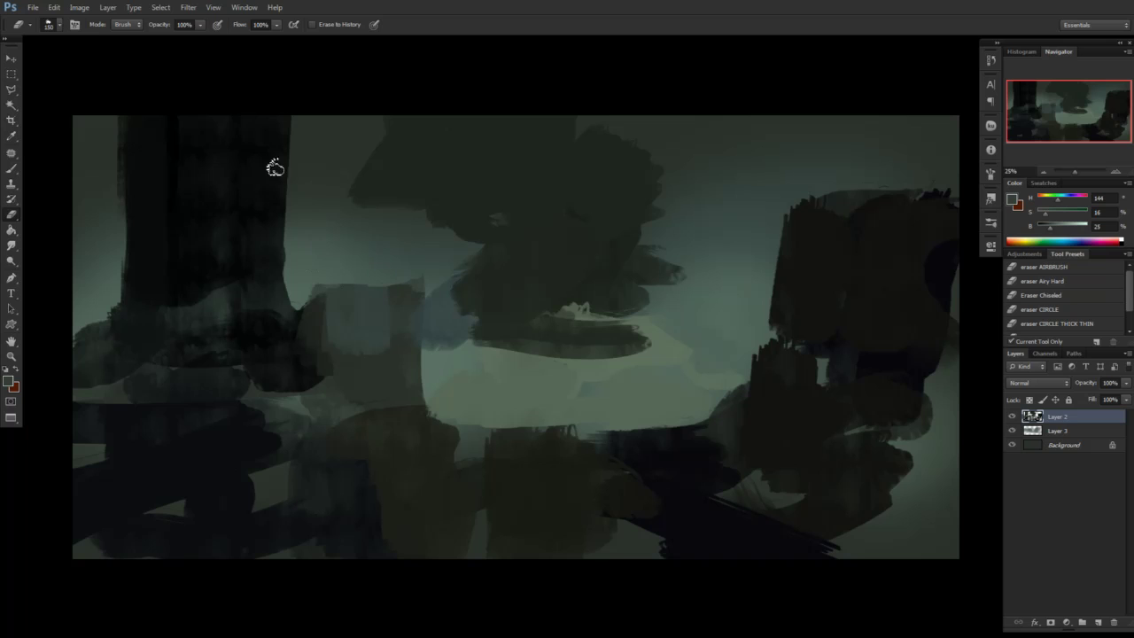
# Erase along the tall left pillar's right edge and the central dark mass's left edge to straighten both silhouettes
pyautogui.moveTo(291, 113); pyautogui.dragTo(294, 203)
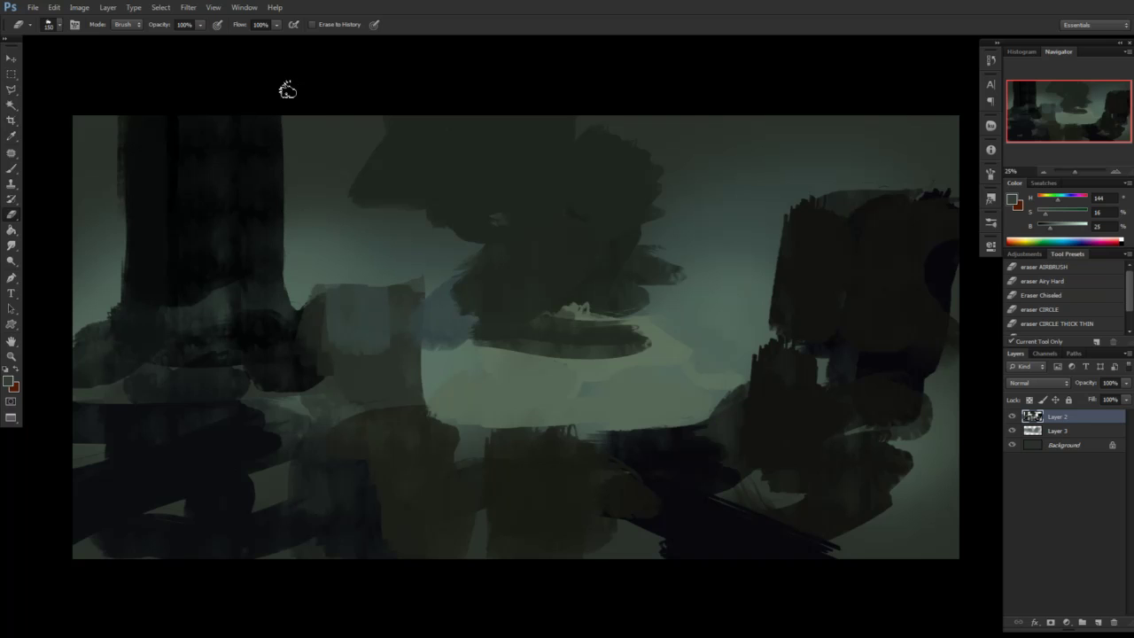
pyautogui.moveTo(286, 88); pyautogui.dragTo(276, 268)
pyautogui.moveTo(362, 149)
pyautogui.mouseDown()
pyautogui.moveTo(377, 139)
pyautogui.moveTo(363, 219)
pyautogui.mouseUp()
pyautogui.moveTo(389, 91)
pyautogui.mouseDown()
pyautogui.moveTo(374, 157)
pyautogui.moveTo(420, 146)
pyautogui.mouseUp()
# Paint the central hanging mass into a wide flat-bottomed trapezoid with its sampled dark green, and erase part of the blue patch below it
pyautogui.press('b')
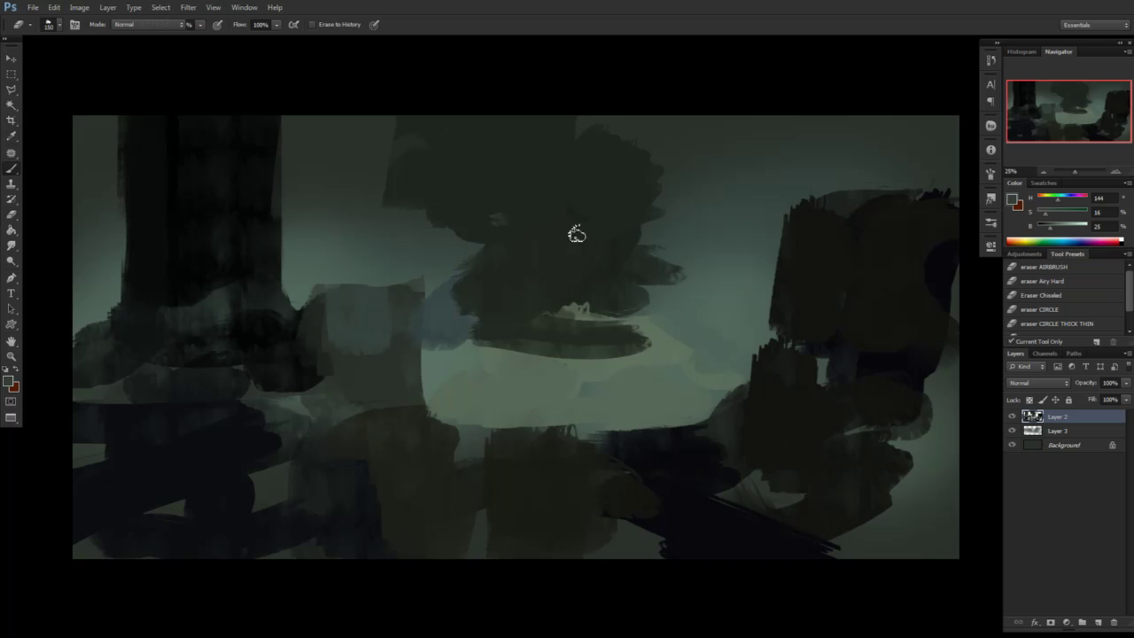
pyautogui.keyDown('alt'); pyautogui.click(565, 127); pyautogui.keyUp('alt')
pyautogui.moveTo(607, 135); pyautogui.dragTo(665, 218)
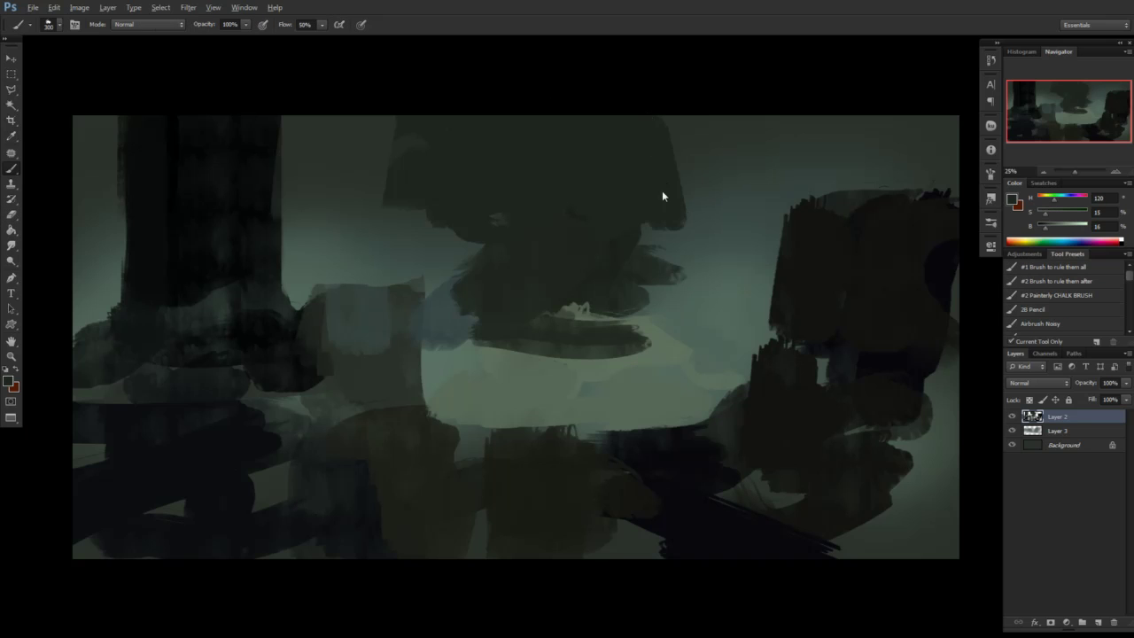
pyautogui.moveTo(443, 198)
pyautogui.mouseDown()
pyautogui.moveTo(435, 234)
pyautogui.moveTo(376, 231)
pyautogui.moveTo(395, 212)
pyautogui.moveTo(406, 145)
pyautogui.moveTo(402, 234)
pyautogui.moveTo(381, 238)
pyautogui.moveTo(672, 255)
pyautogui.moveTo(458, 244)
pyautogui.mouseUp()
pyautogui.moveTo(363, 257); pyautogui.dragTo(661, 246)
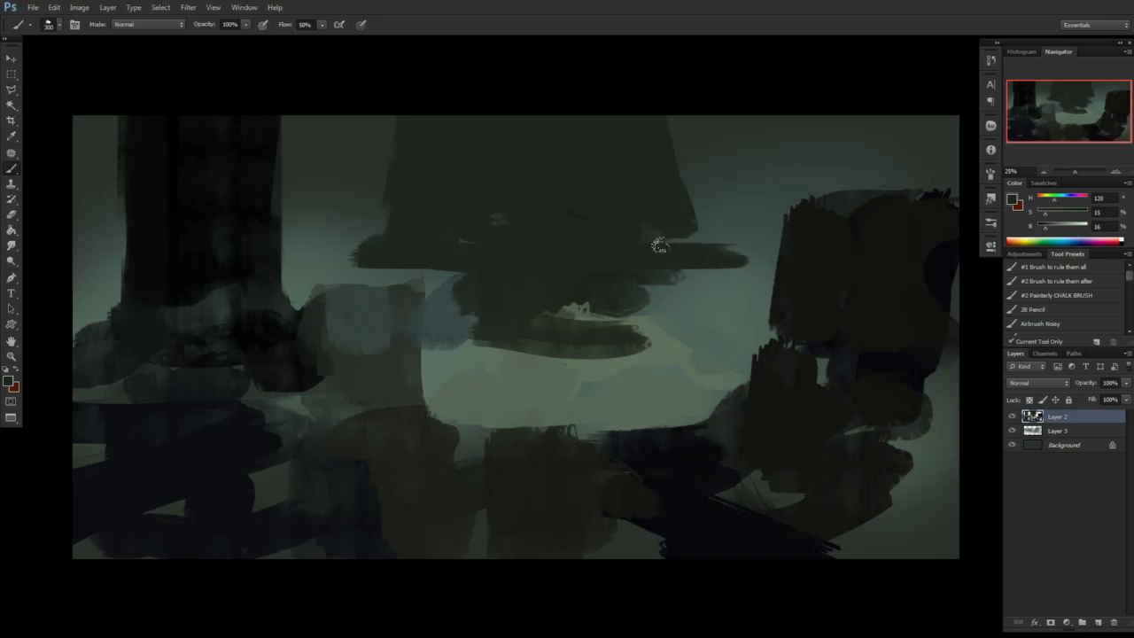
pyautogui.moveTo(669, 99)
pyautogui.mouseDown()
pyautogui.moveTo(699, 221)
pyautogui.moveTo(672, 96)
pyautogui.moveTo(684, 182)
pyautogui.moveTo(668, 225)
pyautogui.moveTo(695, 226)
pyautogui.mouseUp()
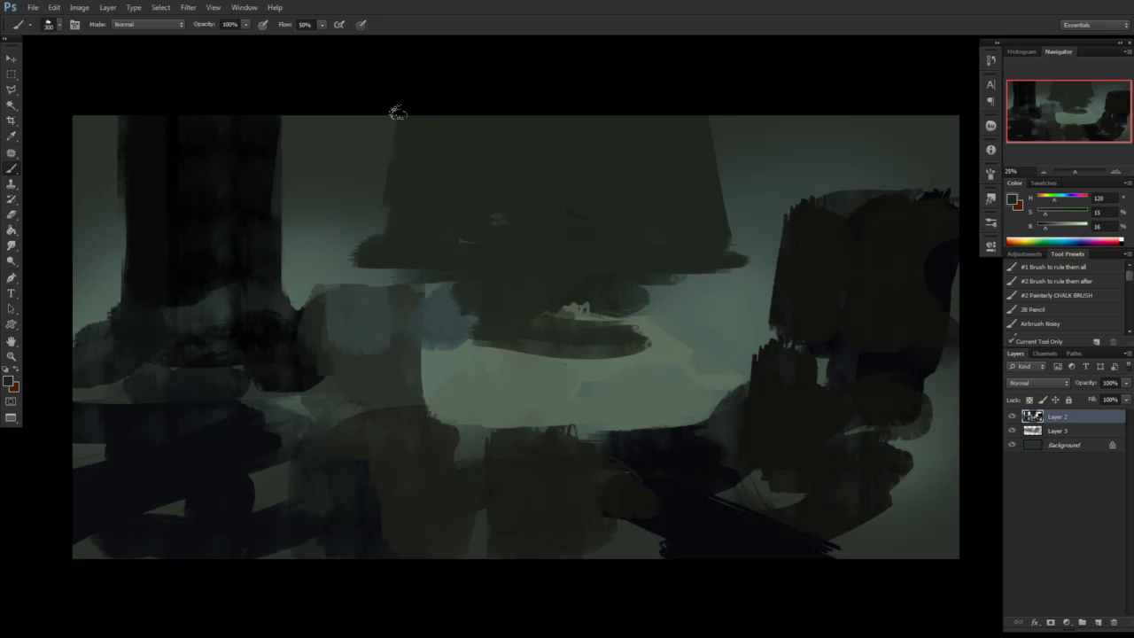
pyautogui.moveTo(397, 112)
pyautogui.mouseDown()
pyautogui.moveTo(379, 172)
pyautogui.moveTo(386, 115)
pyautogui.moveTo(353, 277)
pyautogui.moveTo(387, 99)
pyautogui.moveTo(397, 100)
pyautogui.moveTo(455, 237)
pyautogui.moveTo(339, 263)
pyautogui.moveTo(334, 283)
pyautogui.moveTo(364, 282)
pyautogui.moveTo(295, 293)
pyautogui.moveTo(441, 289)
pyautogui.moveTo(359, 282)
pyautogui.moveTo(427, 292)
pyautogui.moveTo(455, 324)
pyautogui.moveTo(444, 333)
pyautogui.moveTo(462, 310)
pyautogui.mouseUp()
pyautogui.press('e')
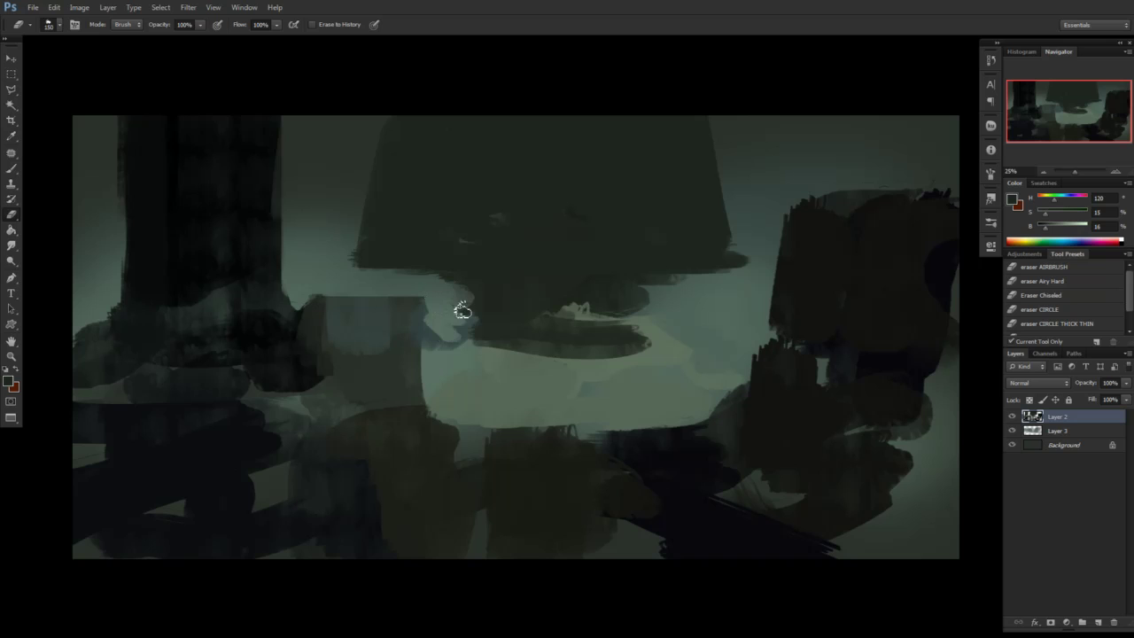
# Paint horizontal dark and grey-green strokes across the pale glow beneath the trapezoid, using colours sampled from that area
pyautogui.press('b')
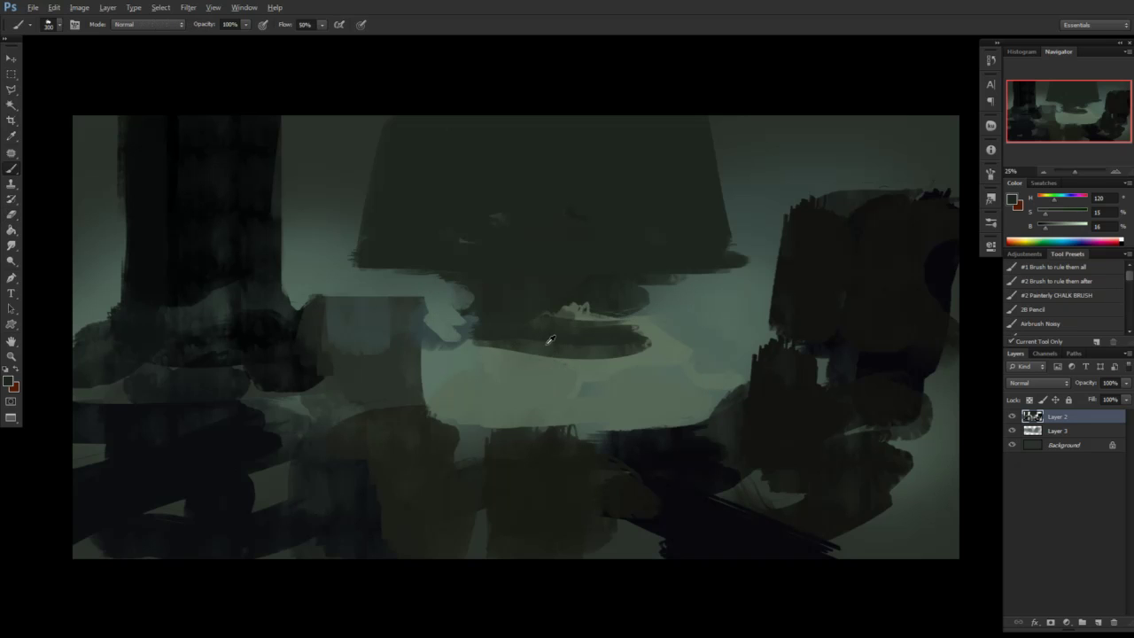
pyautogui.keyDown('alt'); pyautogui.click(550, 340); pyautogui.keyUp('alt')
pyautogui.moveTo(545, 342)
pyautogui.mouseDown()
pyautogui.moveTo(432, 355)
pyautogui.moveTo(566, 351)
pyautogui.moveTo(543, 359)
pyautogui.moveTo(525, 335)
pyautogui.moveTo(529, 354)
pyautogui.moveTo(610, 367)
pyautogui.moveTo(682, 346)
pyautogui.mouseUp()
pyautogui.keyDown('alt'); pyautogui.click(529, 363); pyautogui.keyUp('alt')
pyautogui.keyDown('alt'); pyautogui.click(559, 341); pyautogui.keyUp('alt')
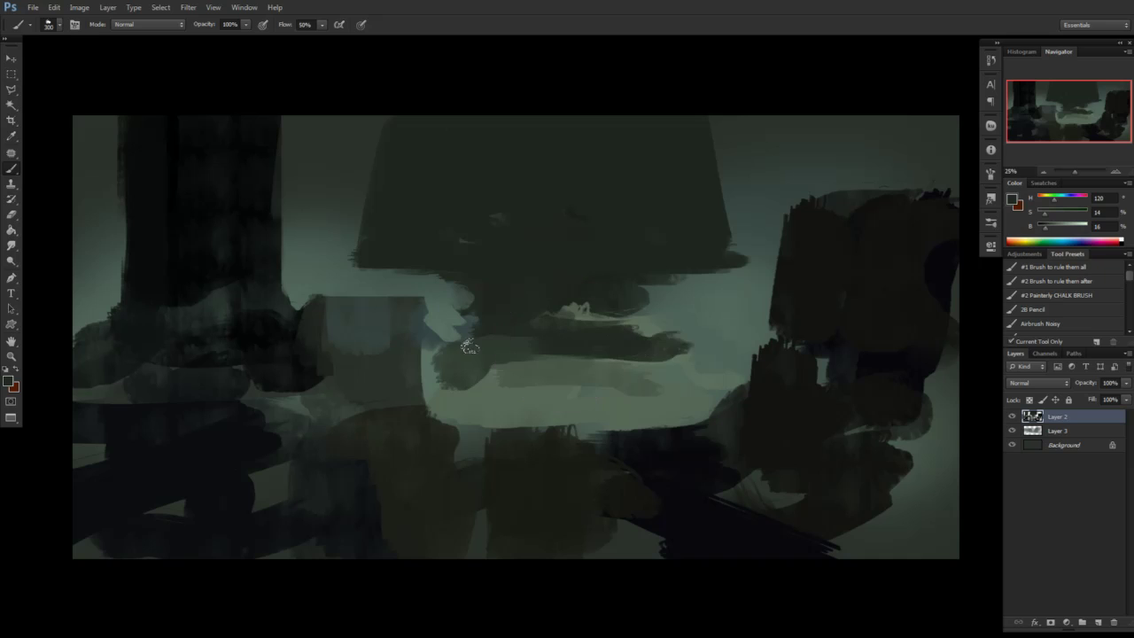
pyautogui.moveTo(468, 346)
pyautogui.mouseDown()
pyautogui.moveTo(545, 359)
pyautogui.moveTo(700, 352)
pyautogui.mouseUp()
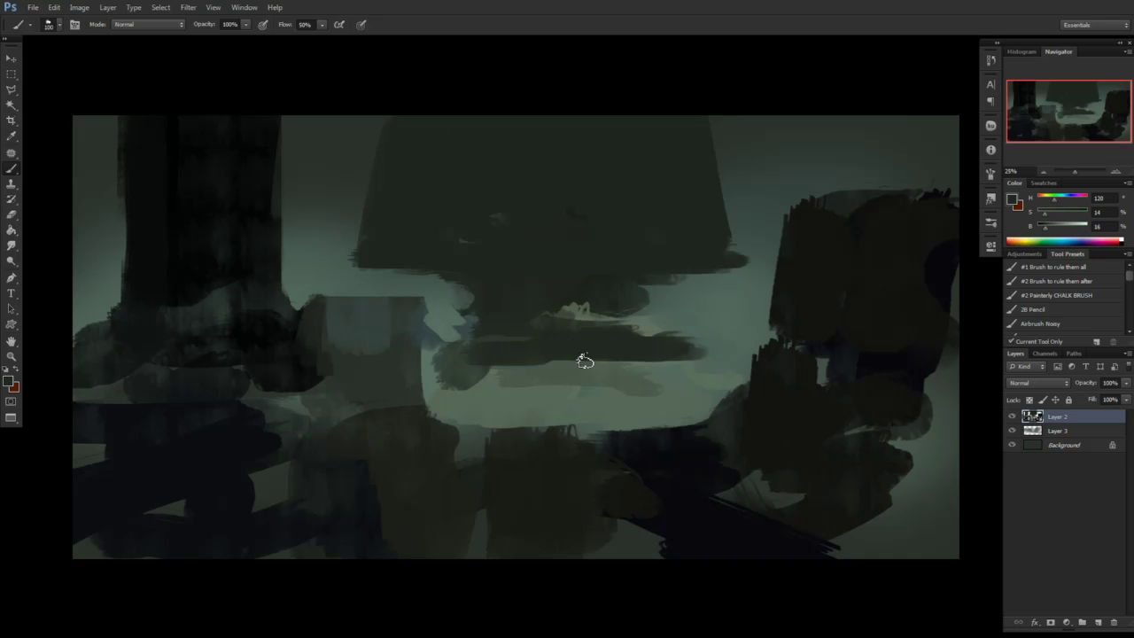
pyautogui.keyDown('alt'); pyautogui.click(454, 368); pyautogui.keyUp('alt')
pyautogui.moveTo(454, 368)
pyautogui.mouseDown()
pyautogui.moveTo(557, 362)
pyautogui.moveTo(489, 354)
pyautogui.moveTo(760, 362)
pyautogui.mouseUp()
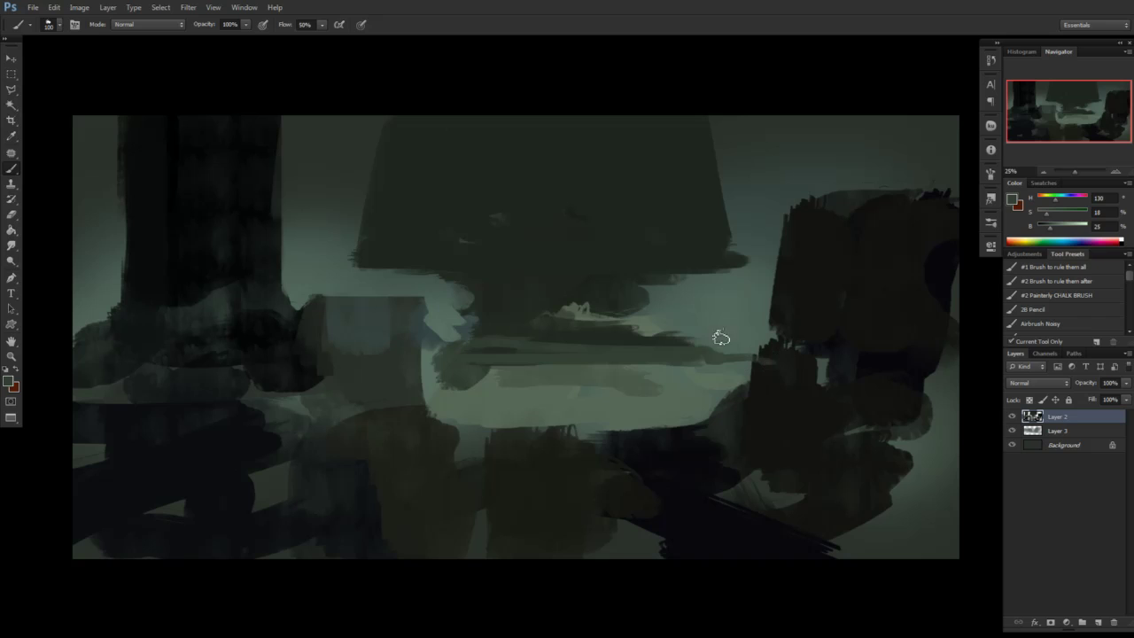
# Paint a slanted dark underside below the trapezoid and a long grey-green horizontal band across the glow
pyautogui.keyDown('alt'); pyautogui.click(722, 335); pyautogui.keyUp('alt')
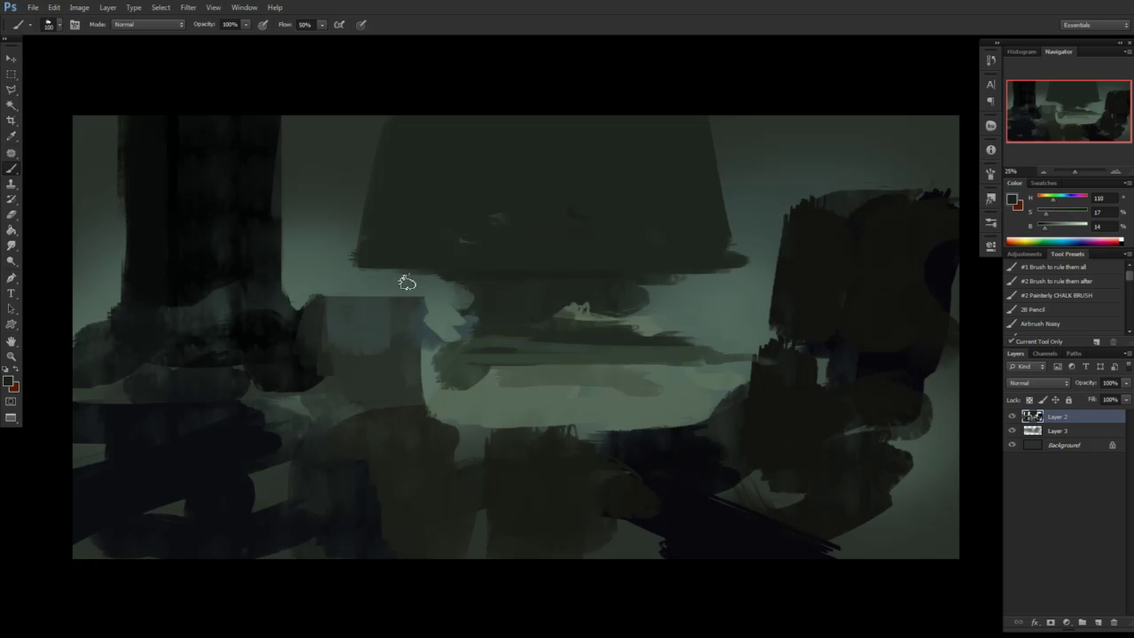
pyautogui.moveTo(406, 282)
pyautogui.mouseDown()
pyautogui.moveTo(437, 283)
pyautogui.moveTo(456, 316)
pyautogui.moveTo(468, 299)
pyautogui.moveTo(433, 305)
pyautogui.moveTo(437, 321)
pyautogui.moveTo(468, 306)
pyautogui.moveTo(466, 325)
pyautogui.moveTo(658, 337)
pyautogui.moveTo(454, 329)
pyautogui.moveTo(653, 339)
pyautogui.moveTo(517, 347)
pyautogui.moveTo(713, 335)
pyautogui.moveTo(747, 367)
pyautogui.mouseUp()
pyautogui.keyDown('alt'); pyautogui.click(513, 336); pyautogui.keyUp('alt')
pyautogui.keyDown('alt'); pyautogui.click(647, 377); pyautogui.keyUp('alt')
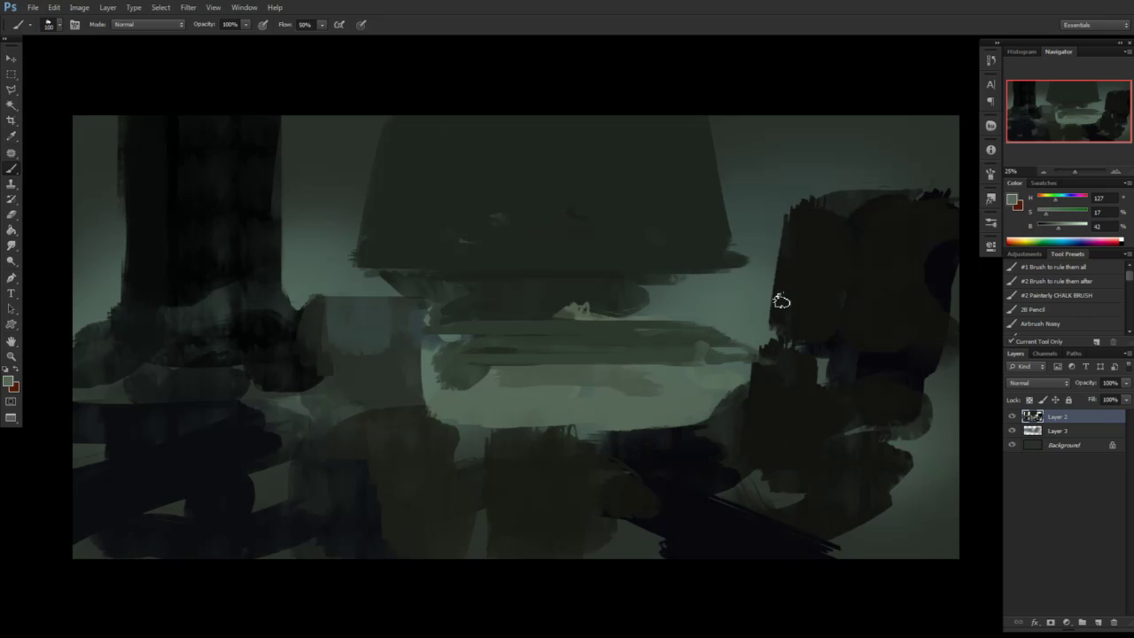
# Paint a near-black vertical pillar along the canvas's right edge and fill the light gaps in the dark block beside it
pyautogui.keyDown('alt'); pyautogui.click(912, 203); pyautogui.keyUp('alt')
pyautogui.moveTo(921, 120); pyautogui.dragTo(936, 219)
pyautogui.keyDown('alt'); pyautogui.click(940, 266); pyautogui.keyUp('alt')
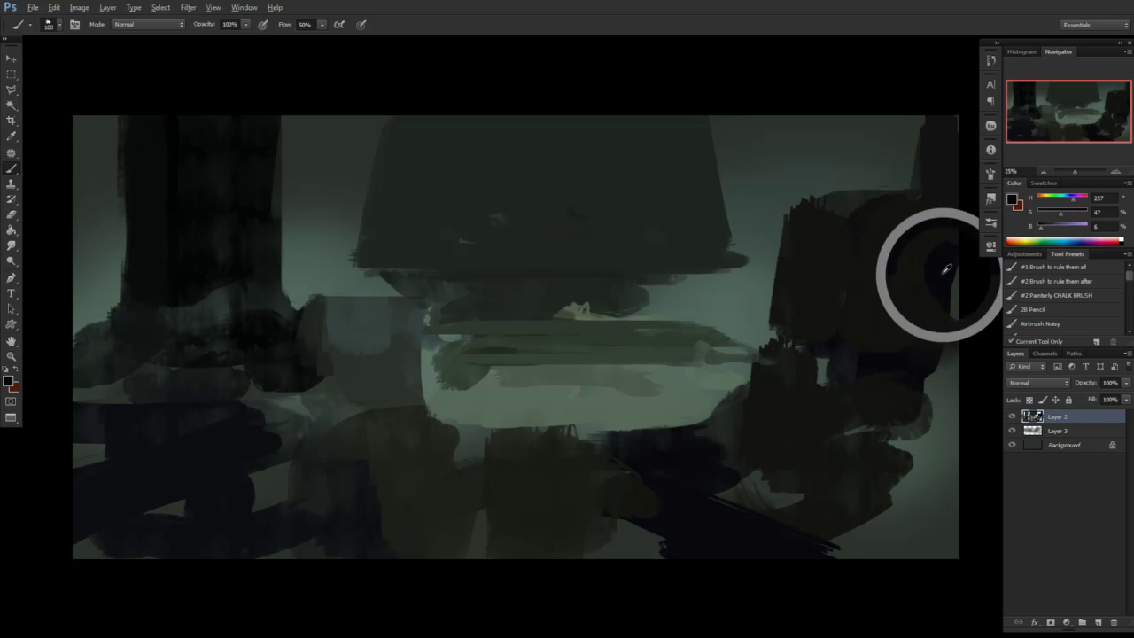
pyautogui.moveTo(946, 266)
pyautogui.mouseDown()
pyautogui.moveTo(949, 337)
pyautogui.moveTo(941, 279)
pyautogui.moveTo(925, 405)
pyautogui.mouseUp()
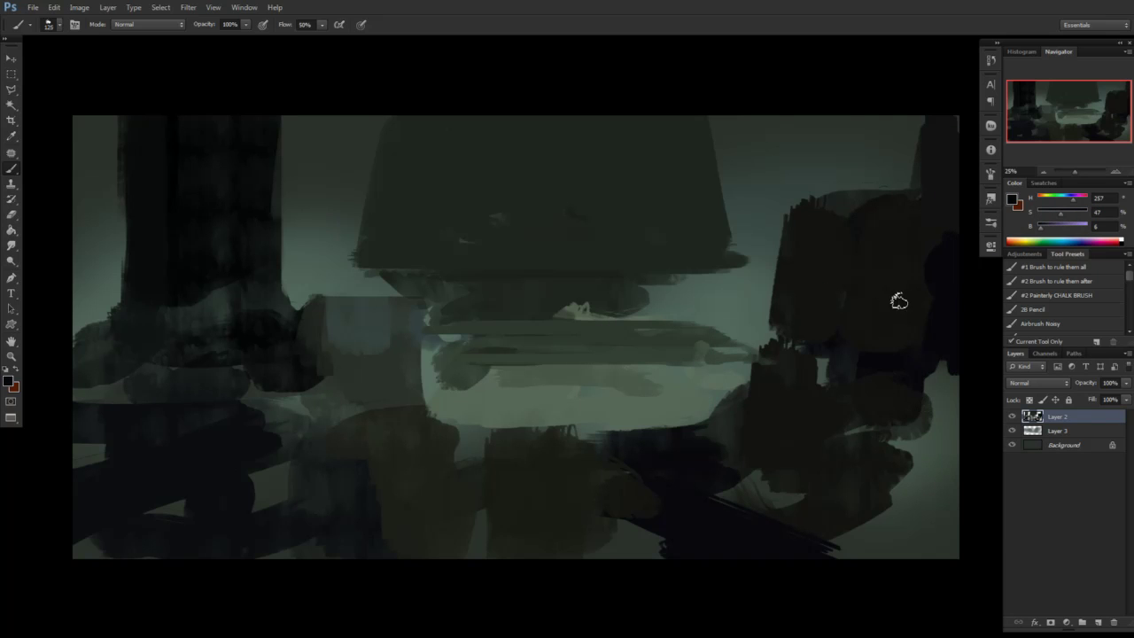
pyautogui.moveTo(932, 365); pyautogui.dragTo(938, 496)
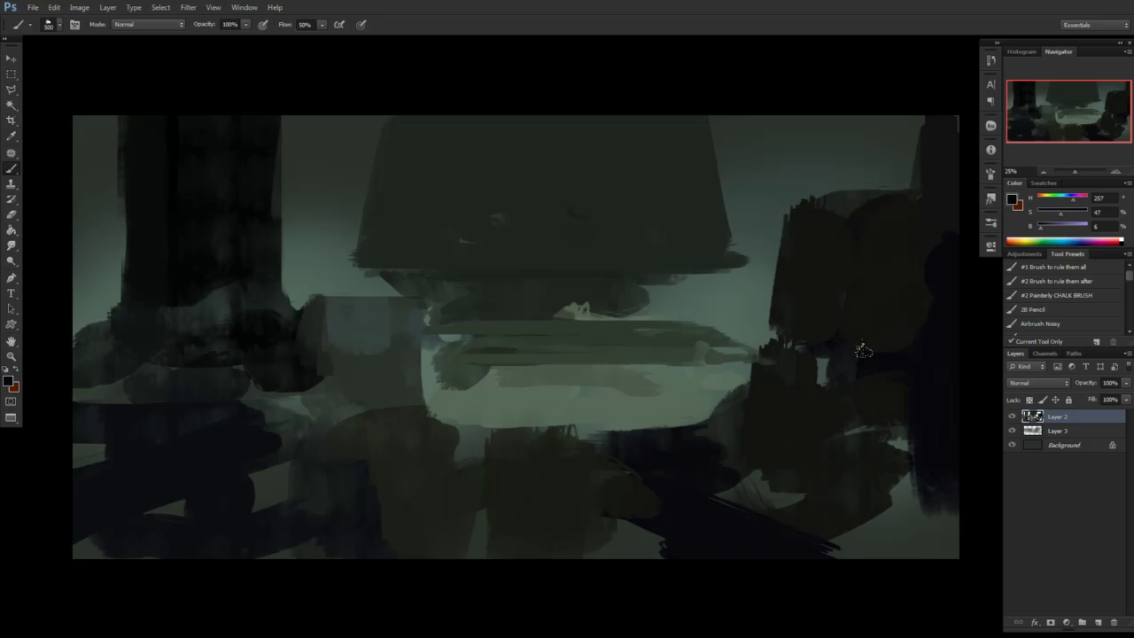
pyautogui.moveTo(877, 413)
pyautogui.mouseDown()
pyautogui.moveTo(889, 333)
pyautogui.moveTo(880, 392)
pyautogui.mouseUp()
pyautogui.keyDown('alt'); pyautogui.click(855, 280); pyautogui.keyUp('alt')
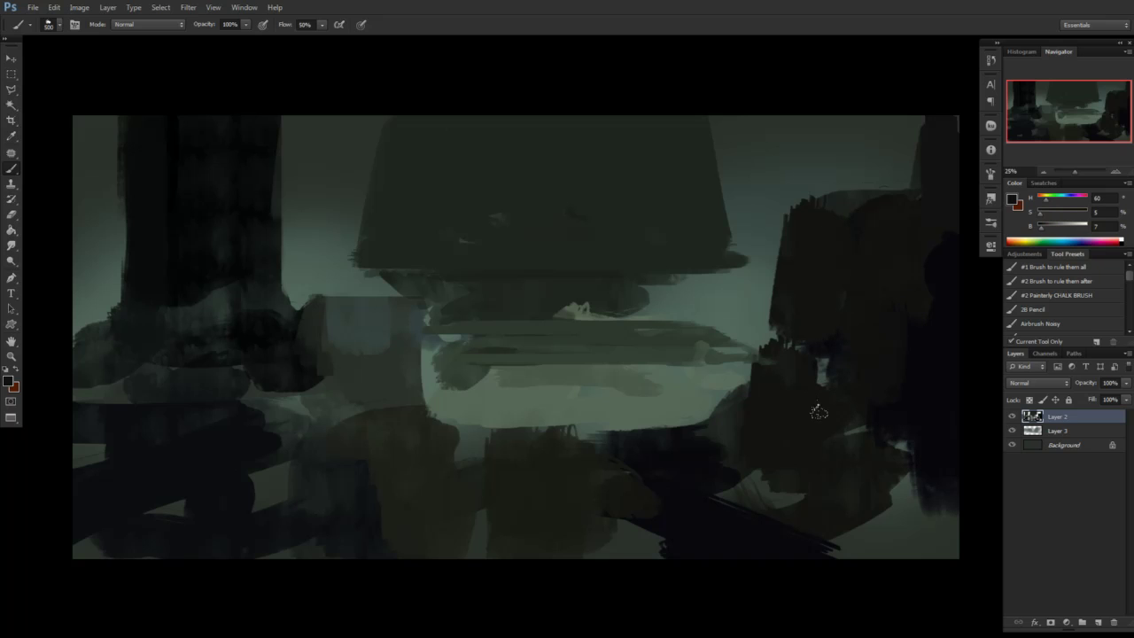
# Erase the ragged top and left edges of the dark right-hand block to square off its silhouette
pyautogui.press('e')
pyautogui.moveTo(778, 207)
pyautogui.mouseDown()
pyautogui.moveTo(860, 175)
pyautogui.moveTo(869, 195)
pyautogui.moveTo(847, 202)
pyautogui.moveTo(890, 196)
pyautogui.moveTo(817, 198)
pyautogui.mouseUp()
pyautogui.moveTo(908, 142); pyautogui.dragTo(910, 190)
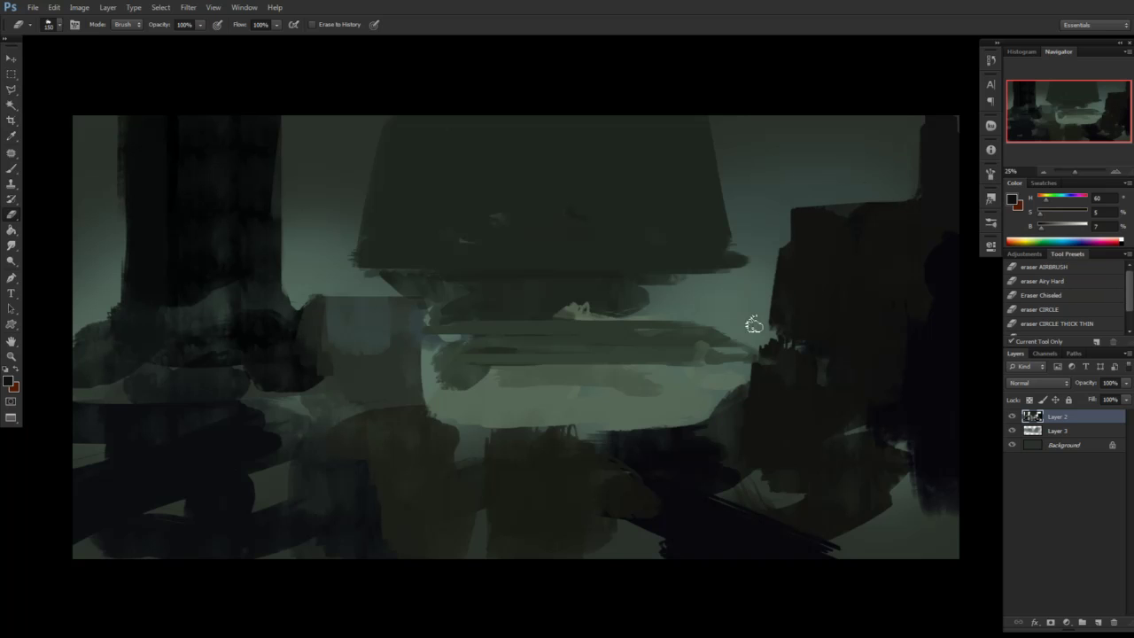
pyautogui.moveTo(767, 288)
pyautogui.mouseDown()
pyautogui.moveTo(765, 351)
pyautogui.moveTo(724, 423)
pyautogui.mouseUp()
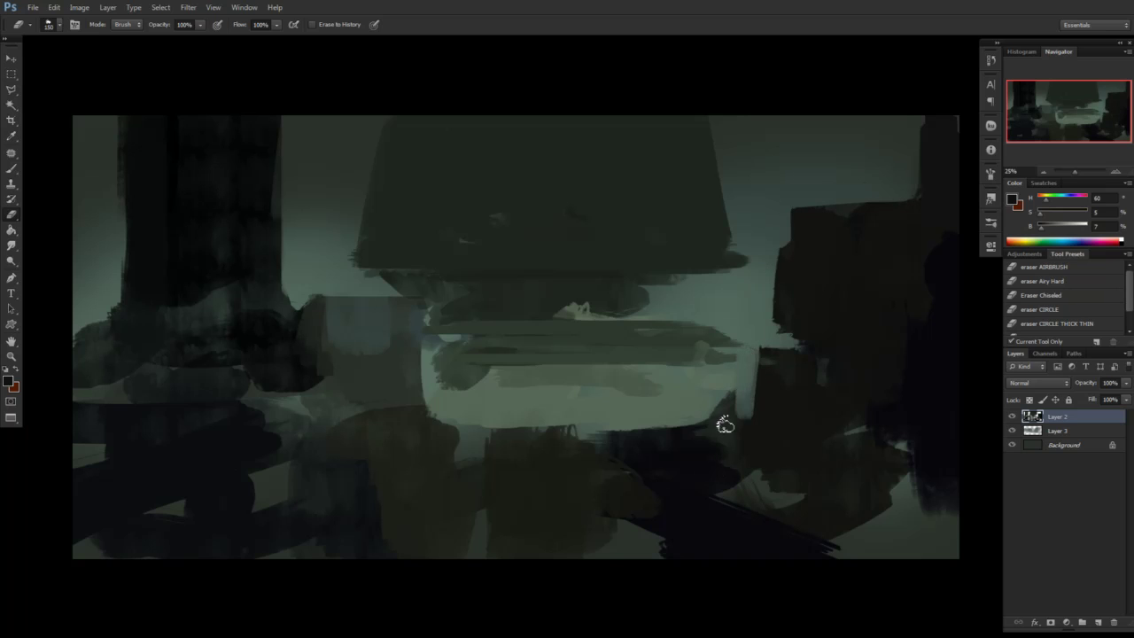
# Cover the light streaks on the lower-right ground with near-black paint and clean up the ground's upper edge
pyautogui.moveTo(643, 425)
pyautogui.mouseDown()
pyautogui.moveTo(701, 411)
pyautogui.moveTo(785, 496)
pyautogui.moveTo(676, 462)
pyautogui.moveTo(752, 491)
pyautogui.moveTo(868, 496)
pyautogui.moveTo(808, 440)
pyautogui.moveTo(895, 519)
pyautogui.mouseUp()
pyautogui.press('b')
pyautogui.keyDown('alt'); pyautogui.click(676, 463); pyautogui.keyUp('alt')
# Set the foreground colour to olive at 20% brightness, outline the lower-right ground plane with a polygonal lasso selection, and hide the selection edges
pyautogui.keyDown('alt'); pyautogui.click(618, 425); pyautogui.keyUp('alt')
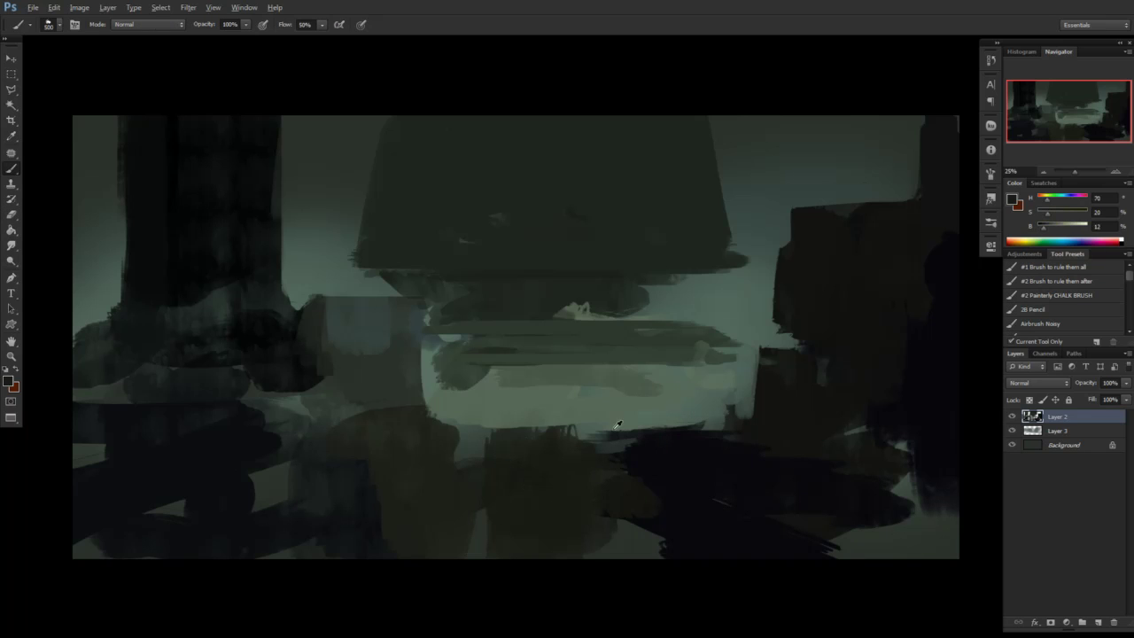
pyautogui.click(1049, 227)
pyautogui.press('l')
pyautogui.click(625, 431)
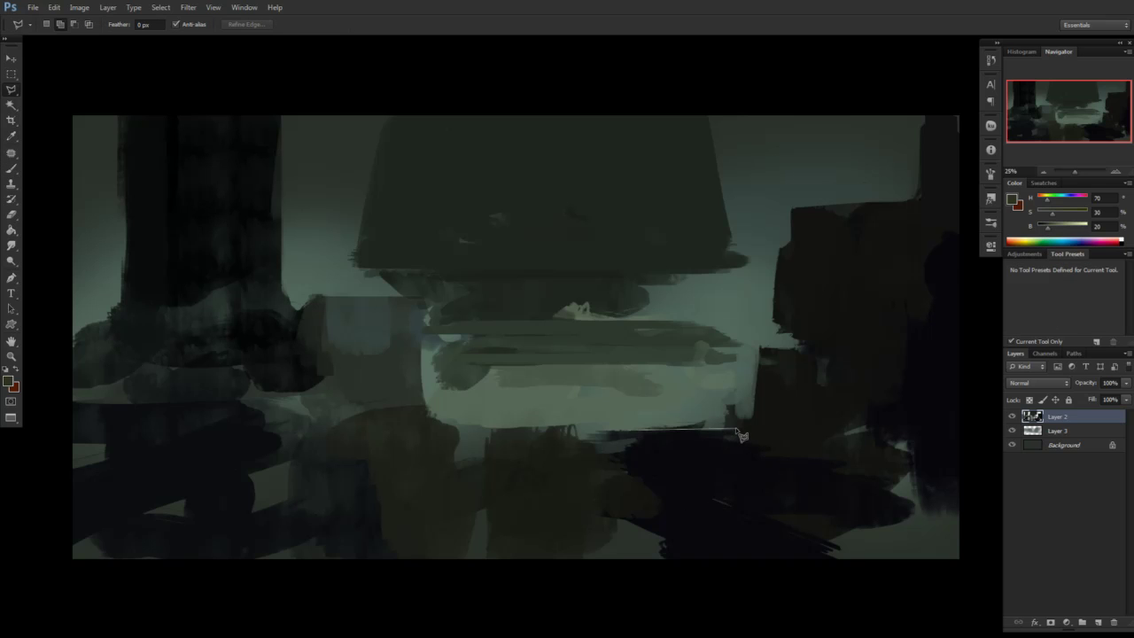
pyautogui.click(734, 429)
pyautogui.click(968, 493)
pyautogui.click(967, 576)
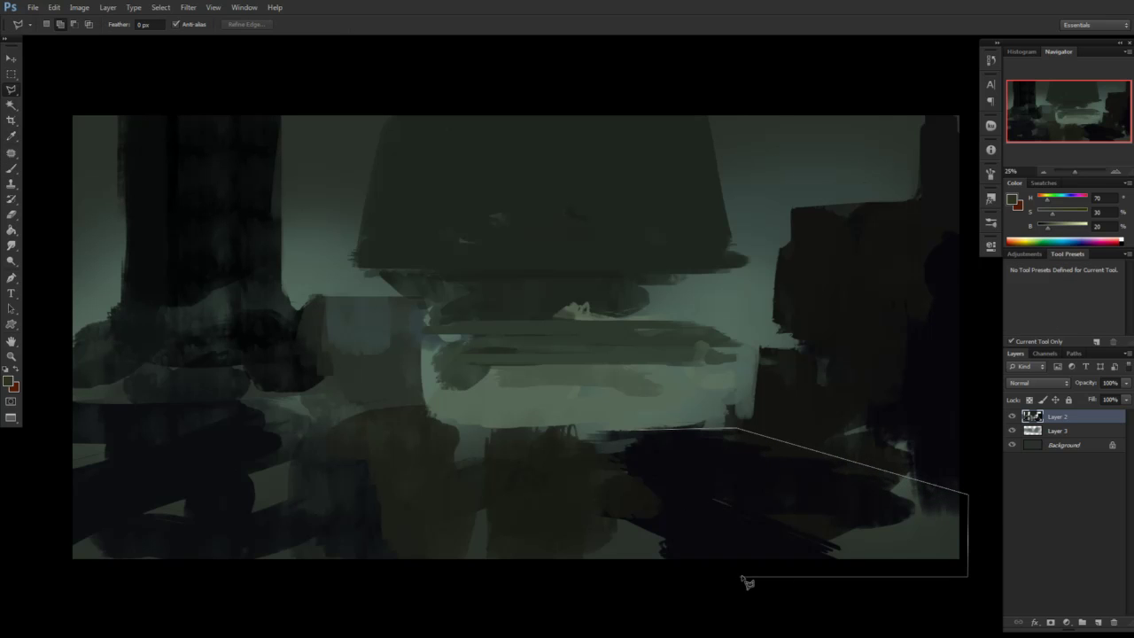
pyautogui.click(736, 576)
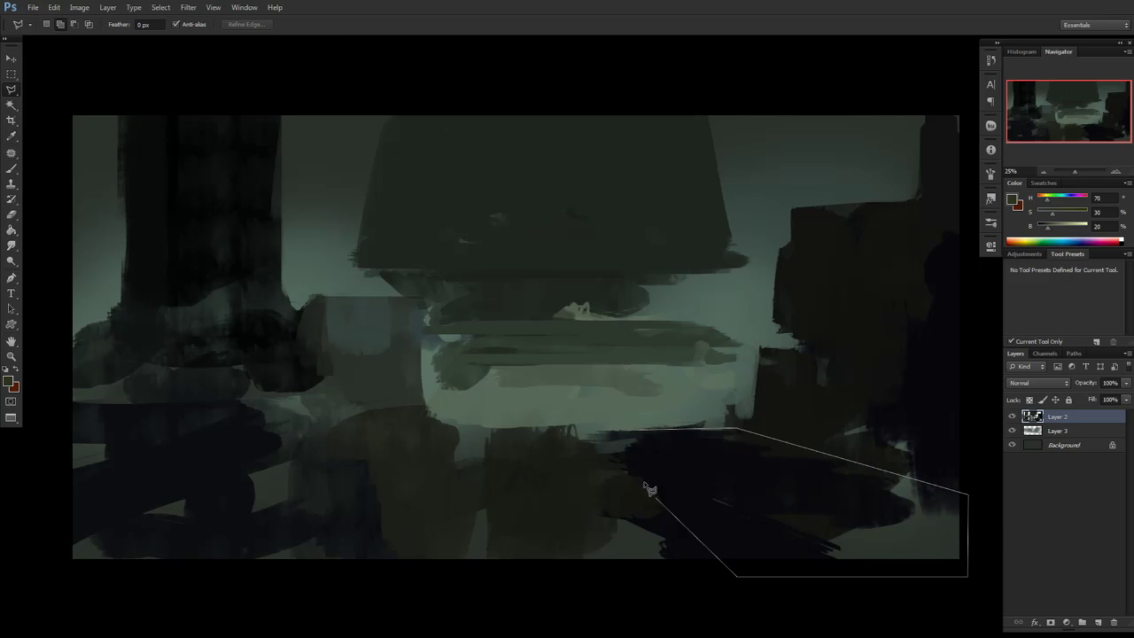
pyautogui.click(626, 433)
pyautogui.hotkey('ctrl', 'd')
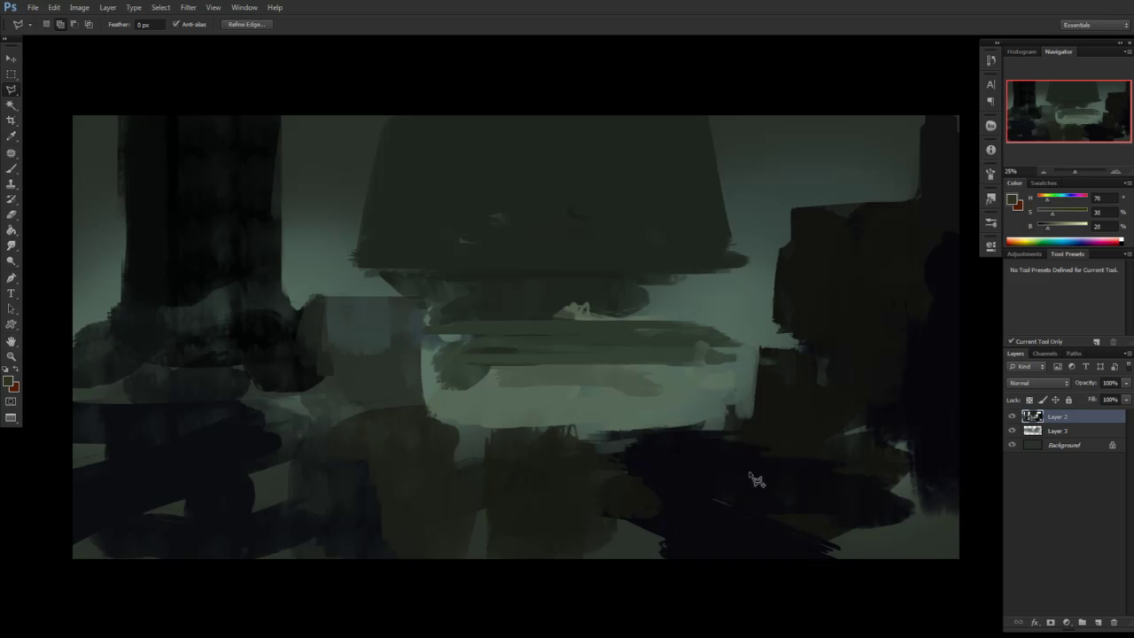
# Paint the lower-right ground plane olive with broad strokes, keeping a crisp diagonal edge against the dark block
pyautogui.press('b')
pyautogui.moveTo(671, 423)
pyautogui.mouseDown()
pyautogui.moveTo(713, 414)
pyautogui.moveTo(835, 430)
pyautogui.moveTo(945, 469)
pyautogui.moveTo(928, 503)
pyautogui.moveTo(777, 485)
pyautogui.moveTo(925, 501)
pyautogui.moveTo(893, 501)
pyautogui.moveTo(964, 514)
pyautogui.mouseUp()
pyautogui.moveTo(913, 486)
pyautogui.mouseDown()
pyautogui.moveTo(778, 540)
pyautogui.moveTo(937, 502)
pyautogui.moveTo(877, 479)
pyautogui.mouseUp()
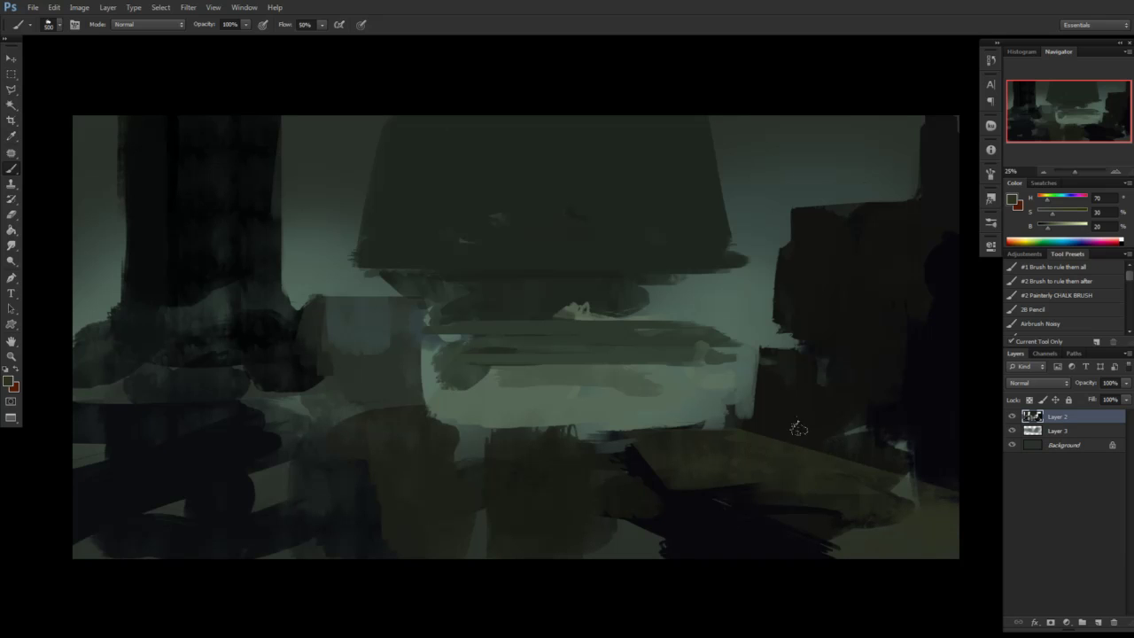
pyautogui.moveTo(831, 445); pyautogui.dragTo(854, 501)
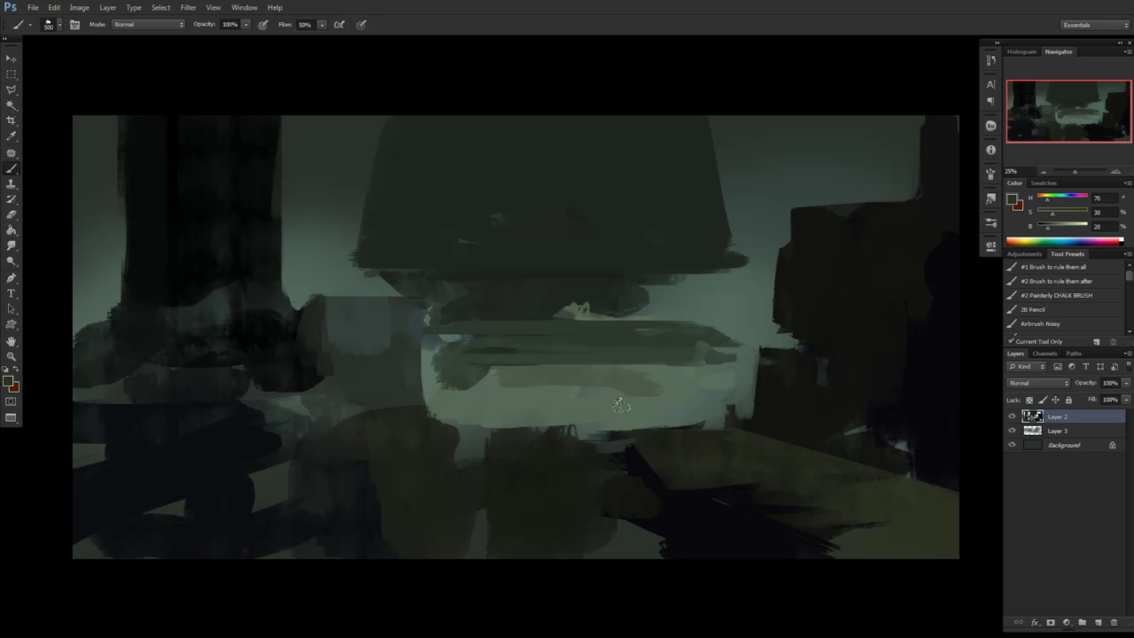
pyautogui.hotkey('ctrl', 'alt', 'z')
pyautogui.hotkey('ctrl', 'alt', 'z')
pyautogui.hotkey('ctrl', 'alt', 'z')
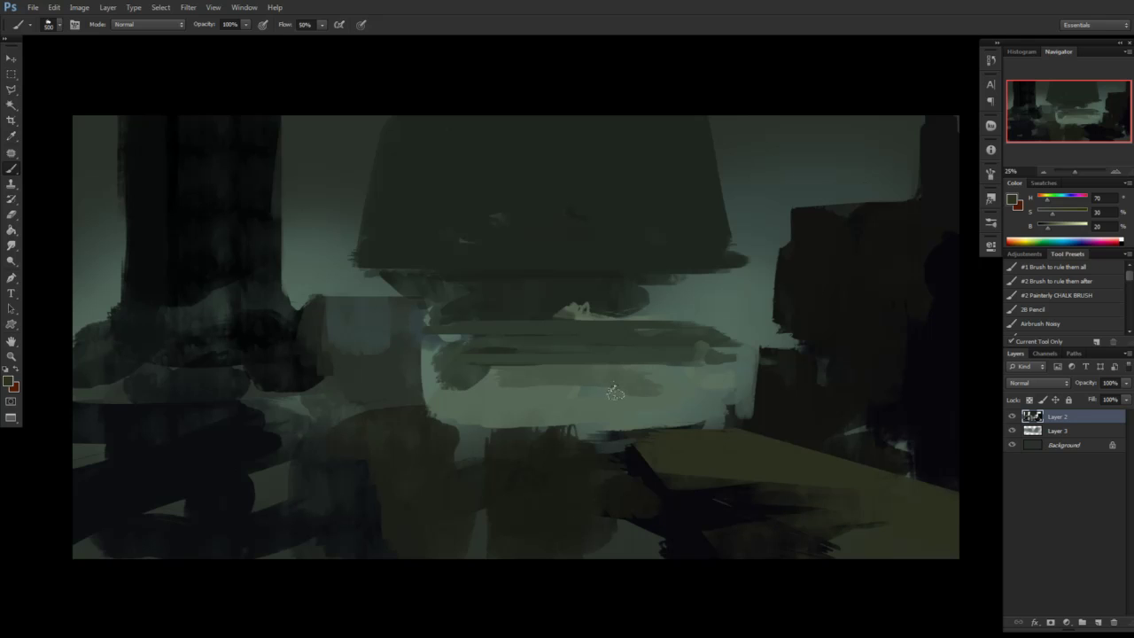
# Erase along the upper edge of the olive ground plane to make a clean horizontal horizon line
pyautogui.press('e')
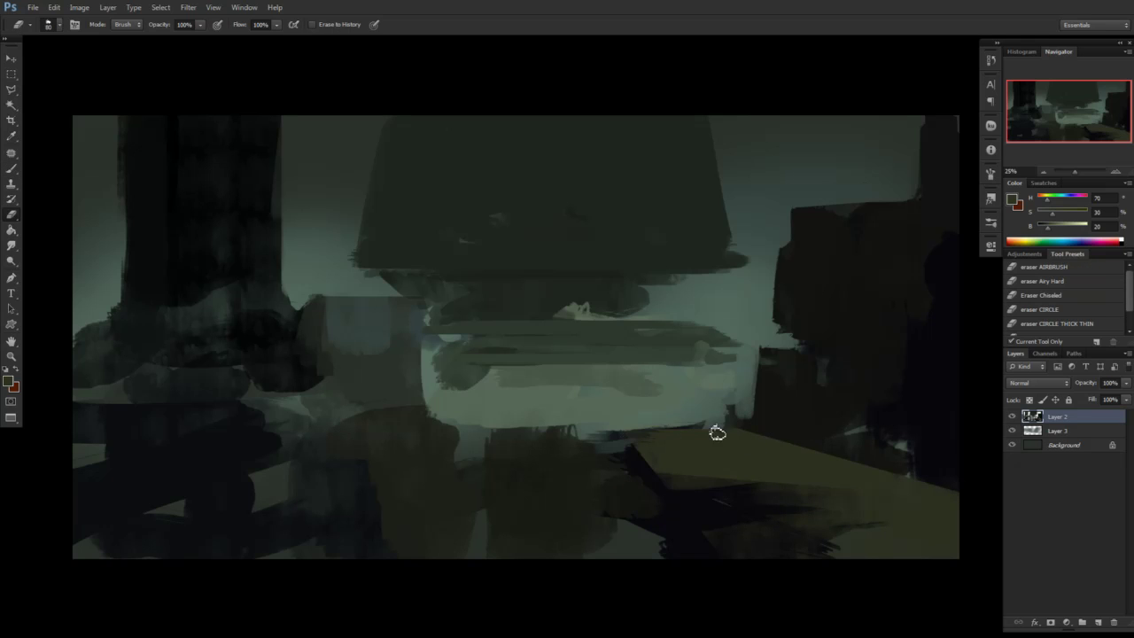
pyautogui.moveTo(776, 429); pyautogui.dragTo(642, 432)
pyautogui.press('b')
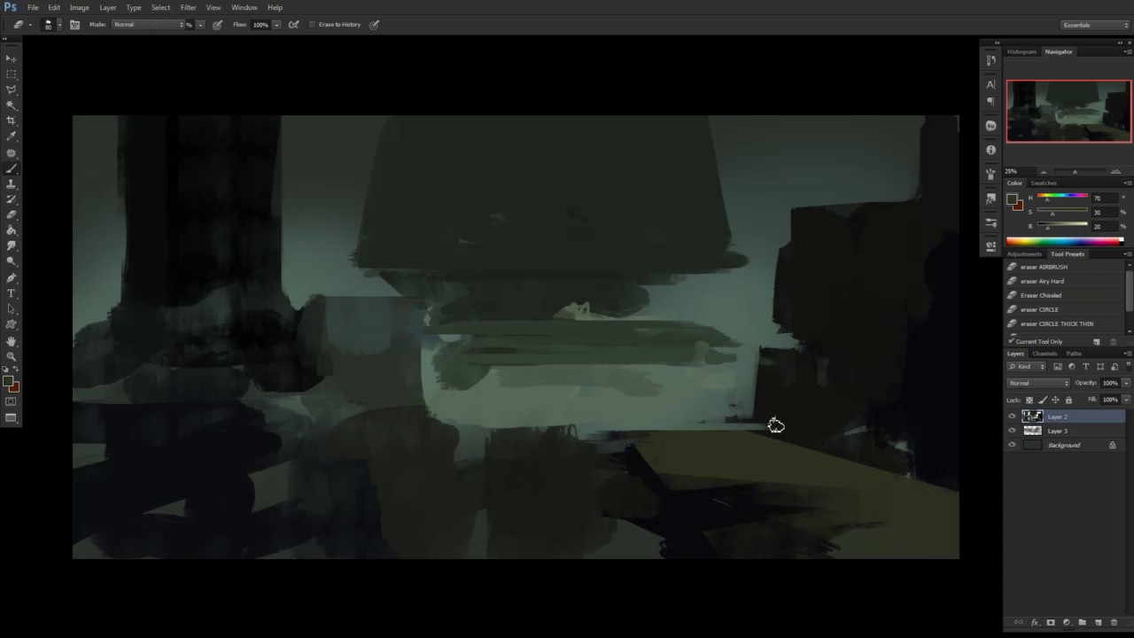
# Extend the lower corner of the right-hand dark block down to the olive ground plane with sampled near-black paint
pyautogui.keyDown('alt'); pyautogui.click(776, 420); pyautogui.keyUp('alt')
pyautogui.moveTo(765, 434); pyautogui.dragTo(773, 365)
pyautogui.hotkey('ctrl', 'z')
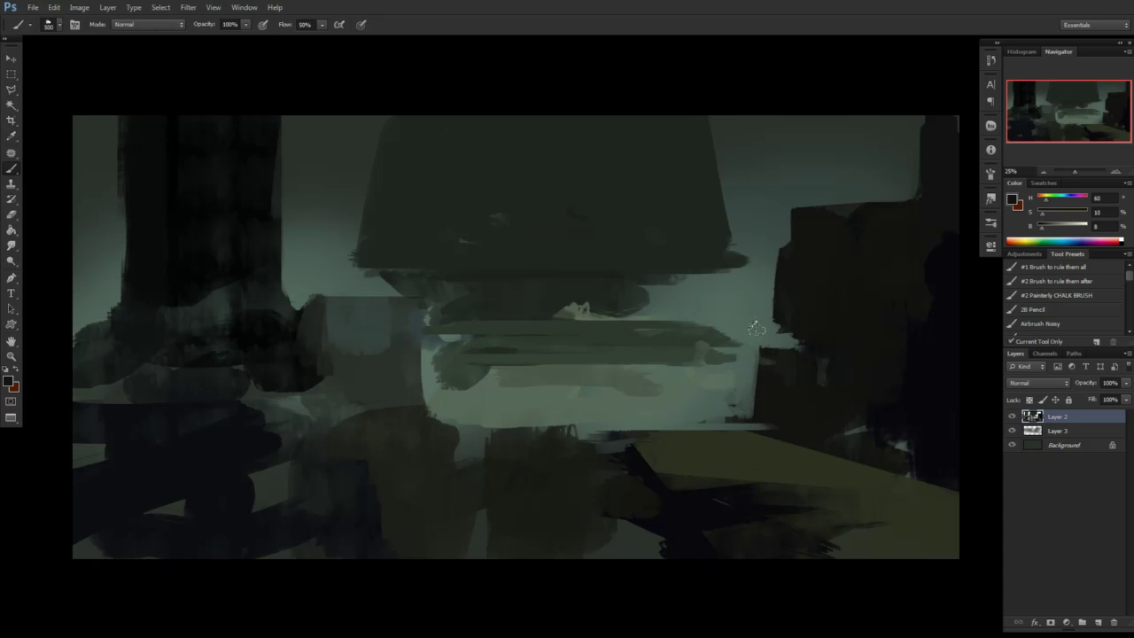
pyautogui.moveTo(759, 429); pyautogui.dragTo(772, 439)
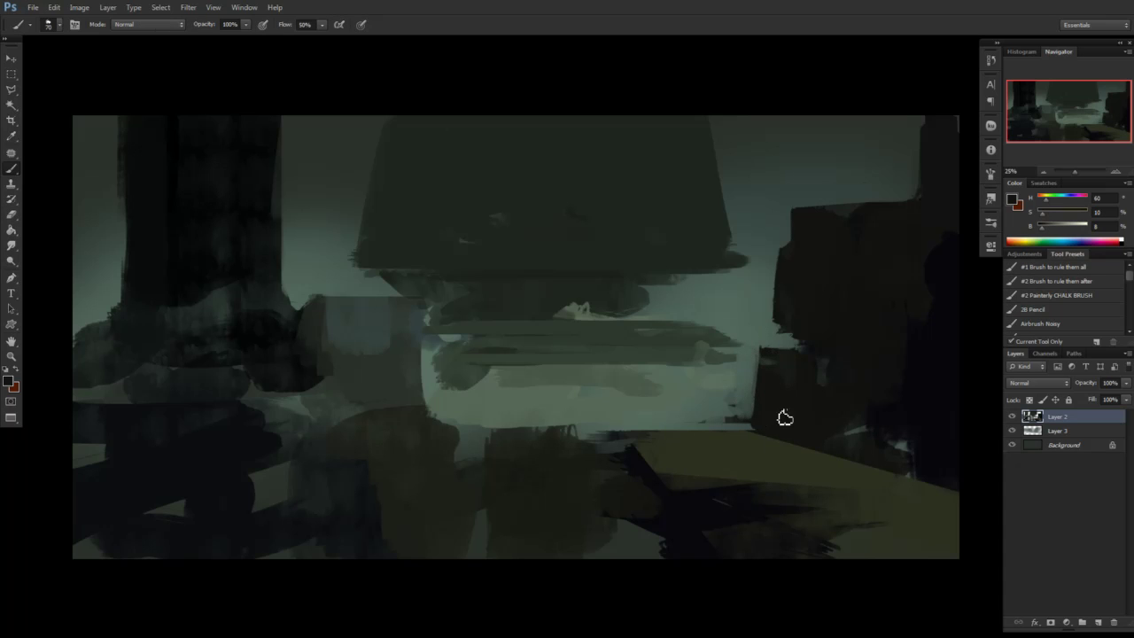
# Paint muted green vertical shadow strokes under the right end of the horizontal slab, using tones sampled from the glow
pyautogui.keyDown('alt'); pyautogui.click(720, 356); pyautogui.keyUp('alt')
pyautogui.moveTo(690, 353)
pyautogui.mouseDown()
pyautogui.moveTo(694, 379)
pyautogui.moveTo(721, 380)
pyautogui.mouseUp()
pyautogui.keyDown('alt'); pyautogui.click(694, 350); pyautogui.keyUp('alt')
pyautogui.keyDown('alt'); pyautogui.click(705, 374); pyautogui.keyUp('alt')
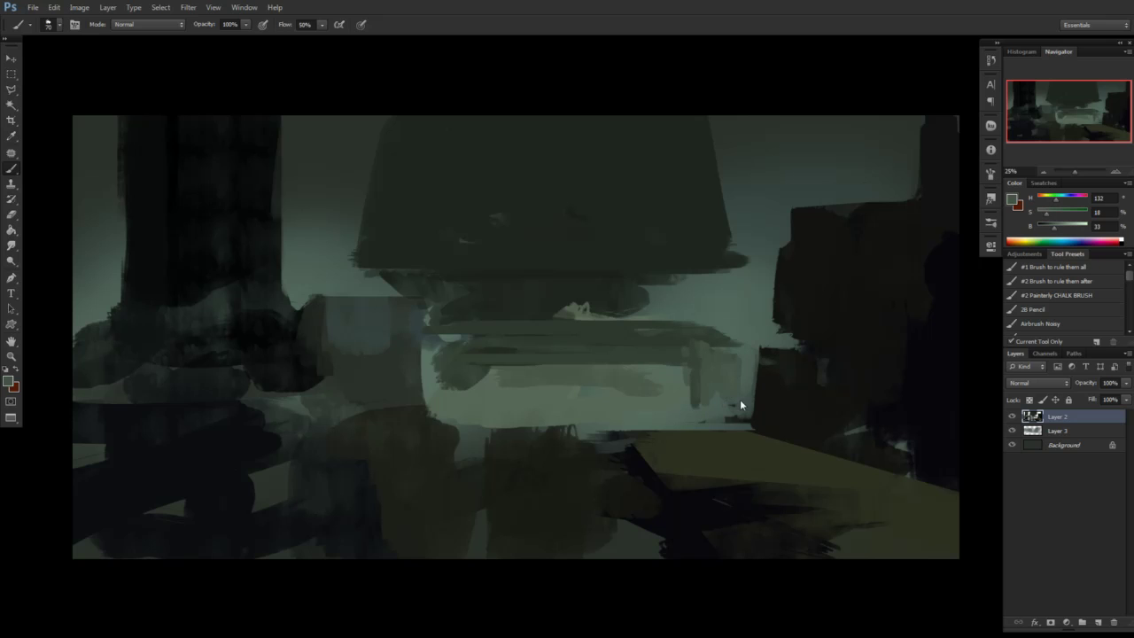
pyautogui.keyDown('alt'); pyautogui.click(684, 398); pyautogui.keyUp('alt')
pyautogui.keyDown('alt'); pyautogui.click(682, 361); pyautogui.keyUp('alt')
pyautogui.keyDown('alt'); pyautogui.click(684, 380); pyautogui.keyUp('alt')
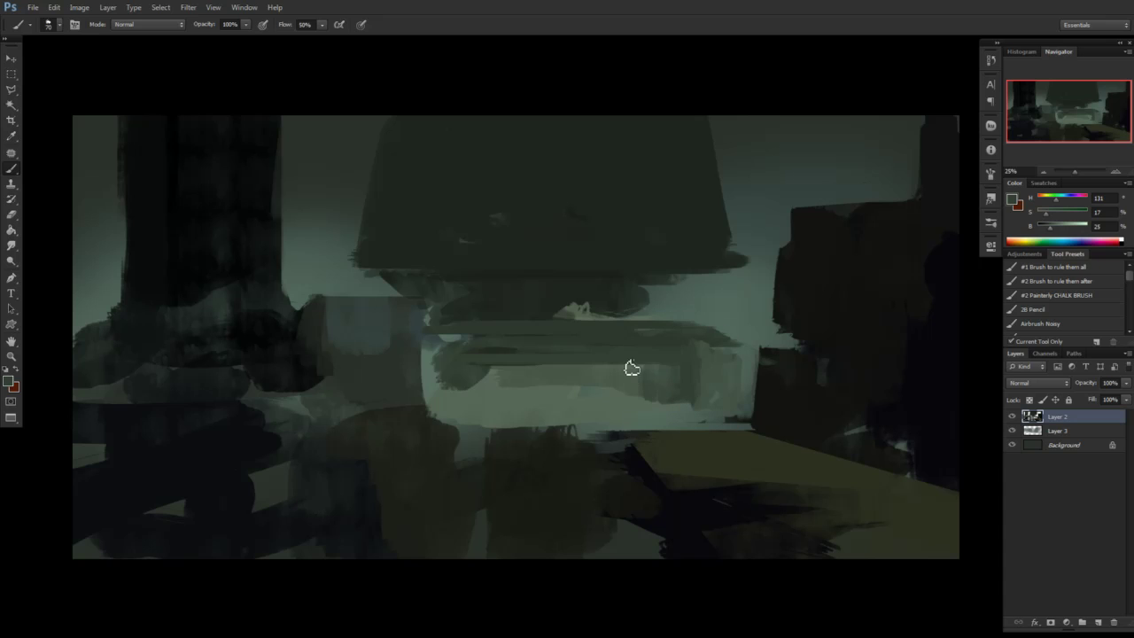
pyautogui.keyDown('alt'); pyautogui.click(734, 407); pyautogui.keyUp('alt')
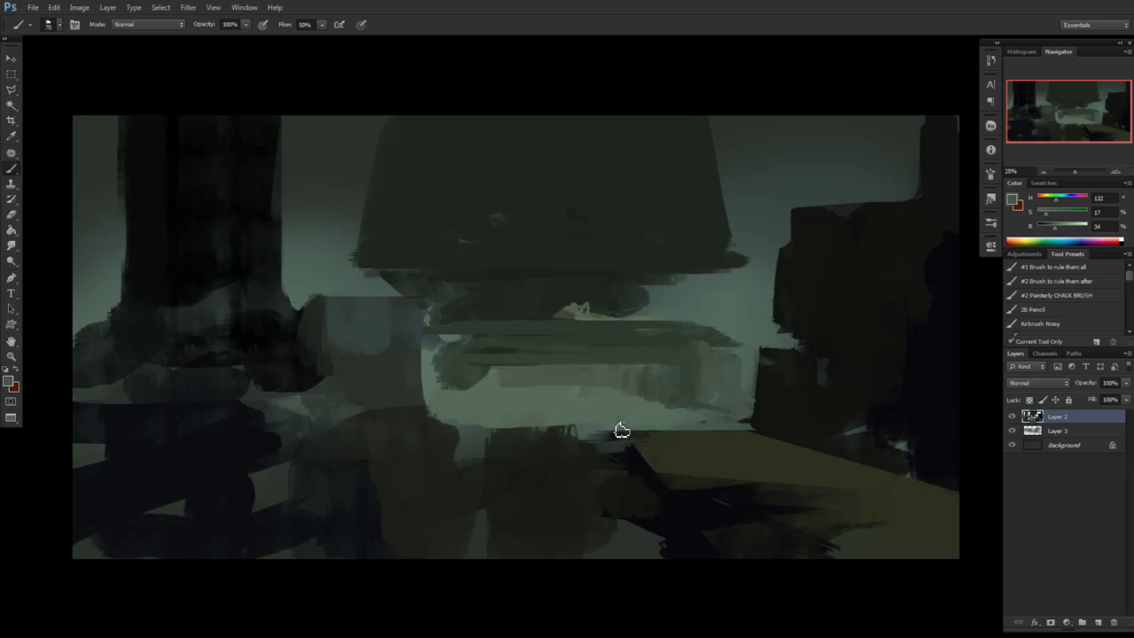
# Extend the dark support under the hanging block to the right and trim the block's lower-right corner to a clean edge
pyautogui.keyDown('alt'); pyautogui.click(634, 293); pyautogui.keyUp('alt')
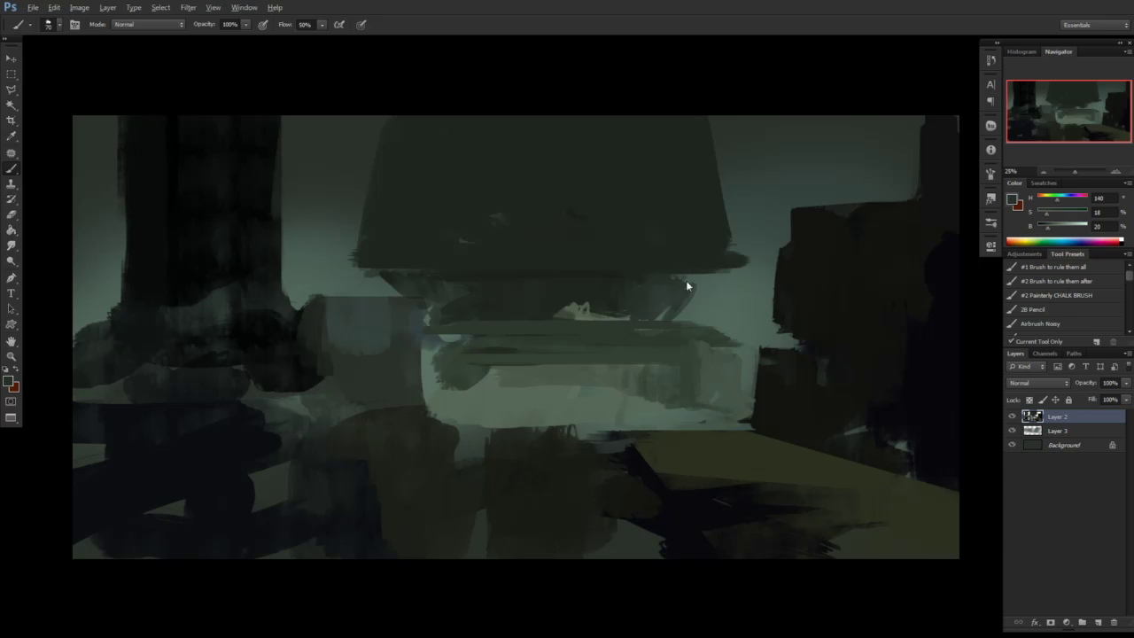
pyautogui.keyDown('alt'); pyautogui.click(751, 253); pyautogui.keyUp('alt')
pyautogui.press('e')
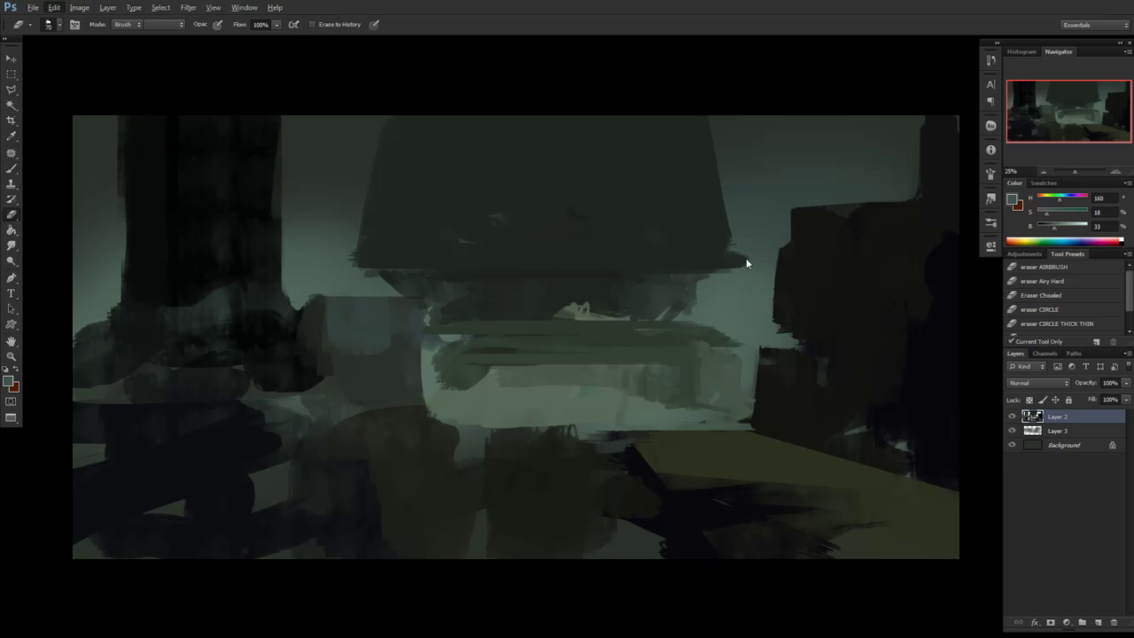
pyautogui.press('b')
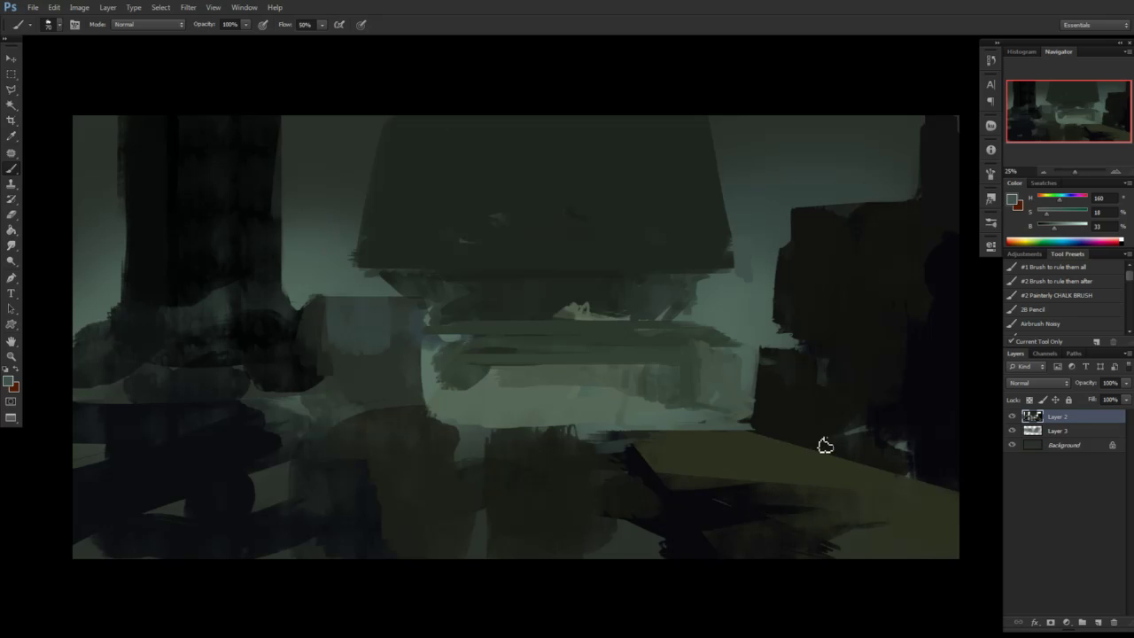
pyautogui.press('e')
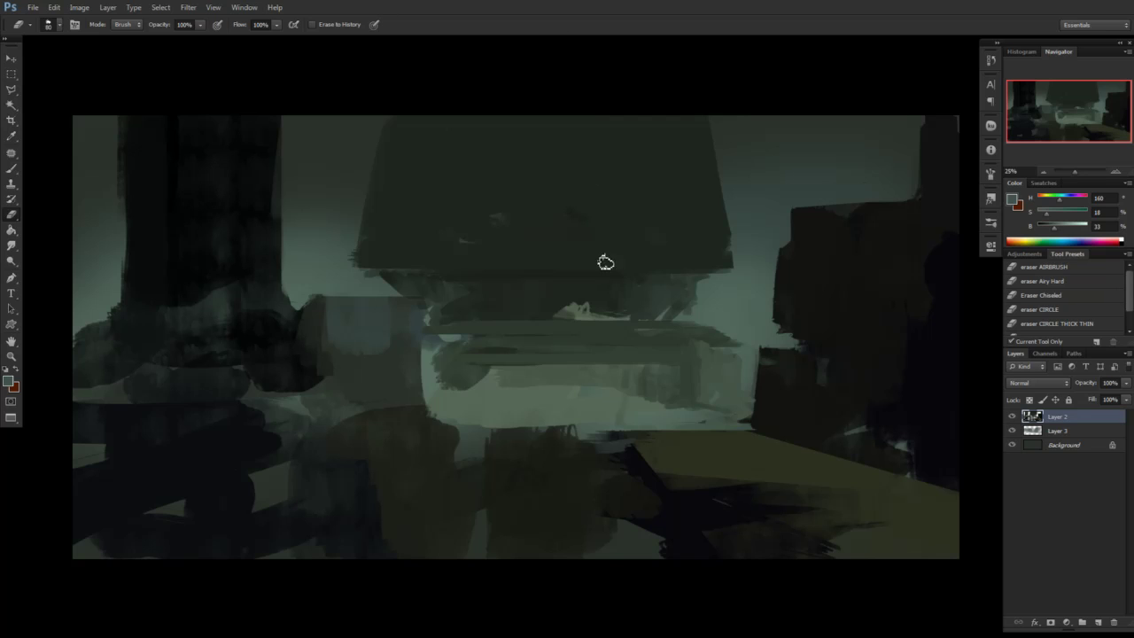
# Outline an angular panel on the hanging block with a polygonal lasso selection and paint it a darker green
pyautogui.press('b')
pyautogui.keyDown('alt'); pyautogui.click(575, 210); pyautogui.keyUp('alt')
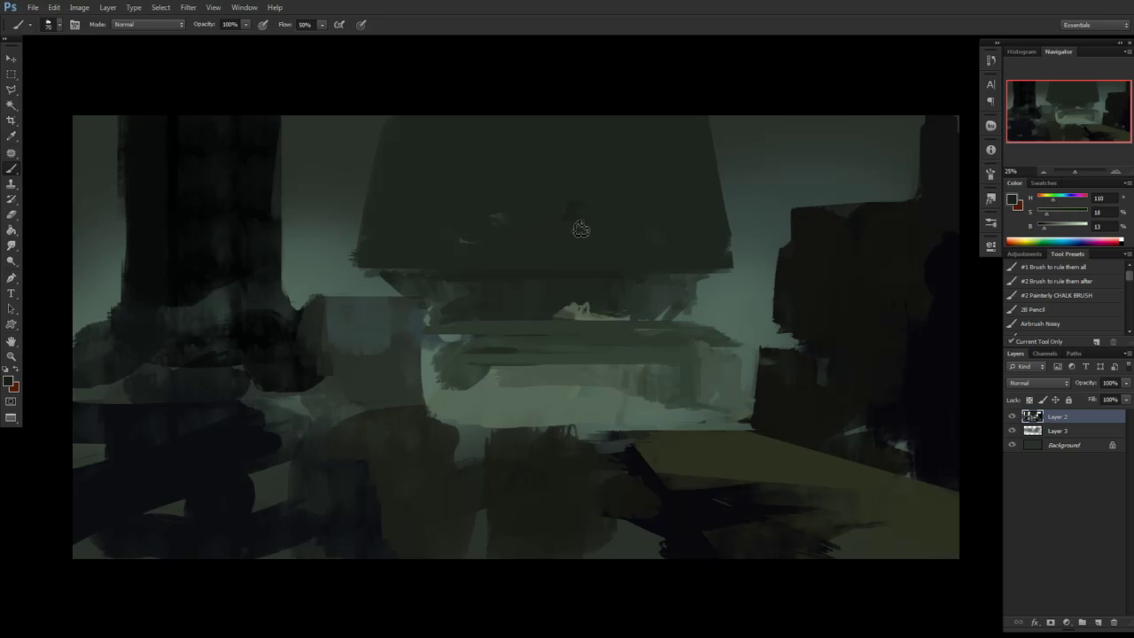
pyautogui.press('l')
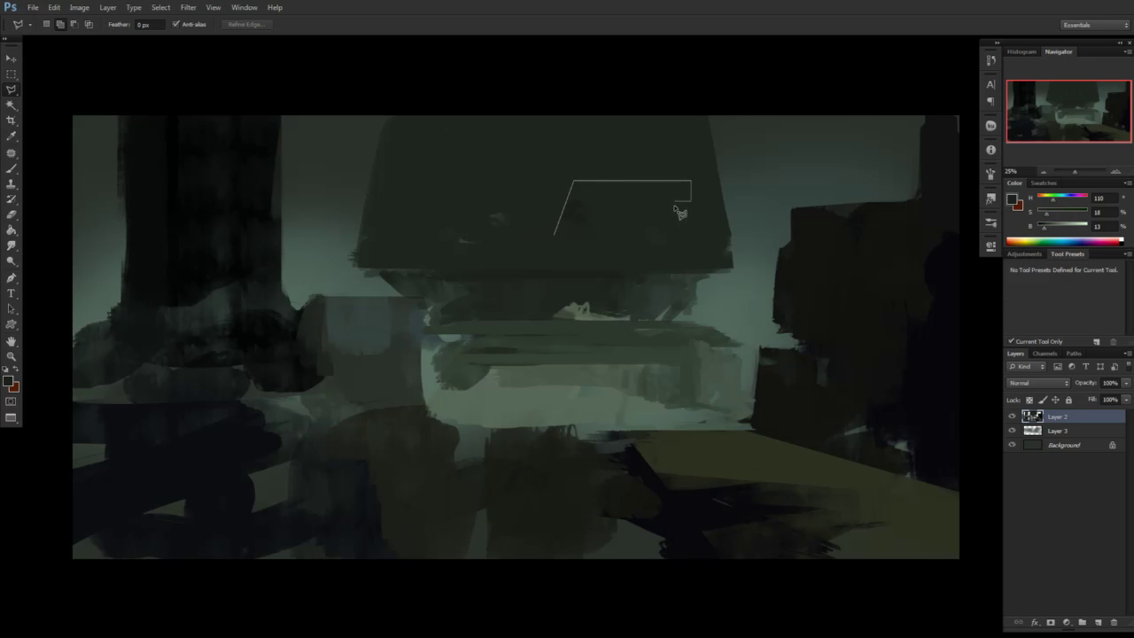
pyautogui.click(673, 202)
pyautogui.click(655, 233)
pyautogui.click(553, 234)
pyautogui.press('b')
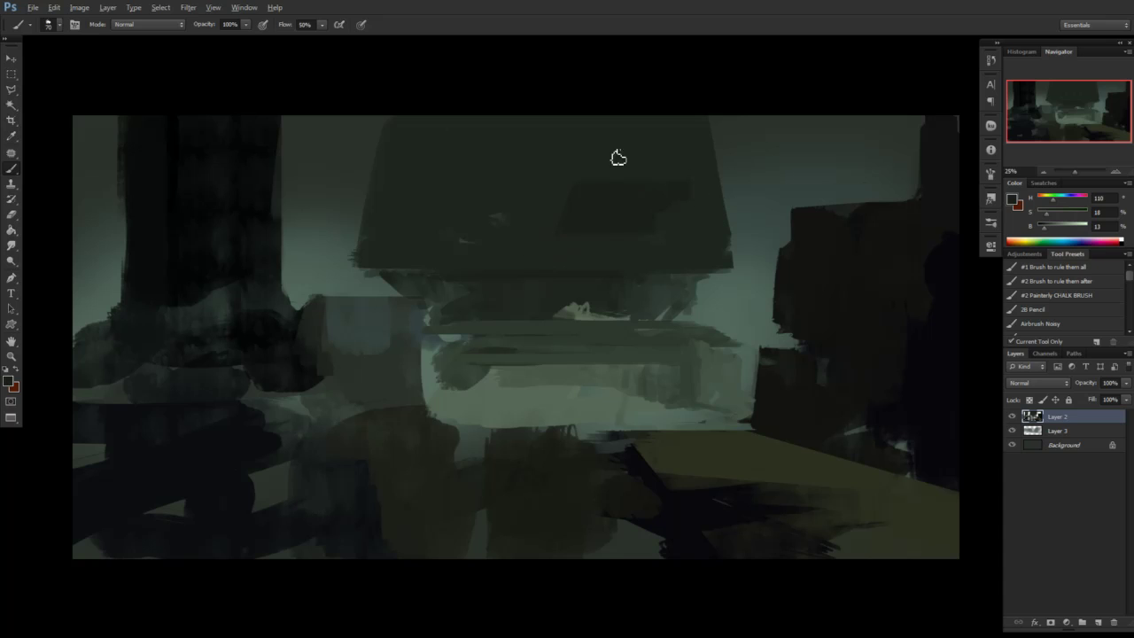
# Widen the tall dark column on its left side with near-black vertical strokes and mark its base edge in grey-green
pyautogui.keyDown('alt'); pyautogui.click(145, 262); pyautogui.keyUp('alt')
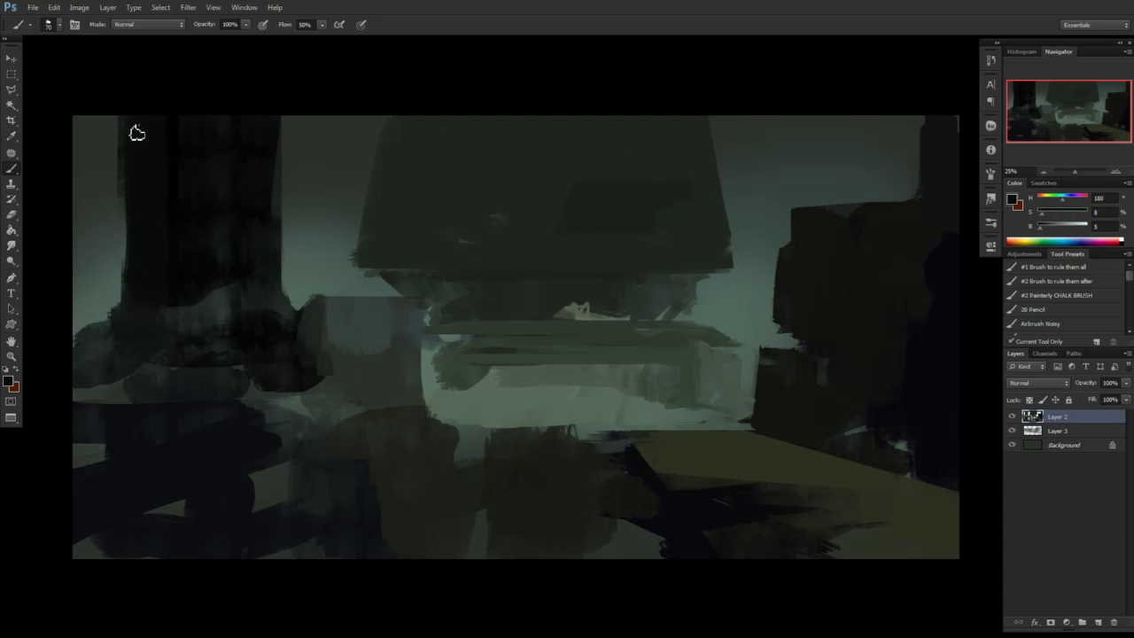
pyautogui.moveTo(137, 134)
pyautogui.mouseDown()
pyautogui.moveTo(118, 246)
pyautogui.moveTo(125, 308)
pyautogui.moveTo(111, 124)
pyautogui.moveTo(102, 282)
pyautogui.moveTo(112, 339)
pyautogui.moveTo(133, 317)
pyautogui.mouseUp()
pyautogui.keyDown('alt'); pyautogui.click(108, 319); pyautogui.keyUp('alt')
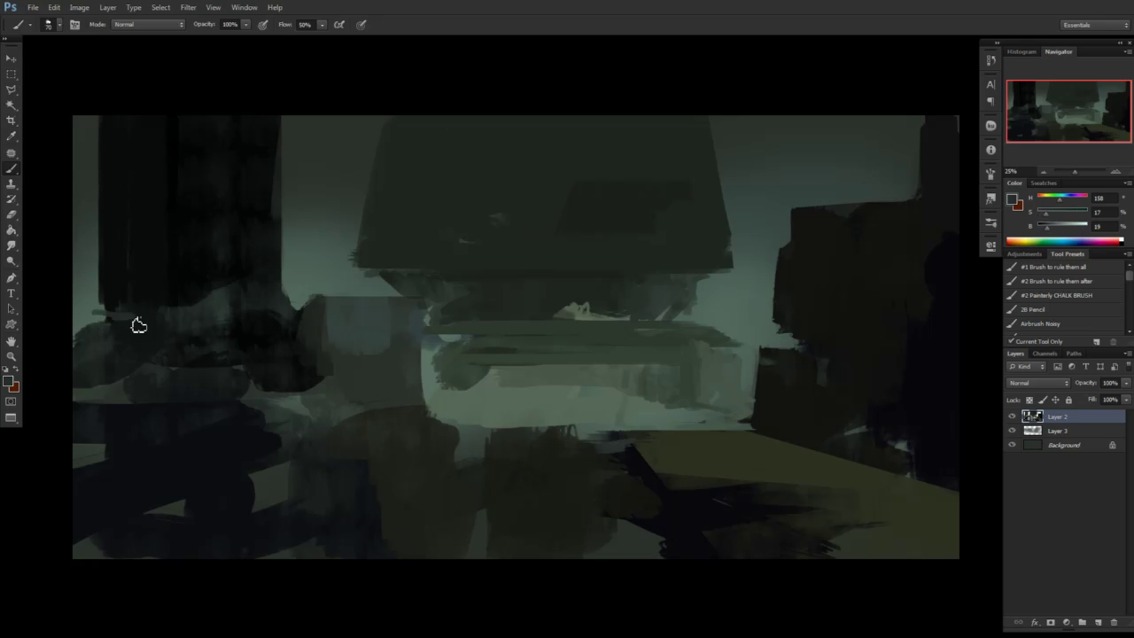
pyautogui.keyDown('alt'); pyautogui.click(119, 323); pyautogui.keyUp('alt')
# Shape the sloped upper edge of the rock mound under the column using sampled grey-green and near-black strokes
pyautogui.keyDown('alt'); pyautogui.click(215, 300); pyautogui.keyUp('alt')
pyautogui.moveTo(216, 304)
pyautogui.mouseDown()
pyautogui.moveTo(228, 288)
pyautogui.moveTo(260, 286)
pyautogui.mouseUp()
pyautogui.keyDown('alt'); pyautogui.click(217, 308); pyautogui.keyUp('alt')
pyautogui.keyDown('alt'); pyautogui.click(238, 273); pyautogui.keyUp('alt')
pyautogui.moveTo(188, 307)
pyautogui.mouseDown()
pyautogui.moveTo(215, 287)
pyautogui.moveTo(268, 279)
pyautogui.mouseUp()
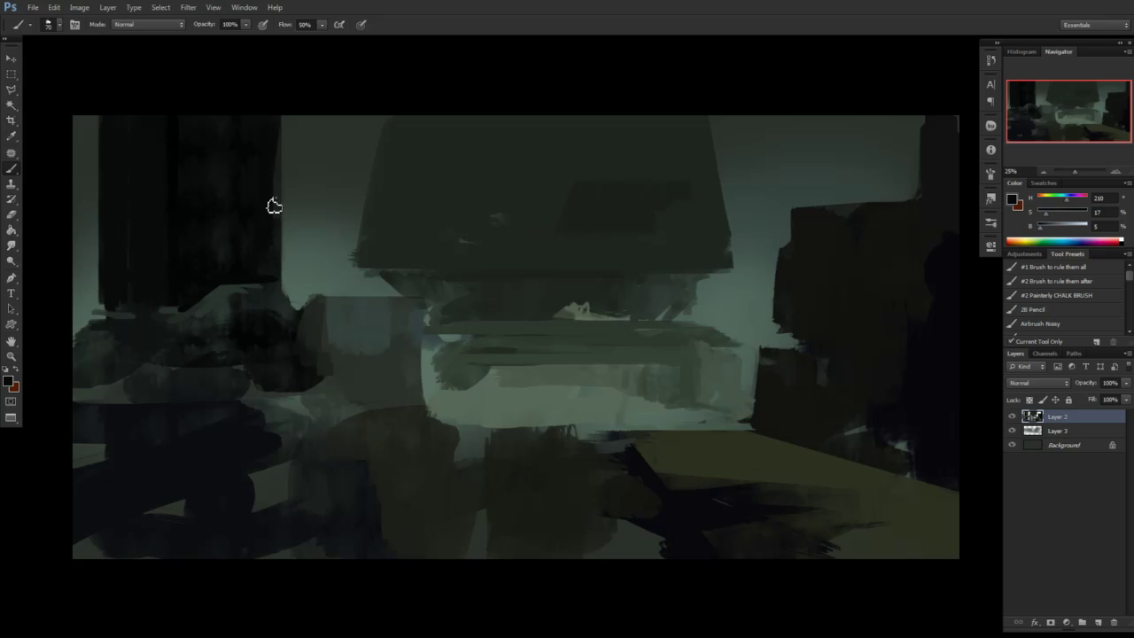
# Erase along the column's right edge and base, and paint muted green over the rock mound below it
pyautogui.press('e')
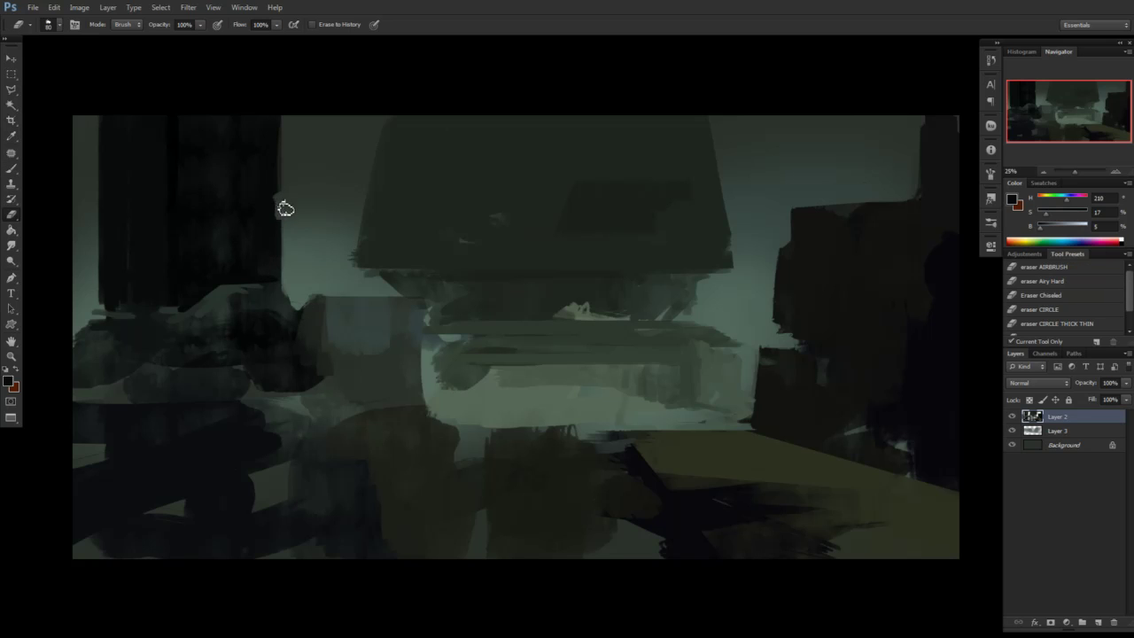
pyautogui.moveTo(285, 209)
pyautogui.mouseDown()
pyautogui.moveTo(278, 240)
pyautogui.moveTo(278, 223)
pyautogui.moveTo(290, 259)
pyautogui.moveTo(284, 215)
pyautogui.moveTo(286, 232)
pyautogui.mouseUp()
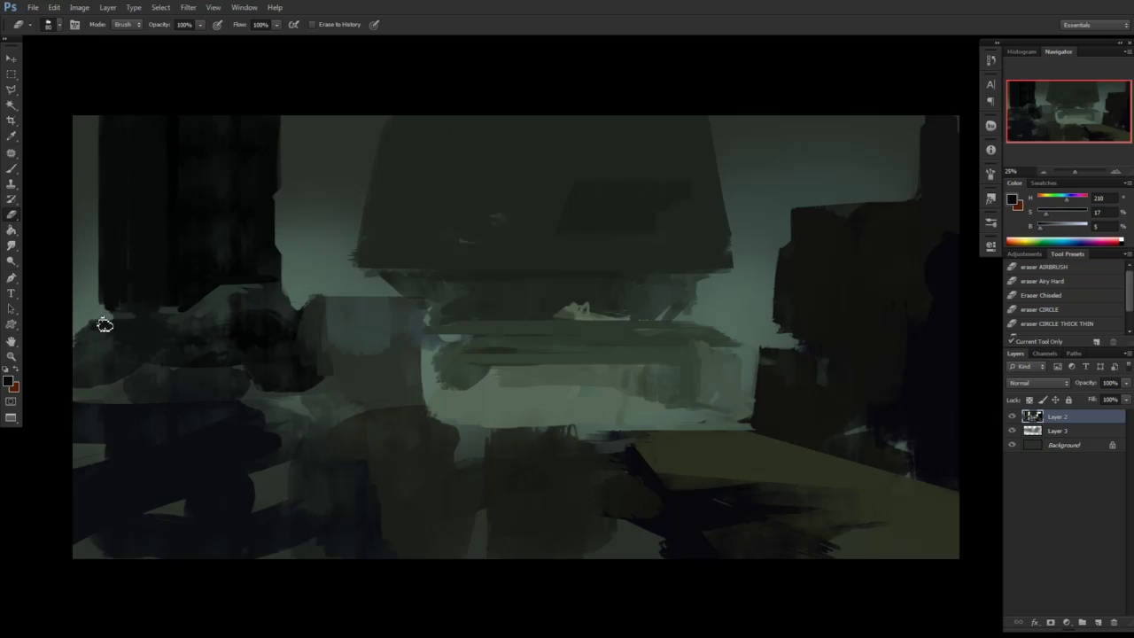
pyautogui.press('b')
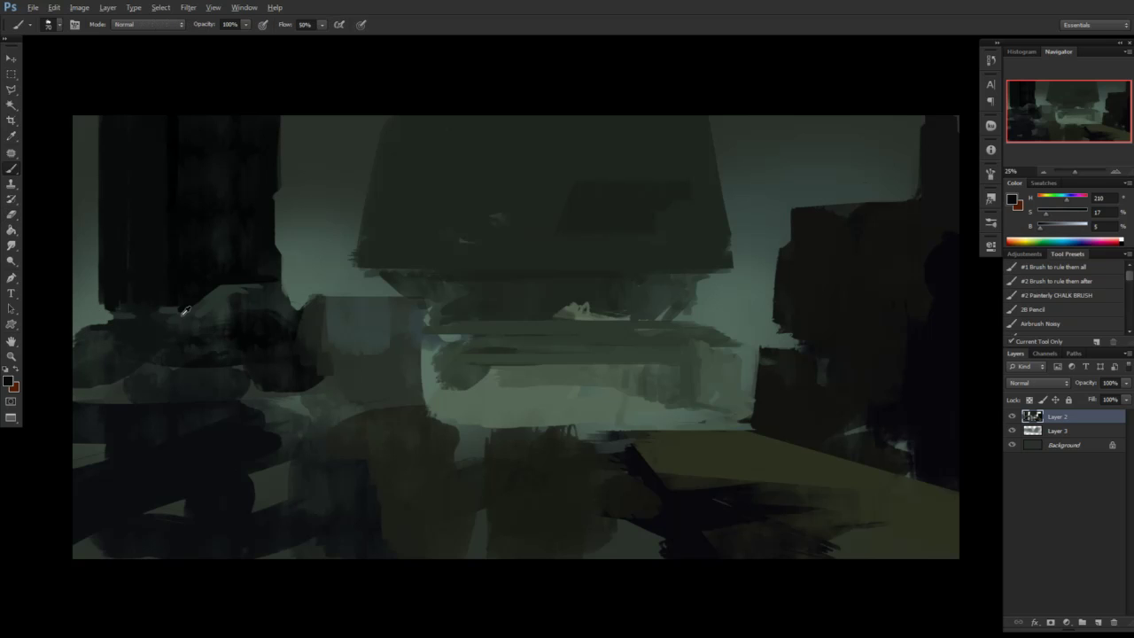
pyautogui.keyDown('alt'); pyautogui.click(175, 319); pyautogui.keyUp('alt')
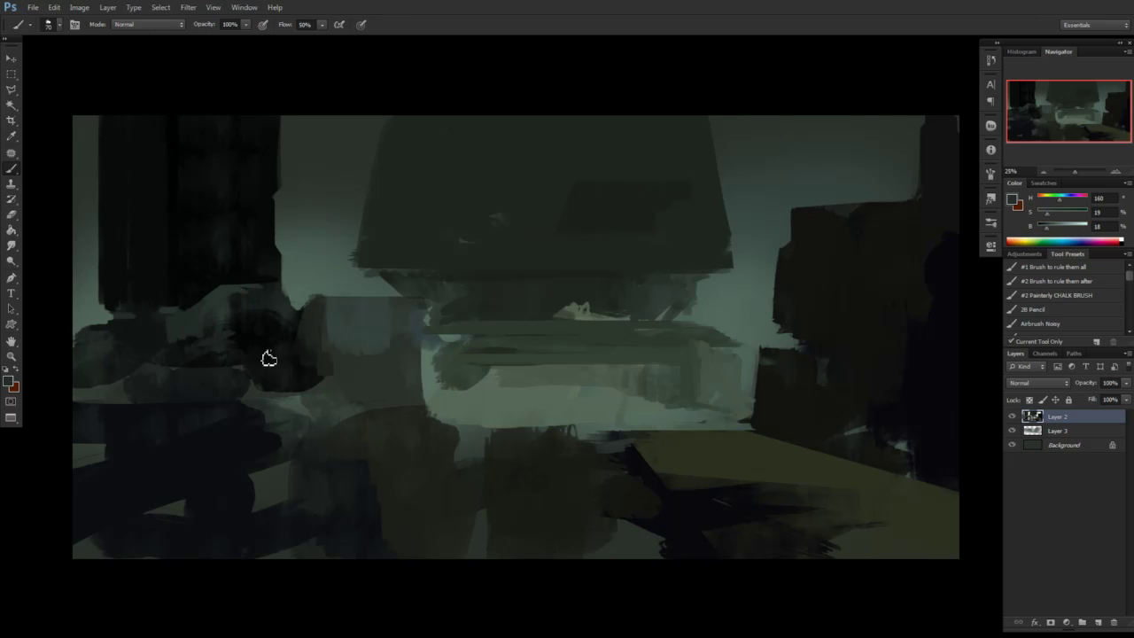
# Cover the lighter gaps in the lower-left ground with a sampled blue-black, using a larger brush
pyautogui.keyDown('alt'); pyautogui.click(266, 425); pyautogui.keyUp('alt')
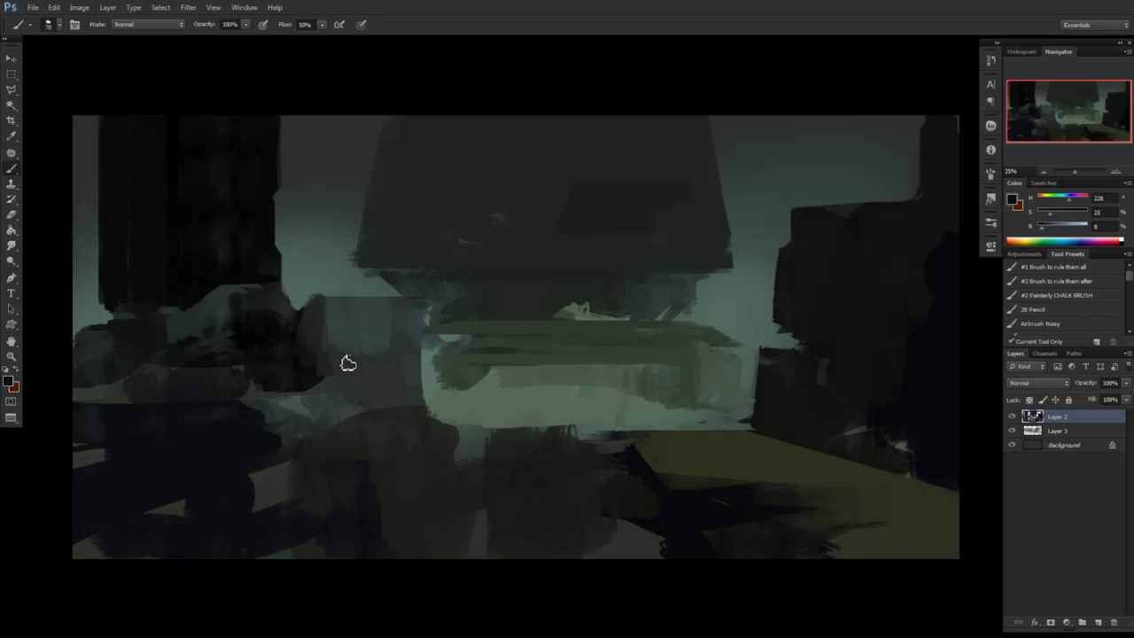
pyautogui.press(']')
pyautogui.press(']')
pyautogui.press(']')
pyautogui.press(']')
pyautogui.press(']')
pyautogui.press(']')
pyautogui.press(']')
pyautogui.moveTo(144, 441)
pyautogui.mouseDown()
pyautogui.moveTo(99, 459)
pyautogui.moveTo(114, 426)
pyautogui.moveTo(325, 399)
pyautogui.moveTo(305, 396)
pyautogui.mouseUp()
pyautogui.press('[')
pyautogui.click(389, 436)
pyautogui.moveTo(301, 477); pyautogui.dragTo(262, 508)
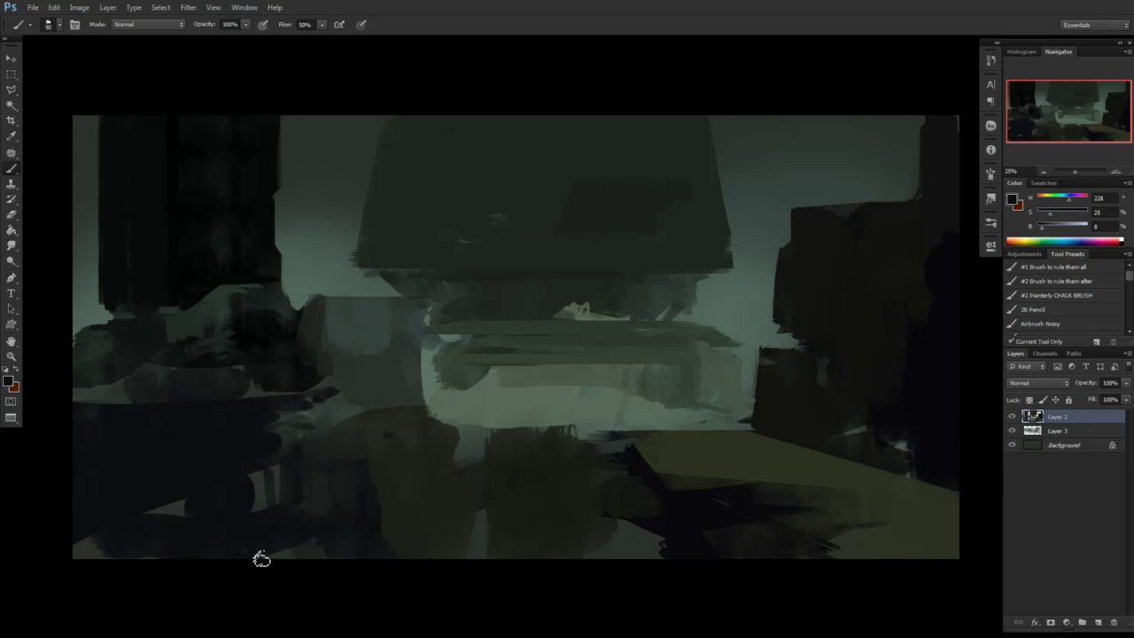
pyautogui.click(358, 453)
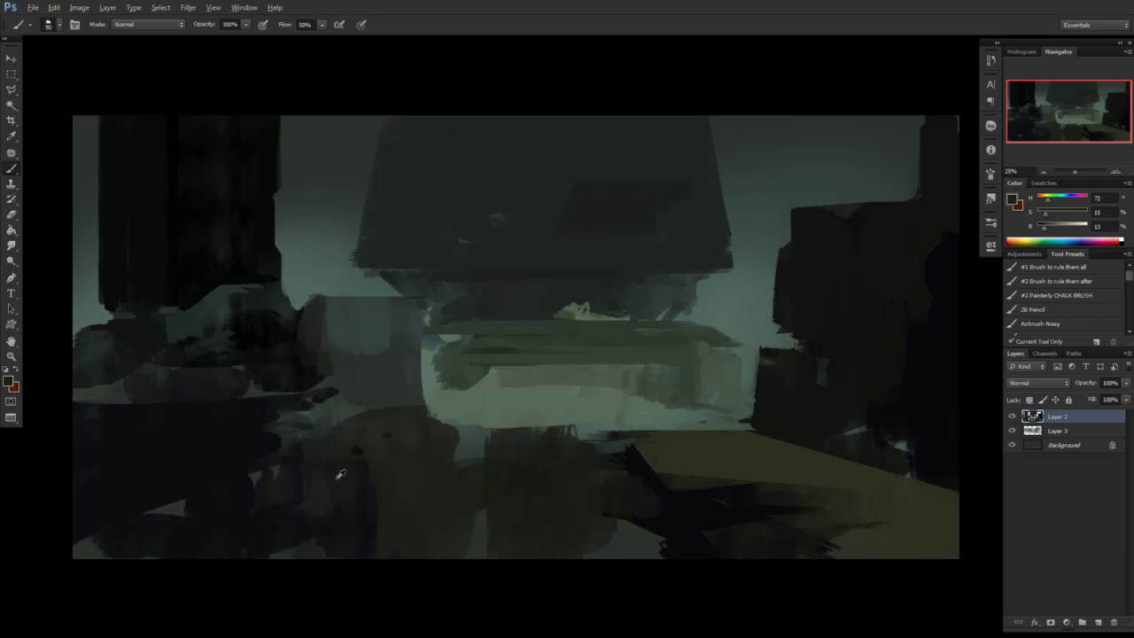
# Blend the blue-black lower-left ground into the neighbouring dark olive mass with vertical strokes in sampled tones
pyautogui.keyDown('alt'); pyautogui.click(344, 474); pyautogui.keyUp('alt')
pyautogui.keyDown('alt'); pyautogui.click(284, 530); pyautogui.keyUp('alt')
pyautogui.keyDown('alt'); pyautogui.click(368, 503); pyautogui.keyUp('alt')
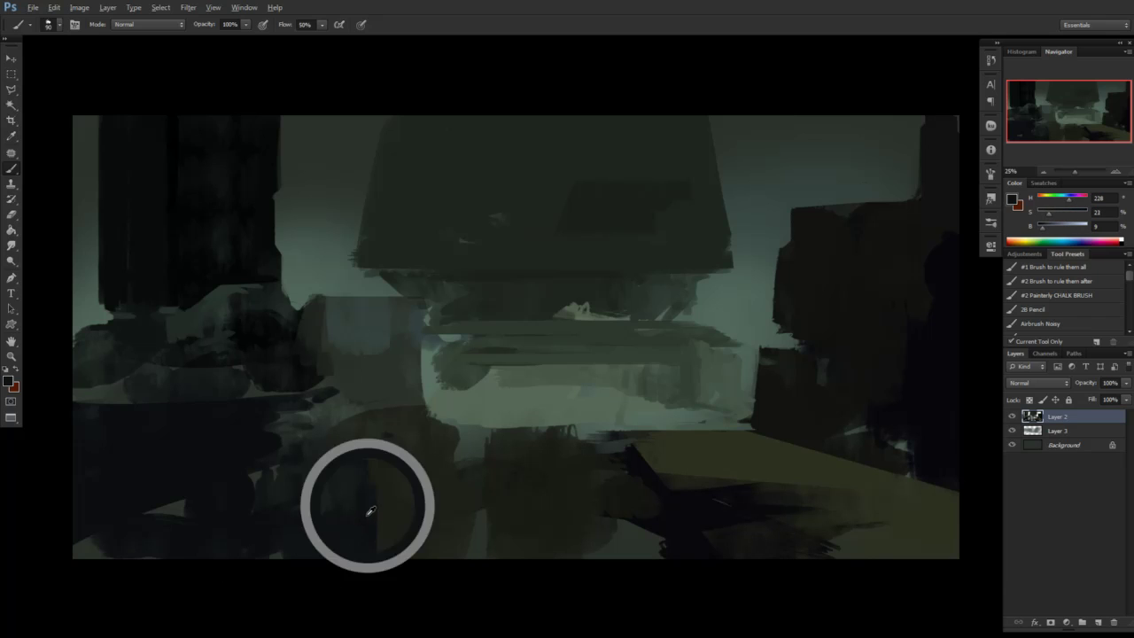
pyautogui.keyDown('alt'); pyautogui.click(394, 430); pyautogui.keyUp('alt')
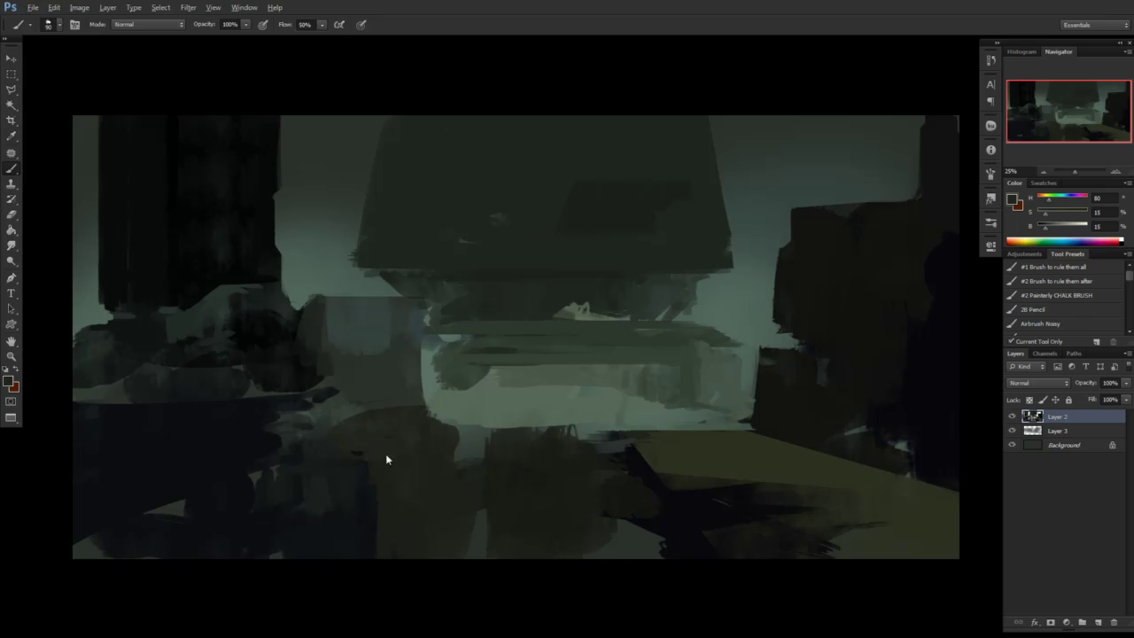
pyautogui.keyDown('alt'); pyautogui.click(353, 534); pyautogui.keyUp('alt')
pyautogui.moveTo(392, 483)
pyautogui.mouseDown()
pyautogui.moveTo(352, 534)
pyautogui.moveTo(392, 535)
pyautogui.mouseUp()
# Paint a near-black vertical side face below the left corner of the olive ground plane
pyautogui.keyDown('alt'); pyautogui.click(642, 456); pyautogui.keyUp('alt')
pyautogui.moveTo(636, 458); pyautogui.dragTo(634, 556)
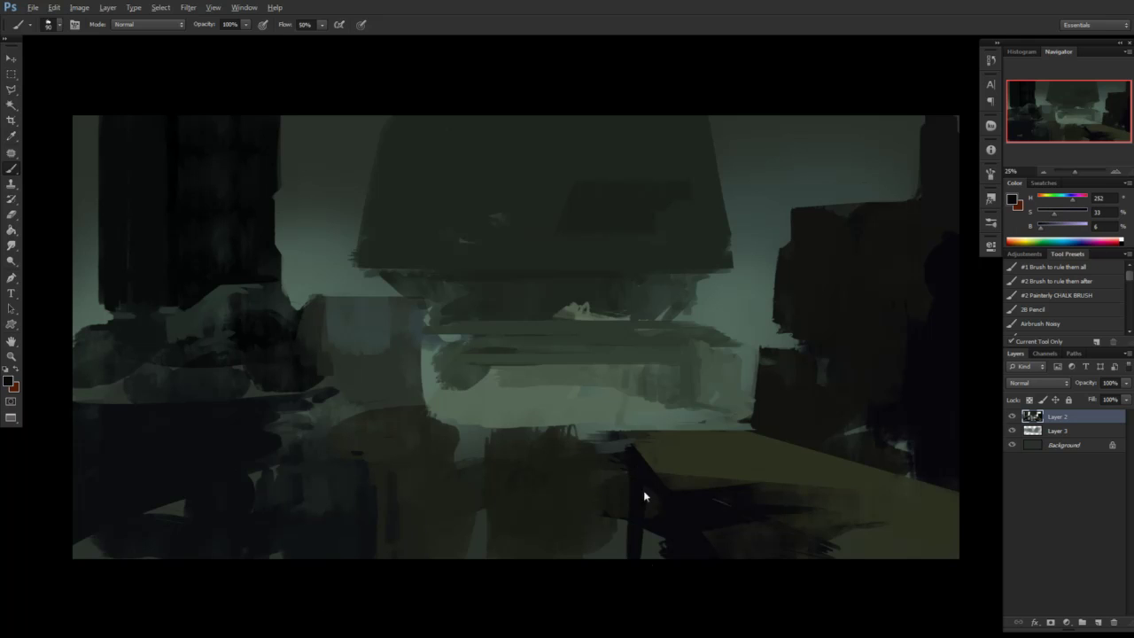
pyautogui.moveTo(644, 497)
pyautogui.mouseDown()
pyautogui.moveTo(669, 535)
pyautogui.moveTo(623, 524)
pyautogui.mouseUp()
pyautogui.keyDown('alt'); pyautogui.click(582, 467); pyautogui.keyUp('alt')
# Pull the pale green glow down into the dark foreground centre as a jagged spill and trim its edges with darker tones
pyautogui.keyDown('alt'); pyautogui.click(579, 421); pyautogui.keyUp('alt')
pyautogui.moveTo(576, 428)
pyautogui.mouseDown()
pyautogui.moveTo(568, 478)
pyautogui.moveTo(559, 458)
pyautogui.moveTo(537, 512)
pyautogui.moveTo(533, 433)
pyautogui.moveTo(538, 484)
pyautogui.moveTo(542, 454)
pyautogui.moveTo(533, 486)
pyautogui.moveTo(520, 430)
pyautogui.moveTo(499, 452)
pyautogui.moveTo(502, 417)
pyautogui.moveTo(498, 432)
pyautogui.moveTo(465, 437)
pyautogui.moveTo(519, 441)
pyautogui.moveTo(506, 480)
pyautogui.moveTo(490, 447)
pyautogui.moveTo(503, 493)
pyautogui.mouseUp()
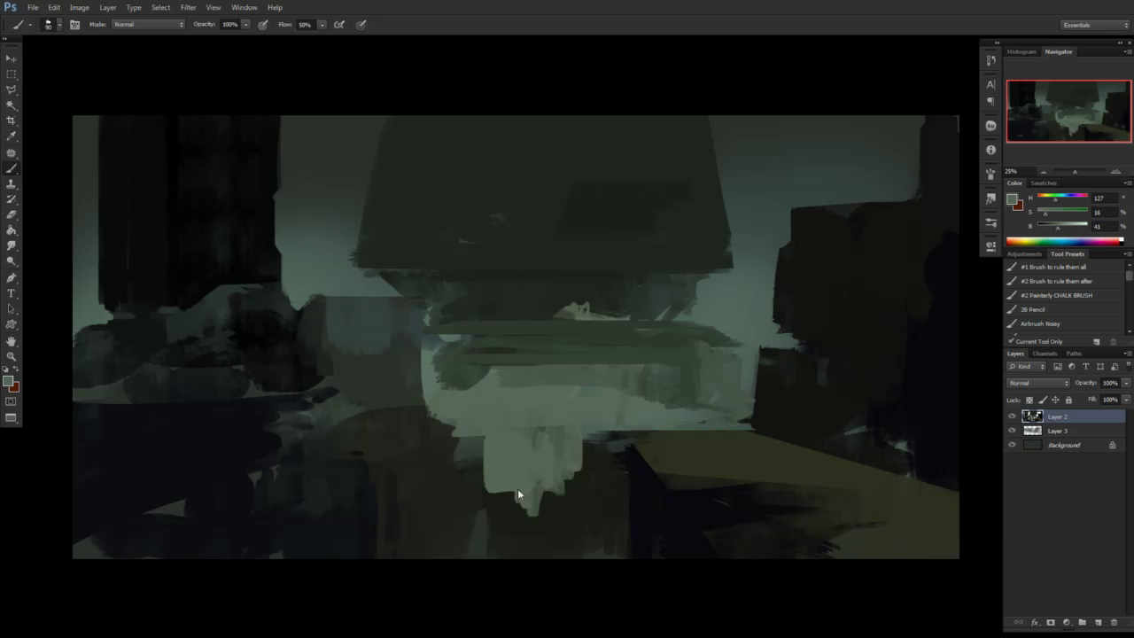
pyautogui.keyDown('alt'); pyautogui.click(466, 495); pyautogui.keyUp('alt')
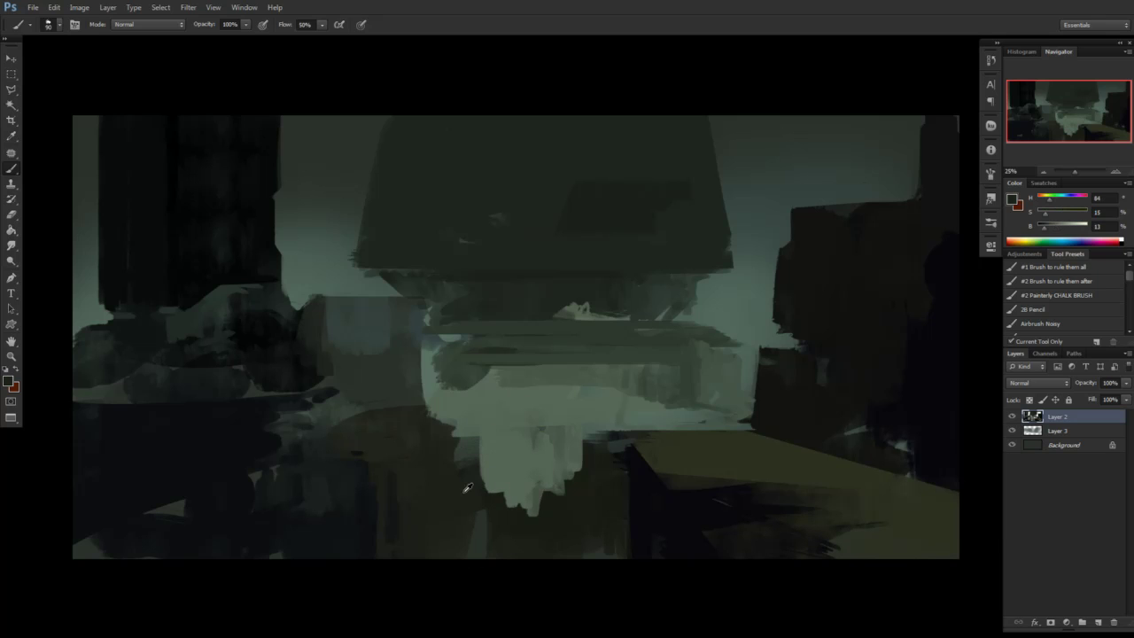
pyautogui.moveTo(480, 439)
pyautogui.mouseDown()
pyautogui.moveTo(490, 481)
pyautogui.moveTo(482, 443)
pyautogui.moveTo(467, 444)
pyautogui.mouseUp()
pyautogui.keyDown('alt'); pyautogui.click(468, 423); pyautogui.keyUp('alt')
pyautogui.keyDown('alt'); pyautogui.click(473, 436); pyautogui.keyUp('alt')
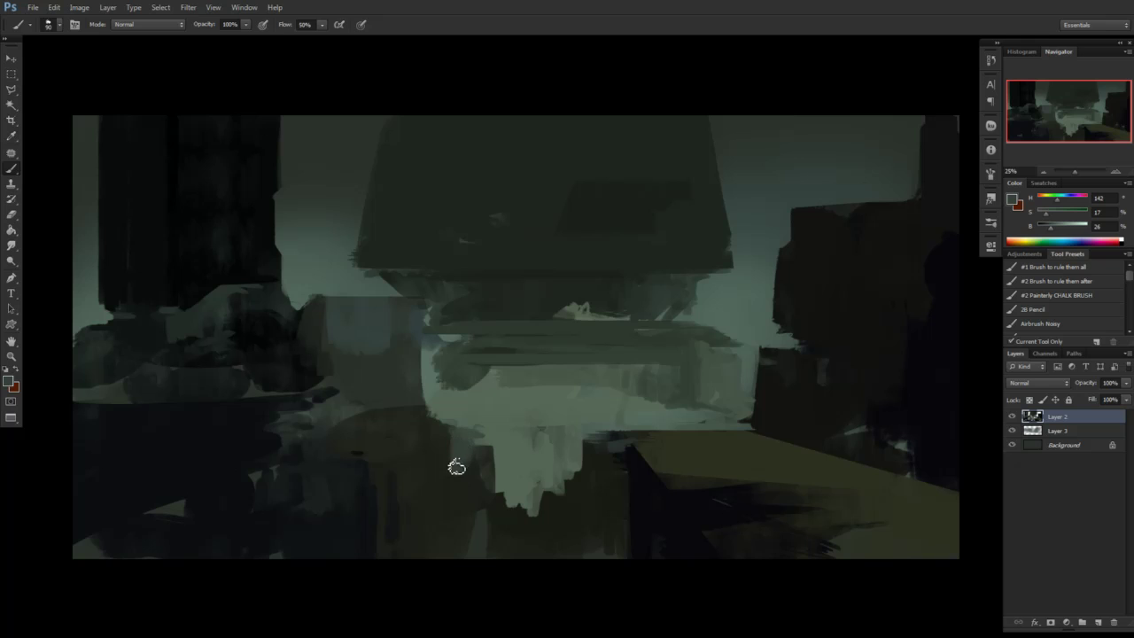
pyautogui.keyDown('alt'); pyautogui.click(458, 418); pyautogui.keyUp('alt')
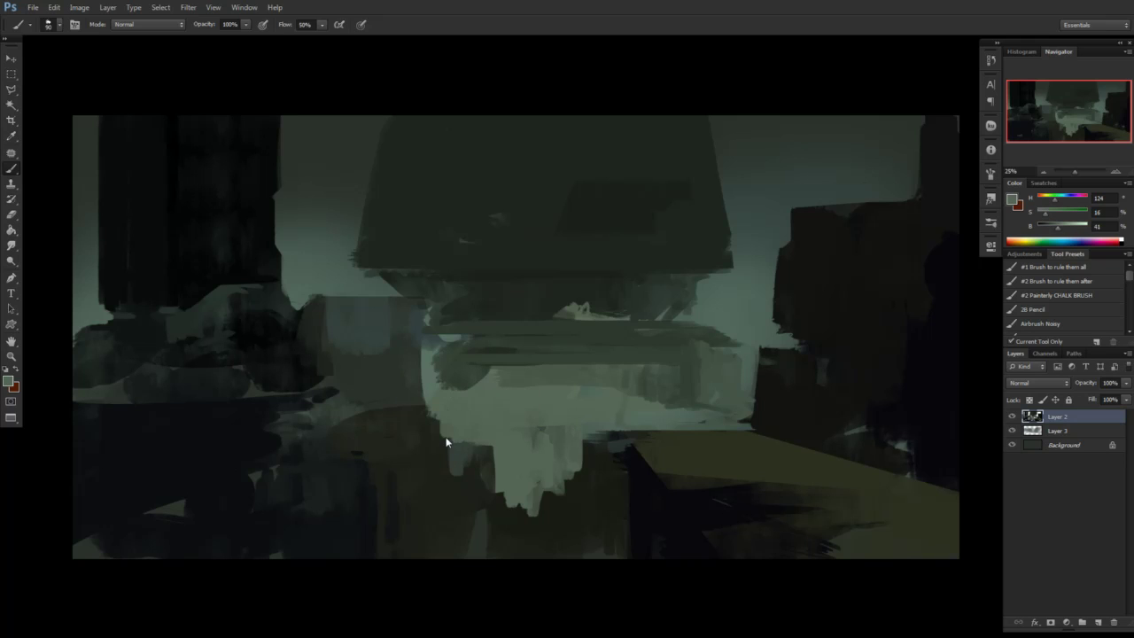
# Straighten the right edge of the left-centre grey block and cover its bluish patch with sampled grey-green paint
pyautogui.keyDown('alt'); pyautogui.click(412, 347); pyautogui.keyUp('alt')
pyautogui.moveTo(423, 341); pyautogui.dragTo(424, 402)
pyautogui.moveTo(427, 319)
pyautogui.mouseDown()
pyautogui.moveTo(425, 420)
pyautogui.moveTo(406, 430)
pyautogui.moveTo(417, 413)
pyautogui.mouseUp()
pyautogui.keyDown('alt'); pyautogui.click(398, 407); pyautogui.keyUp('alt')
pyautogui.keyDown('alt'); pyautogui.click(350, 409); pyautogui.keyUp('alt')
pyautogui.keyDown('alt'); pyautogui.click(355, 360); pyautogui.keyUp('alt')
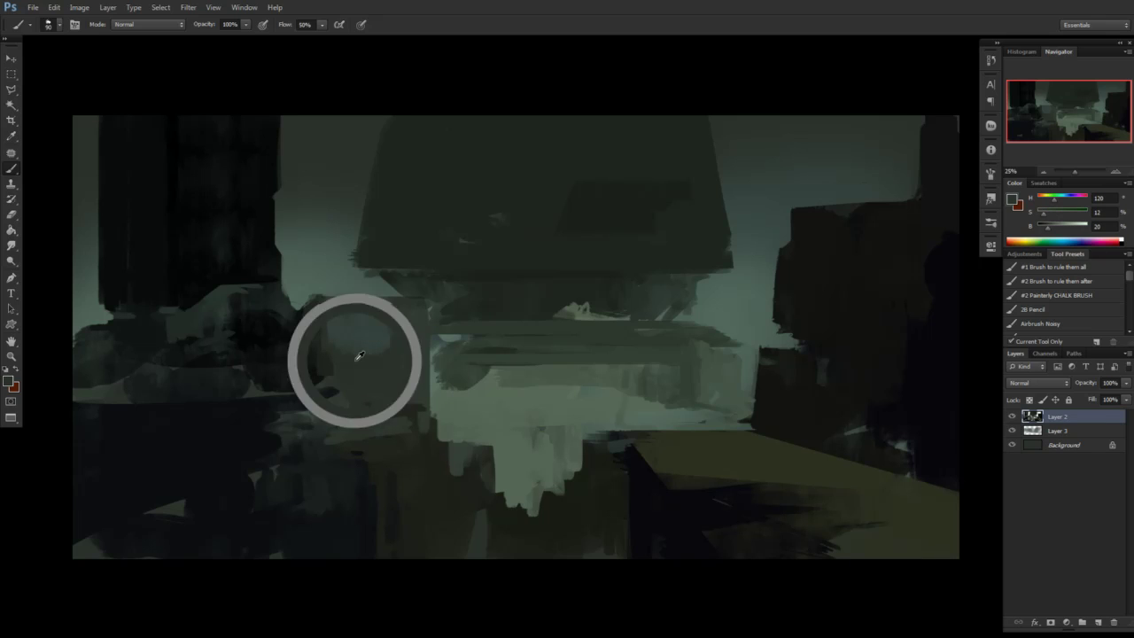
pyautogui.moveTo(367, 353)
pyautogui.mouseDown()
pyautogui.moveTo(358, 344)
pyautogui.moveTo(386, 353)
pyautogui.mouseUp()
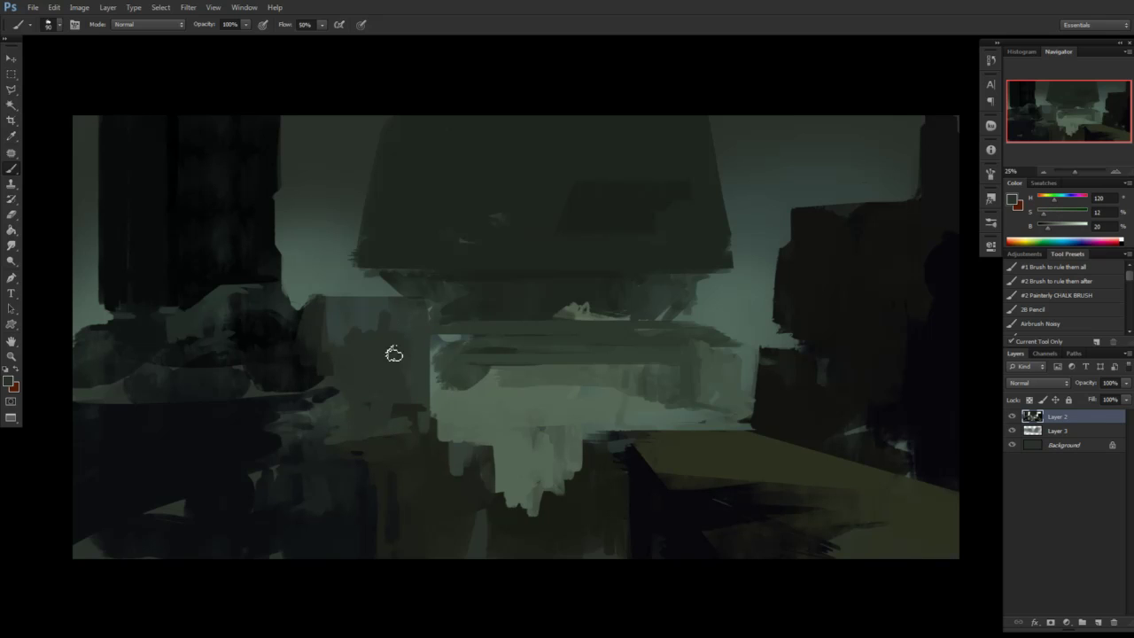
pyautogui.keyDown('alt'); pyautogui.click(391, 310); pyautogui.keyUp('alt')
pyautogui.press('e')
pyautogui.press('b')
# Paint a dark sloping underside beneath the lower-left corner of the hanging block
pyautogui.keyDown('alt'); pyautogui.click(367, 283); pyautogui.keyUp('alt')
pyautogui.keyDown('alt'); pyautogui.click(394, 278); pyautogui.keyUp('alt')
pyautogui.moveTo(368, 271); pyautogui.dragTo(387, 292)
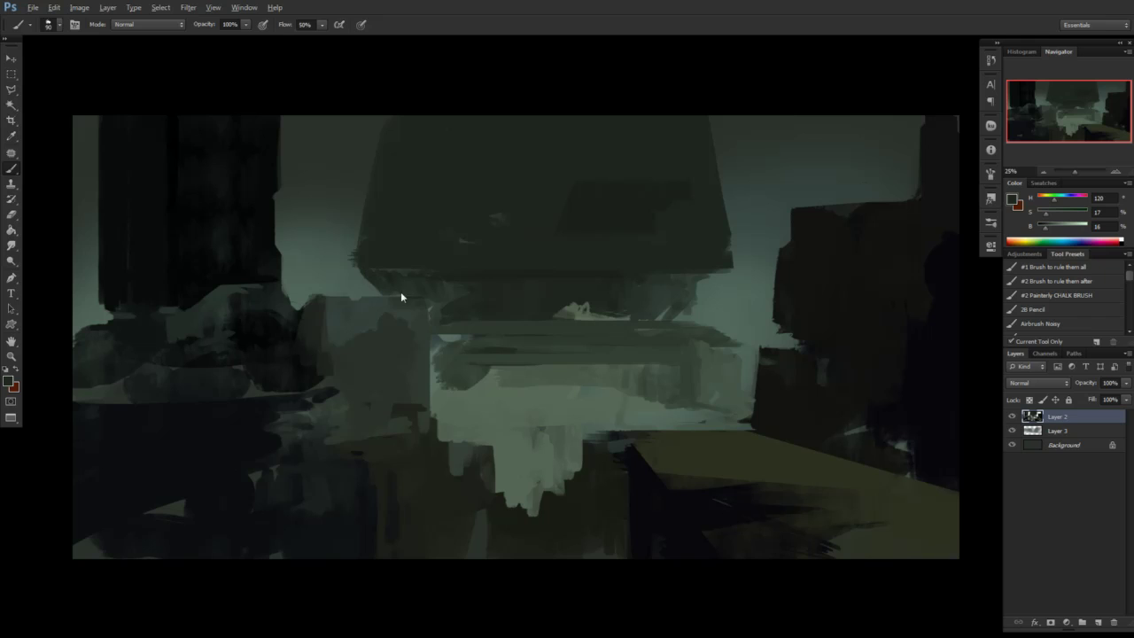
pyautogui.keyDown('alt'); pyautogui.click(479, 322); pyautogui.keyUp('alt')
pyautogui.keyDown('alt'); pyautogui.click(699, 164); pyautogui.keyUp('alt')
# Erase the upper part of the left-centre grey block to open up the glow between the column and the hanging block
pyautogui.press('e')
pyautogui.moveTo(345, 294)
pyautogui.mouseDown()
pyautogui.moveTo(343, 327)
pyautogui.moveTo(356, 297)
pyautogui.moveTo(349, 356)
pyautogui.moveTo(376, 323)
pyautogui.moveTo(388, 358)
pyautogui.moveTo(398, 321)
pyautogui.moveTo(388, 364)
pyautogui.moveTo(363, 357)
pyautogui.moveTo(323, 307)
pyautogui.moveTo(345, 305)
pyautogui.moveTo(351, 360)
pyautogui.moveTo(388, 360)
pyautogui.moveTo(401, 328)
pyautogui.moveTo(408, 366)
pyautogui.moveTo(420, 359)
pyautogui.moveTo(353, 363)
pyautogui.moveTo(421, 367)
pyautogui.moveTo(403, 374)
pyautogui.moveTo(372, 365)
pyautogui.moveTo(423, 343)
pyautogui.moveTo(426, 378)
pyautogui.moveTo(436, 380)
pyautogui.moveTo(407, 382)
pyautogui.moveTo(407, 399)
pyautogui.moveTo(425, 390)
pyautogui.moveTo(425, 406)
pyautogui.moveTo(441, 390)
pyautogui.moveTo(418, 349)
pyautogui.moveTo(436, 351)
pyautogui.moveTo(409, 275)
pyautogui.mouseUp()
pyautogui.press('b')
# Outline the hanging block as a clean trapezoid with the Polygonal Lasso and paint its sides and lower corners out with its sampled dark green
pyautogui.press('l')
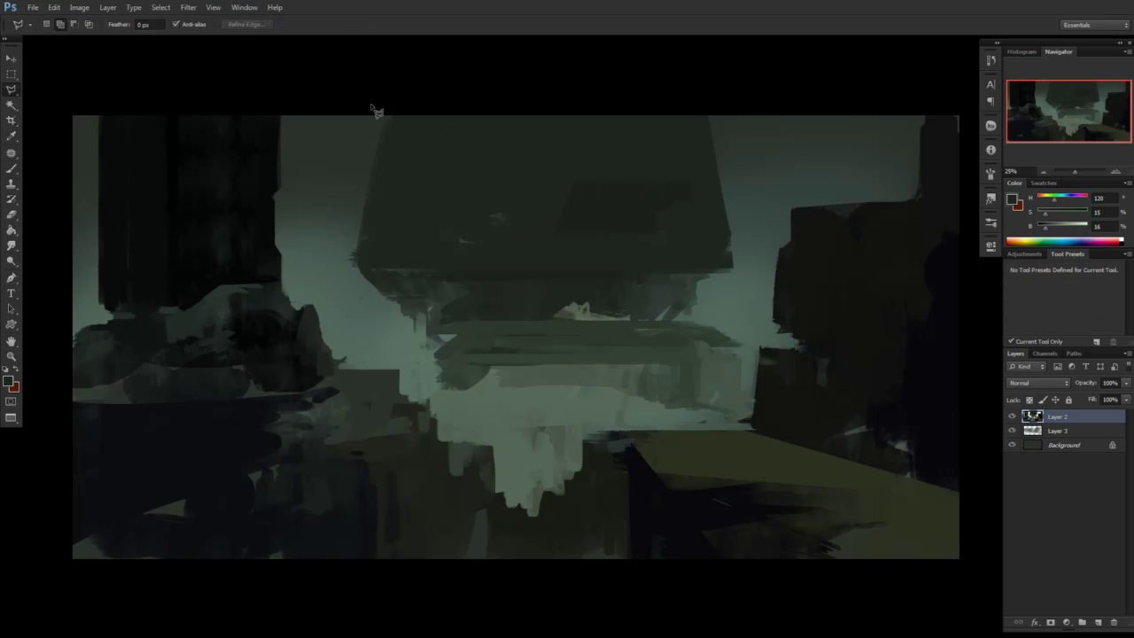
pyautogui.click(378, 105)
pyautogui.press('Escape')
pyautogui.click(369, 112)
pyautogui.click(338, 298)
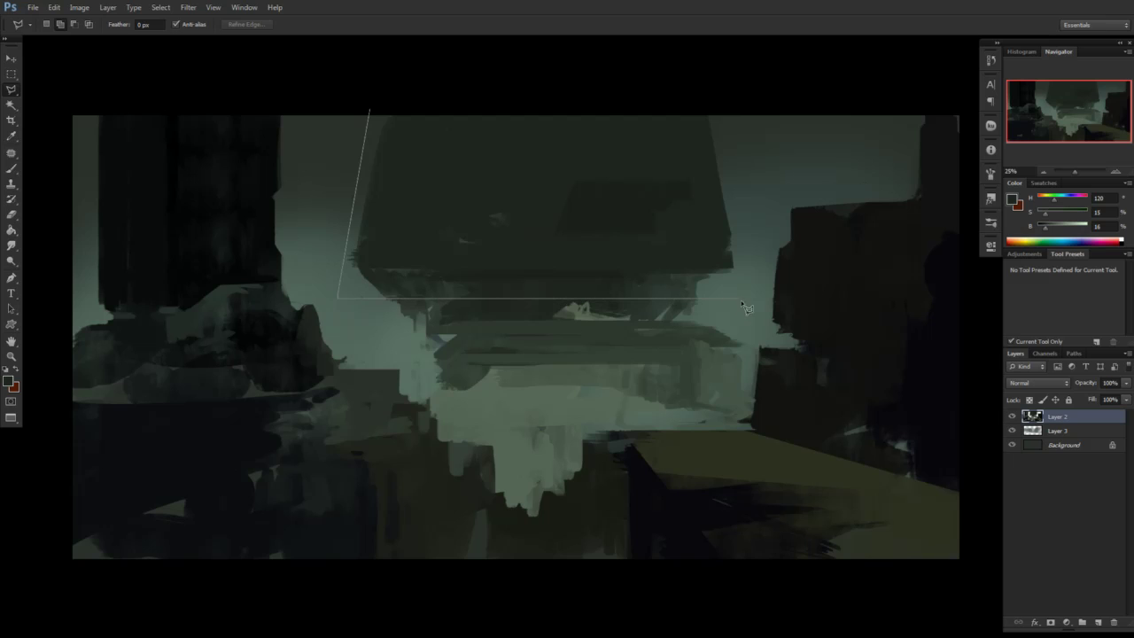
pyautogui.click(752, 298)
pyautogui.click(713, 110)
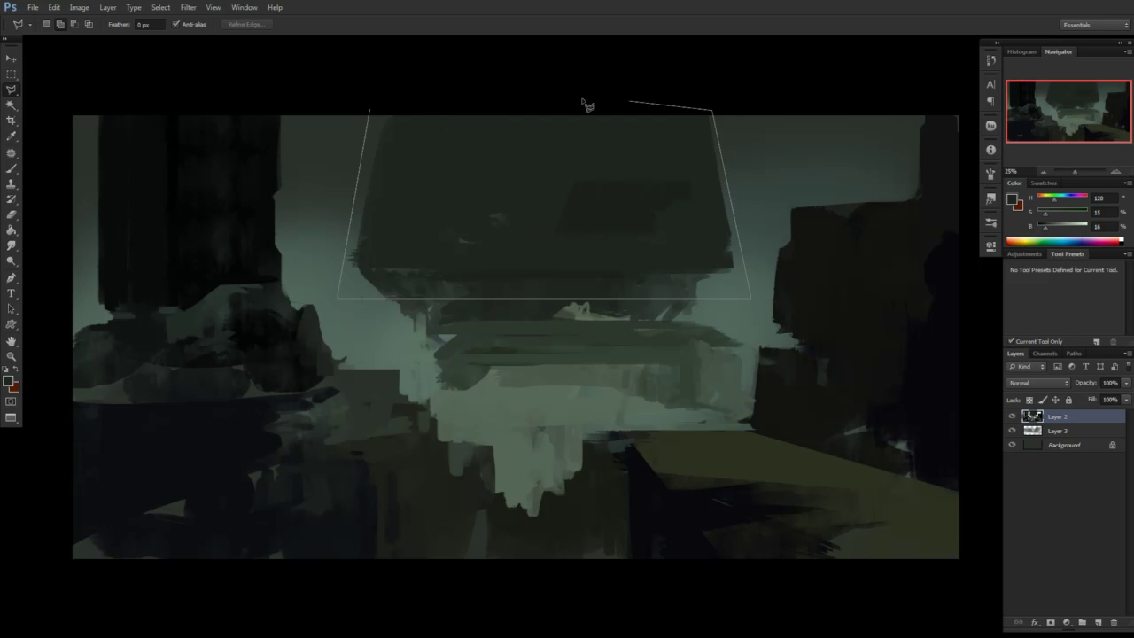
pyautogui.doubleClick(432, 99)
pyautogui.hotkey('ctrl', 'd')
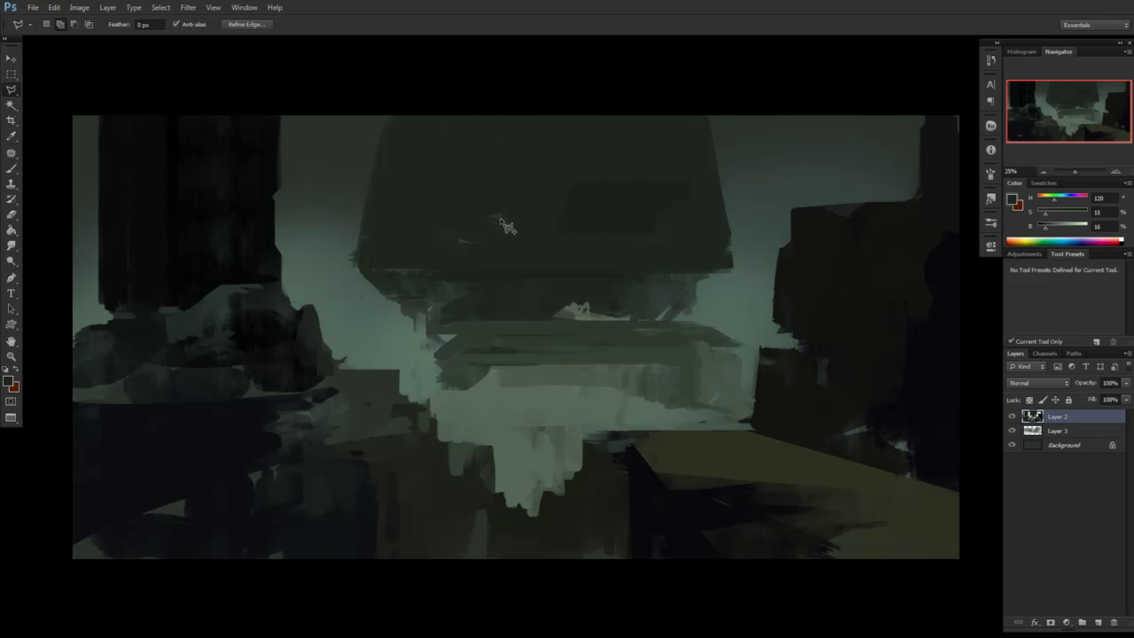
pyautogui.press('b')
pyautogui.press(']')
pyautogui.keyDown('alt'); pyautogui.click(390, 154); pyautogui.keyUp('alt')
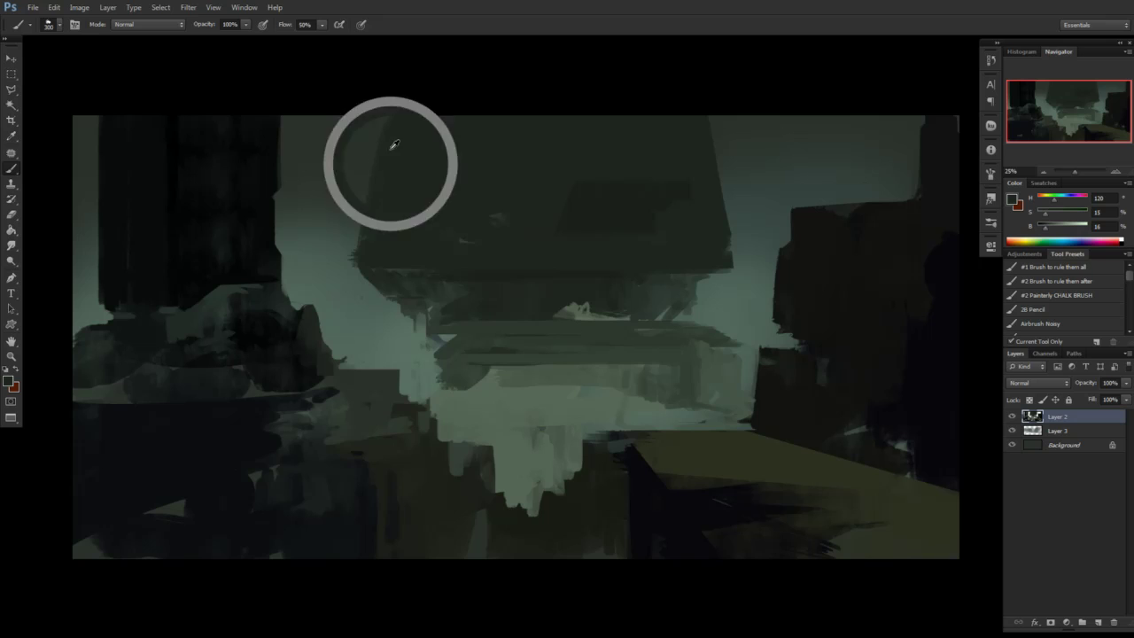
pyautogui.moveTo(364, 214)
pyautogui.mouseDown()
pyautogui.moveTo(380, 117)
pyautogui.moveTo(355, 275)
pyautogui.mouseUp()
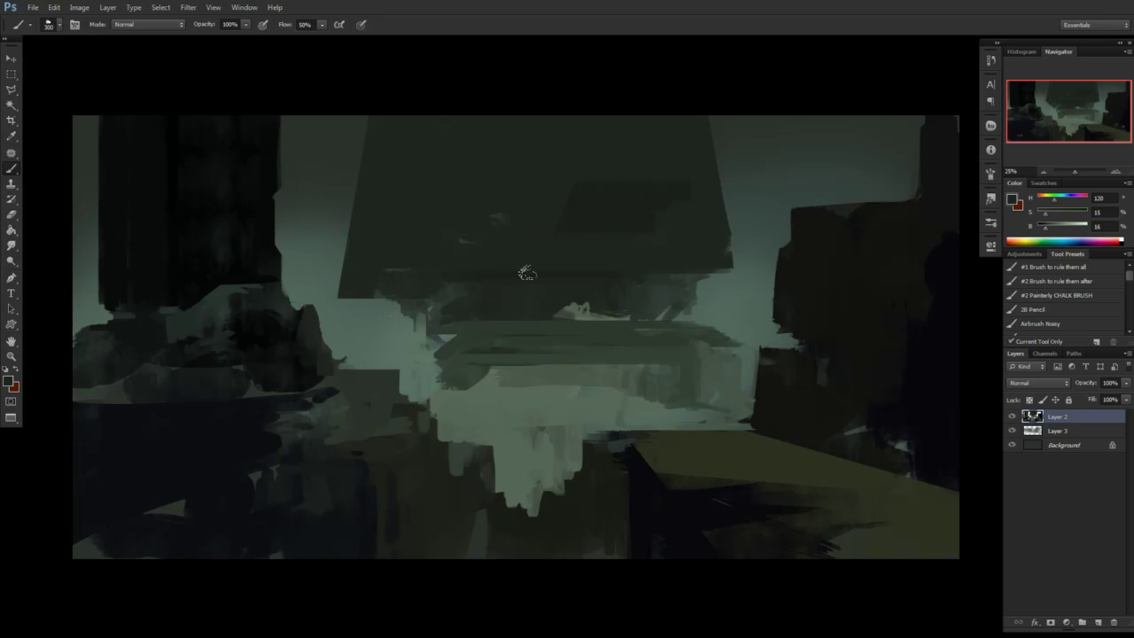
pyautogui.moveTo(714, 206)
pyautogui.mouseDown()
pyautogui.moveTo(743, 288)
pyautogui.moveTo(724, 191)
pyautogui.mouseUp()
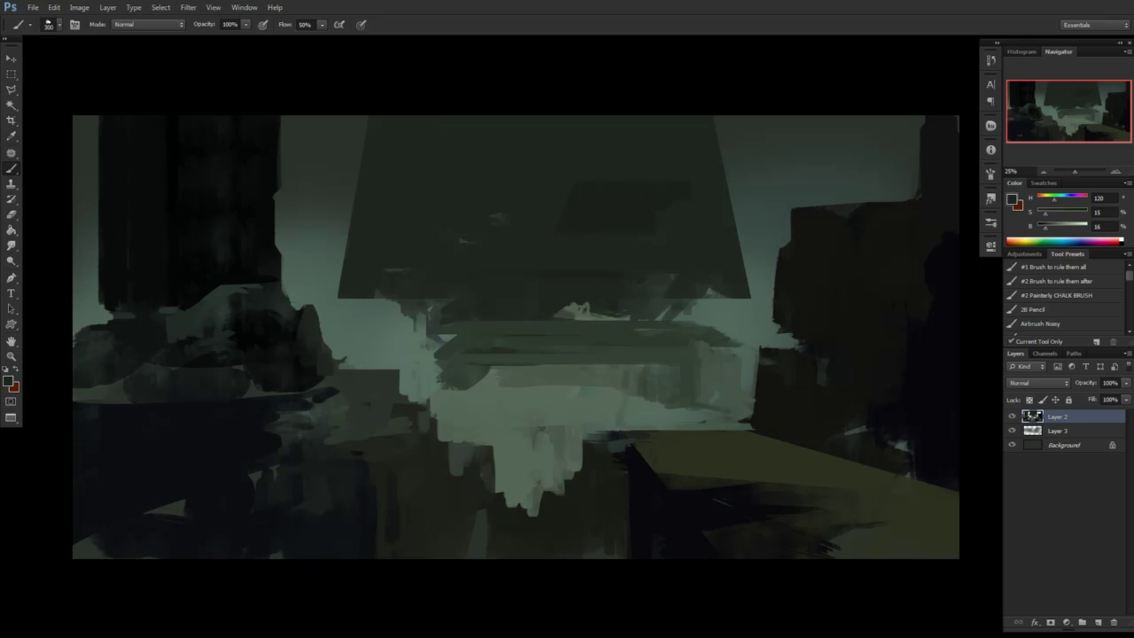
# Paint a muted grey-green tone over the upper background between the hanging block and the right-hand rock mass
pyautogui.moveTo(621, 401); pyautogui.dragTo(557, 399)
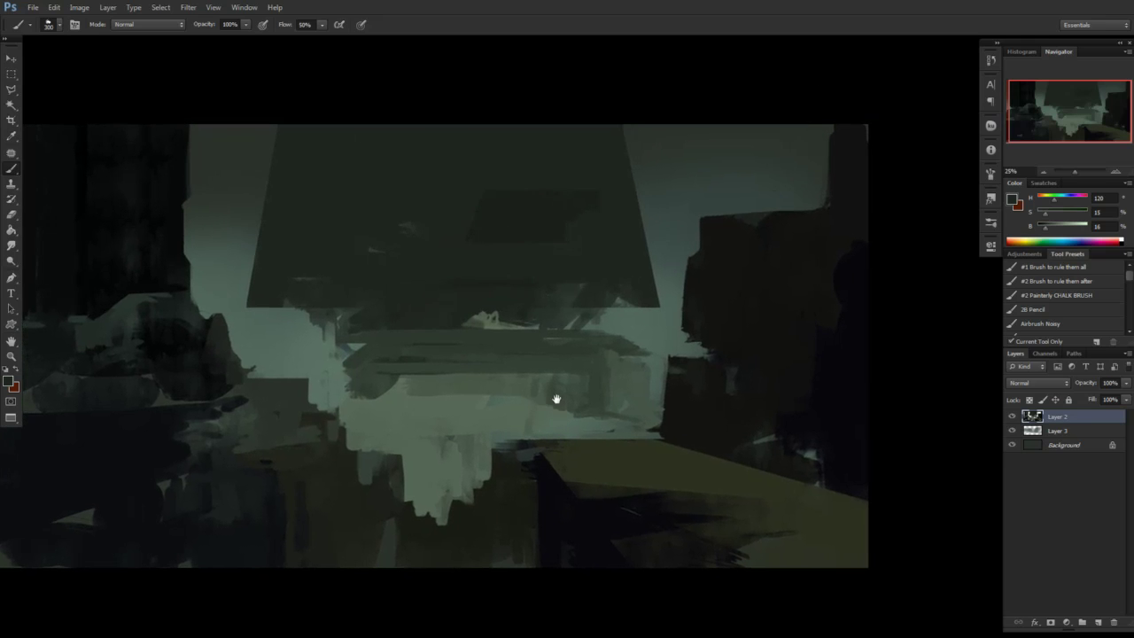
pyautogui.keyDown('alt'); pyautogui.click(726, 250); pyautogui.keyUp('alt')
pyautogui.moveTo(666, 133); pyautogui.dragTo(660, 193)
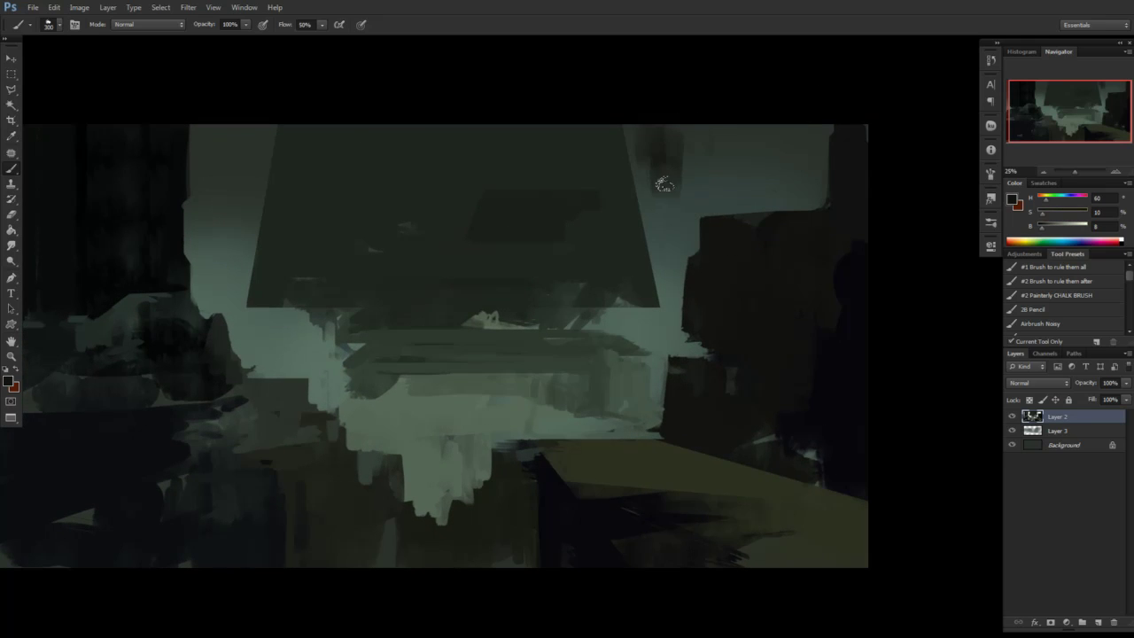
pyautogui.keyDown('alt'); pyautogui.click(667, 210); pyautogui.keyUp('alt')
pyautogui.keyDown('alt'); pyautogui.click(693, 129); pyautogui.keyUp('alt')
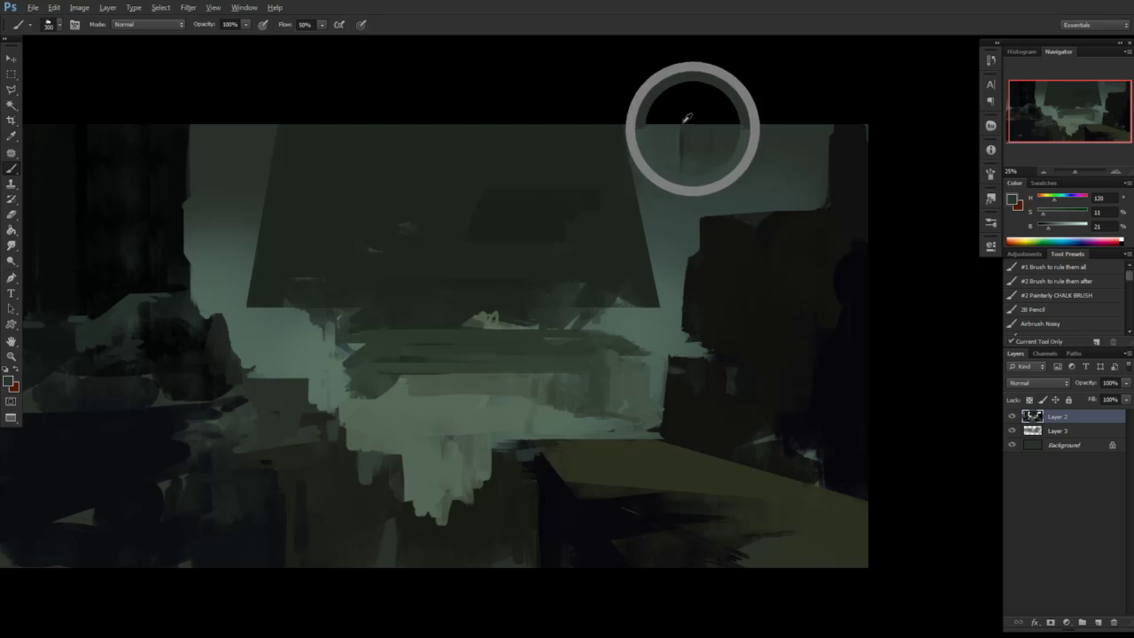
pyautogui.moveTo(680, 132); pyautogui.dragTo(676, 182)
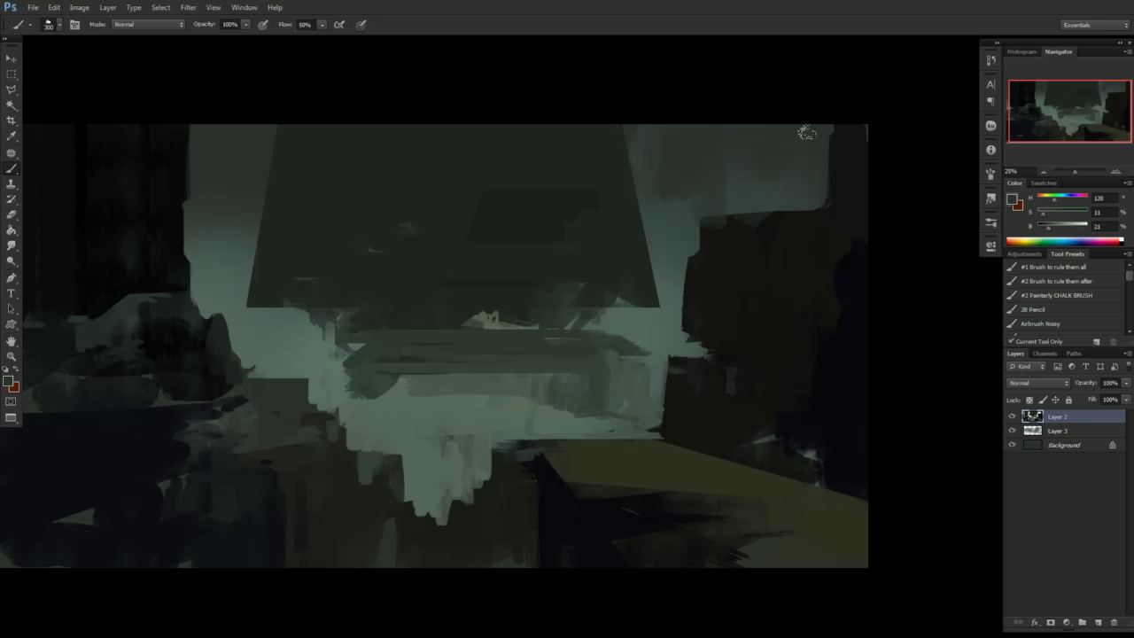
pyautogui.moveTo(277, 432); pyautogui.dragTo(514, 441)
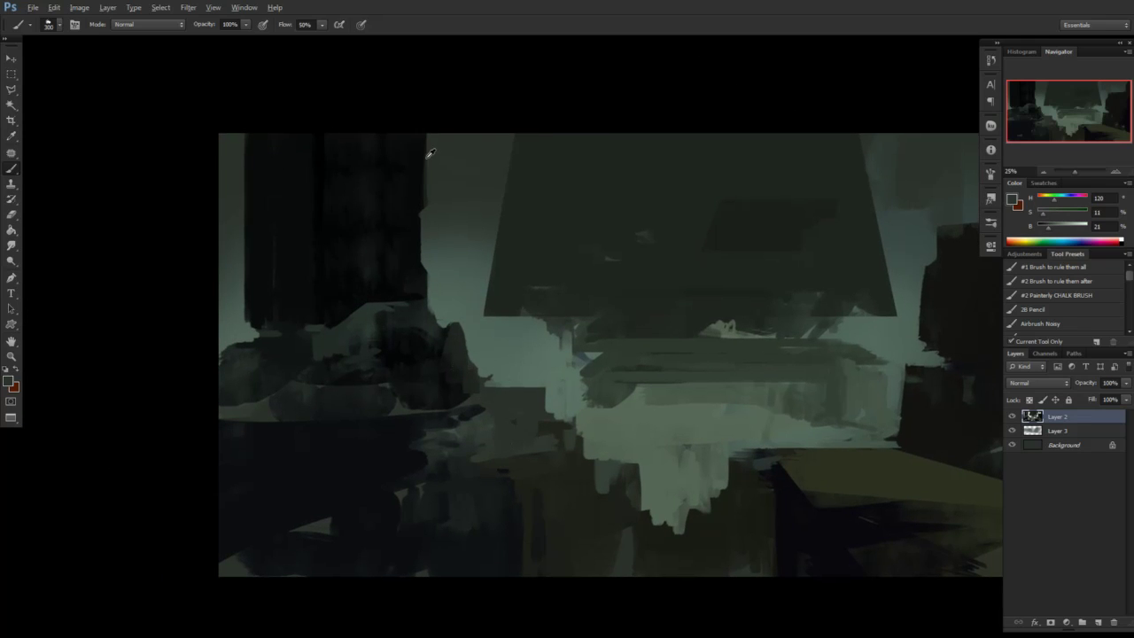
pyautogui.keyDown('alt'); pyautogui.click(425, 147); pyautogui.keyUp('alt')
pyautogui.moveTo(448, 135); pyautogui.dragTo(448, 169)
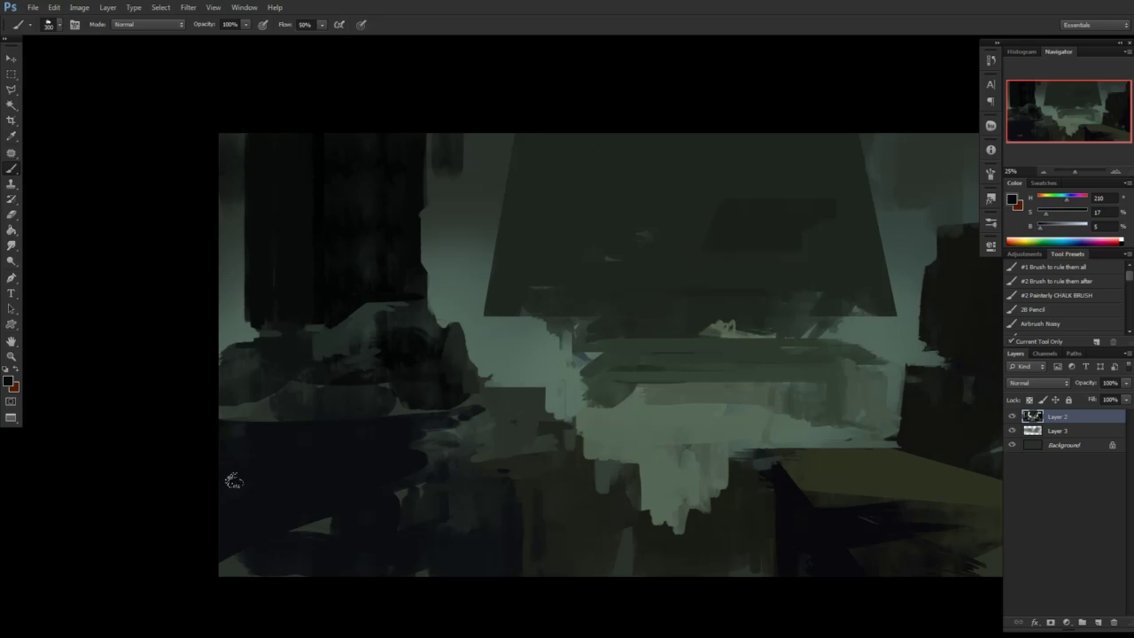
pyautogui.keyDown('alt'); pyautogui.click(369, 428); pyautogui.keyUp('alt')
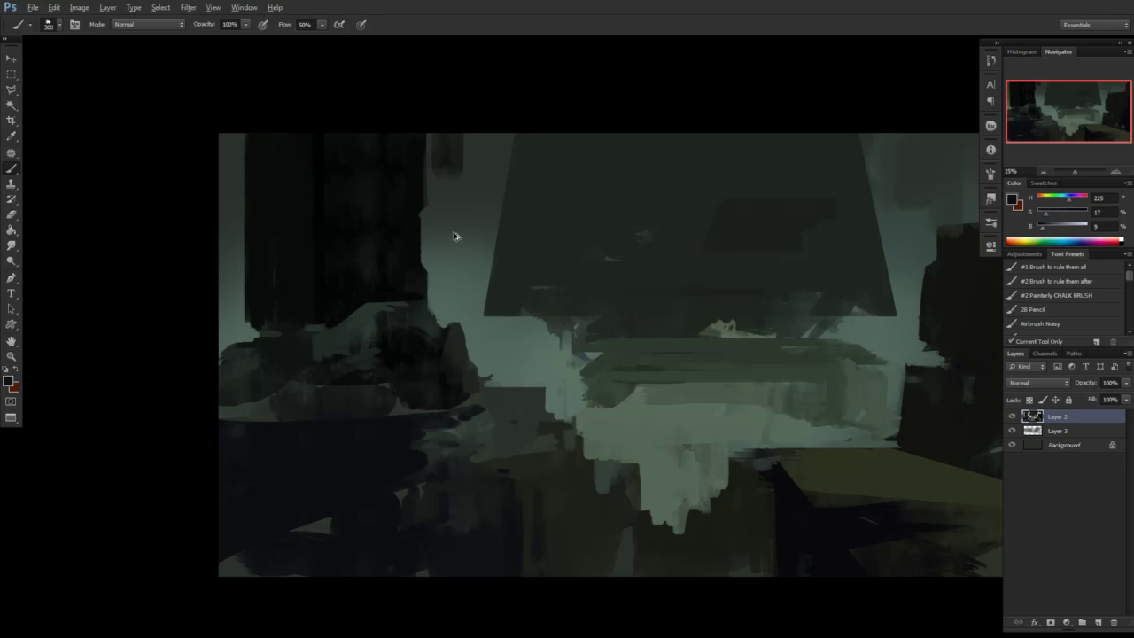
pyautogui.hotkey('ctrl', 'z')
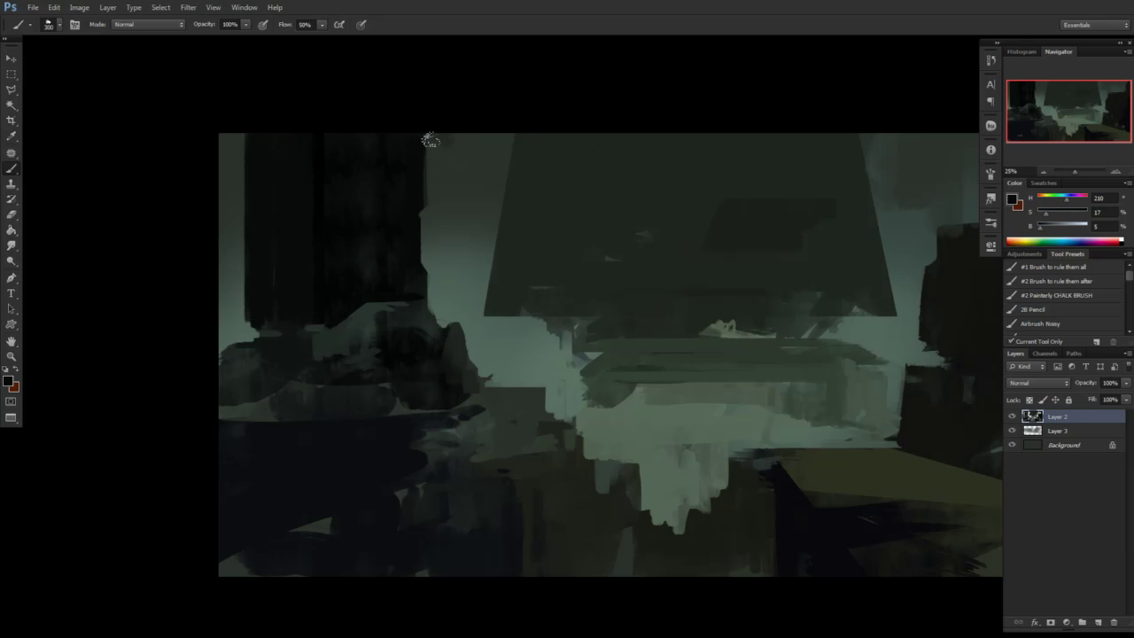
# Mute the upper background beside the left column and block in a near-black vertical patch on the column's upper part
pyautogui.keyDown('alt'); pyautogui.click(428, 140); pyautogui.keyUp('alt')
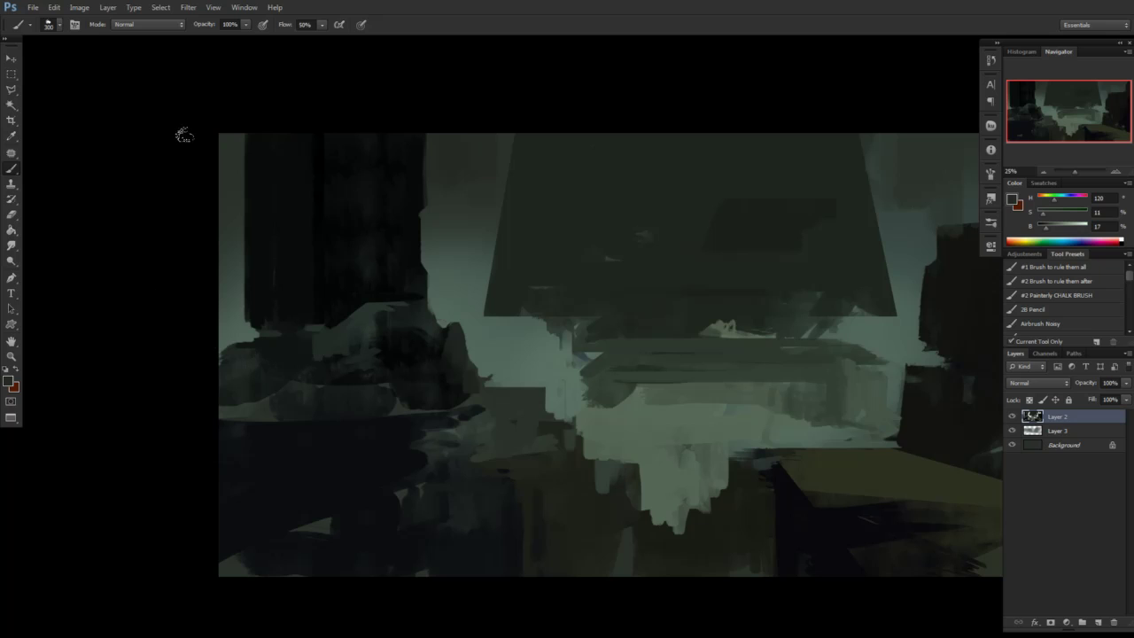
pyautogui.moveTo(415, 182); pyautogui.dragTo(328, 155)
pyautogui.moveTo(234, 250); pyautogui.dragTo(224, 161)
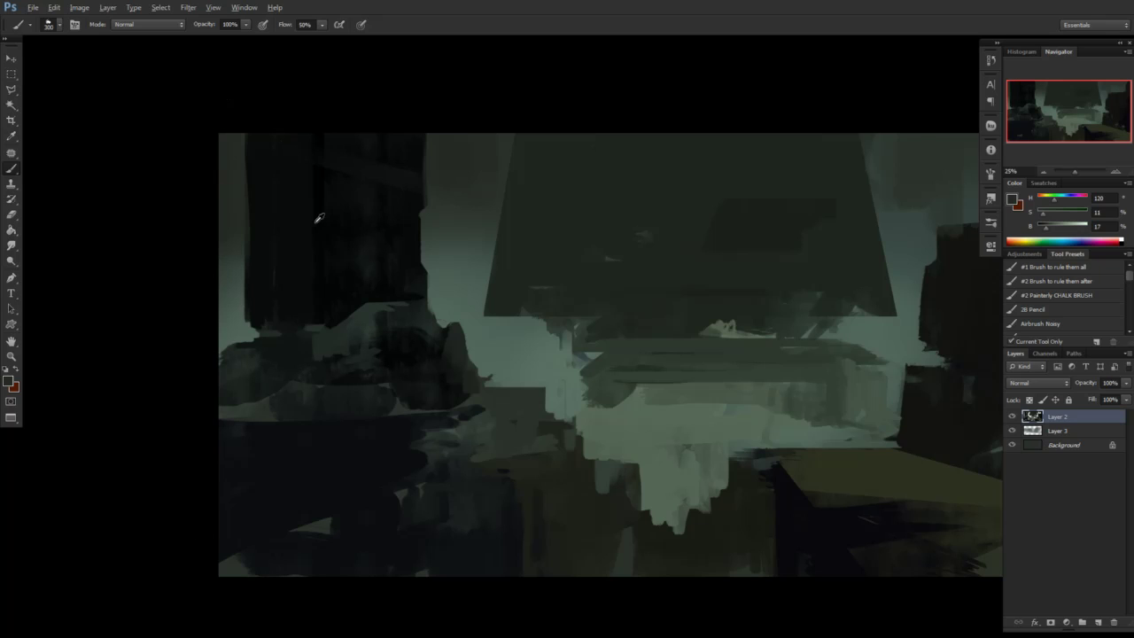
pyautogui.keyDown('alt'); pyautogui.click(315, 222); pyautogui.keyUp('alt')
pyautogui.moveTo(317, 154)
pyautogui.mouseDown()
pyautogui.moveTo(320, 212)
pyautogui.moveTo(344, 155)
pyautogui.mouseUp()
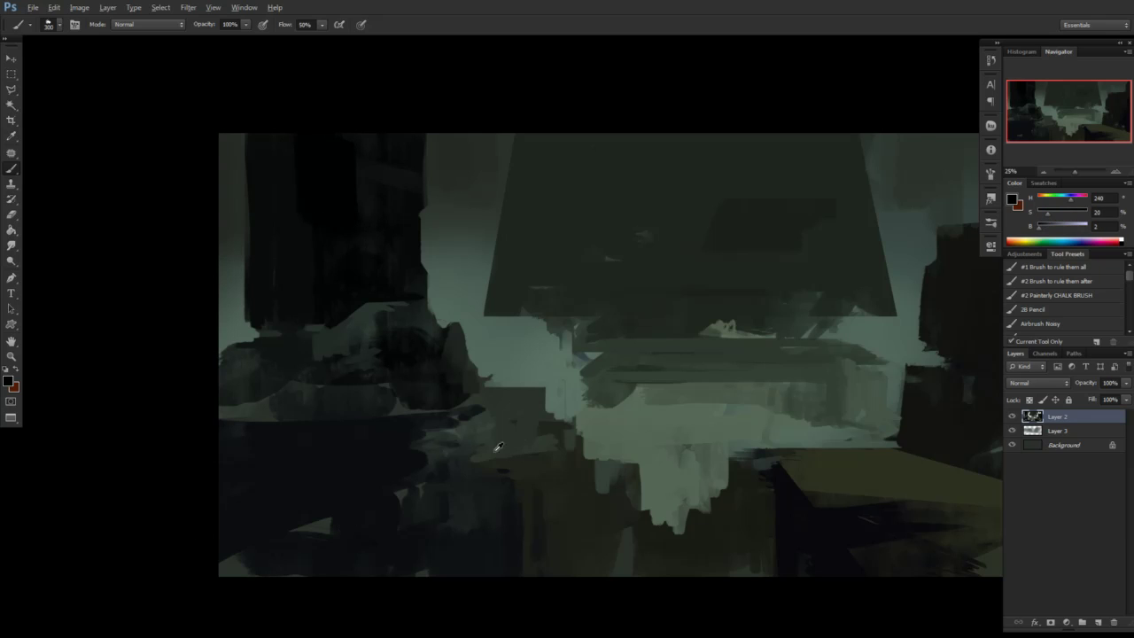
# Paint a muted olive patch on the dark foreground between the dark blue ground and the glow spill
pyautogui.keyDown('alt'); pyautogui.click(498, 447); pyautogui.keyUp('alt')
pyautogui.moveTo(548, 554); pyautogui.dragTo(488, 512)
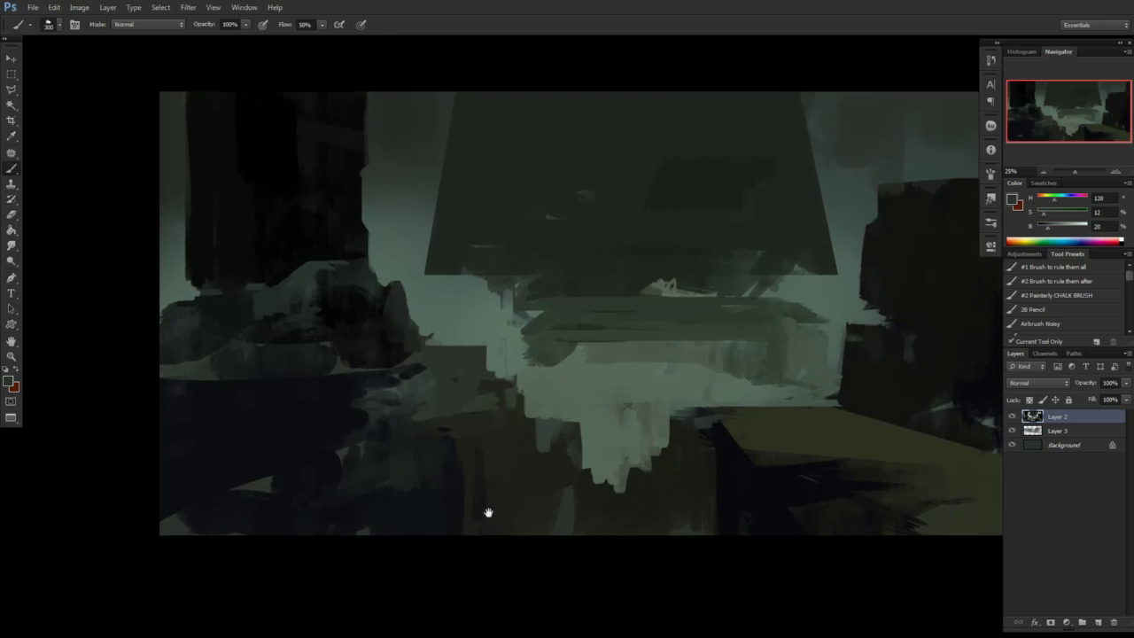
pyautogui.keyDown('alt'); pyautogui.click(532, 493); pyautogui.keyUp('alt')
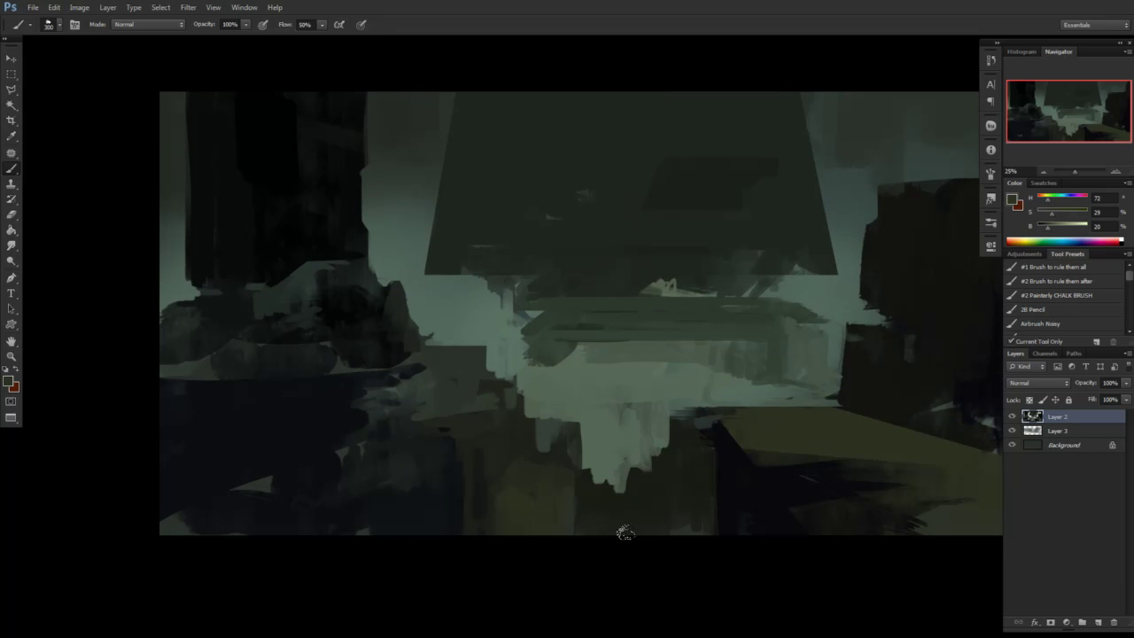
# Flip the canvas horizontally and darken the foreground beside the olive ledge along a straight lassoed diagonal edge
pyautogui.hotkey('ctrl', 'shift', 'h')
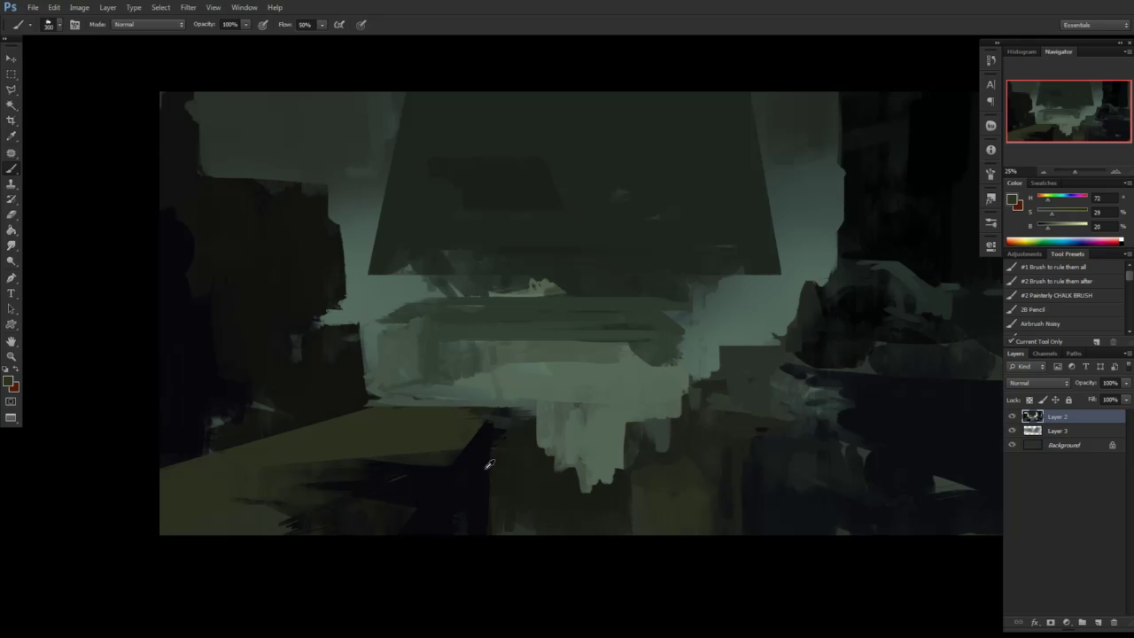
pyautogui.keyDown('alt'); pyautogui.click(501, 477); pyautogui.keyUp('alt')
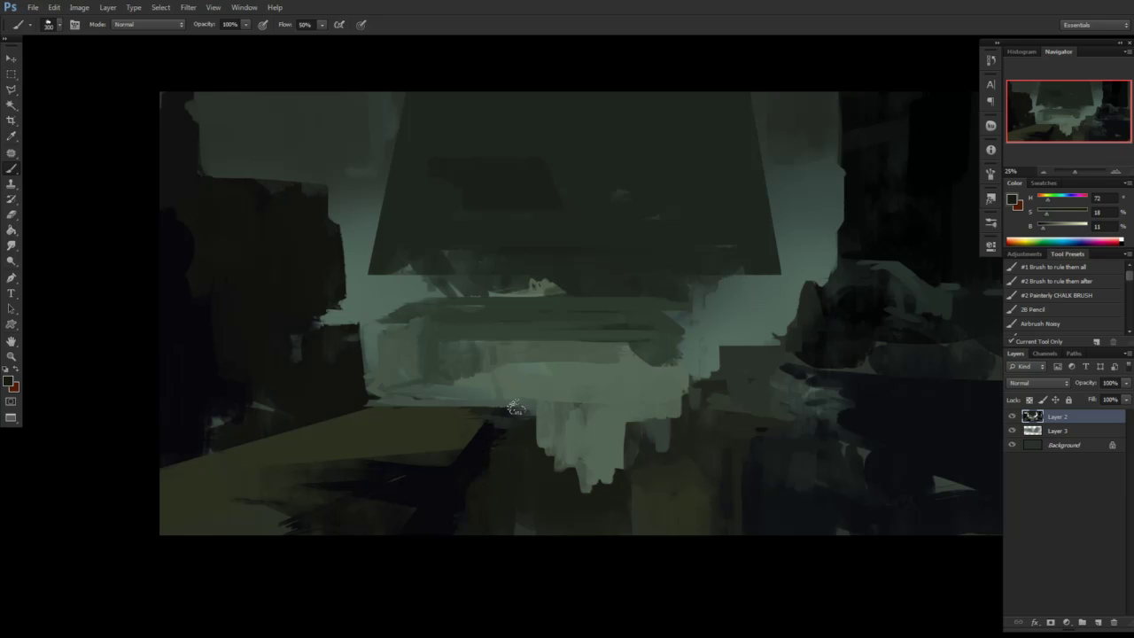
pyautogui.press('l')
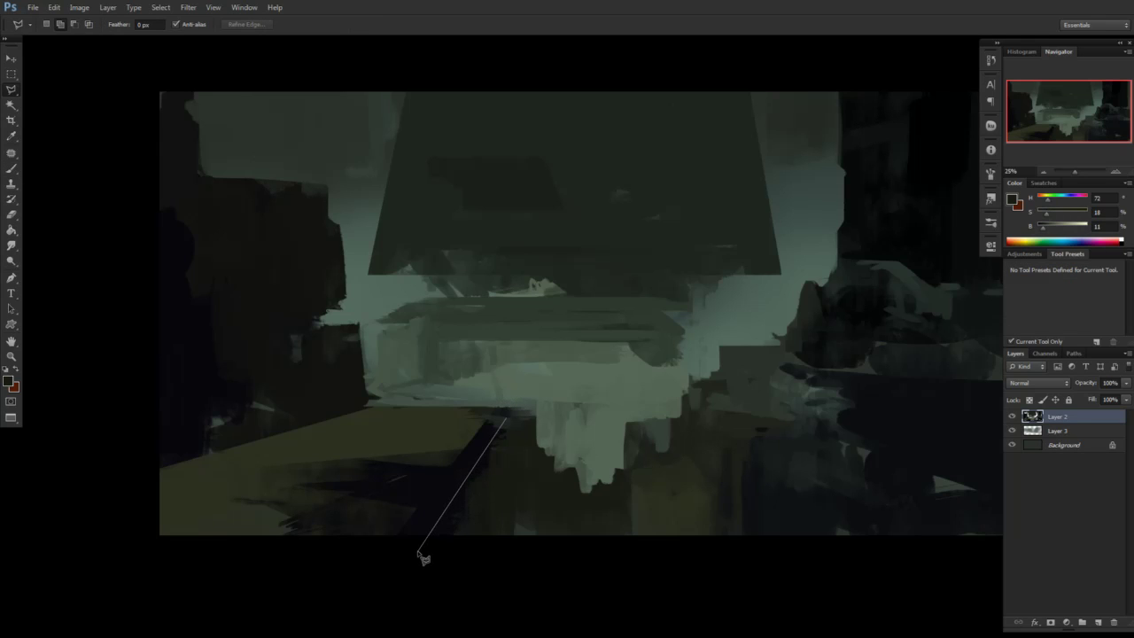
pyautogui.click(428, 581)
pyautogui.click(514, 575)
pyautogui.click(508, 422)
pyautogui.press('b')
pyautogui.moveTo(423, 581); pyautogui.dragTo(472, 492)
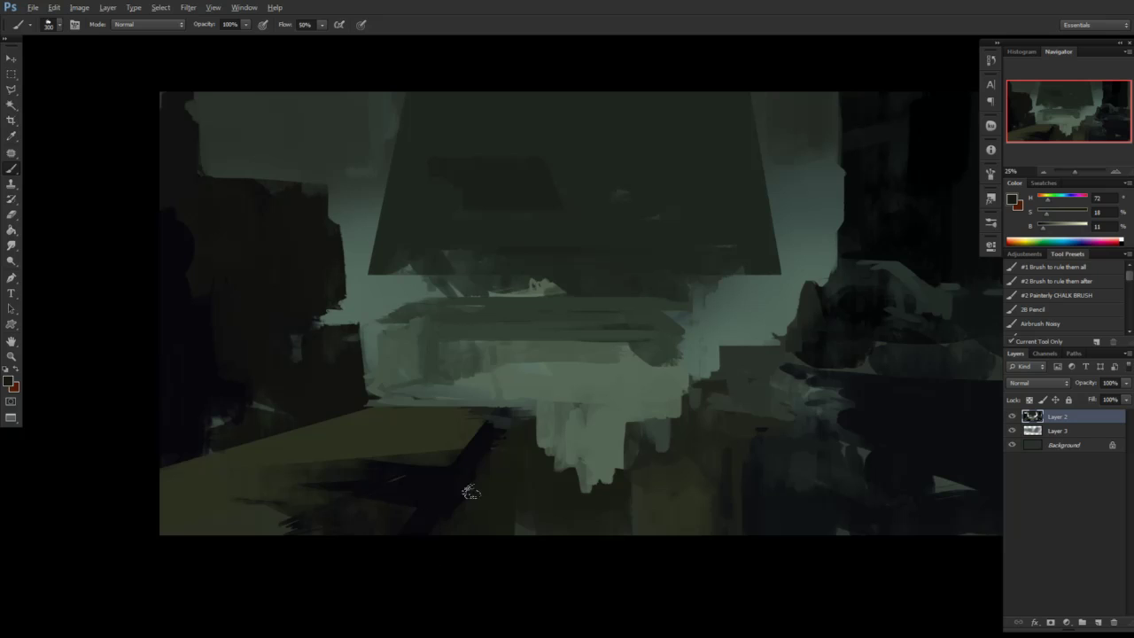
# Paint sampled olive onto the foreground face between the ledge's shadowed side and the glow spill, tempering it with dark brown-green
pyautogui.keyDown('alt'); pyautogui.click(419, 428); pyautogui.keyUp('alt')
pyautogui.moveTo(460, 577); pyautogui.dragTo(494, 480)
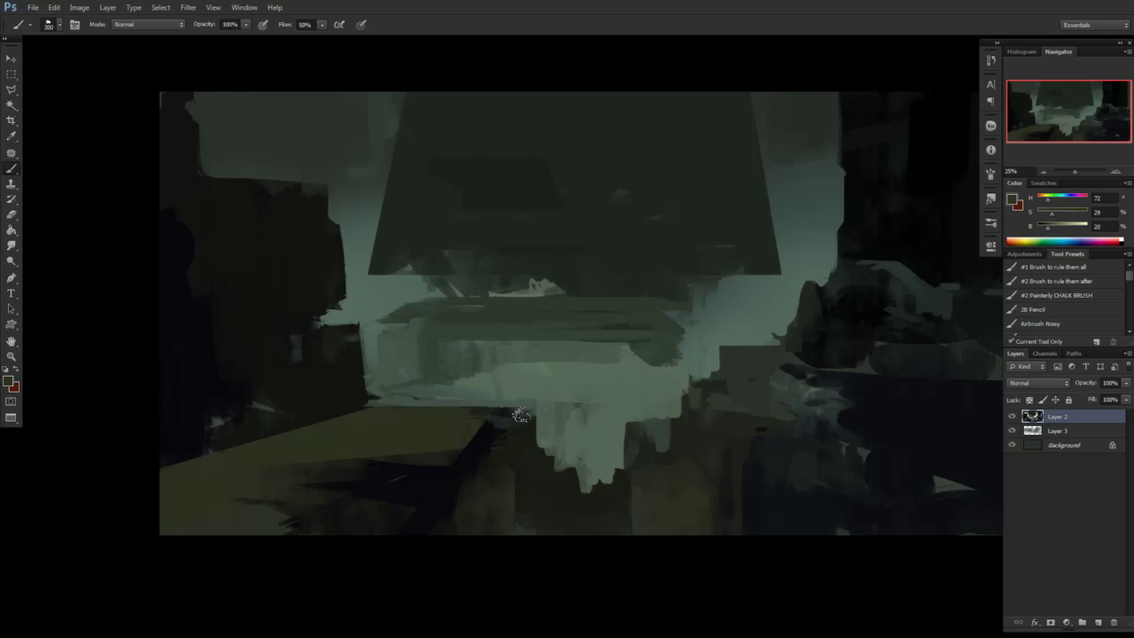
pyautogui.keyDown('alt'); pyautogui.click(460, 457); pyautogui.keyUp('alt')
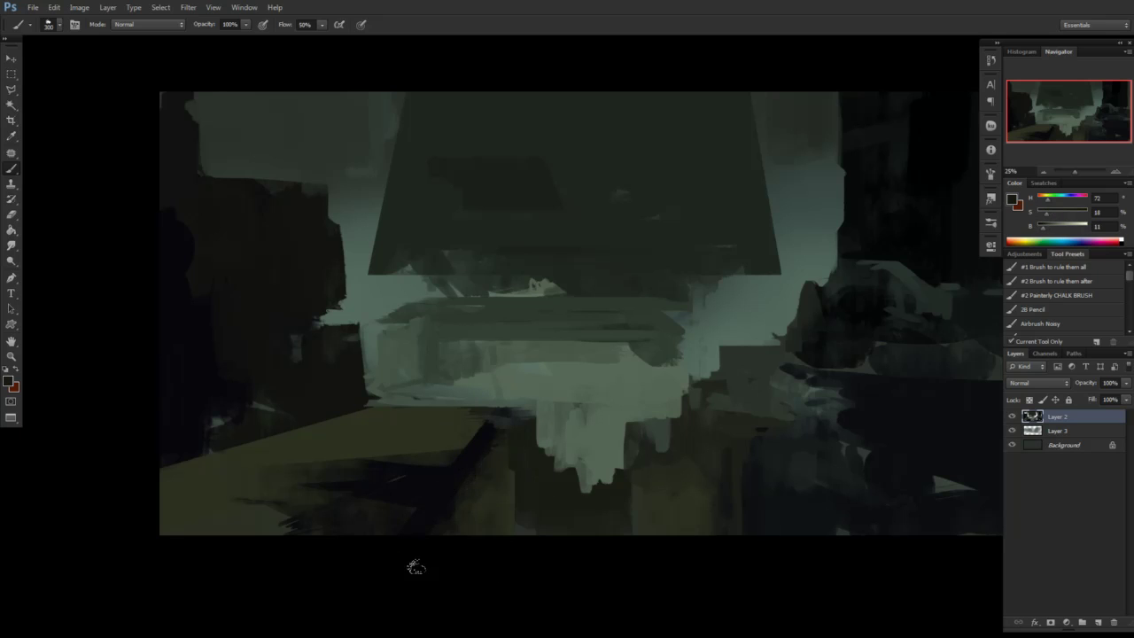
pyautogui.keyDown('alt'); pyautogui.click(501, 525); pyautogui.keyUp('alt')
# Extend the lower tip of the pale green spill downward as a narrow drip in the central foreground
pyautogui.keyDown('alt'); pyautogui.click(582, 466); pyautogui.keyUp('alt')
pyautogui.moveTo(582, 466)
pyautogui.mouseDown()
pyautogui.moveTo(580, 530)
pyautogui.moveTo(601, 502)
pyautogui.mouseUp()
pyautogui.keyDown('alt'); pyautogui.click(587, 435); pyautogui.keyUp('alt')
pyautogui.moveTo(581, 456)
pyautogui.mouseDown()
pyautogui.moveTo(555, 467)
pyautogui.moveTo(588, 473)
pyautogui.moveTo(581, 480)
pyautogui.mouseUp()
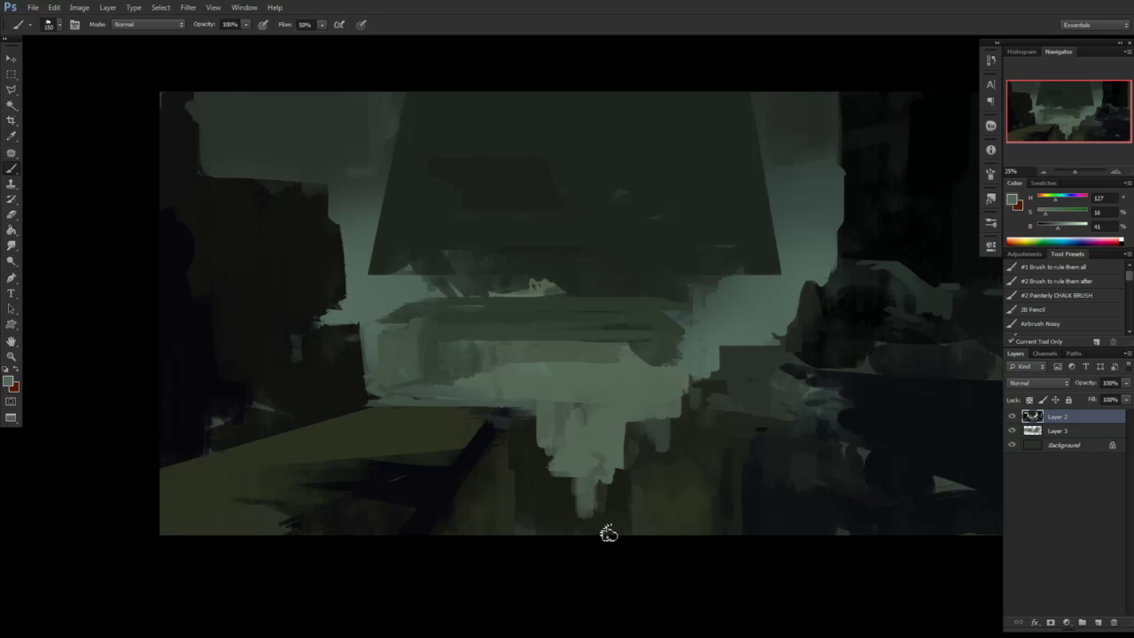
# Extend the grey-green platform band across the glow to the dark boulders at the column's base
pyautogui.keyDown('alt'); pyautogui.click(654, 304); pyautogui.keyUp('alt')
pyautogui.moveTo(663, 320); pyautogui.dragTo(723, 324)
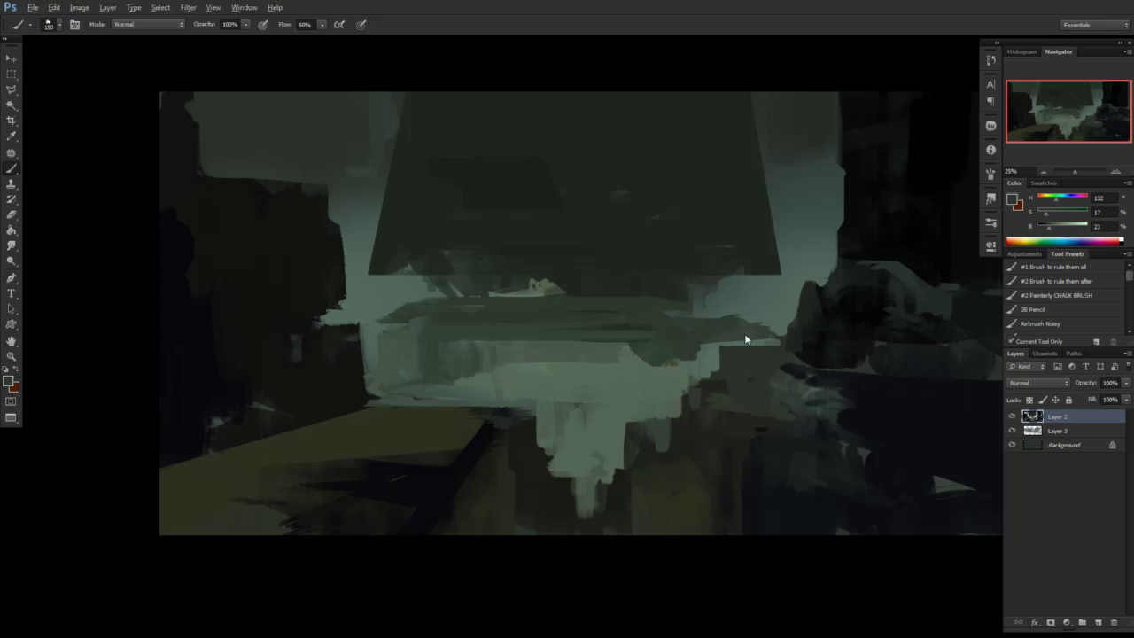
pyautogui.moveTo(662, 312); pyautogui.dragTo(778, 316)
# Paint a thin pale strip along the platform's far edge and tidy the stray marks beneath the hanging block with sampled tones
pyautogui.keyDown('alt'); pyautogui.click(531, 290); pyautogui.keyUp('alt')
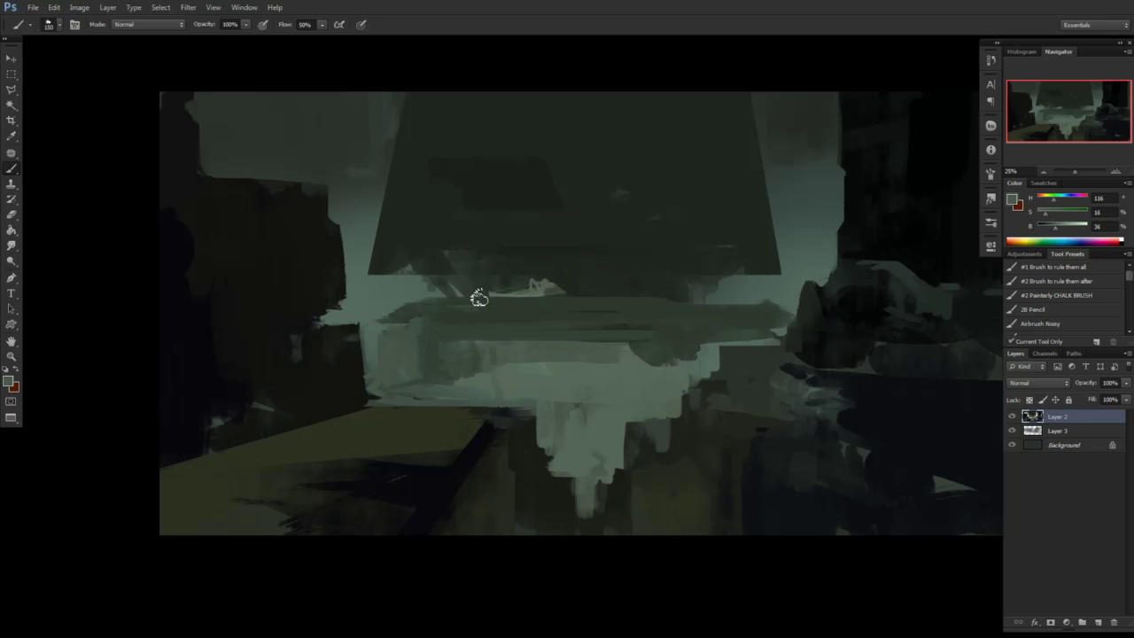
pyautogui.moveTo(479, 297); pyautogui.dragTo(642, 295)
pyautogui.keyDown('alt'); pyautogui.click(558, 280); pyautogui.keyUp('alt')
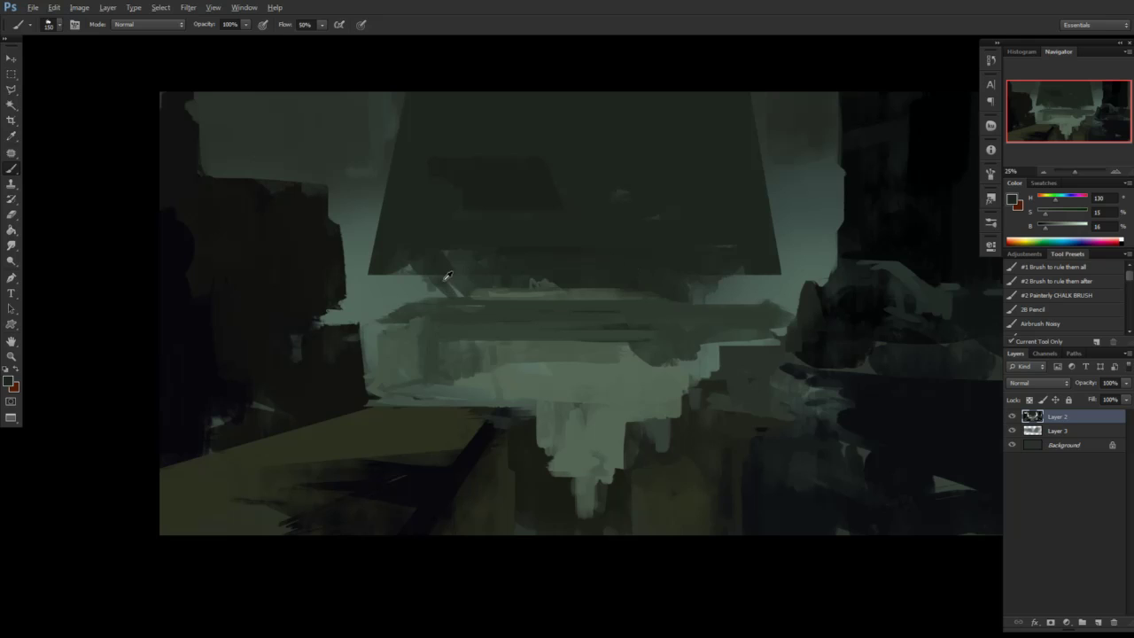
pyautogui.keyDown('alt'); pyautogui.click(415, 281); pyautogui.keyUp('alt')
pyautogui.keyDown('alt'); pyautogui.click(391, 347); pyautogui.keyUp('alt')
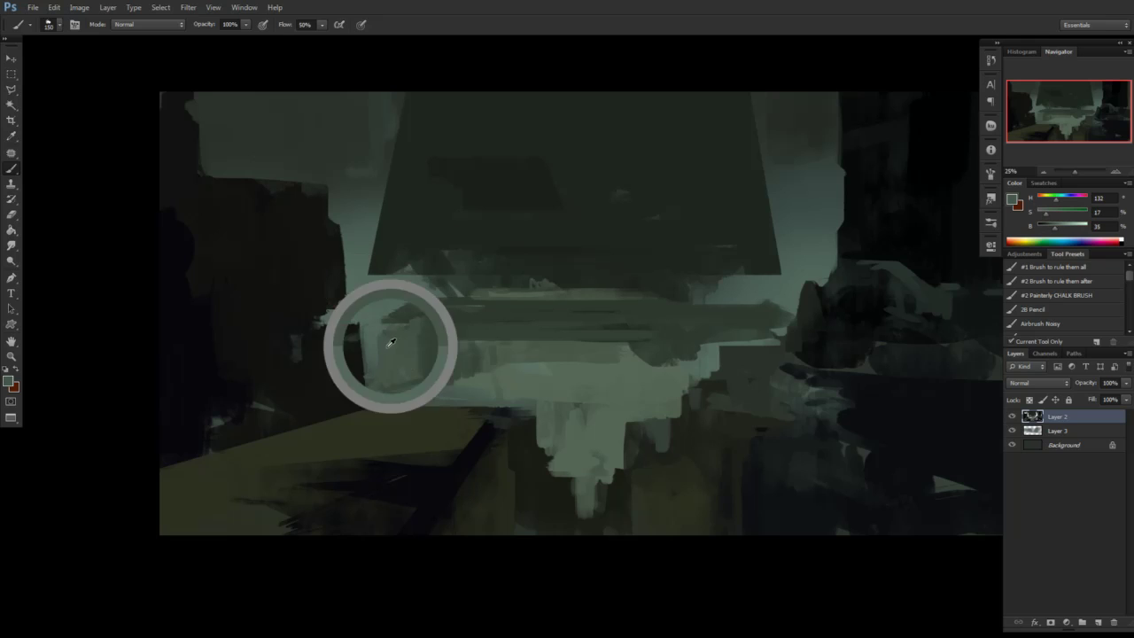
# Undo the trial glow stroke on the left rock mass and erase along its edge facing the glow instead
pyautogui.moveTo(354, 232); pyautogui.dragTo(351, 279)
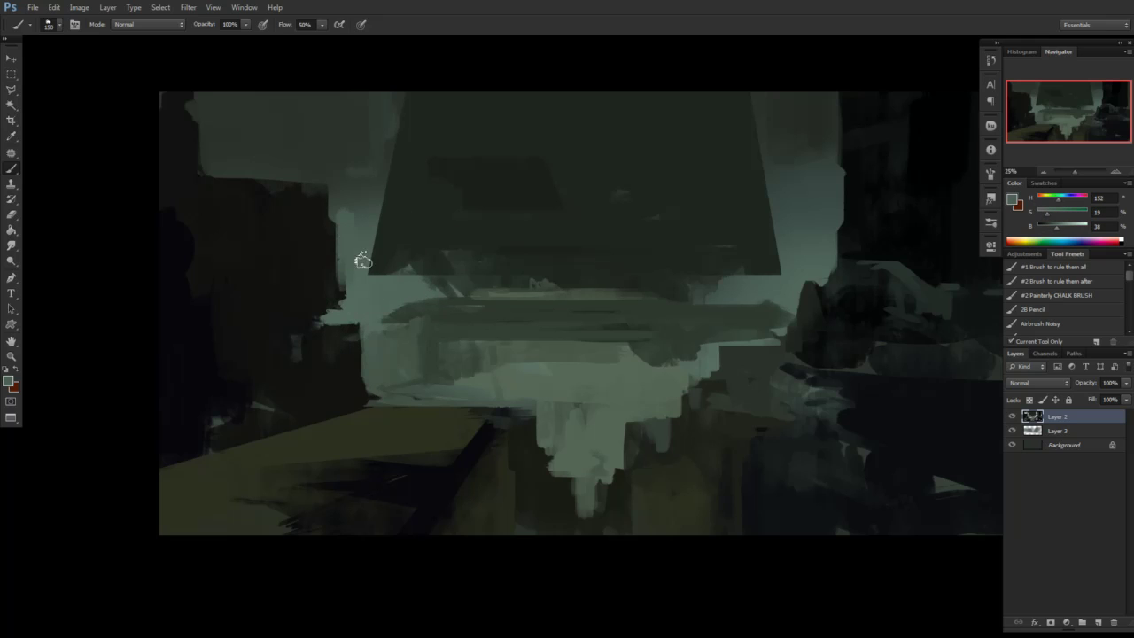
pyautogui.hotkey('ctrl', 'z')
pyautogui.press('e')
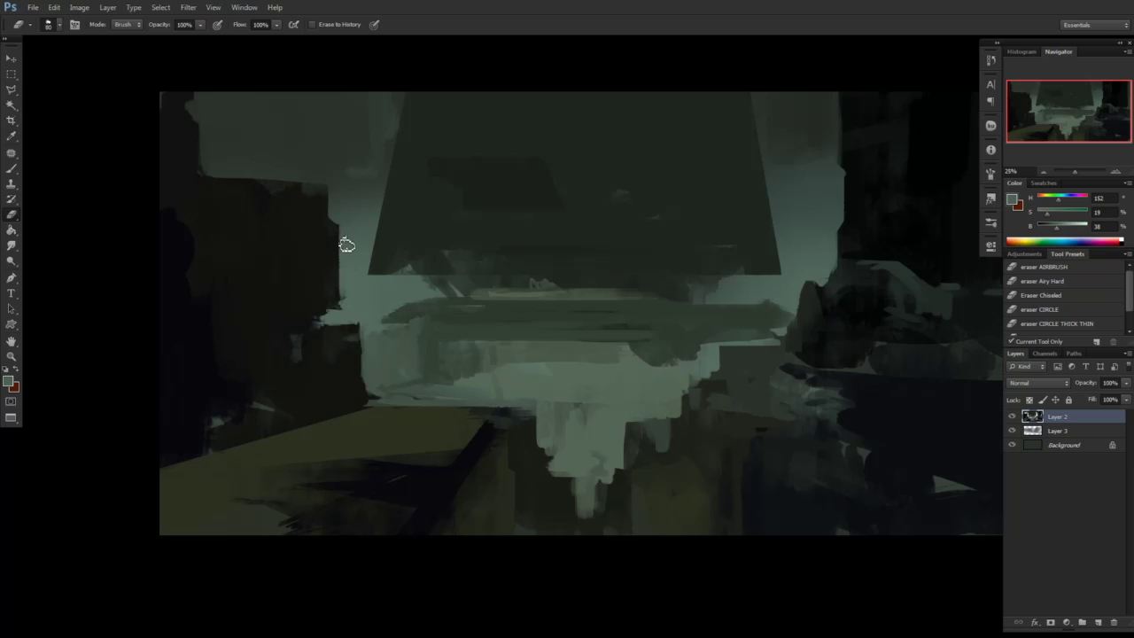
pyautogui.moveTo(352, 255)
pyautogui.mouseDown()
pyautogui.moveTo(345, 226)
pyautogui.moveTo(356, 304)
pyautogui.mouseUp()
# Lasso the lower edge of the left rock mass and fill it with a sampled near-black brown to straighten its silhouette
pyautogui.press('l')
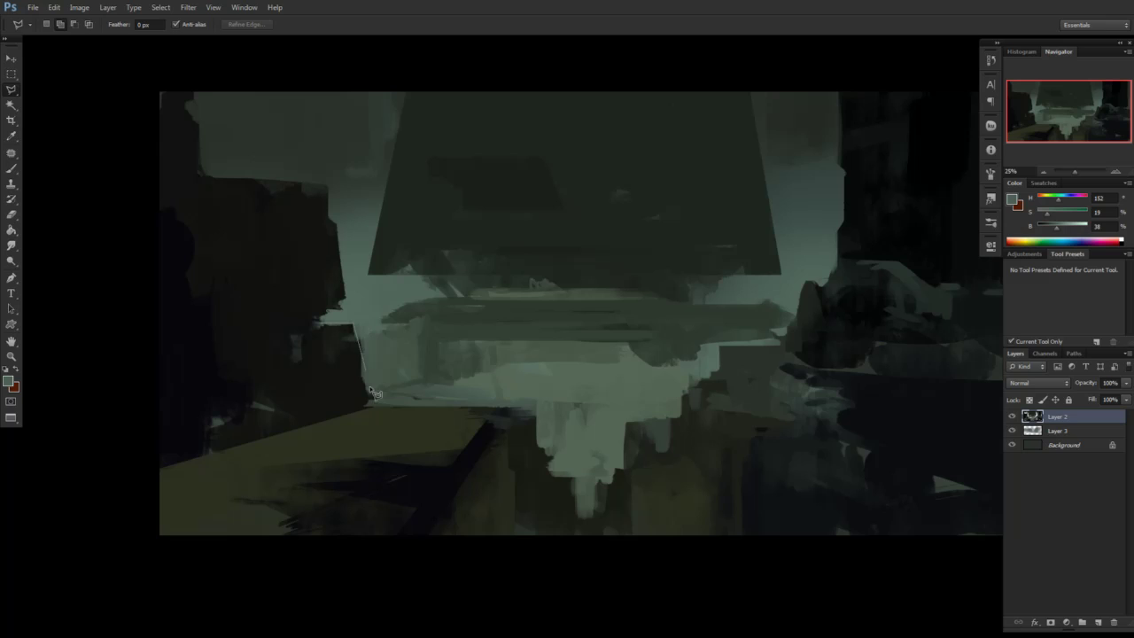
pyautogui.doubleClick(277, 436)
pyautogui.press('b')
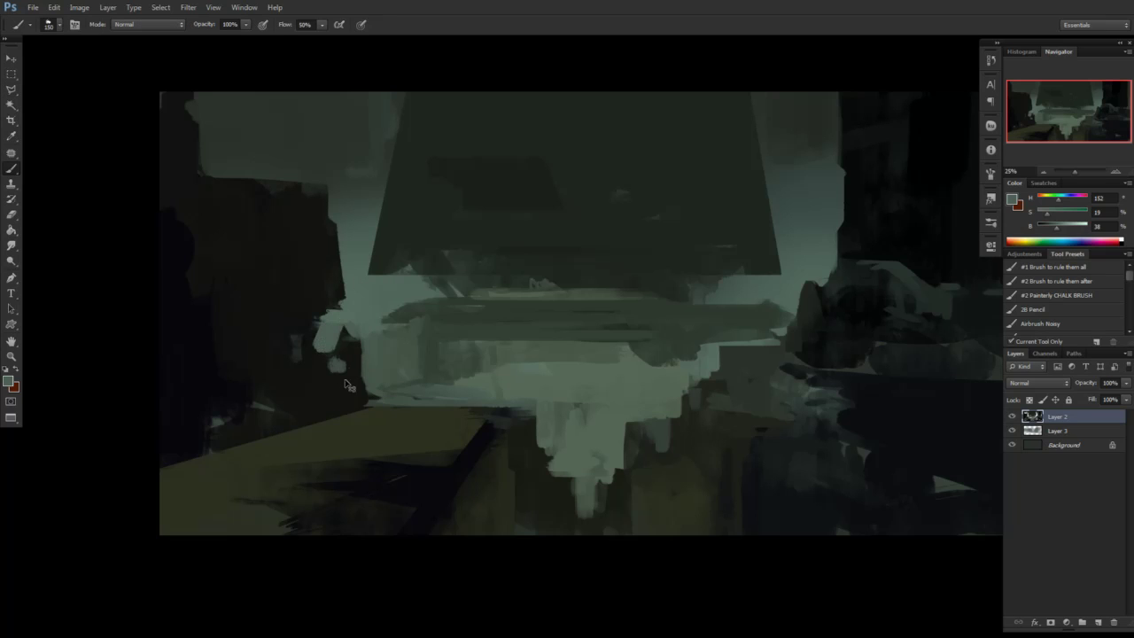
pyautogui.keyDown('alt'); pyautogui.click(332, 375); pyautogui.keyUp('alt')
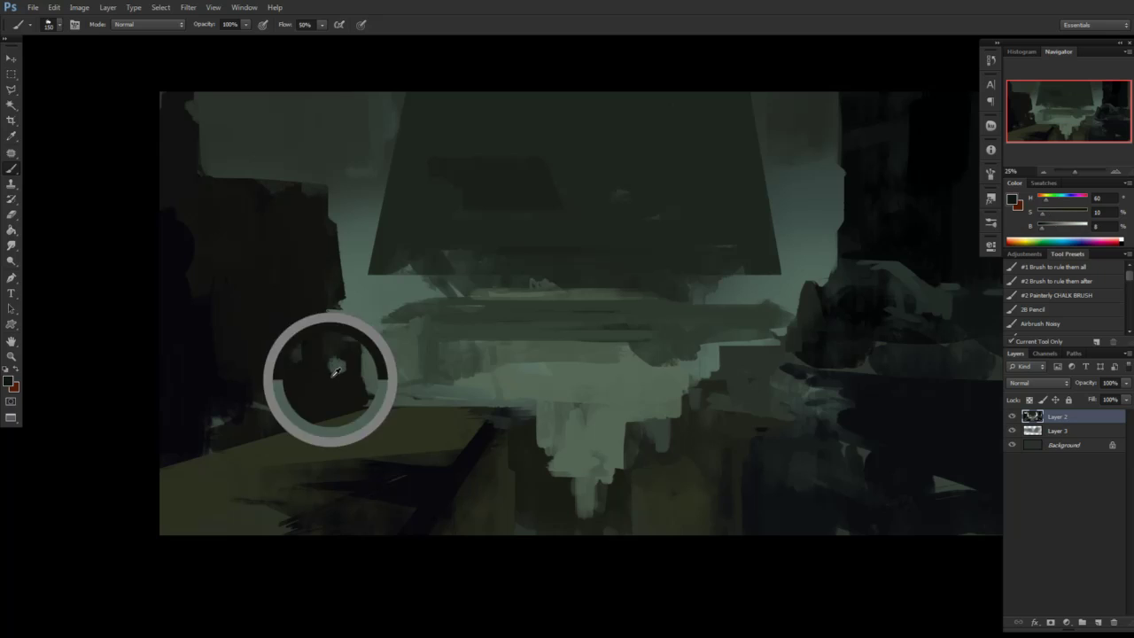
pyautogui.moveTo(331, 375)
pyautogui.mouseDown()
pyautogui.moveTo(341, 345)
pyautogui.moveTo(359, 353)
pyautogui.moveTo(369, 379)
pyautogui.mouseUp()
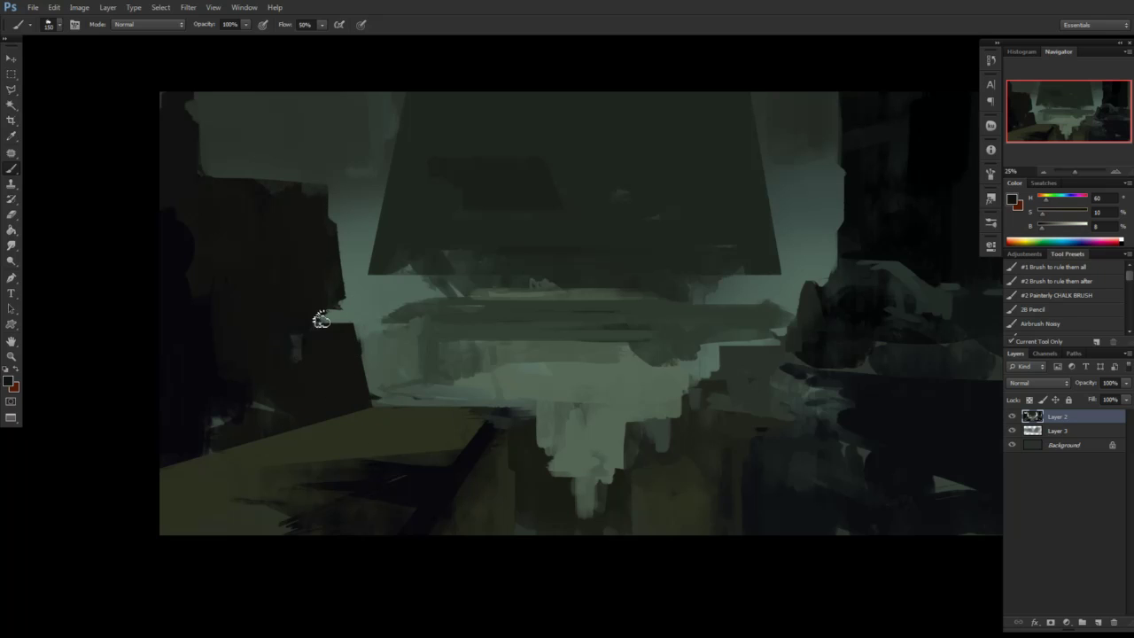
# Make a narrow tapered spike selection and paint it with a sampled near-black tone on a new layer
pyautogui.keyDown('alt'); pyautogui.click(257, 195); pyautogui.keyUp('alt')
pyautogui.press('l')
pyautogui.click(309, 176)
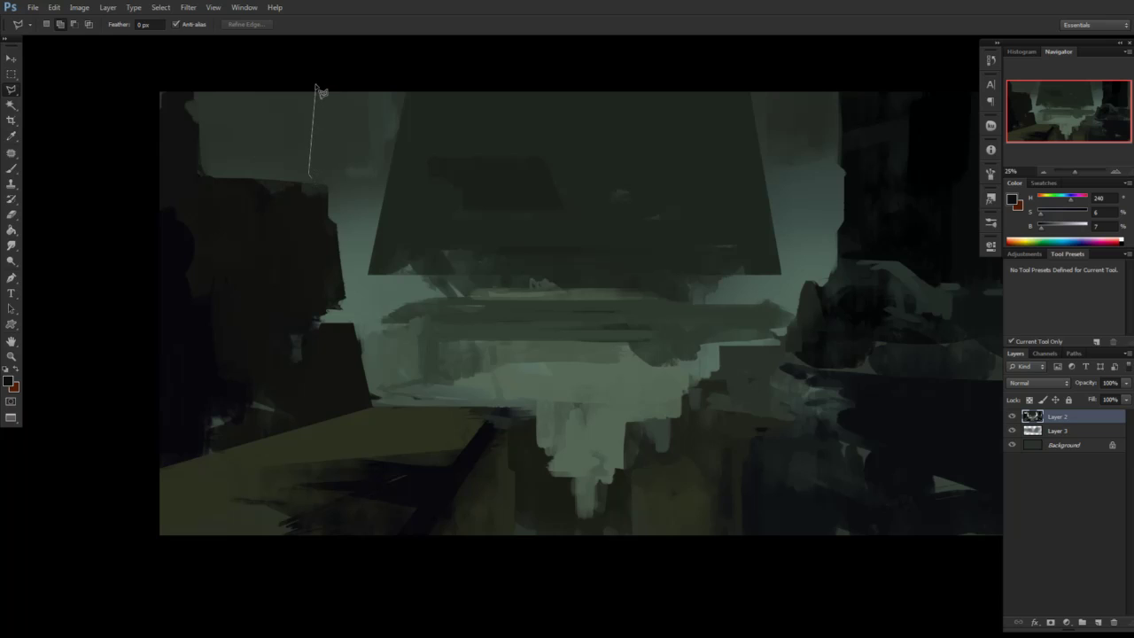
pyautogui.click(318, 85)
pyautogui.doubleClick(323, 184)
pyautogui.press('m')
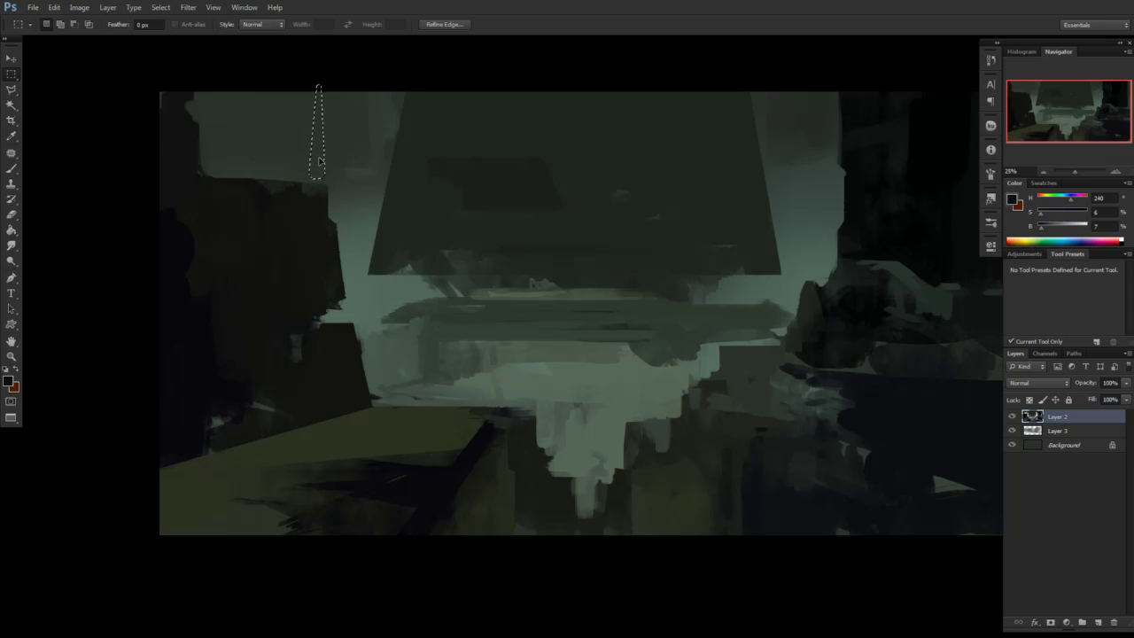
pyautogui.click(1098, 622)
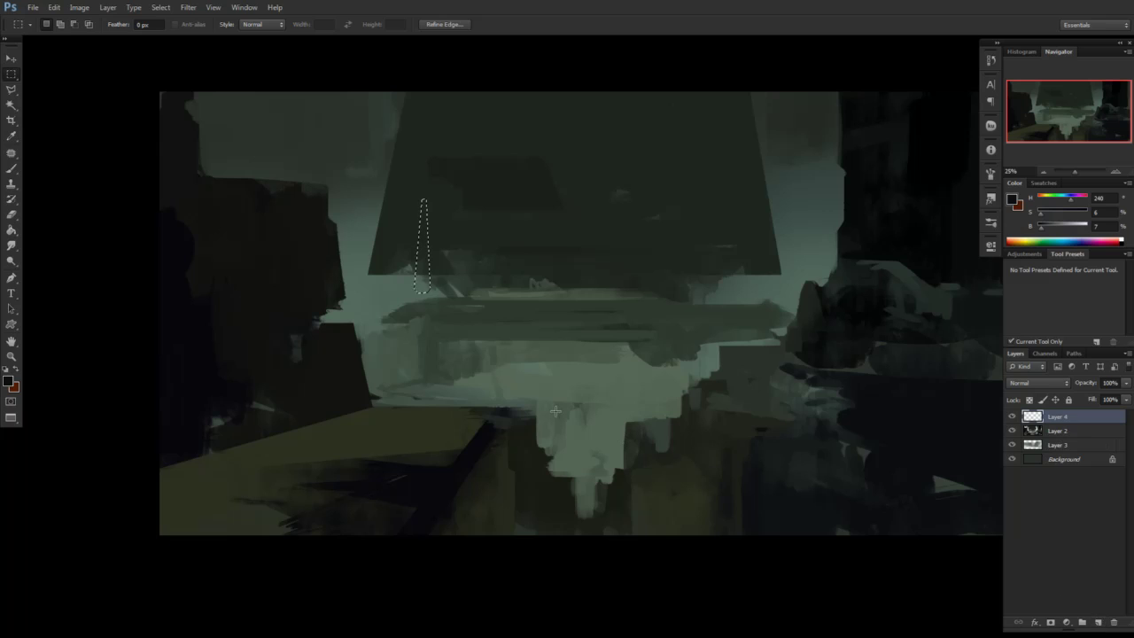
pyautogui.press('b')
pyautogui.moveTo(430, 230); pyautogui.dragTo(422, 206)
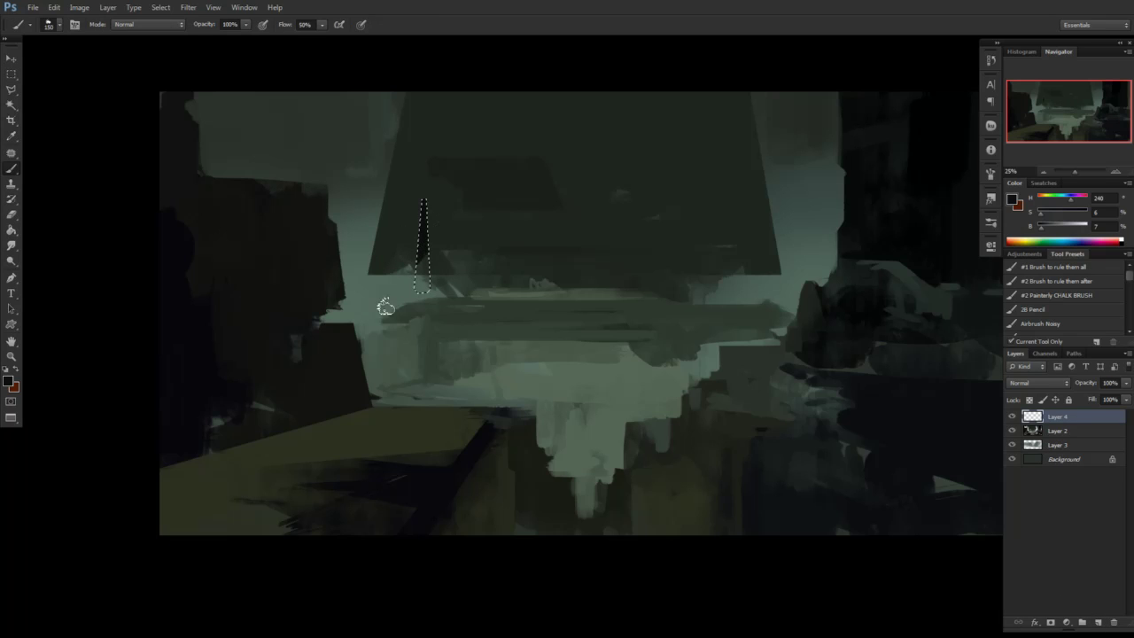
pyautogui.moveTo(386, 305); pyautogui.dragTo(437, 273)
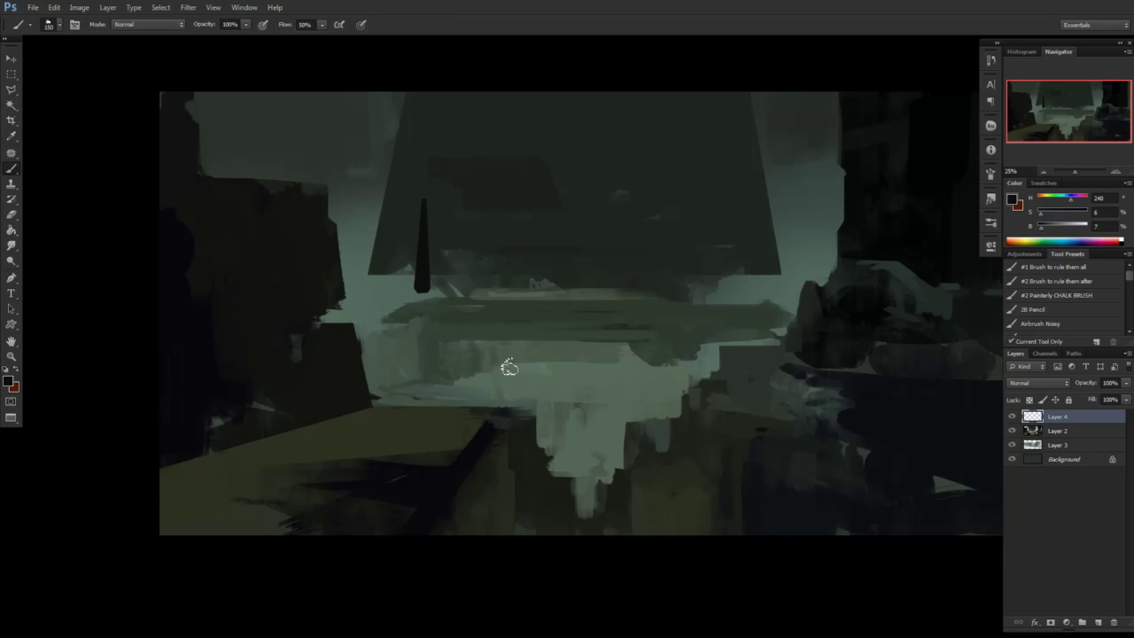
# Stand the dark spike on top of the left rock mass and place two copies along the olive ledge's far edge
pyautogui.press('v')
pyautogui.moveTo(421, 275)
pyautogui.mouseDown()
pyautogui.moveTo(316, 166)
pyautogui.moveTo(472, 397)
pyautogui.mouseUp()
pyautogui.hotkey('ctrl', 'v')
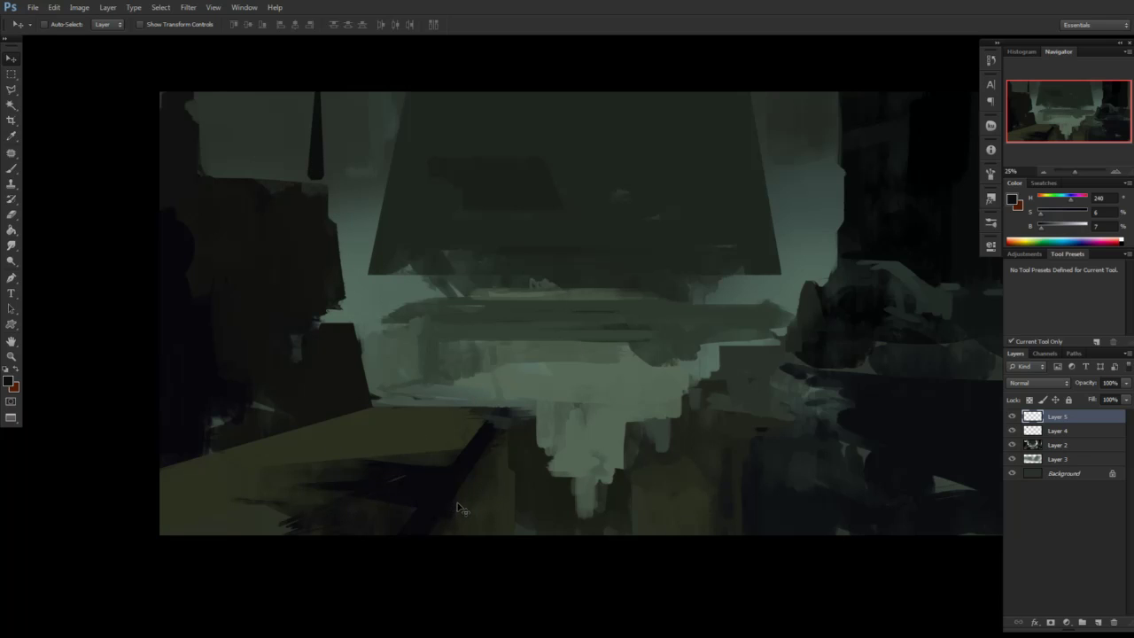
pyautogui.hotkey('ctrl', 't')
pyautogui.press('Escape')
pyautogui.moveTo(791, 573)
pyautogui.mouseDown()
pyautogui.moveTo(634, 519)
pyautogui.moveTo(504, 350)
pyautogui.mouseUp()
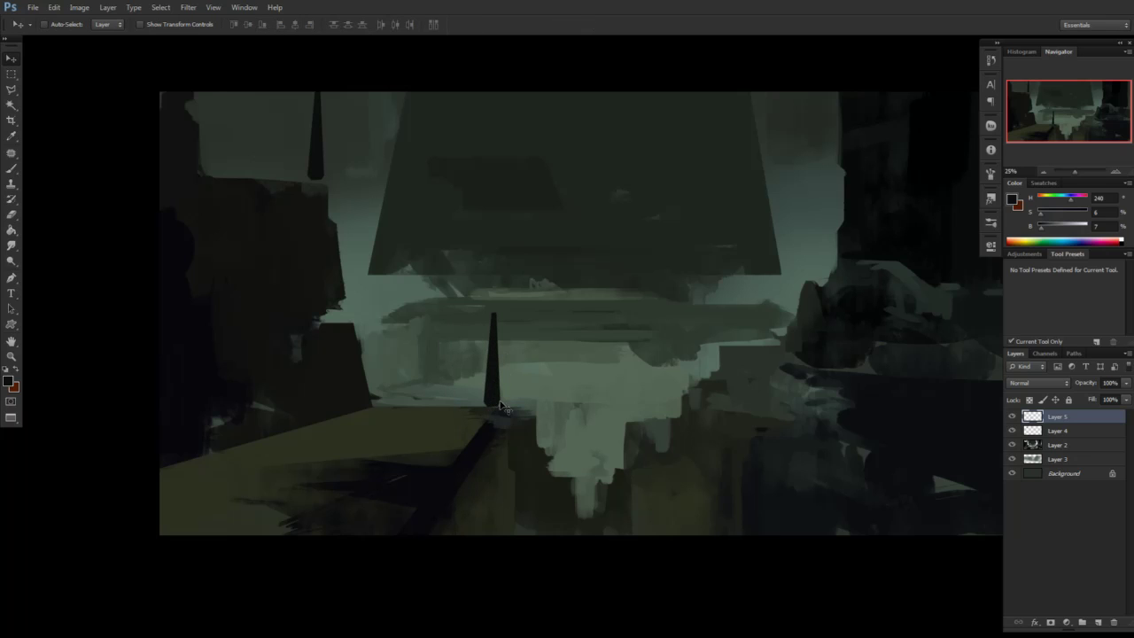
pyautogui.hotkey('ctrl', 'j')
pyautogui.moveTo(483, 395); pyautogui.dragTo(413, 413)
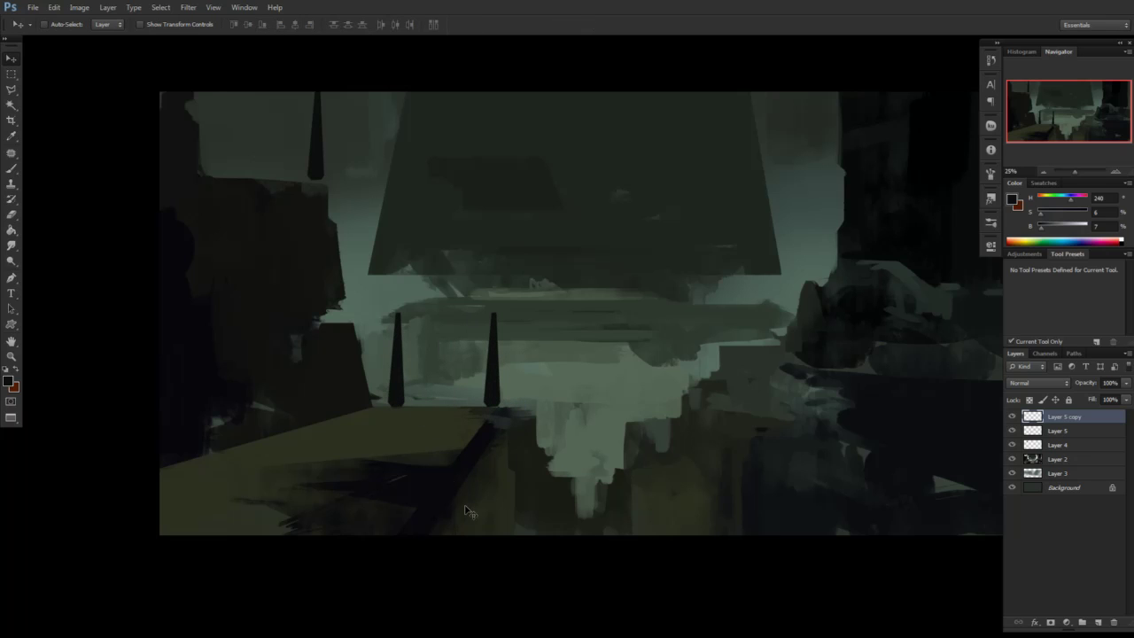
# Merge the two ledge spikes into one layer and scale them to about 92% width and 87% height
pyautogui.hotkey('ctrl', 'e')
pyautogui.hotkey('ctrl', 't')
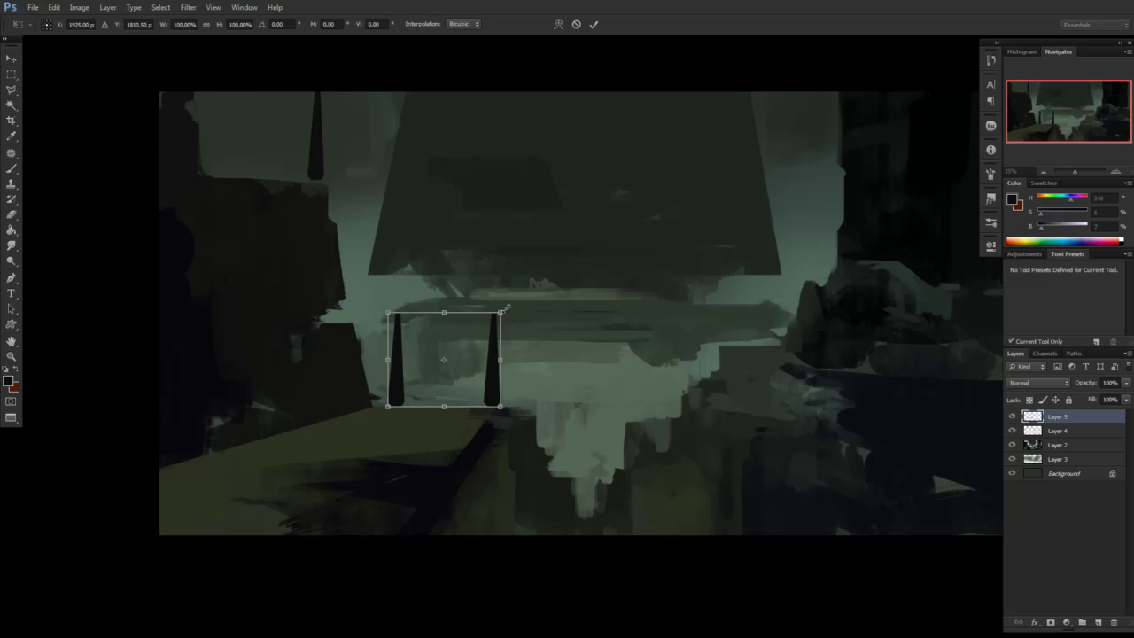
pyautogui.moveTo(500, 311); pyautogui.dragTo(495, 326)
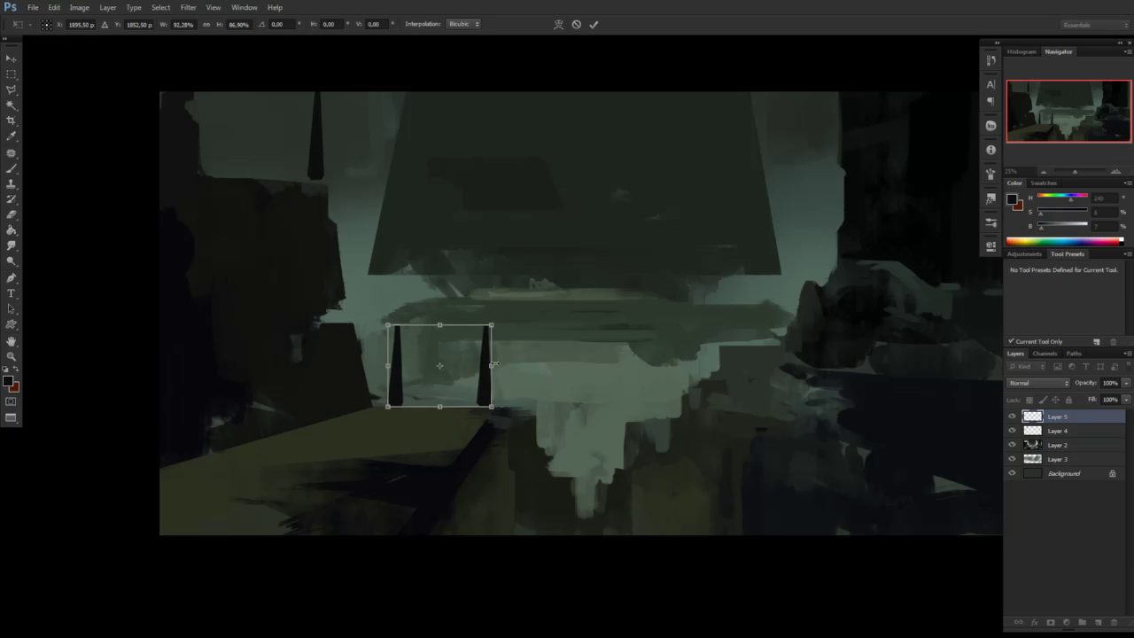
pyautogui.press('Return')
# Select the two ledge spikes' shapes and tint their lower parts with olive and dark tones sampled from the painting
pyautogui.keyDown('ctrl'); pyautogui.click(1032, 417); pyautogui.keyUp('ctrl')
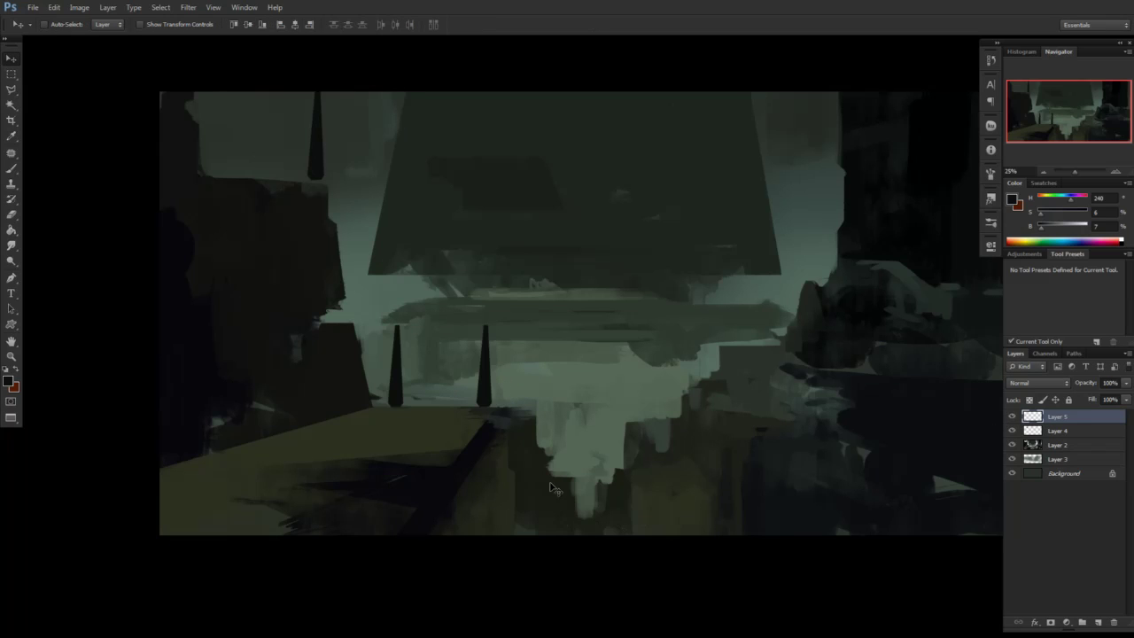
pyautogui.press('b')
pyautogui.keyDown('alt'); pyautogui.click(380, 427); pyautogui.keyUp('alt')
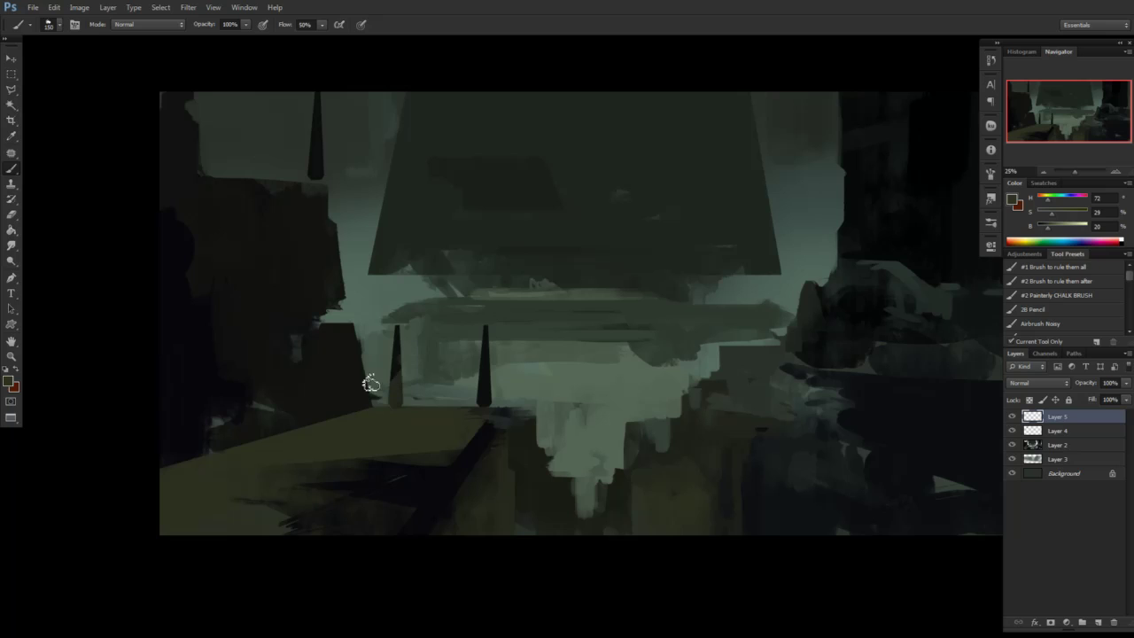
pyautogui.moveTo(383, 376); pyautogui.dragTo(421, 299)
pyautogui.moveTo(493, 412)
pyautogui.mouseDown()
pyautogui.moveTo(451, 394)
pyautogui.moveTo(487, 370)
pyautogui.moveTo(491, 335)
pyautogui.mouseUp()
pyautogui.keyDown('alt'); pyautogui.click(485, 349); pyautogui.keyUp('alt')
pyautogui.moveTo(382, 398)
pyautogui.mouseDown()
pyautogui.moveTo(405, 298)
pyautogui.moveTo(407, 401)
pyautogui.mouseUp()
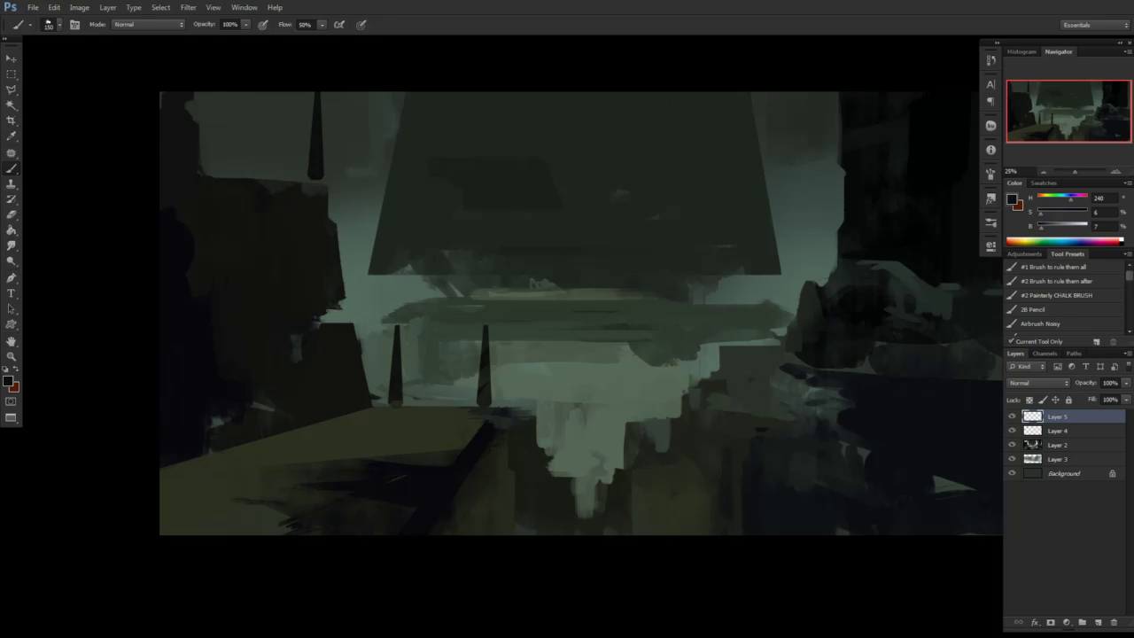
pyautogui.keyDown('alt'); pyautogui.click(401, 398); pyautogui.keyUp('alt')
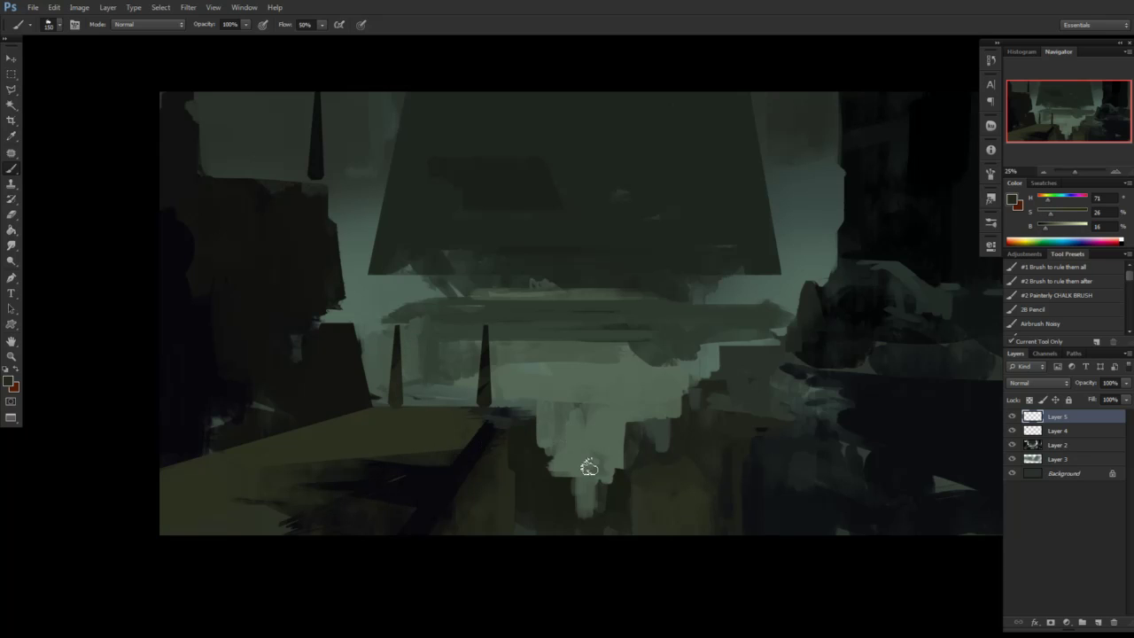
pyautogui.press('alt')
# On Layer 2, lasso a stepped area beside the olive ledge's corner and fill it with sampled pale green to widen the spill
pyautogui.click(1043, 447)
pyautogui.press('l')
pyautogui.click(505, 411)
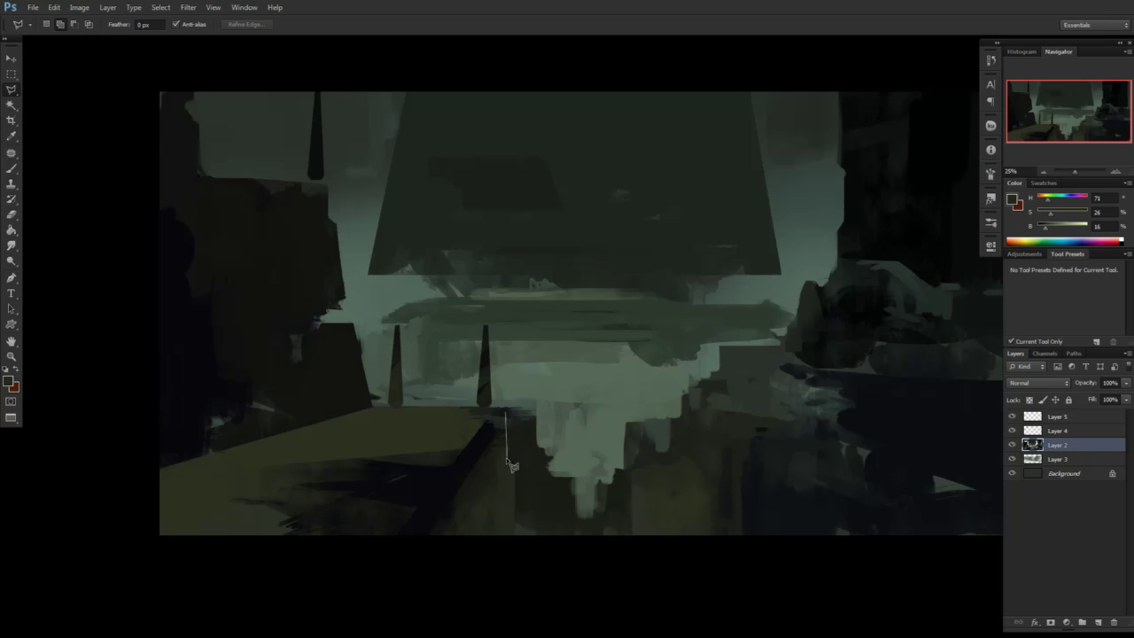
pyautogui.click(505, 459)
pyautogui.click(527, 460)
pyautogui.click(579, 479)
pyautogui.doubleClick(577, 377)
pyautogui.hotkey('ctrl', 'h')
pyautogui.press('b')
pyautogui.keyDown('alt'); pyautogui.click(558, 422); pyautogui.keyUp('alt')
pyautogui.moveTo(532, 418)
pyautogui.mouseDown()
pyautogui.moveTo(514, 447)
pyautogui.moveTo(562, 461)
pyautogui.moveTo(511, 464)
pyautogui.moveTo(542, 468)
pyautogui.moveTo(564, 416)
pyautogui.mouseUp()
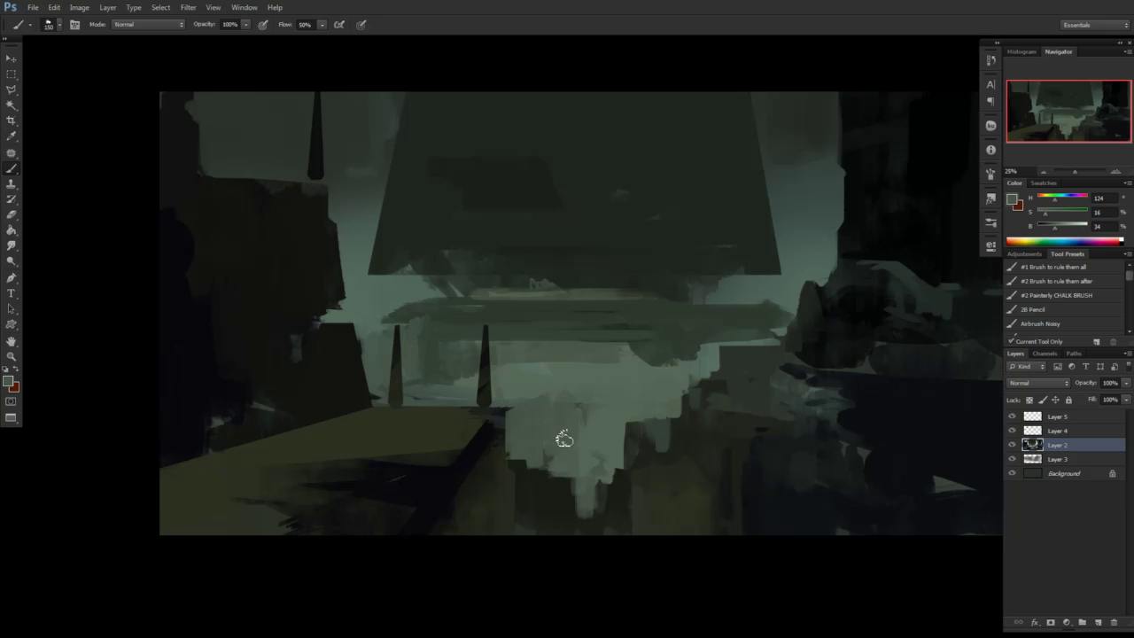
# Break up the pale spill below the platform with soft strokes of sampled light and dark green tones
pyautogui.keyDown('alt'); pyautogui.click(523, 378); pyautogui.keyUp('alt')
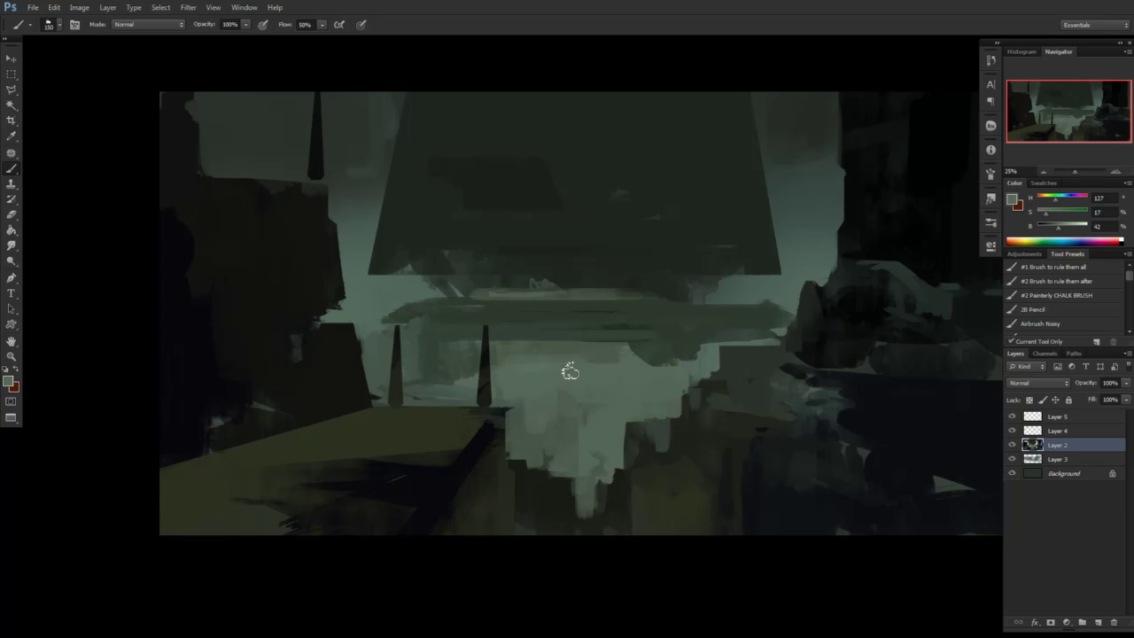
pyautogui.keyDown('alt'); pyautogui.click(597, 377); pyautogui.keyUp('alt')
pyautogui.keyDown('alt'); pyautogui.click(636, 424); pyautogui.keyUp('alt')
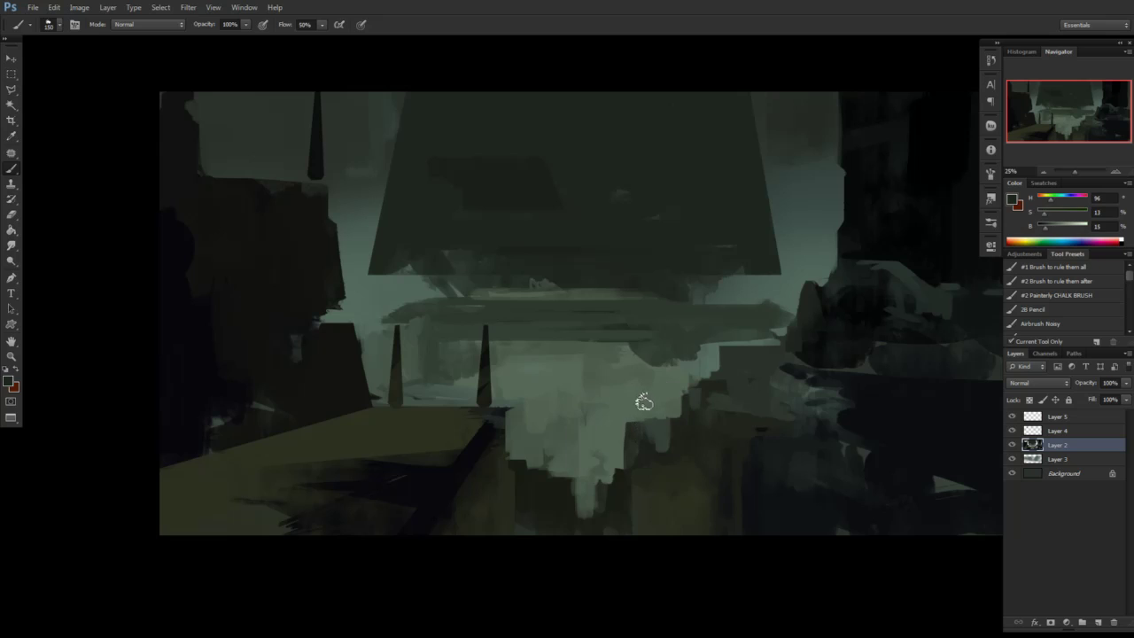
pyautogui.moveTo(663, 390)
pyautogui.mouseDown()
pyautogui.moveTo(610, 370)
pyautogui.moveTo(566, 375)
pyautogui.mouseUp()
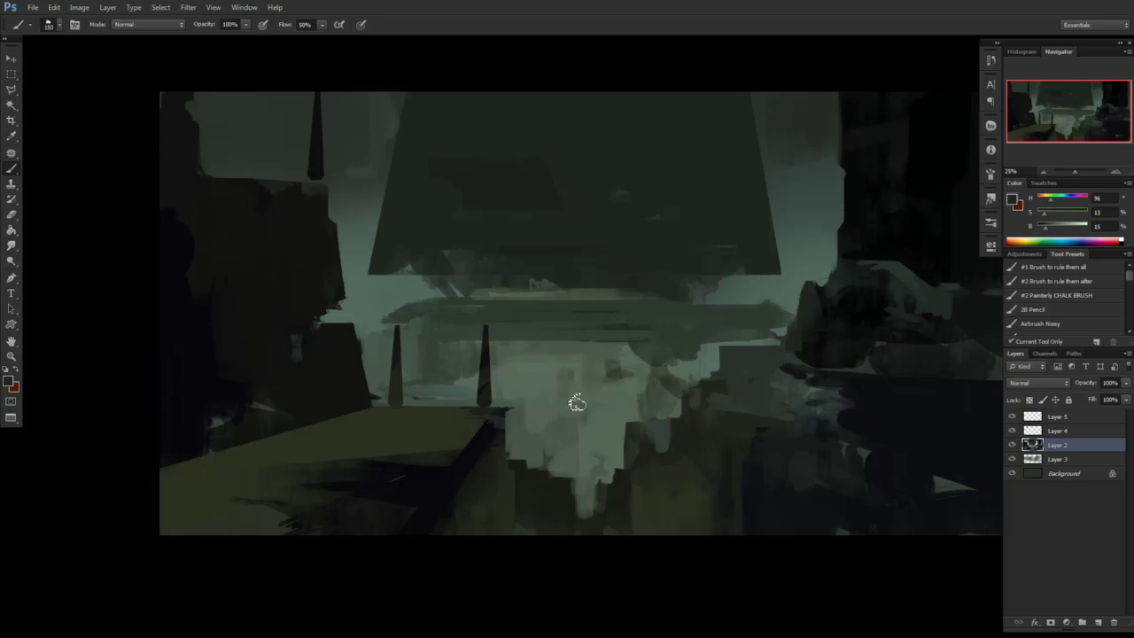
pyautogui.keyDown('alt'); pyautogui.click(628, 433); pyautogui.keyUp('alt')
# Lasso the strip directly beneath the hanging block and shade it near-black with an enlarged Airbrush Noisy brush at size 250
pyautogui.keyDown('alt'); pyautogui.click(591, 289); pyautogui.keyUp('alt')
pyautogui.press('l')
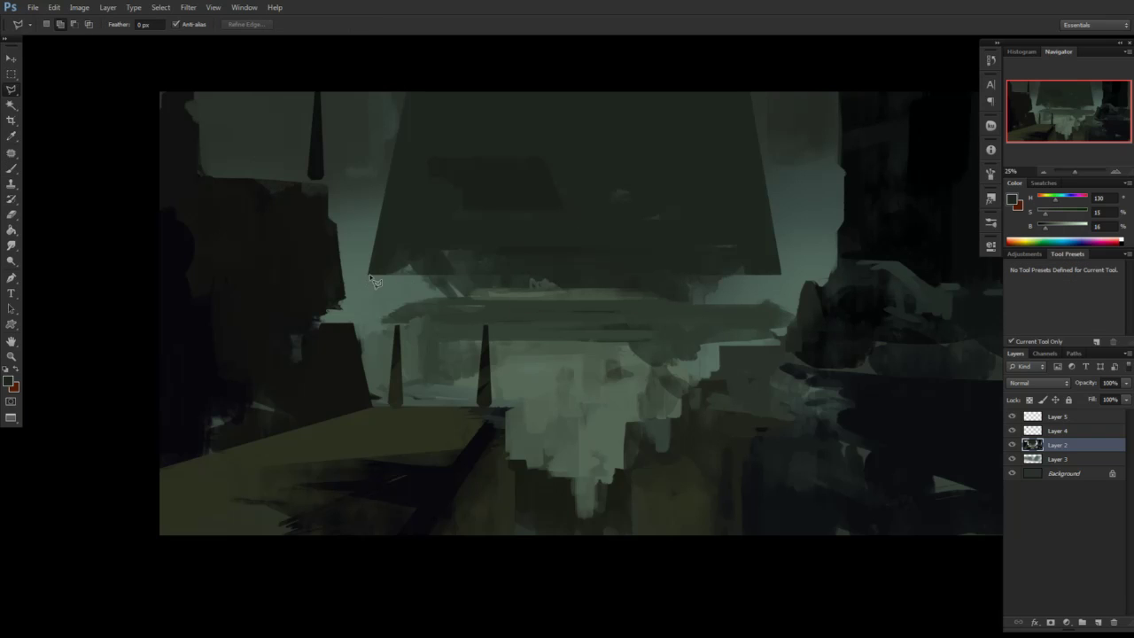
pyautogui.click(425, 278)
pyautogui.moveTo(719, 280); pyautogui.dragTo(706, 304)
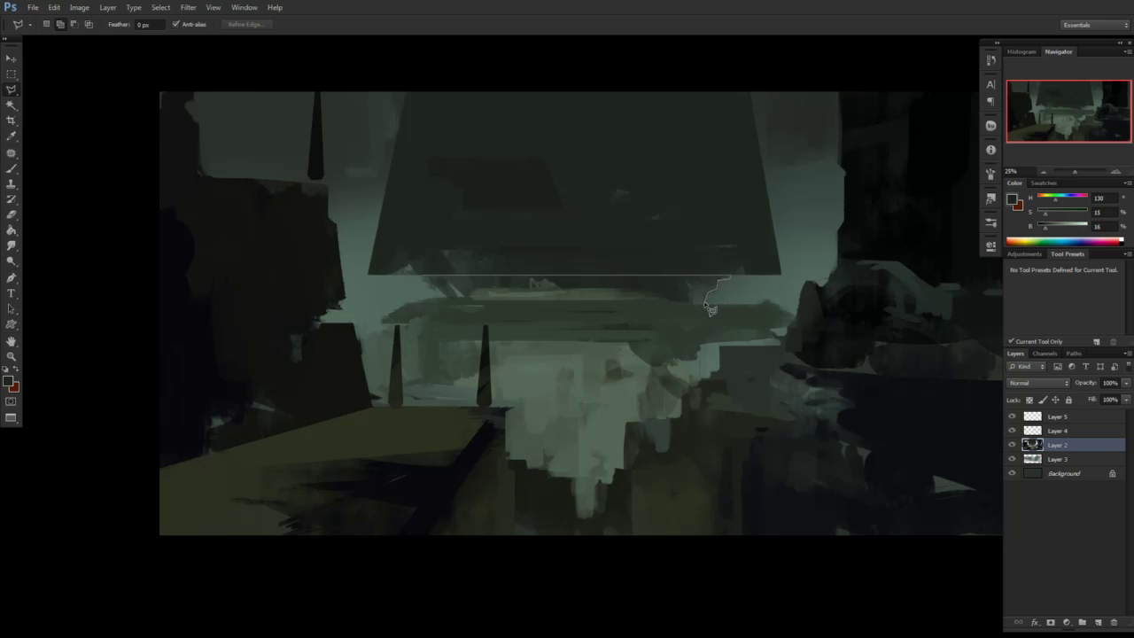
pyautogui.doubleClick(443, 303)
pyautogui.hotkey('ctrl', 'd')
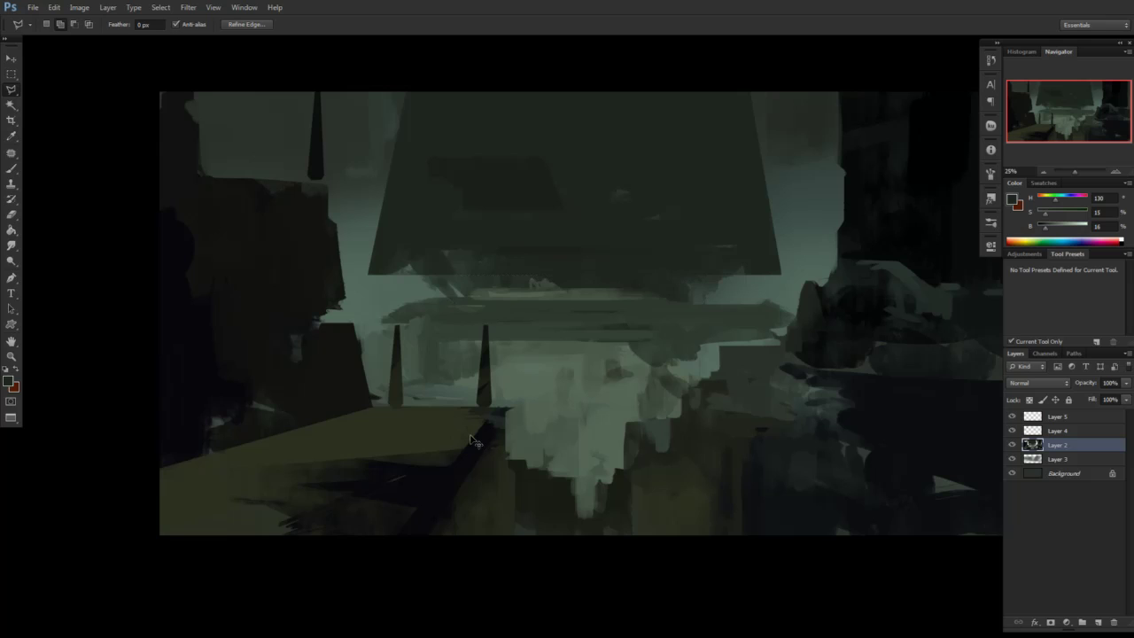
pyautogui.press('b')
pyautogui.click(1046, 324)
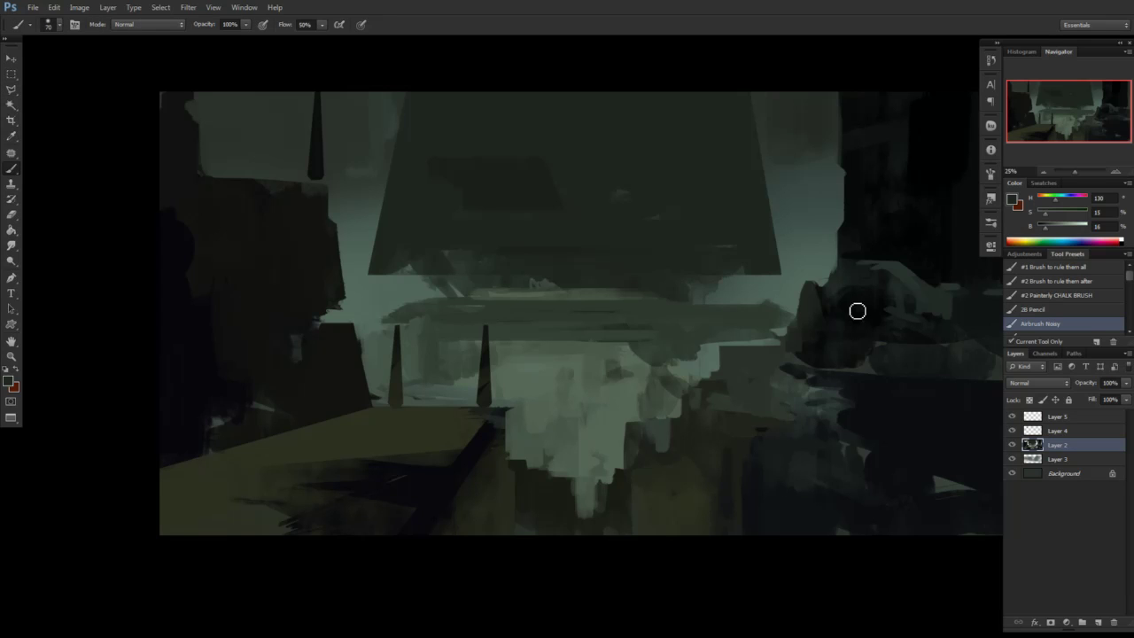
pyautogui.keyDown('alt'); pyautogui.click(924, 227); pyautogui.keyUp('alt')
pyautogui.press(']')
pyautogui.press(']')
pyautogui.press(']')
pyautogui.press(']')
pyautogui.press(']')
pyautogui.press(']')
pyautogui.press(']')
pyautogui.press(']')
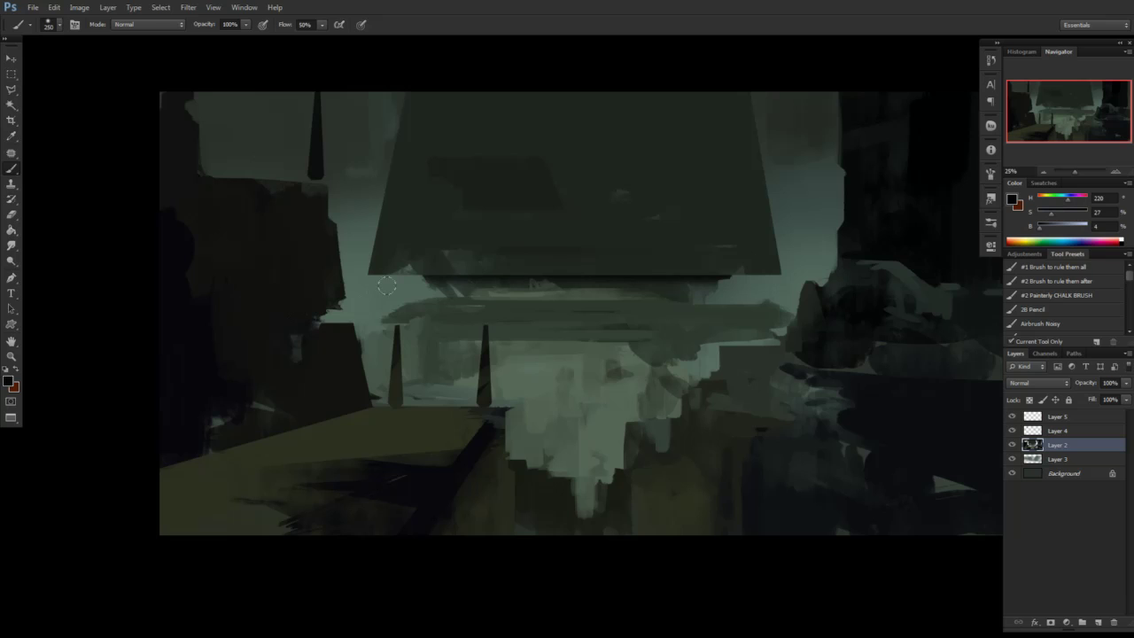
pyautogui.moveTo(482, 290); pyautogui.dragTo(597, 291)
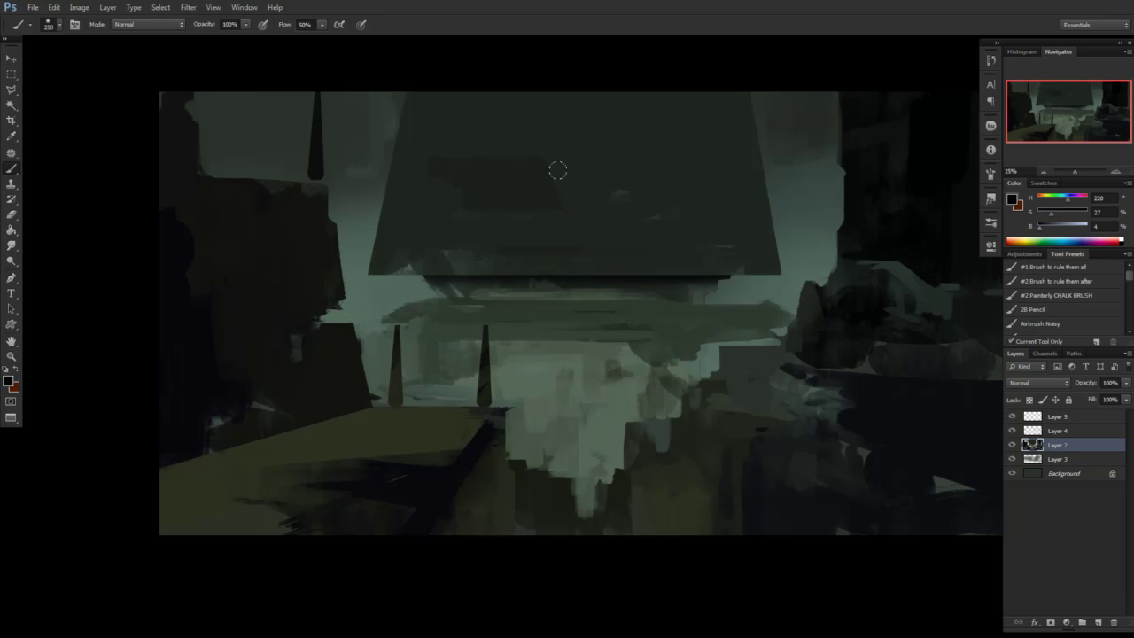
# Lasso the recessed panel on the hanging block's face and airbrush a dark gradient along its upper and slanted edges
pyautogui.press('l')
pyautogui.click(427, 157)
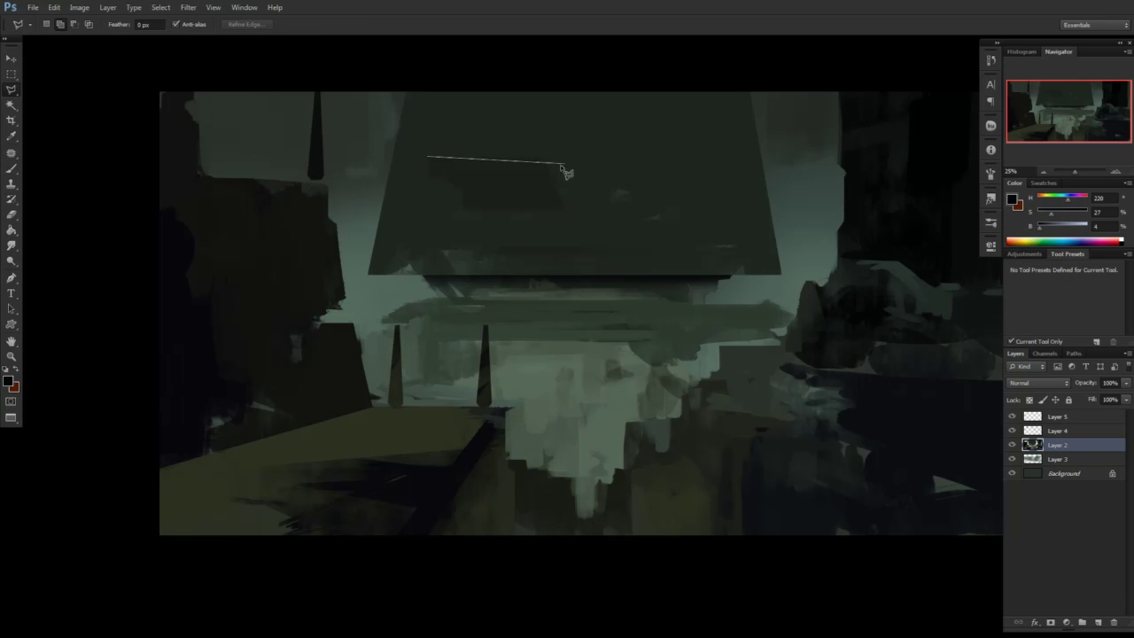
pyautogui.click(542, 157)
pyautogui.click(461, 210)
pyautogui.doubleClick(427, 181)
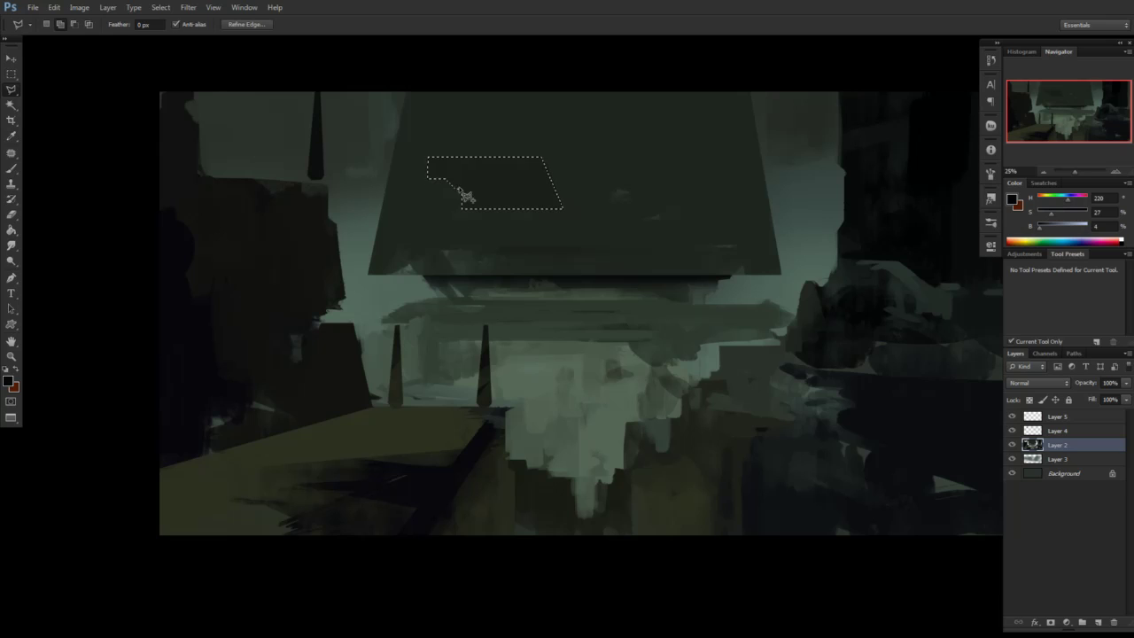
pyautogui.hotkey('ctrl', 'h')
pyautogui.press('b')
pyautogui.moveTo(556, 197); pyautogui.dragTo(429, 153)
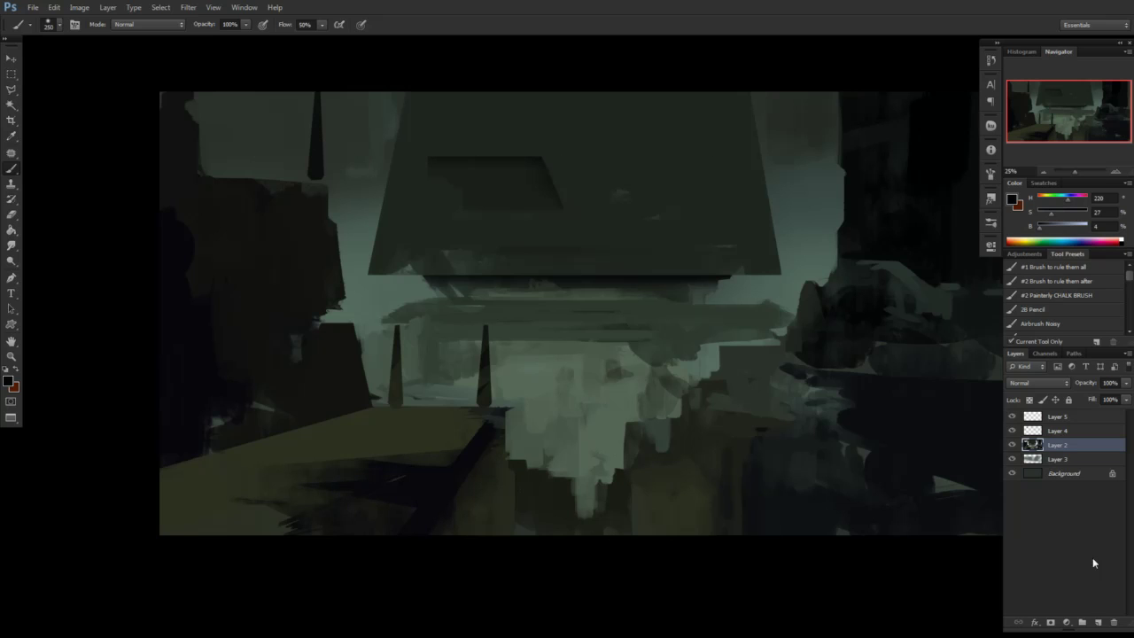
# Add a layer above Layer 2 and brush sampled muted green haze over the central glow with the SMOKE 1 brush
pyautogui.click(1098, 623)
pyautogui.moveTo(1129, 278); pyautogui.dragTo(1129, 322)
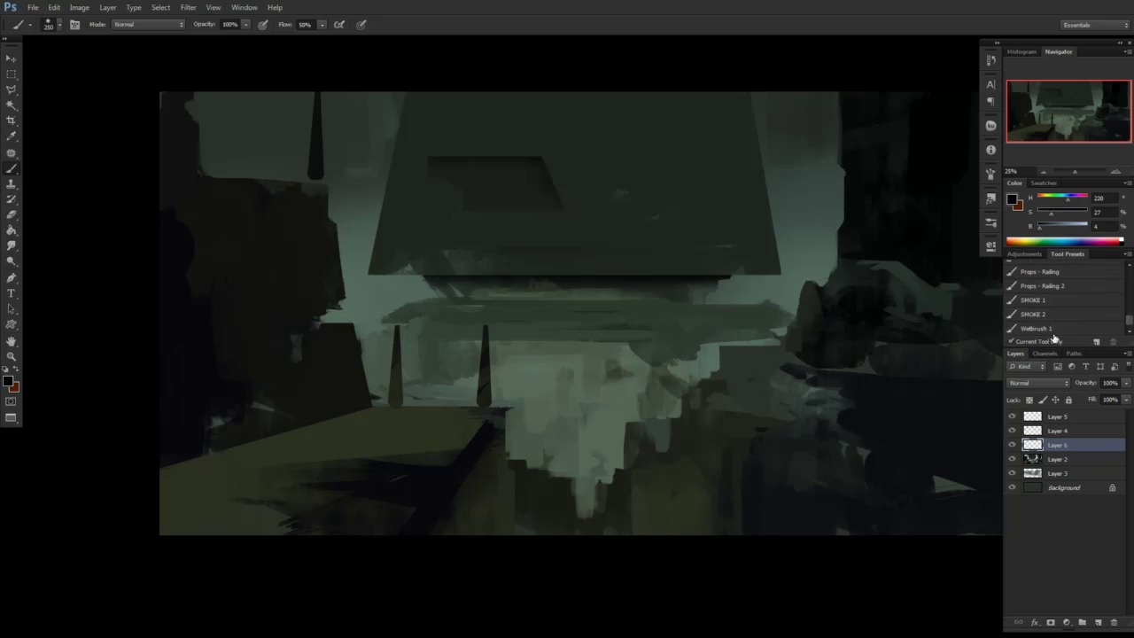
pyautogui.click(1033, 299)
pyautogui.keyDown('alt'); pyautogui.click(567, 417); pyautogui.keyUp('alt')
pyautogui.press('[')
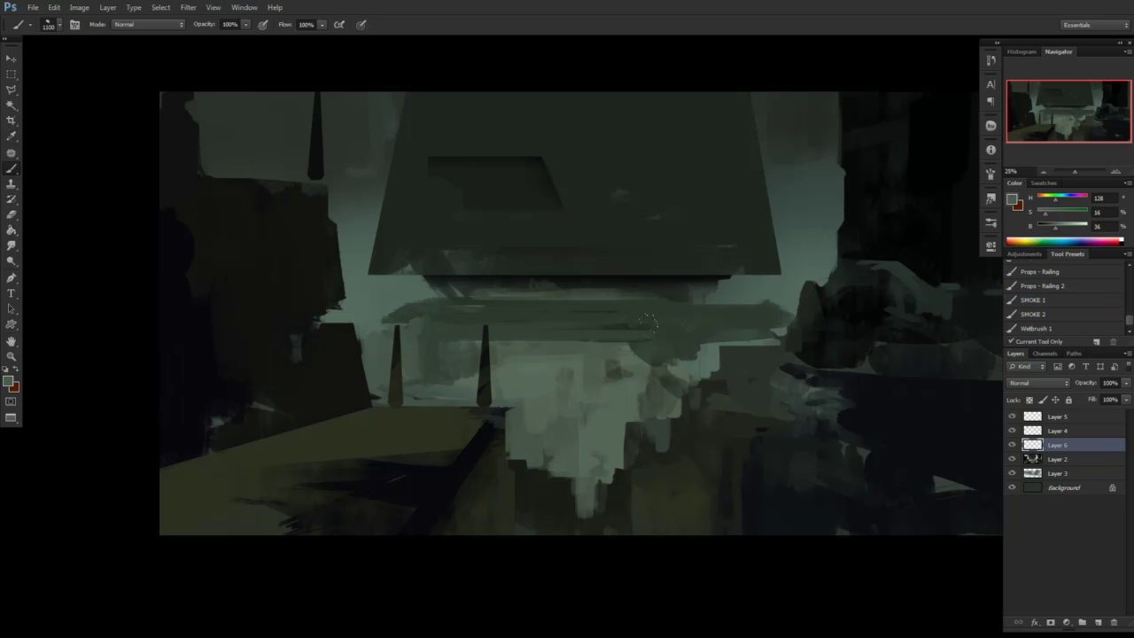
pyautogui.moveTo(637, 428); pyautogui.dragTo(604, 454)
# Sample a pale green, set its brightness to 48%, and drift smoke across the glow, platform, lower foreground and right-hand rocks
pyautogui.keyDown('alt'); pyautogui.click(541, 372); pyautogui.keyUp('alt')
pyautogui.click(1063, 230)
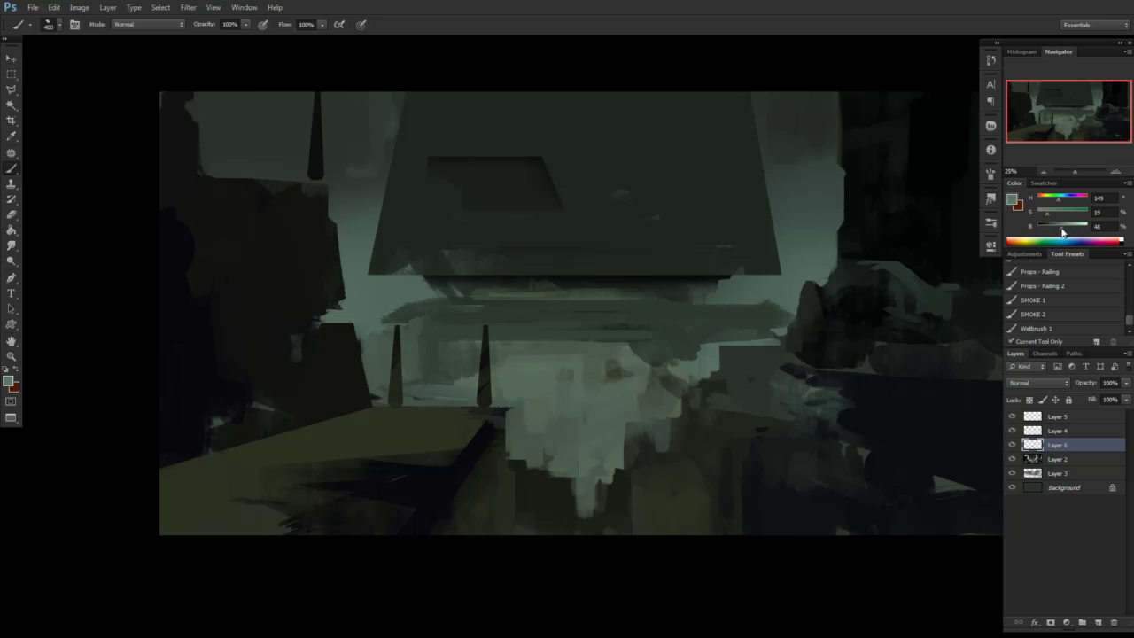
pyautogui.moveTo(592, 424)
pyautogui.mouseDown()
pyautogui.moveTo(564, 459)
pyautogui.moveTo(550, 431)
pyautogui.moveTo(656, 422)
pyautogui.moveTo(591, 437)
pyautogui.moveTo(604, 467)
pyautogui.moveTo(584, 379)
pyautogui.moveTo(634, 356)
pyautogui.moveTo(598, 382)
pyautogui.moveTo(650, 327)
pyautogui.moveTo(641, 370)
pyautogui.moveTo(692, 347)
pyautogui.moveTo(614, 350)
pyautogui.moveTo(705, 378)
pyautogui.moveTo(803, 278)
pyautogui.moveTo(696, 330)
pyautogui.moveTo(814, 327)
pyautogui.moveTo(503, 386)
pyautogui.mouseUp()
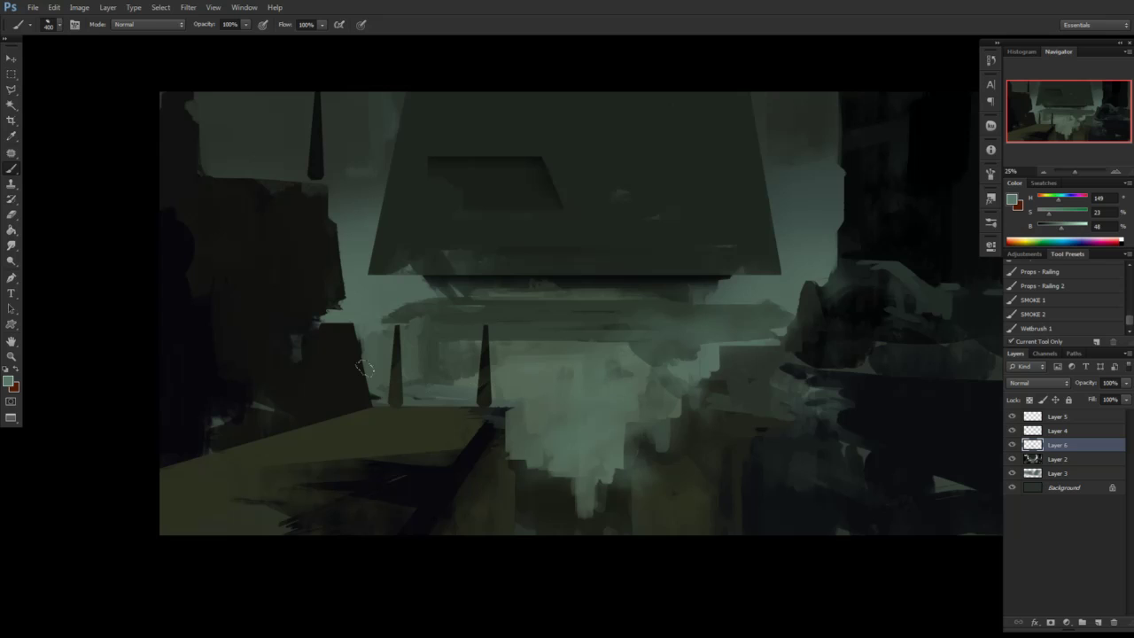
pyautogui.moveTo(365, 369)
pyautogui.mouseDown()
pyautogui.moveTo(418, 360)
pyautogui.moveTo(593, 416)
pyautogui.mouseUp()
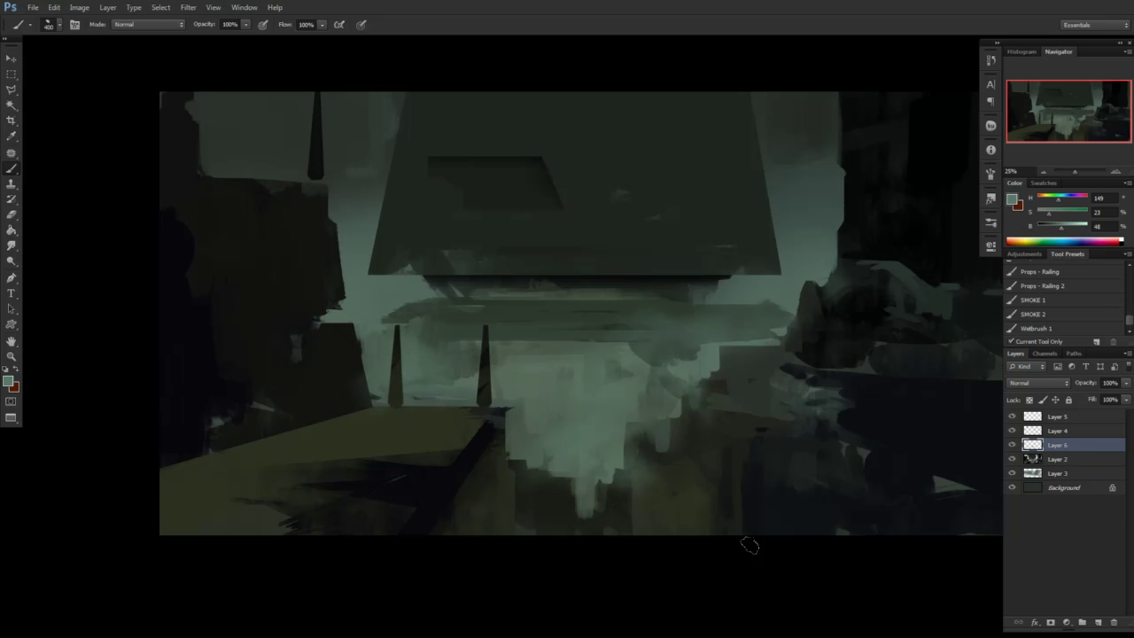
pyautogui.moveTo(567, 525); pyautogui.dragTo(657, 521)
pyautogui.moveTo(801, 337); pyautogui.dragTo(763, 295)
# Veil the upper face and right edge of the hanging block with faint smoke in sampled dark grey-greens
pyautogui.keyDown('alt'); pyautogui.click(800, 182); pyautogui.keyUp('alt')
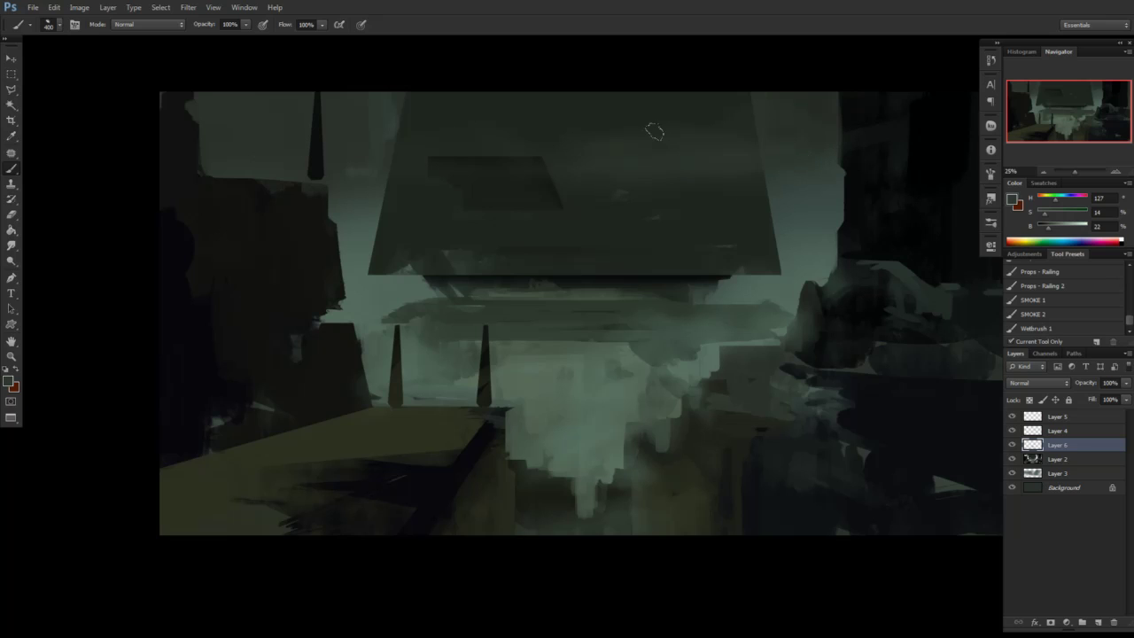
pyautogui.keyDown('alt'); pyautogui.click(808, 179); pyautogui.keyUp('alt')
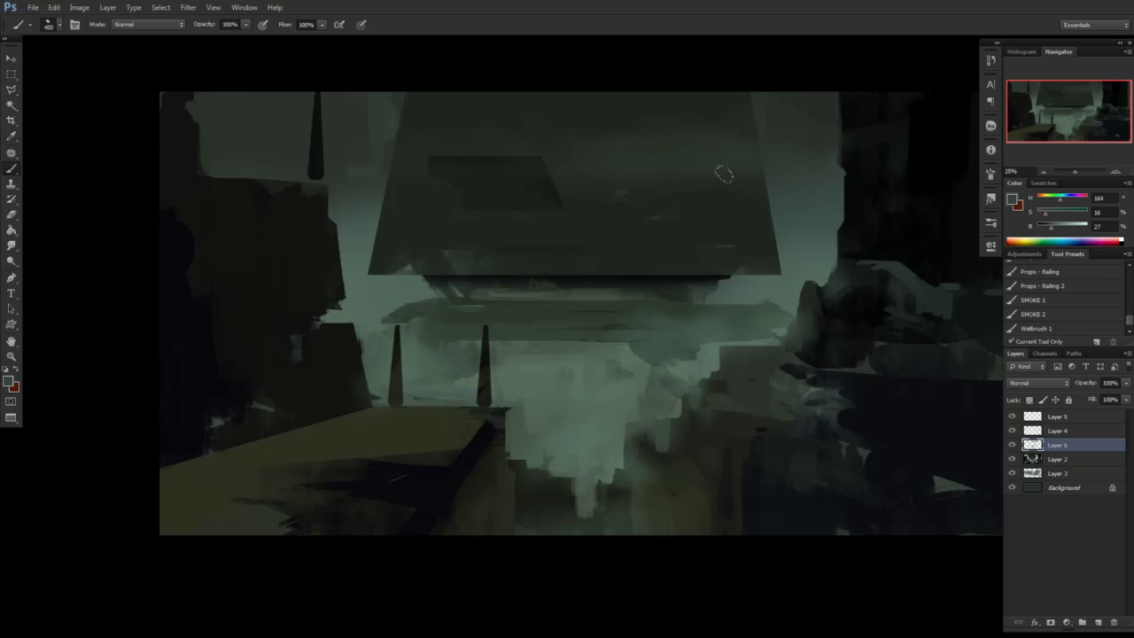
pyautogui.moveTo(551, 152); pyautogui.dragTo(532, 152)
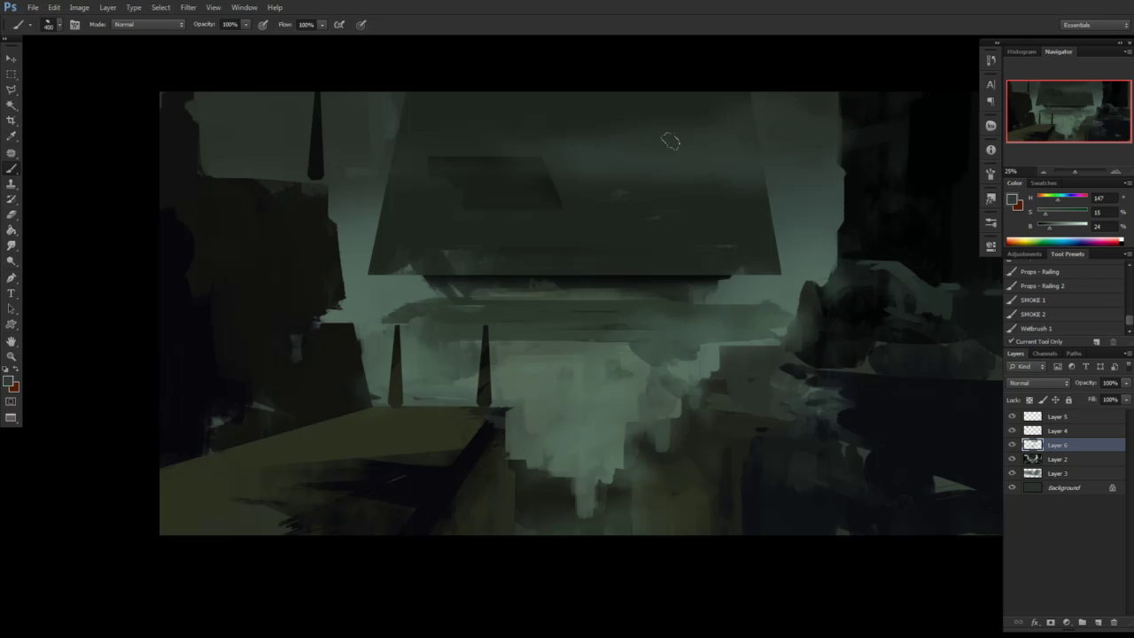
# Duplicate all layers above the Background and merge the copies into a single layer
pyautogui.moveTo(605, 600); pyautogui.dragTo(541, 575)
pyautogui.keyDown('shift'); pyautogui.click(1063, 472); pyautogui.keyUp('shift')
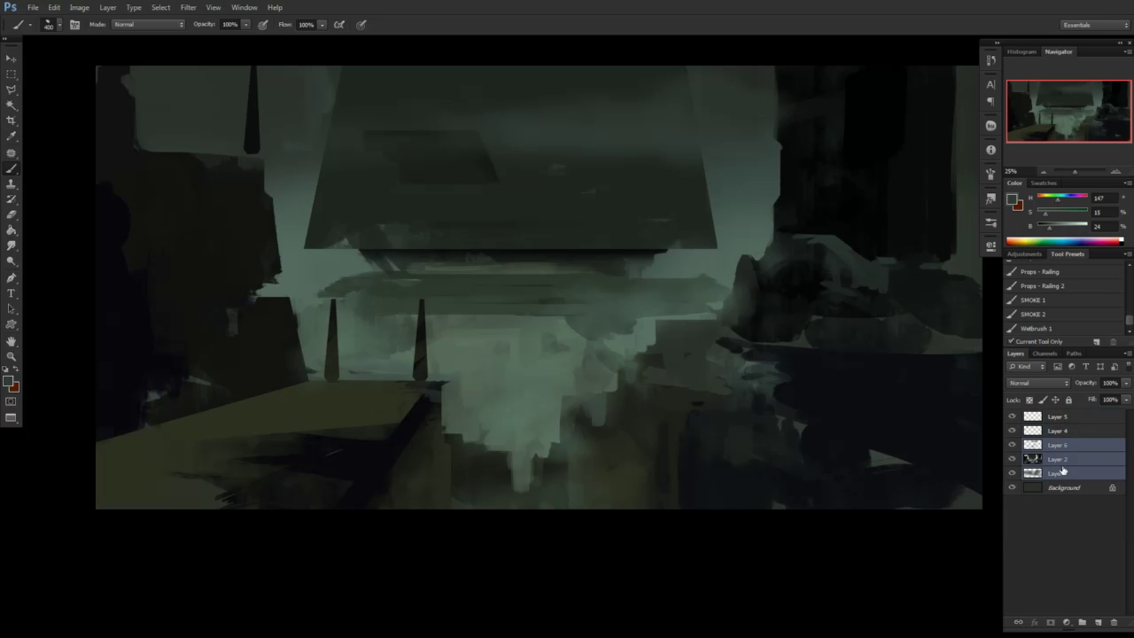
pyautogui.click(1068, 418)
pyautogui.keyDown('shift'); pyautogui.click(1063, 471); pyautogui.keyUp('shift')
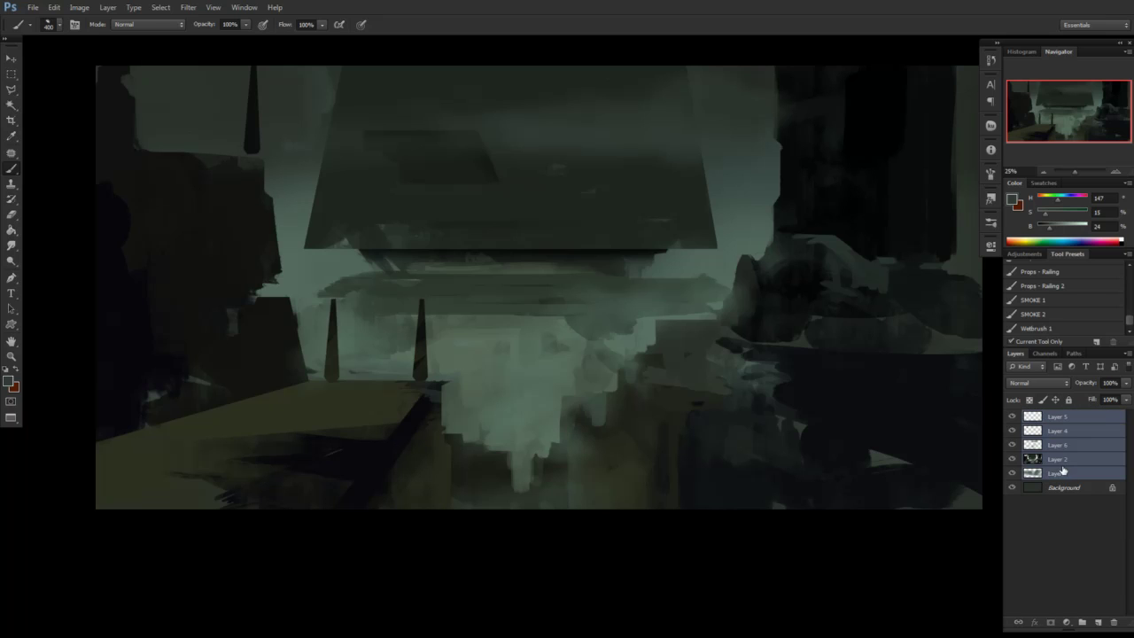
pyautogui.hotkey('ctrl', 'j')
pyautogui.hotkey('ctrl', 'r')
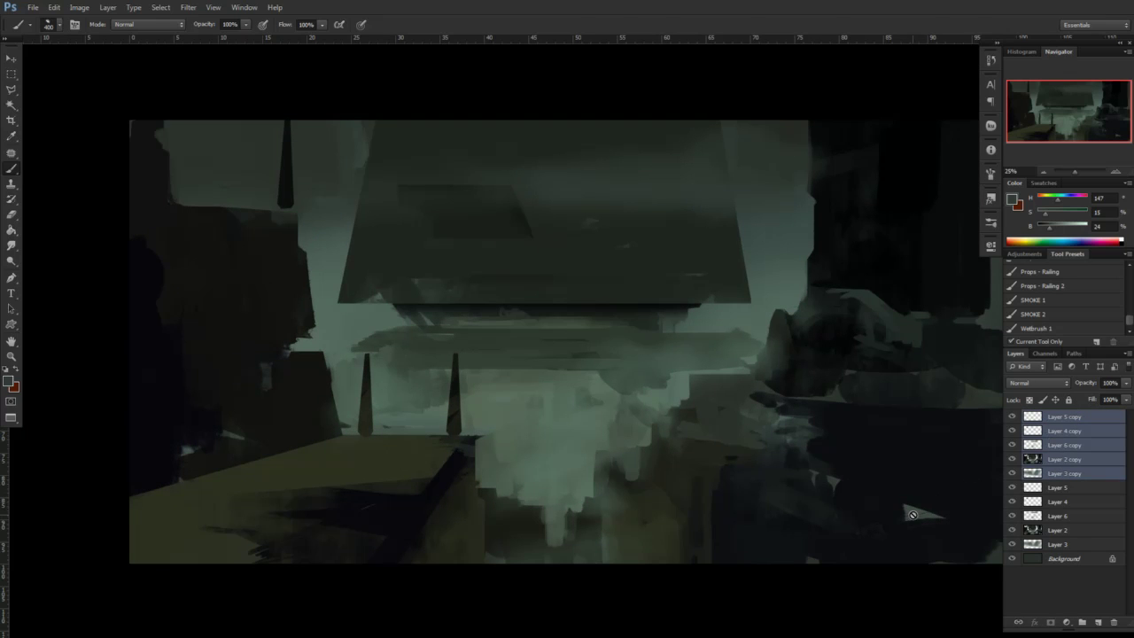
pyautogui.hotkey('ctrl', 'e')
# Rotate the merged copy clockwise by about 3° and reposition it over the canvas to tilt the composition
pyautogui.hotkey('ctrl', 't')
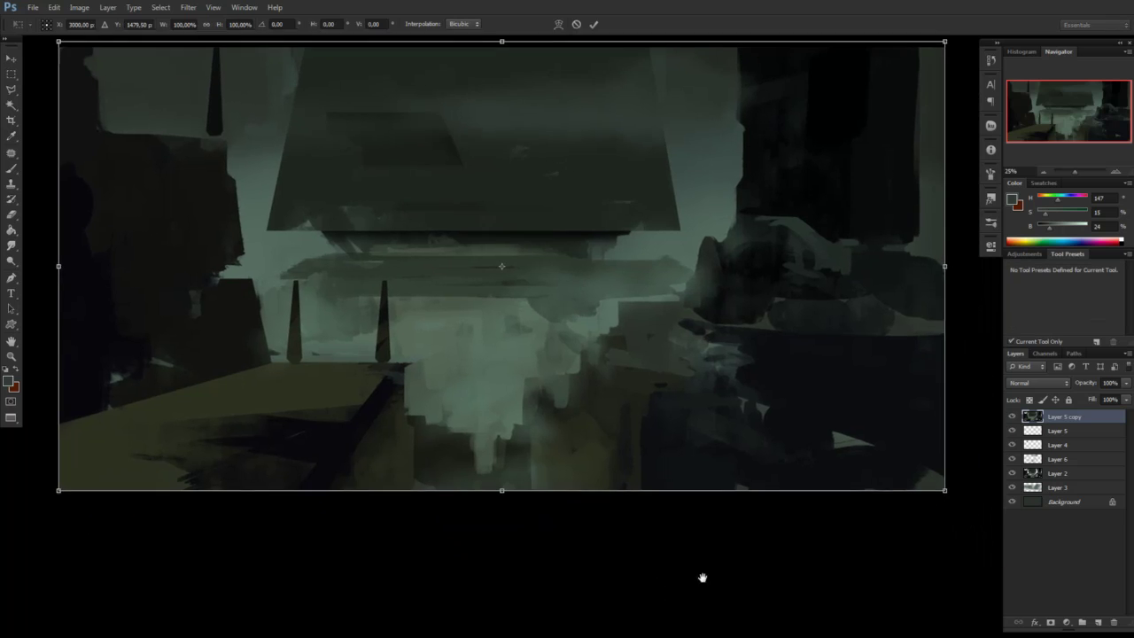
pyautogui.moveTo(701, 575)
pyautogui.mouseDown()
pyautogui.moveTo(883, 540)
pyautogui.moveTo(873, 508)
pyautogui.mouseUp()
pyautogui.press('b')
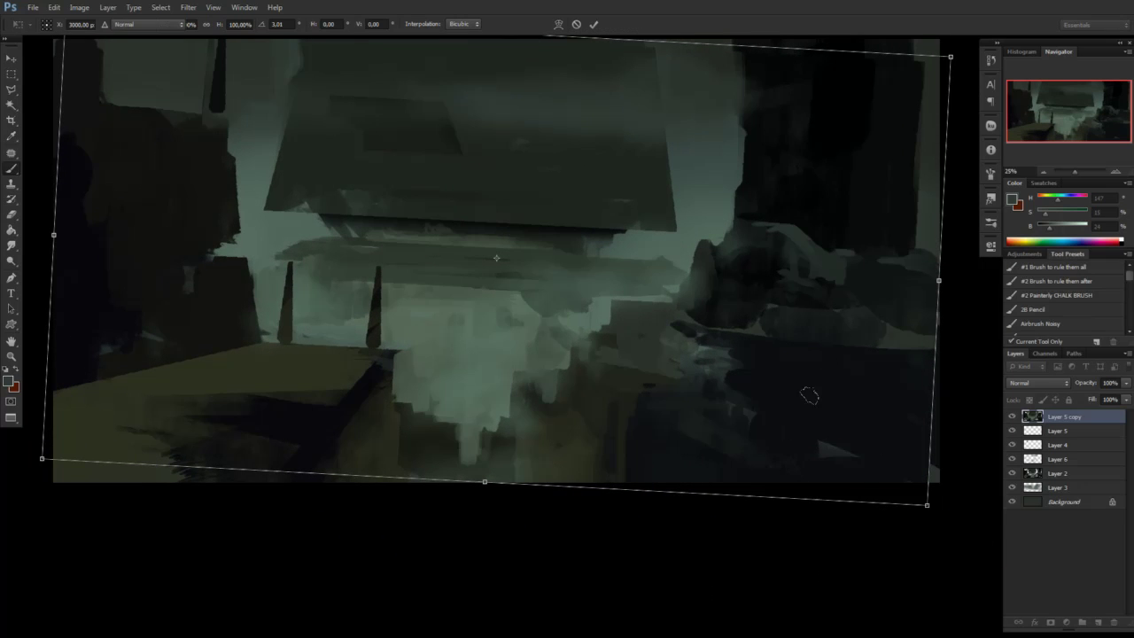
pyautogui.press('Return')
pyautogui.press('v')
pyautogui.moveTo(722, 405)
pyautogui.mouseDown()
pyautogui.moveTo(735, 383)
pyautogui.moveTo(732, 456)
pyautogui.mouseUp()
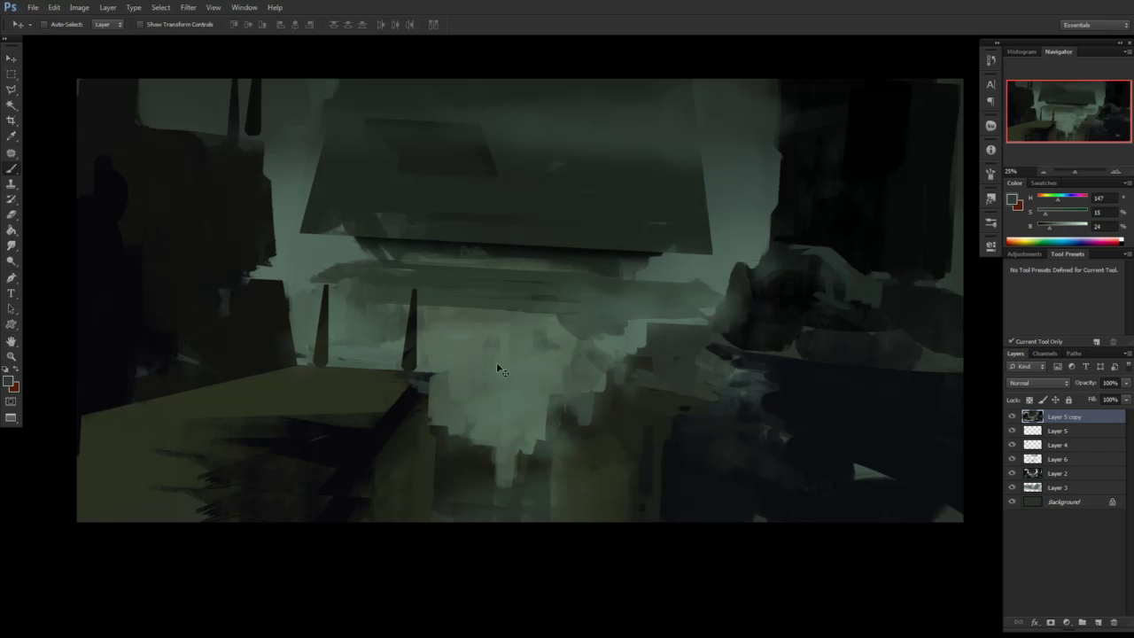
# Pick a hard-edged textured brush and rework the forms beside the central glow with sampled light and dark greens
pyautogui.press('b')
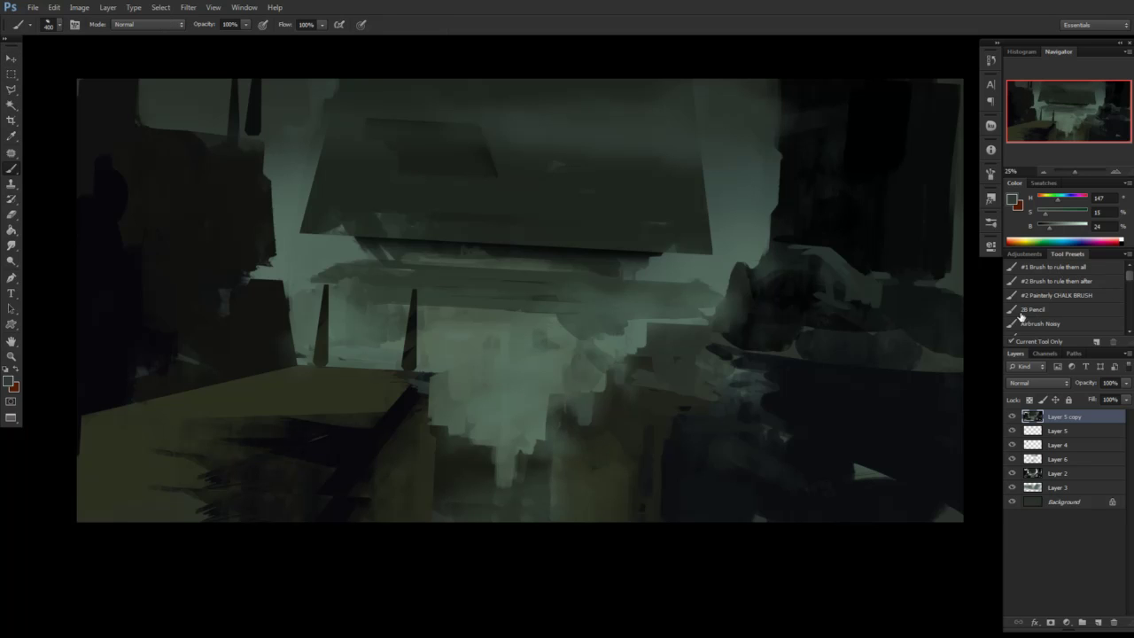
pyautogui.rightClick(625, 352)
pyautogui.doubleClick(812, 434)
pyautogui.keyDown('alt'); pyautogui.click(609, 316); pyautogui.keyUp('alt')
pyautogui.moveTo(618, 325)
pyautogui.mouseDown()
pyautogui.moveTo(635, 323)
pyautogui.moveTo(642, 343)
pyautogui.mouseUp()
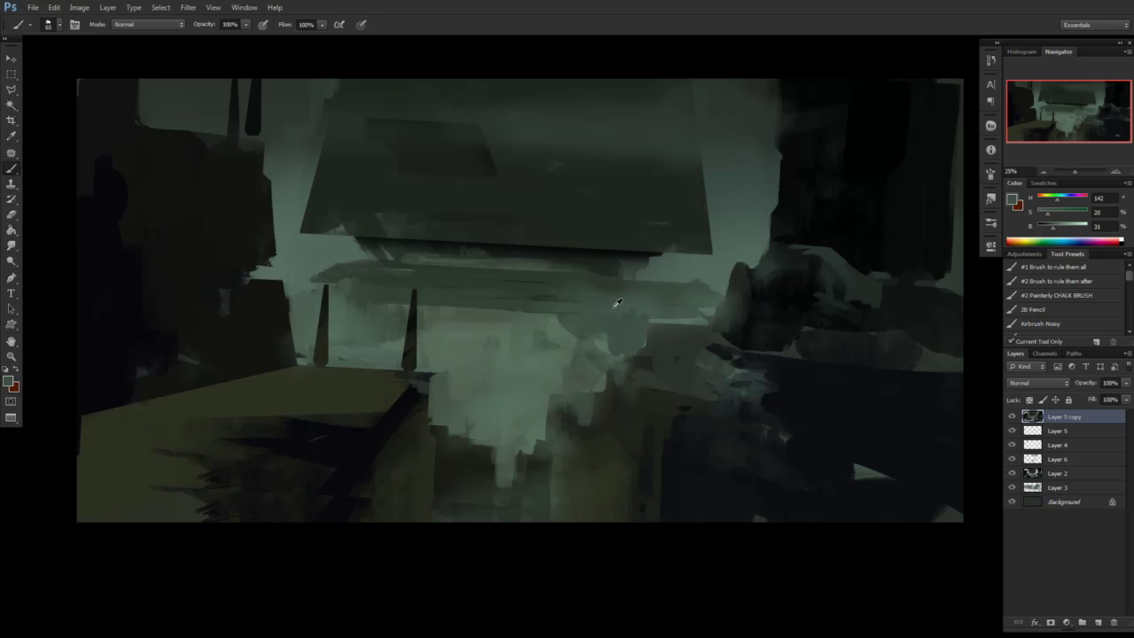
pyautogui.keyDown('alt'); pyautogui.click(658, 306); pyautogui.keyUp('alt')
pyautogui.keyDown('alt'); pyautogui.click(654, 353); pyautogui.keyUp('alt')
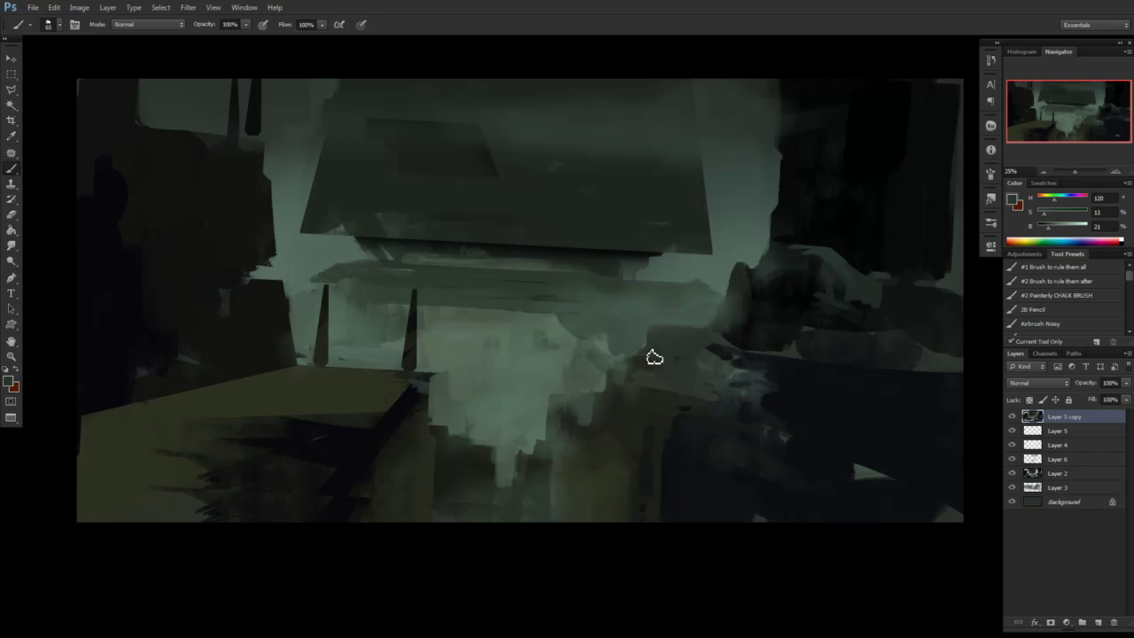
pyautogui.keyDown('alt'); pyautogui.click(616, 348); pyautogui.keyUp('alt')
pyautogui.keyDown('alt'); pyautogui.click(605, 342); pyautogui.keyUp('alt')
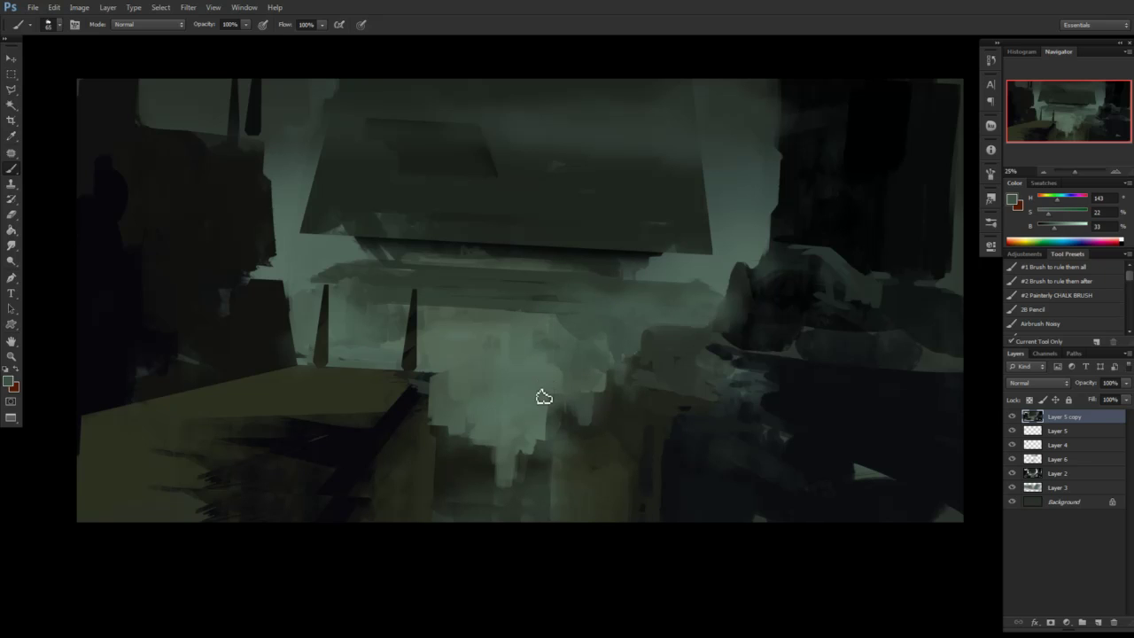
# Break up the olive ledge's dark shadow with diagonal hatching in sampled olive and near-black tones
pyautogui.keyDown('alt'); pyautogui.click(250, 401); pyautogui.keyUp('alt')
pyautogui.moveTo(255, 419); pyautogui.dragTo(245, 461)
pyautogui.moveTo(324, 424)
pyautogui.mouseDown()
pyautogui.moveTo(297, 461)
pyautogui.moveTo(359, 423)
pyautogui.moveTo(322, 479)
pyautogui.moveTo(355, 456)
pyautogui.mouseUp()
pyautogui.keyDown('alt'); pyautogui.click(386, 421); pyautogui.keyUp('alt')
pyautogui.moveTo(386, 421)
pyautogui.mouseDown()
pyautogui.moveTo(346, 466)
pyautogui.moveTo(375, 433)
pyautogui.mouseUp()
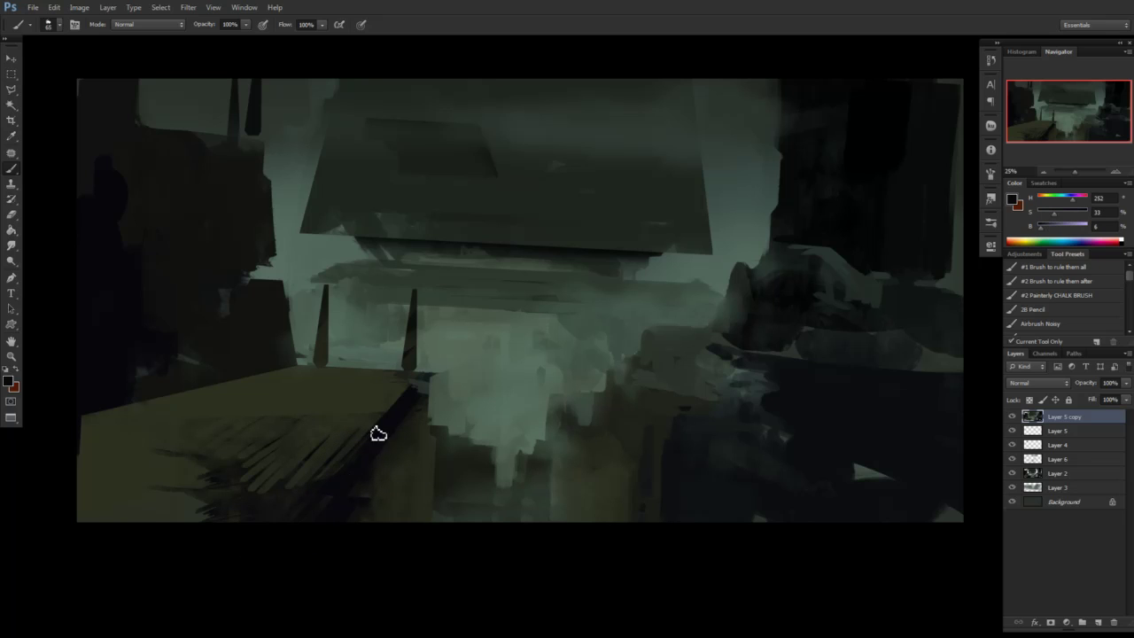
# Repaint the platform's left end and front edge and the strip beneath the hanging block with sampled grey-greens
pyautogui.keyDown('alt'); pyautogui.click(408, 281); pyautogui.keyUp('alt')
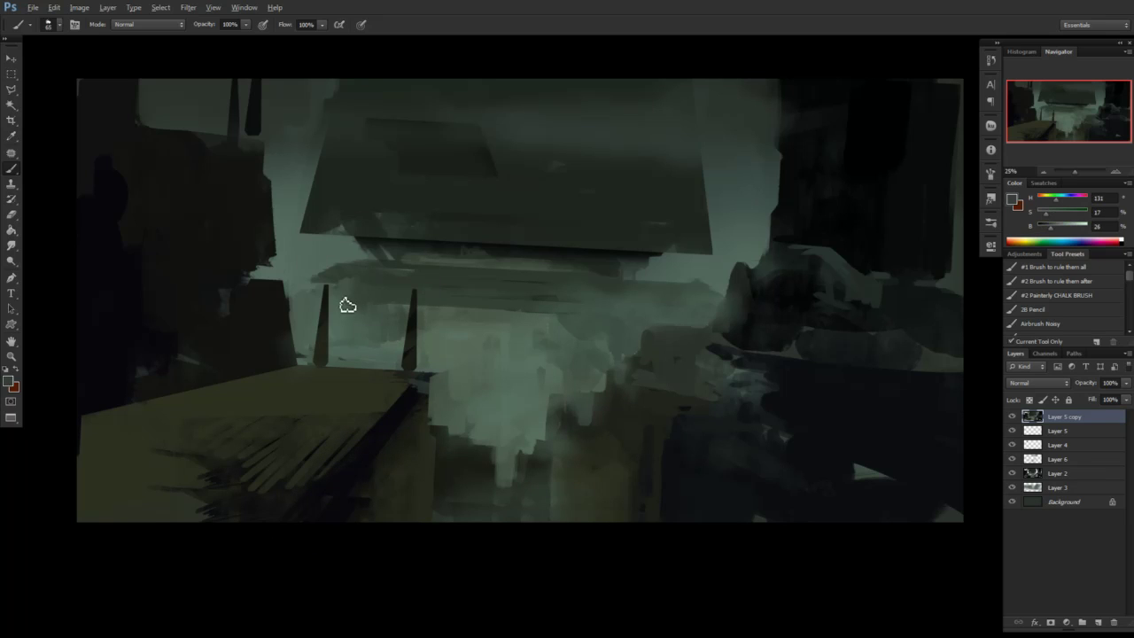
pyautogui.moveTo(347, 305); pyautogui.dragTo(361, 315)
pyautogui.keyDown('alt'); pyautogui.click(378, 296); pyautogui.keyUp('alt')
pyautogui.keyDown('alt'); pyautogui.click(445, 297); pyautogui.keyUp('alt')
pyautogui.keyDown('alt'); pyautogui.click(390, 256); pyautogui.keyUp('alt')
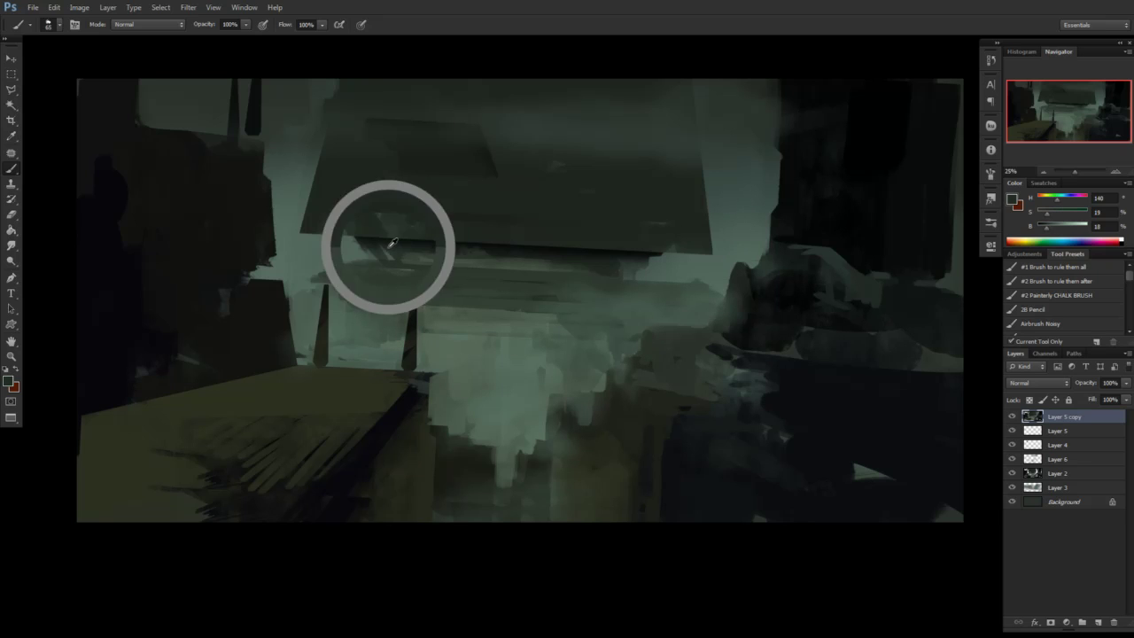
pyautogui.keyDown('alt'); pyautogui.click(375, 253); pyautogui.keyUp('alt')
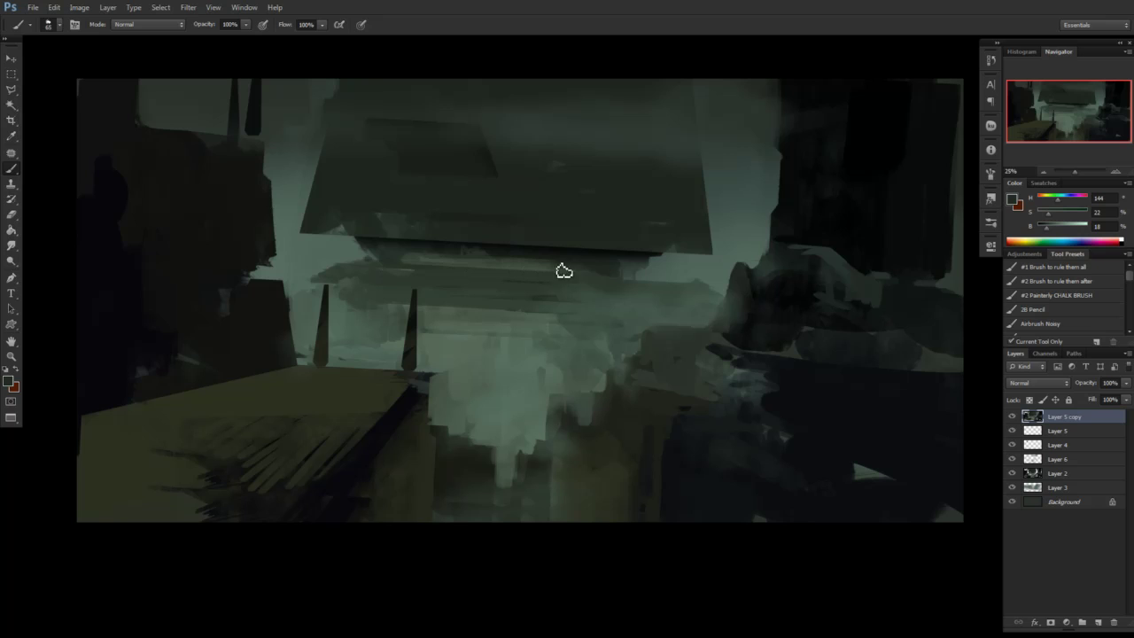
# Reshape the right-hand dark pillars and rocks with sampled near-black and grey-green strokes, and touch up the forms below the glow
pyautogui.keyDown('alt'); pyautogui.click(905, 234); pyautogui.keyUp('alt')
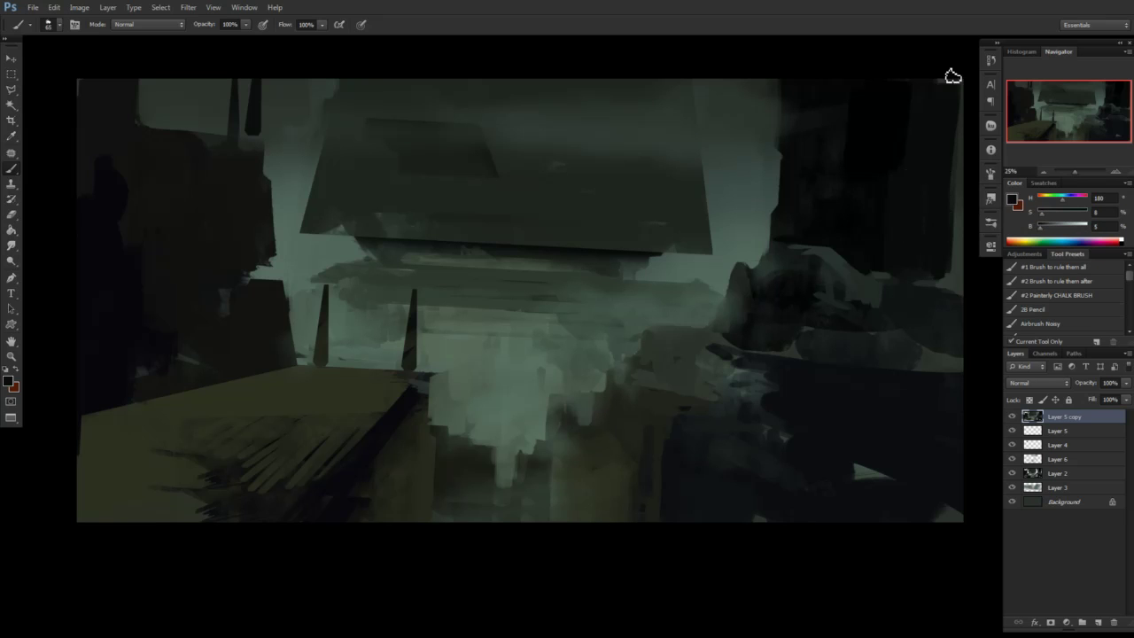
pyautogui.keyDown('alt'); pyautogui.click(869, 283); pyautogui.keyUp('alt')
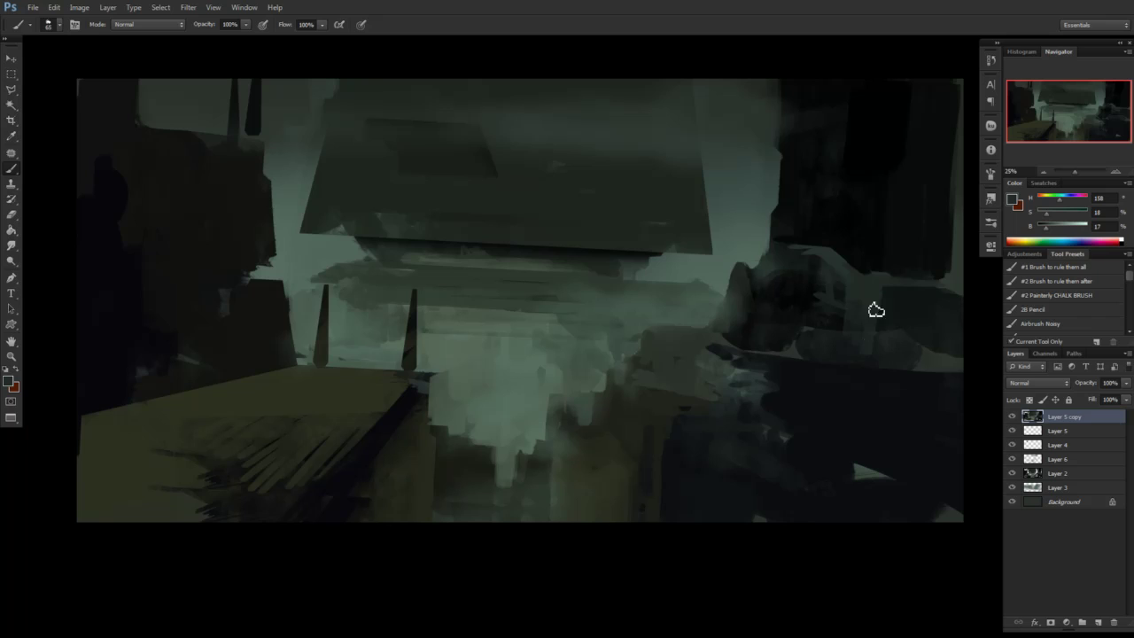
pyautogui.keyDown('alt'); pyautogui.click(829, 340); pyautogui.keyUp('alt')
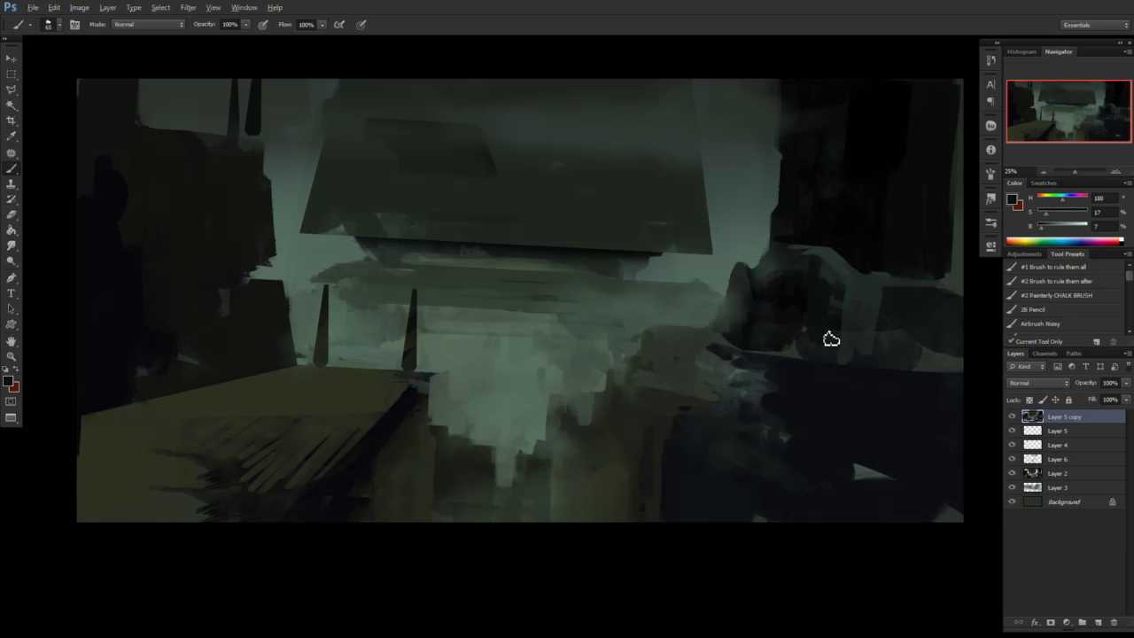
pyautogui.keyDown('alt'); pyautogui.click(889, 299); pyautogui.keyUp('alt')
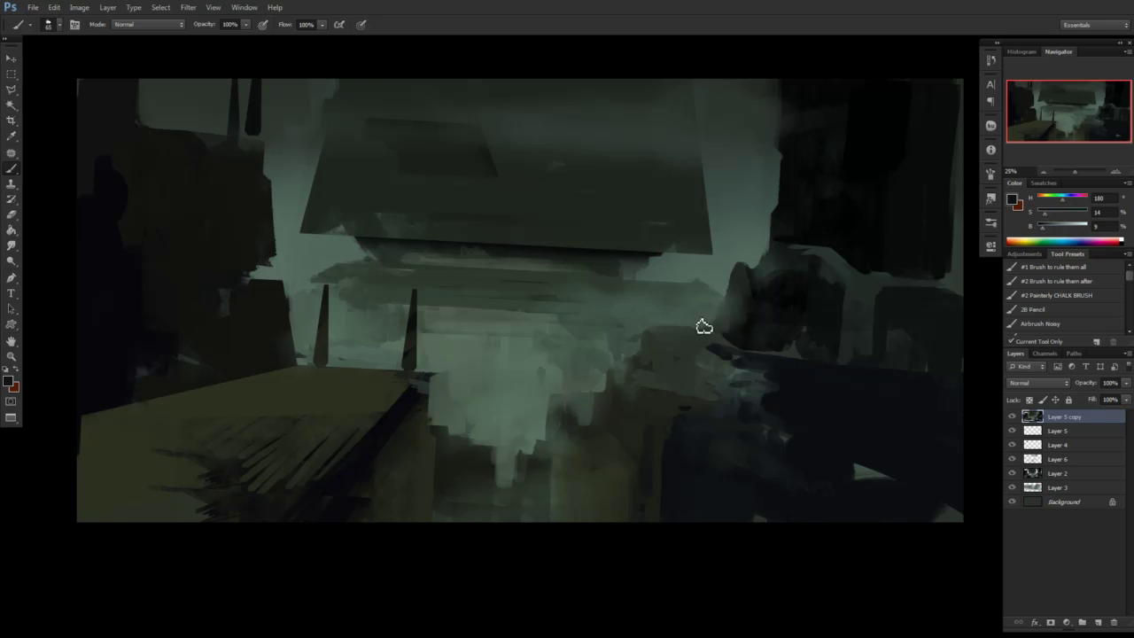
pyautogui.keyDown('alt'); pyautogui.click(671, 366); pyautogui.keyUp('alt')
pyautogui.keyDown('alt'); pyautogui.click(589, 409); pyautogui.keyUp('alt')
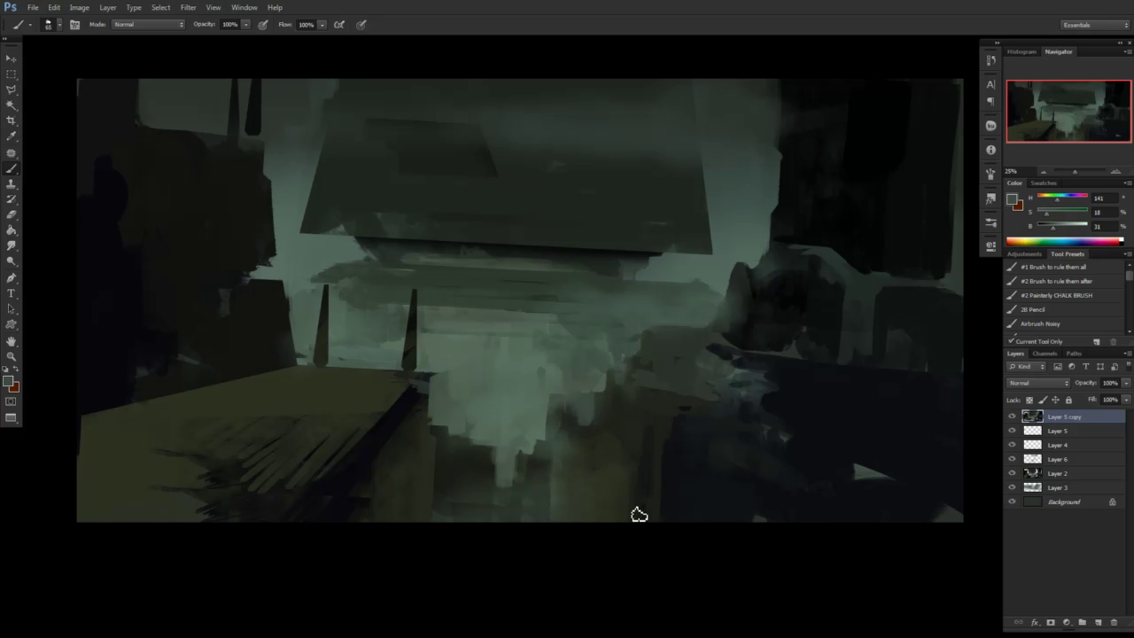
# Redefine the near-black mass along the far left edge against the brown cliff using sampled dark tones
pyautogui.keyDown('alt'); pyautogui.click(93, 193); pyautogui.keyUp('alt')
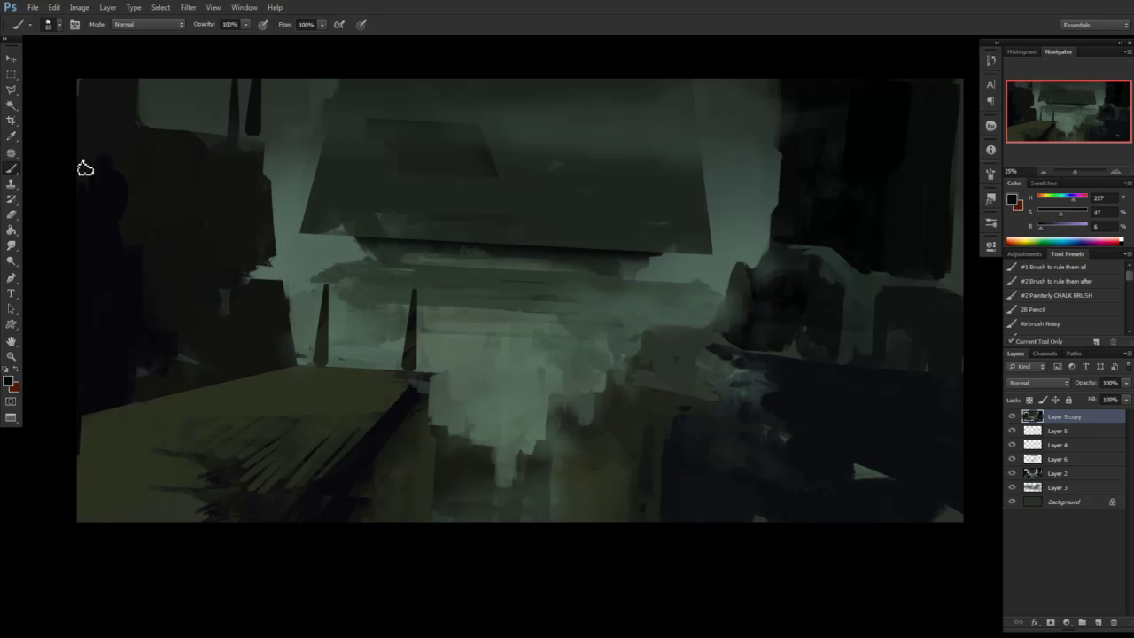
pyautogui.keyDown('alt'); pyautogui.click(138, 151); pyautogui.keyUp('alt')
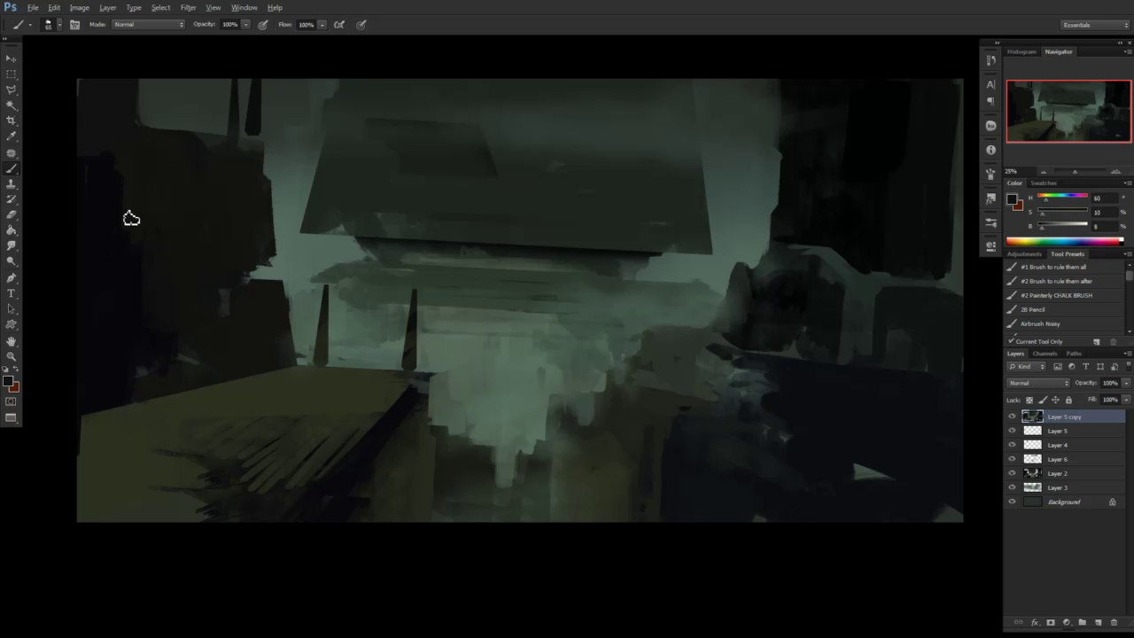
pyautogui.moveTo(136, 241)
pyautogui.mouseDown()
pyautogui.moveTo(147, 294)
pyautogui.moveTo(161, 265)
pyautogui.moveTo(150, 281)
pyautogui.moveTo(155, 354)
pyautogui.mouseUp()
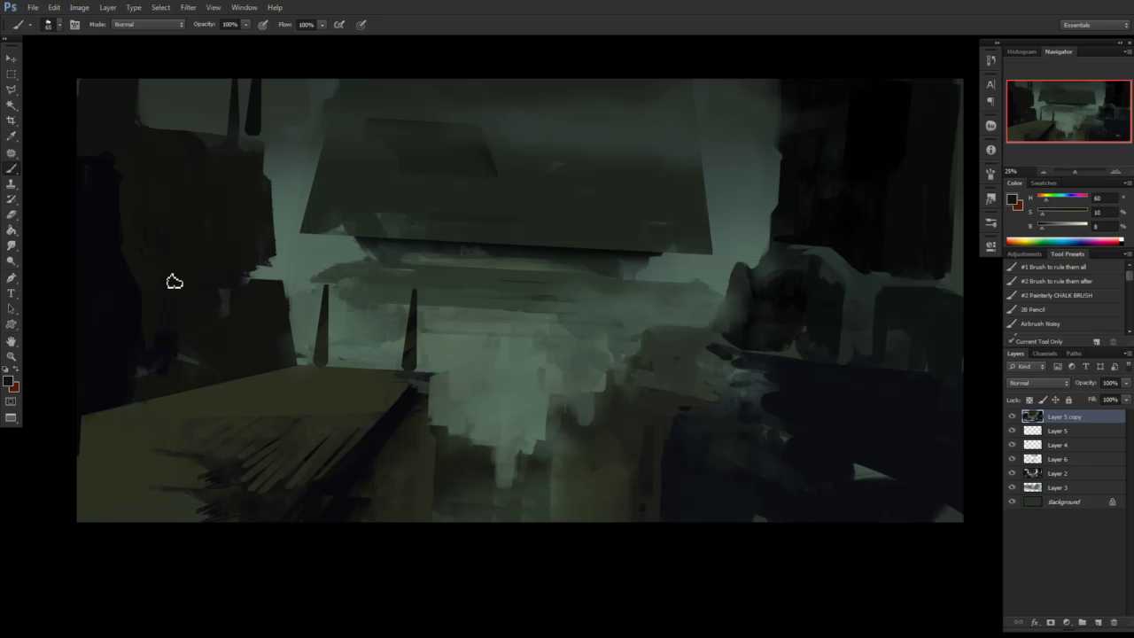
pyautogui.keyDown('alt'); pyautogui.click(160, 235); pyautogui.keyUp('alt')
pyautogui.keyDown('alt'); pyautogui.click(92, 135); pyautogui.keyUp('alt')
pyautogui.moveTo(112, 166); pyautogui.dragTo(76, 151)
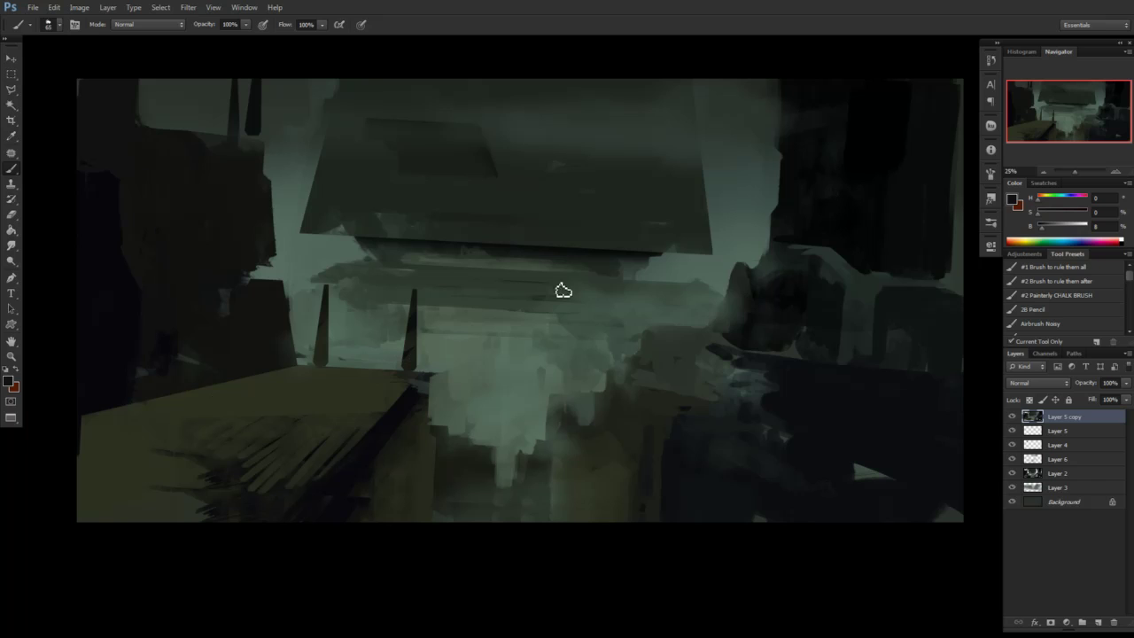
# Choose the Airbrush Noisy brush preset and set the brush blend mode to Linear Dodge (Add)
pyautogui.rightClick(558, 289)
pyautogui.click(1052, 324)
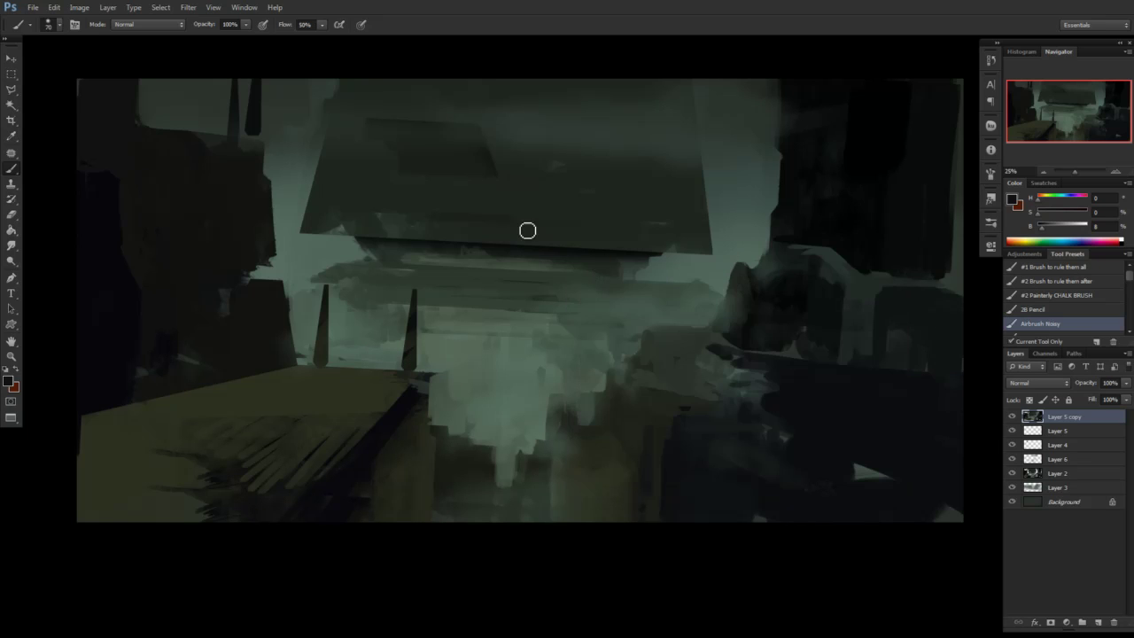
pyautogui.click(167, 26)
pyautogui.click(147, 178)
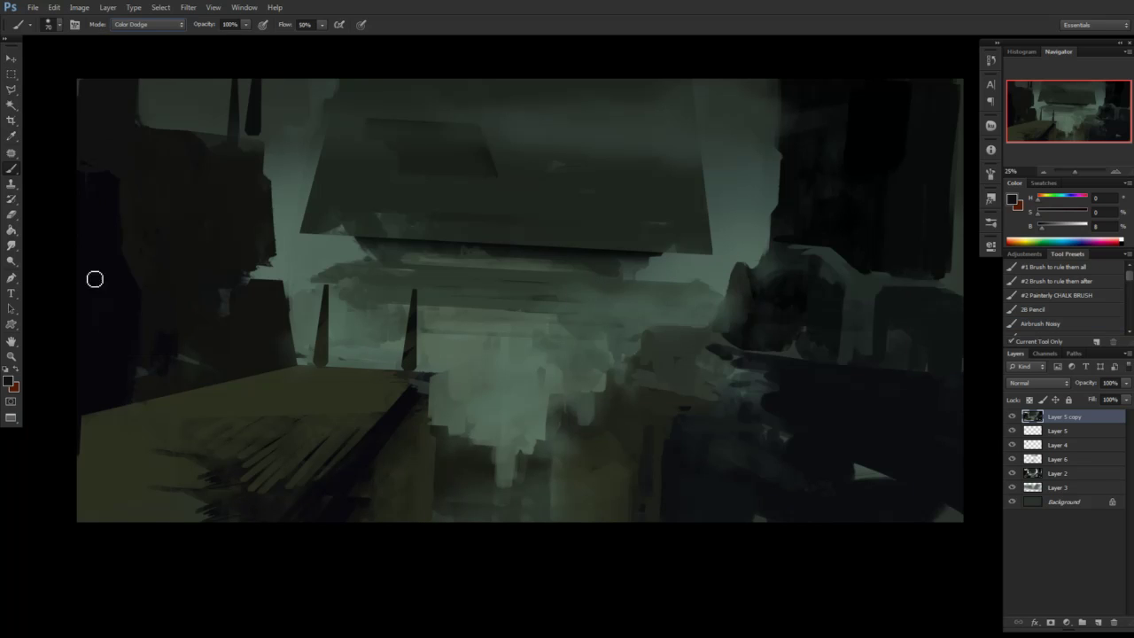
pyautogui.click(168, 24)
pyautogui.click(146, 186)
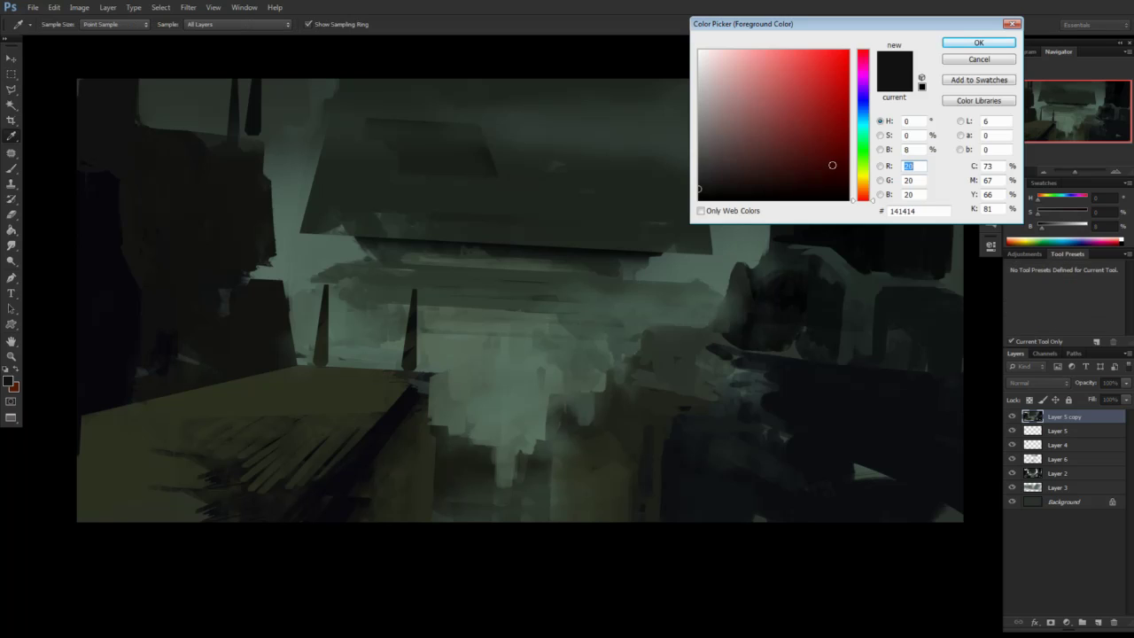
# Set the foreground colour to a dark orange-brown with hue 34, saturation 80 and brightness 33, ready for painting
pyautogui.moveTo(871, 199); pyautogui.dragTo(870, 186)
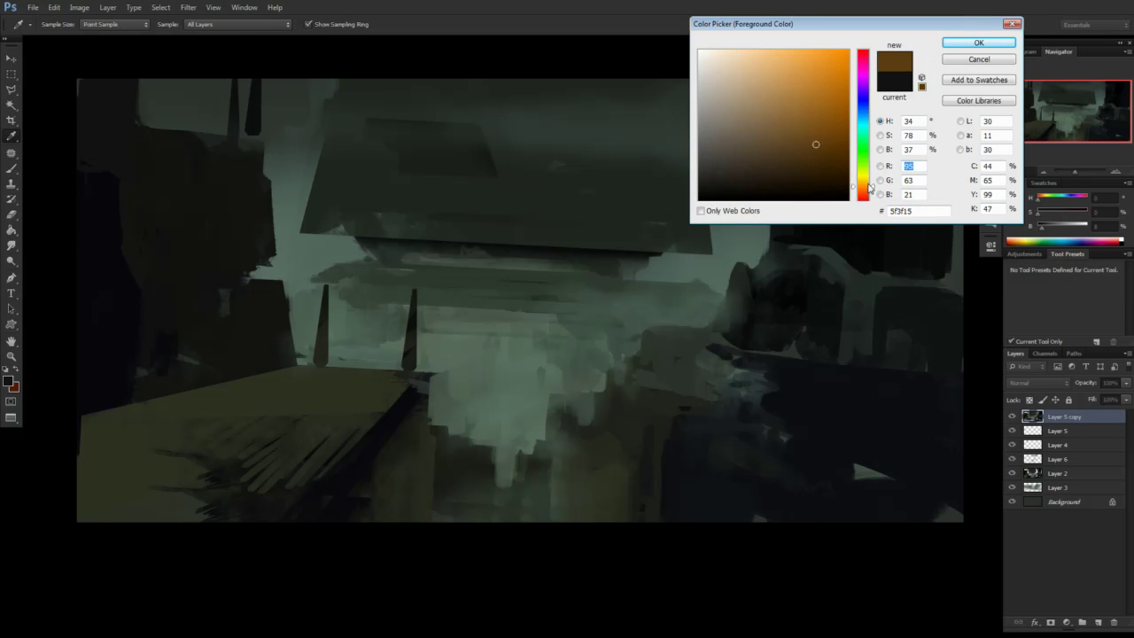
pyautogui.click(819, 150)
pyautogui.click(980, 42)
pyautogui.press('b')
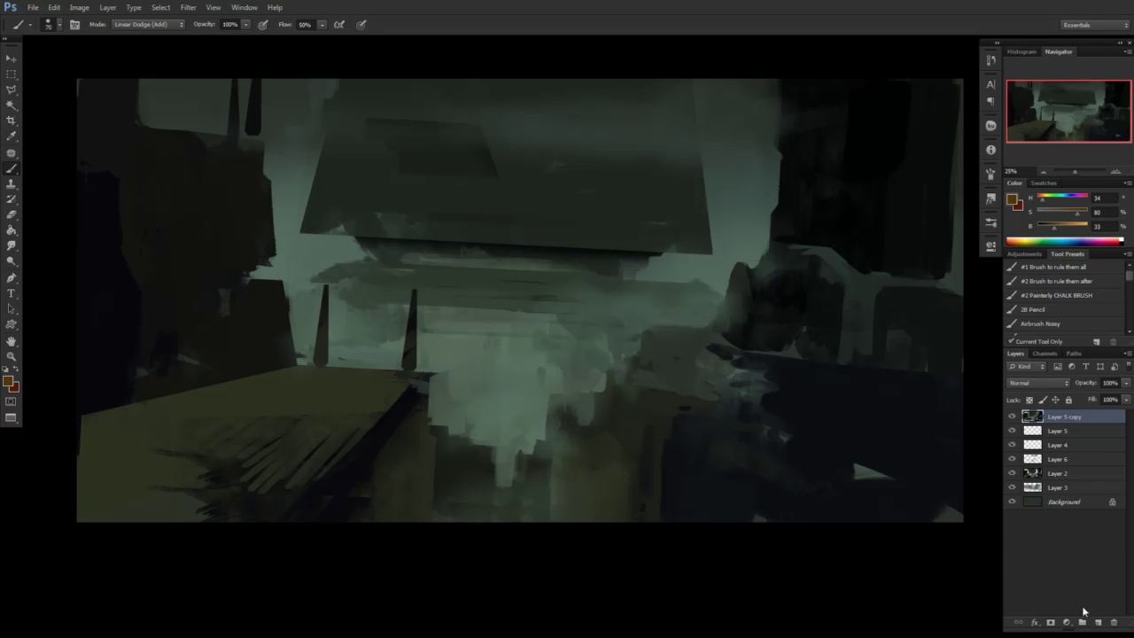
# On a new layer, paint a small orange light on the ledge below the hanging block and add duplicates beside it, scaled down
pyautogui.click(1098, 623)
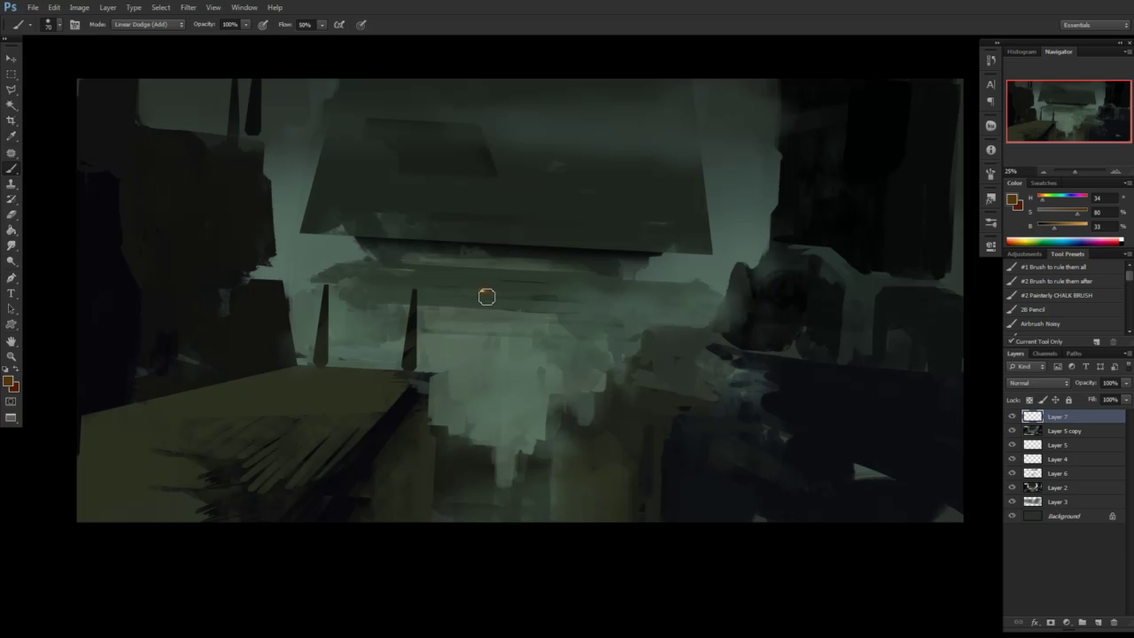
pyautogui.hotkey('ctrl', 'j')
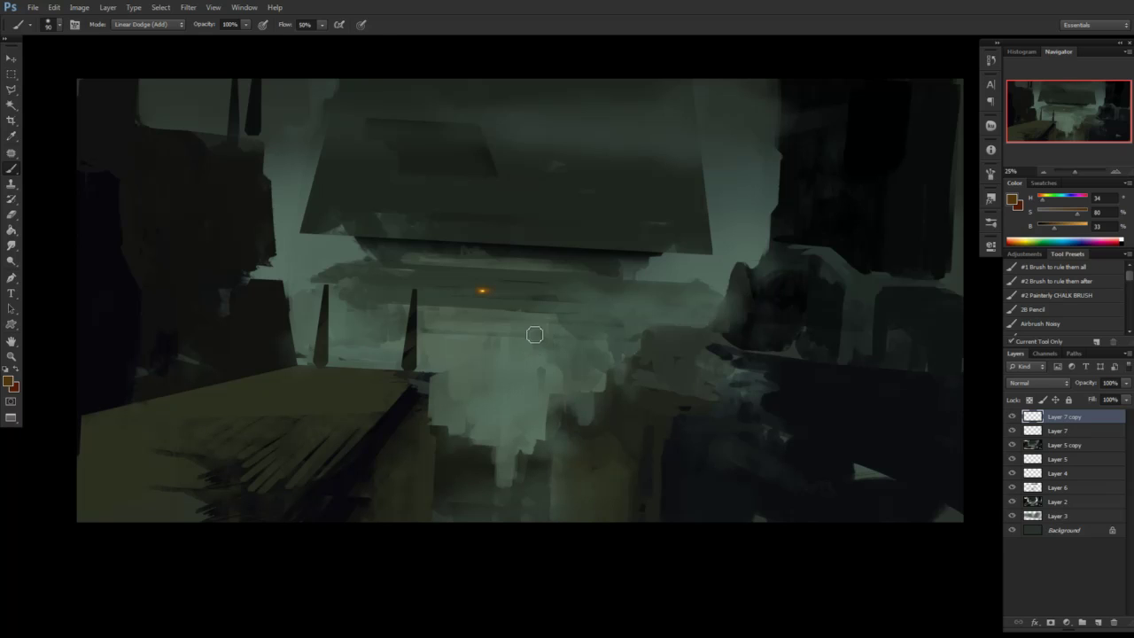
pyautogui.press('v')
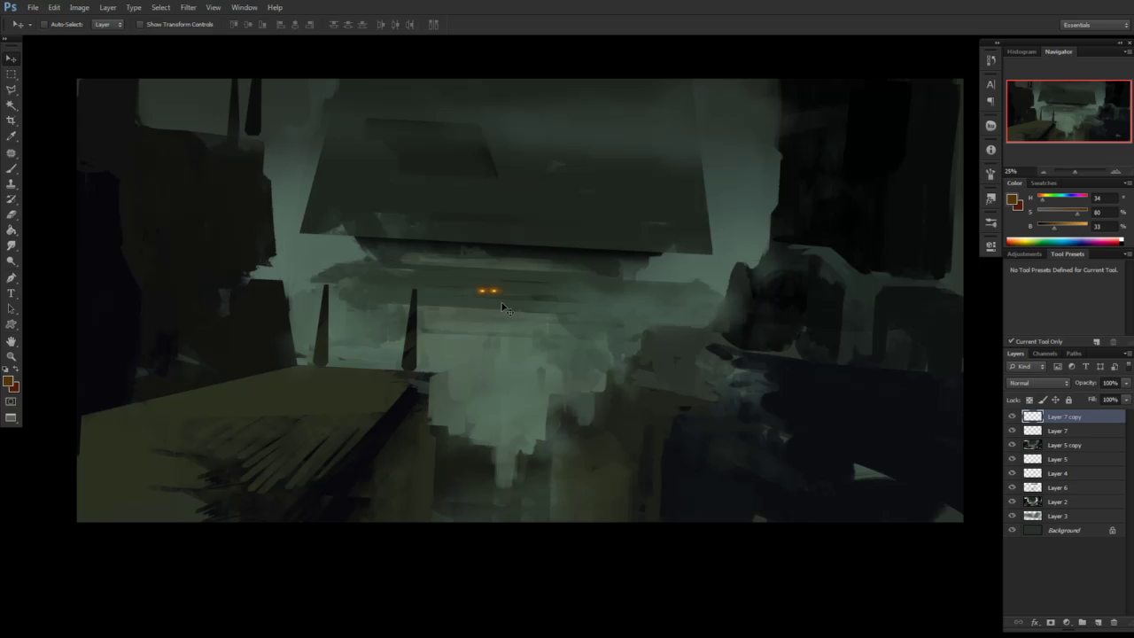
pyautogui.hotkey('ctrl', 't')
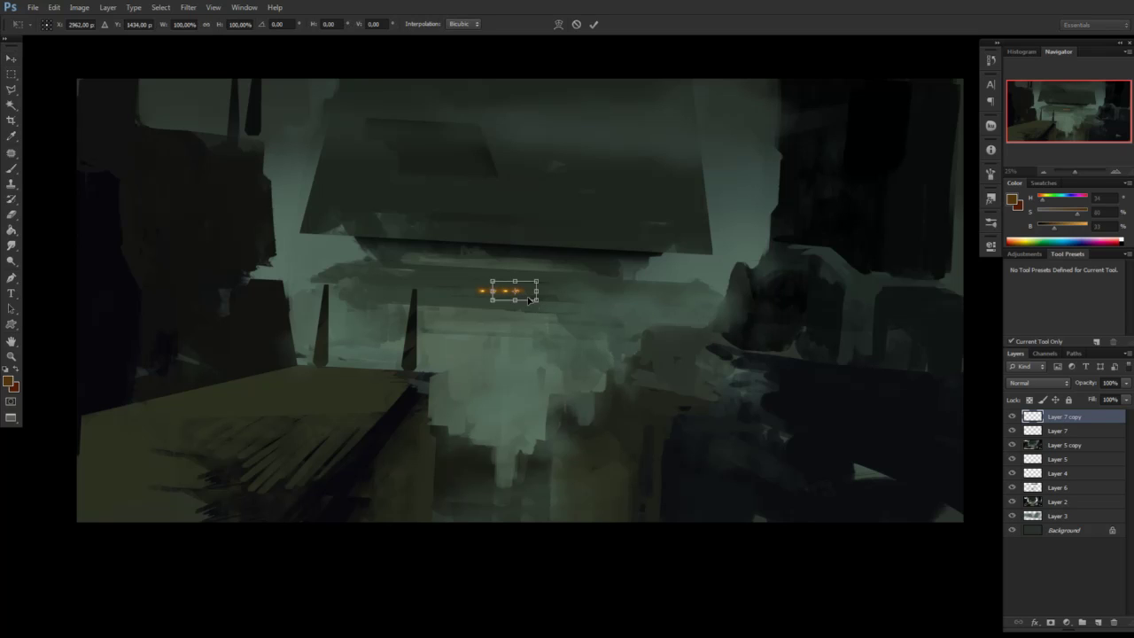
pyautogui.moveTo(538, 300); pyautogui.dragTo(521, 294)
pyautogui.press('Return')
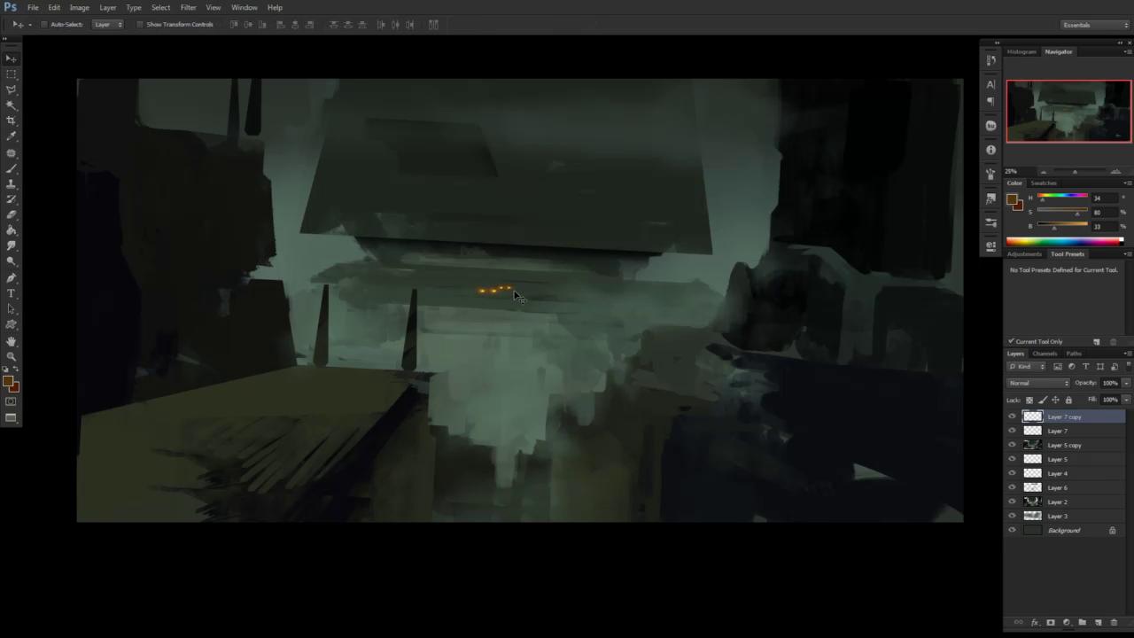
# Resize and reposition further light copies, extending them into a glowing orange row along the ledge
pyautogui.hotkey('ctrl', 't')
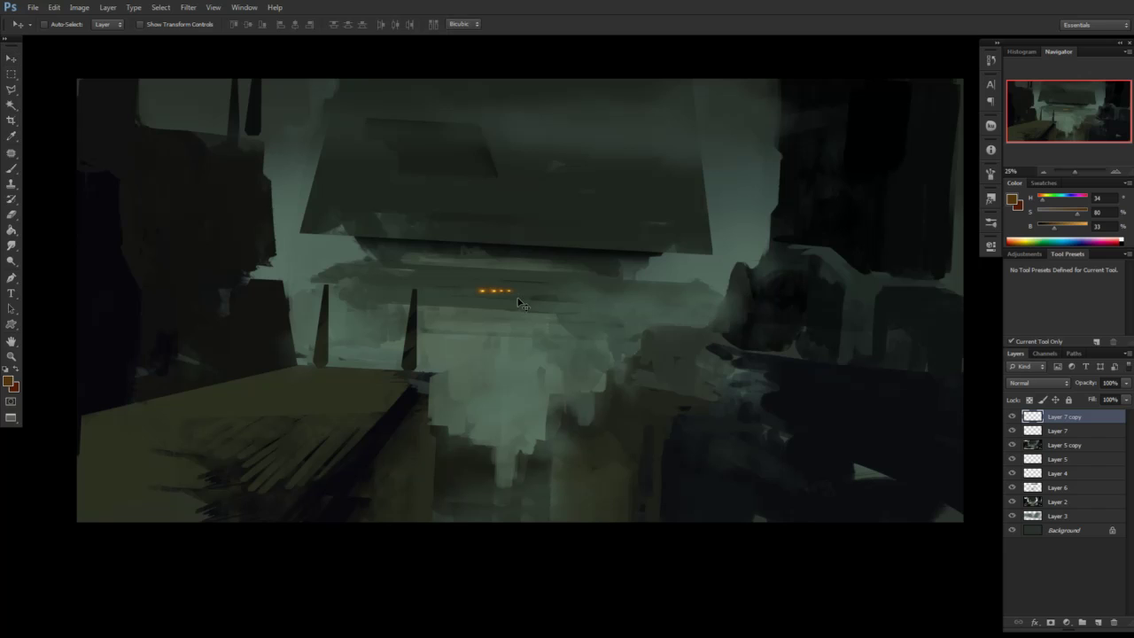
pyautogui.moveTo(516, 298); pyautogui.dragTo(510, 296)
pyautogui.press('Return')
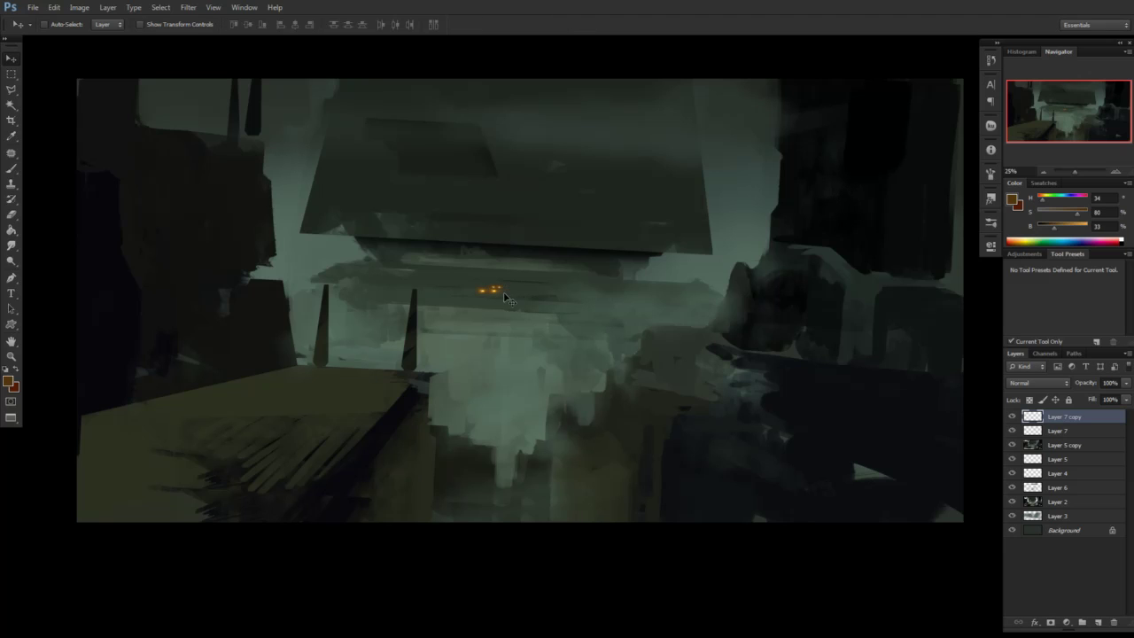
pyautogui.hotkey('ctrl', 't')
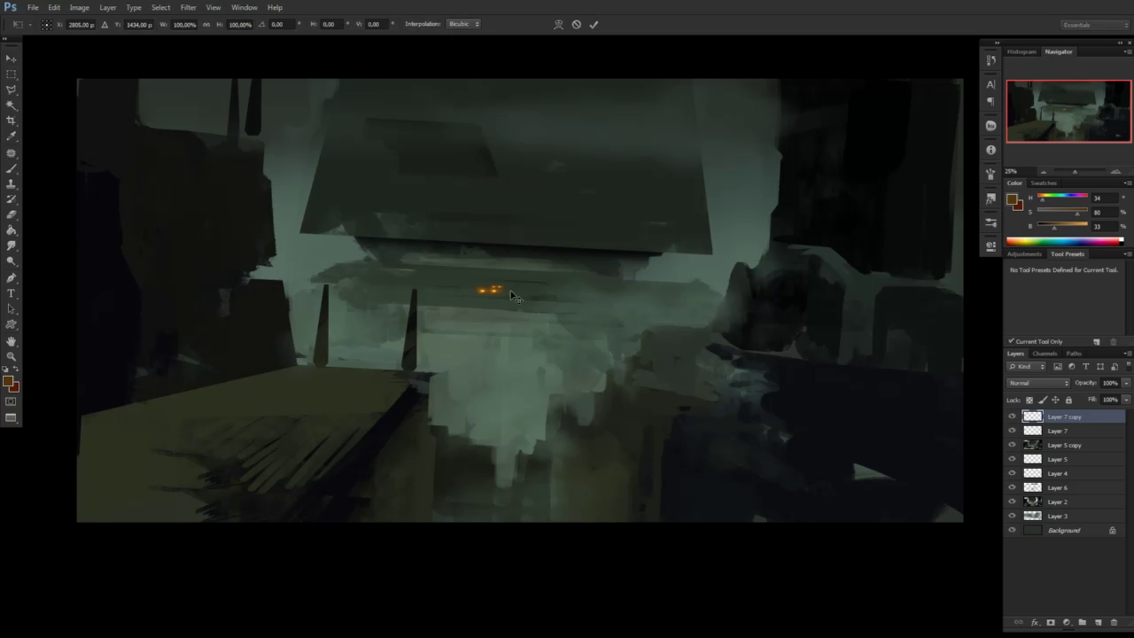
pyautogui.moveTo(521, 289); pyautogui.dragTo(572, 293)
pyautogui.press('Return')
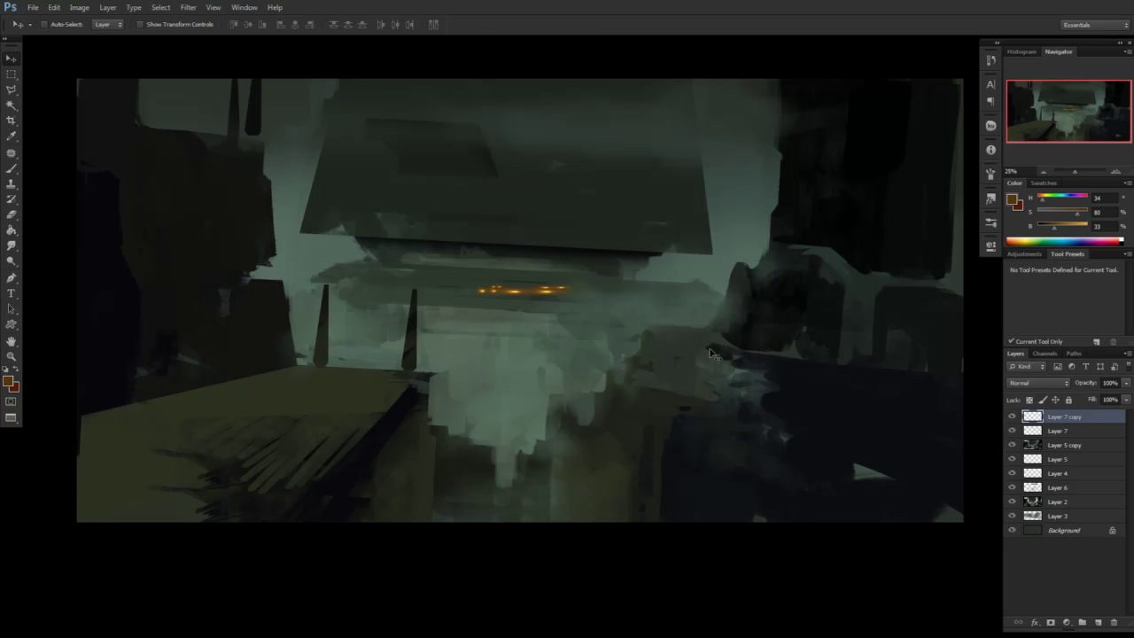
# Duplicate the lights on Layer 7 twice, placing one copy at the row's right end and another above its middle
pyautogui.click(1054, 430)
pyautogui.hotkey('ctrl', 'j')
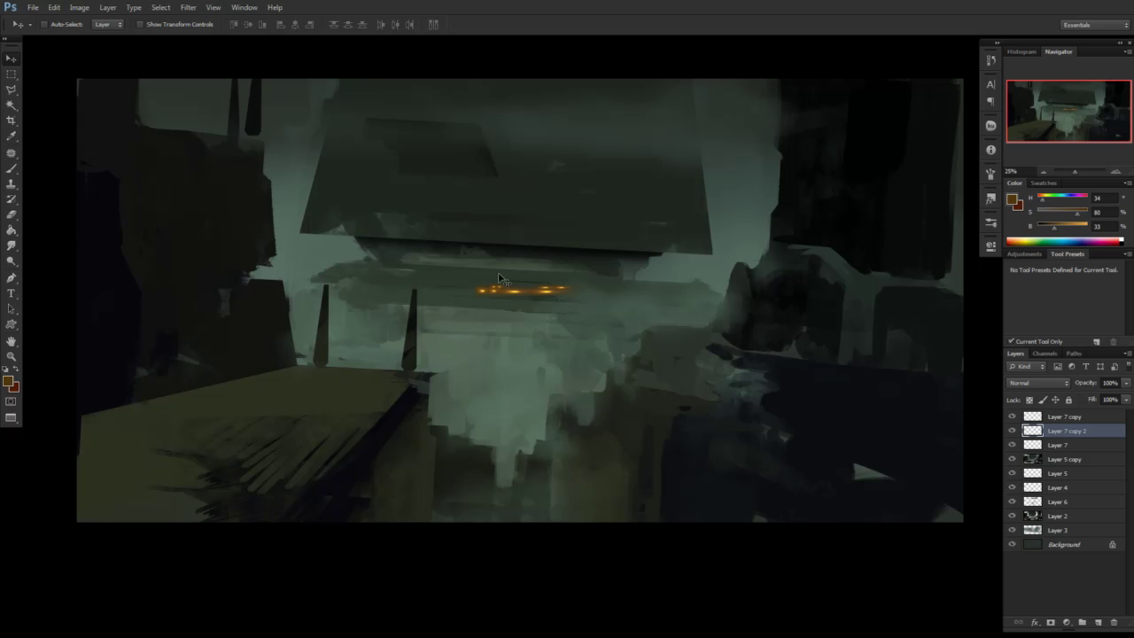
pyautogui.moveTo(499, 278)
pyautogui.mouseDown()
pyautogui.moveTo(501, 290)
pyautogui.moveTo(601, 300)
pyautogui.moveTo(581, 298)
pyautogui.mouseUp()
pyautogui.hotkey('ctrl', 't')
pyautogui.press('Return')
pyautogui.hotkey('ctrl', 'j')
pyautogui.moveTo(524, 297); pyautogui.dragTo(519, 291)
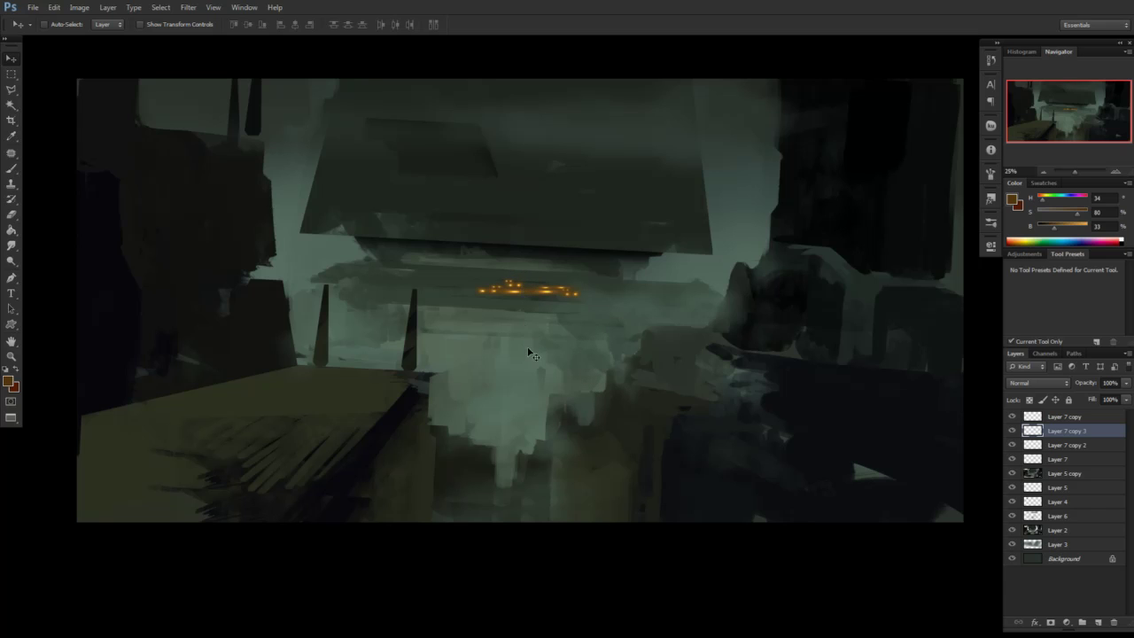
# Merge the light layers into one, and shrink and move the cluster into the shadow under the hanging block's lower left edge
pyautogui.hotkey('ctrl', 'e')
pyautogui.click(1060, 419)
pyautogui.hotkey('ctrl', 'e')
pyautogui.hotkey('ctrl', 'e')
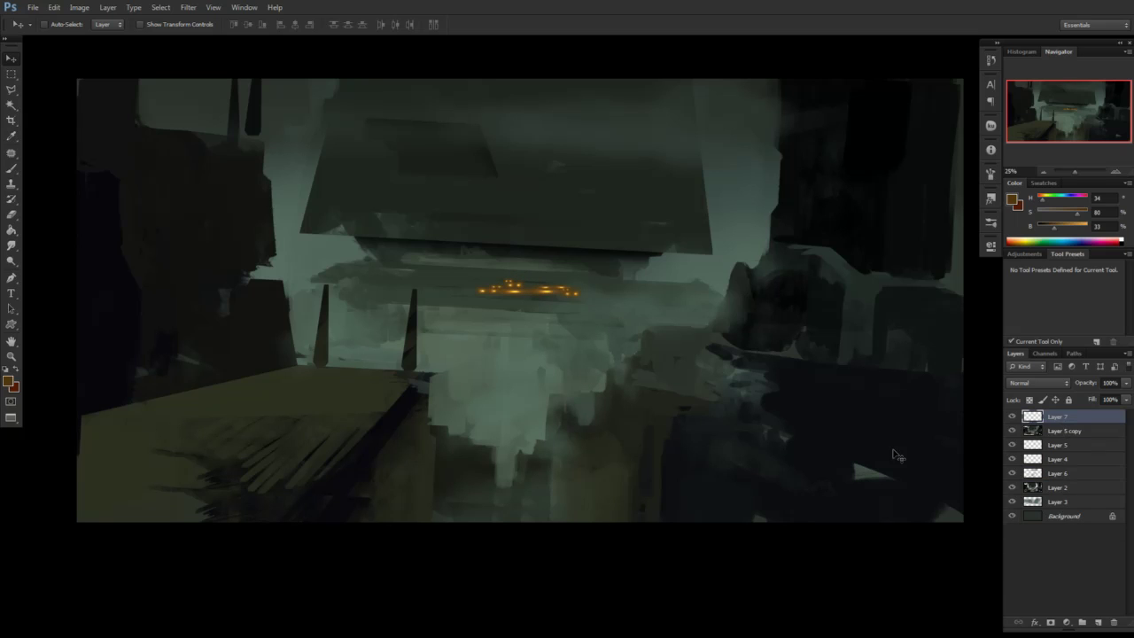
pyautogui.moveTo(544, 301)
pyautogui.mouseDown()
pyautogui.moveTo(501, 256)
pyautogui.moveTo(510, 268)
pyautogui.moveTo(446, 249)
pyautogui.mouseUp()
pyautogui.hotkey('ctrl', 't')
pyautogui.press('Return')
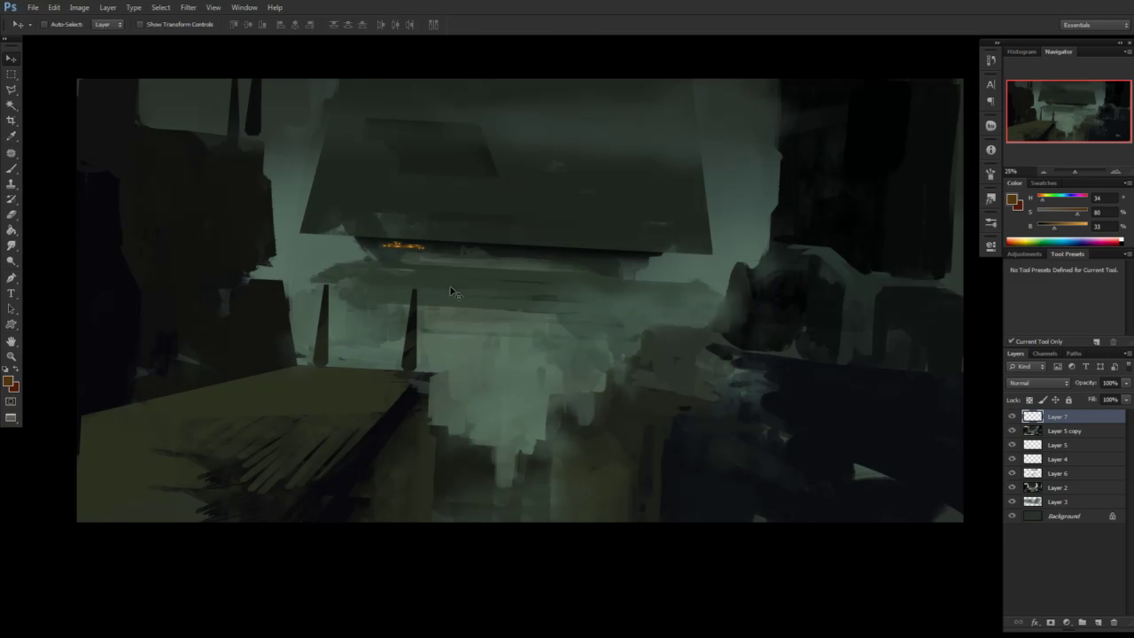
# Try Linear Dodge (Add) on the lights layer and settle on Color Dodge as its blend mode
pyautogui.click(1033, 382)
pyautogui.click(1052, 193)
pyautogui.moveTo(496, 400); pyautogui.dragTo(499, 416)
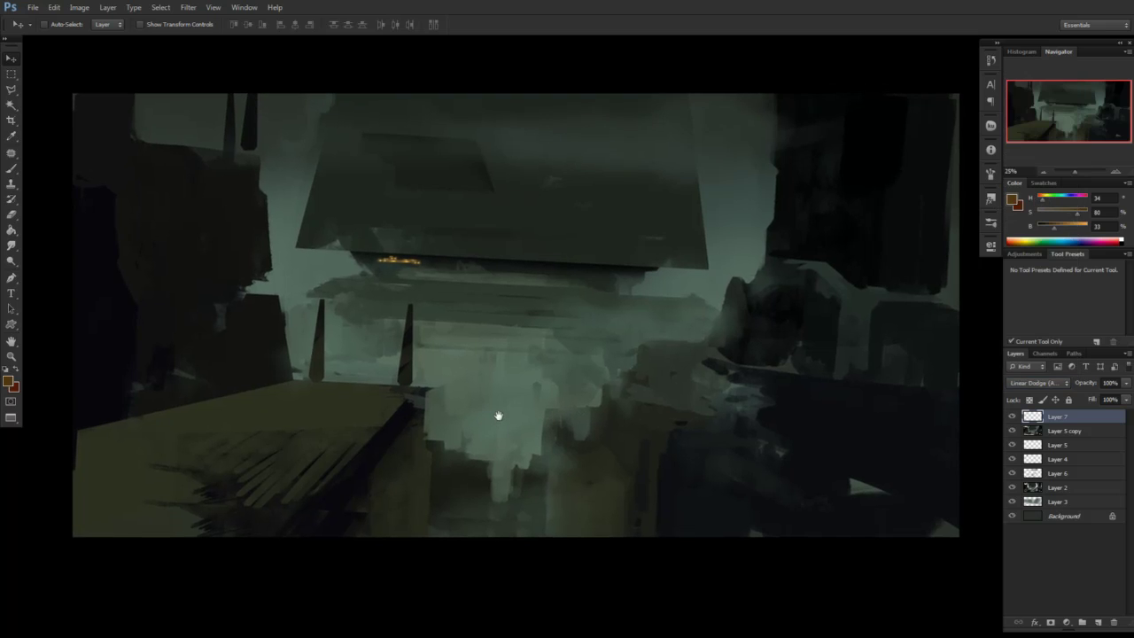
pyautogui.click(1031, 384)
pyautogui.click(1047, 374)
# Duplicate the light cluster twice toward the right under the block, scaling down the second copy
pyautogui.hotkey('ctrl', 'j')
pyautogui.moveTo(445, 277); pyautogui.dragTo(470, 272)
pyautogui.hotkey('ctrl', 'j')
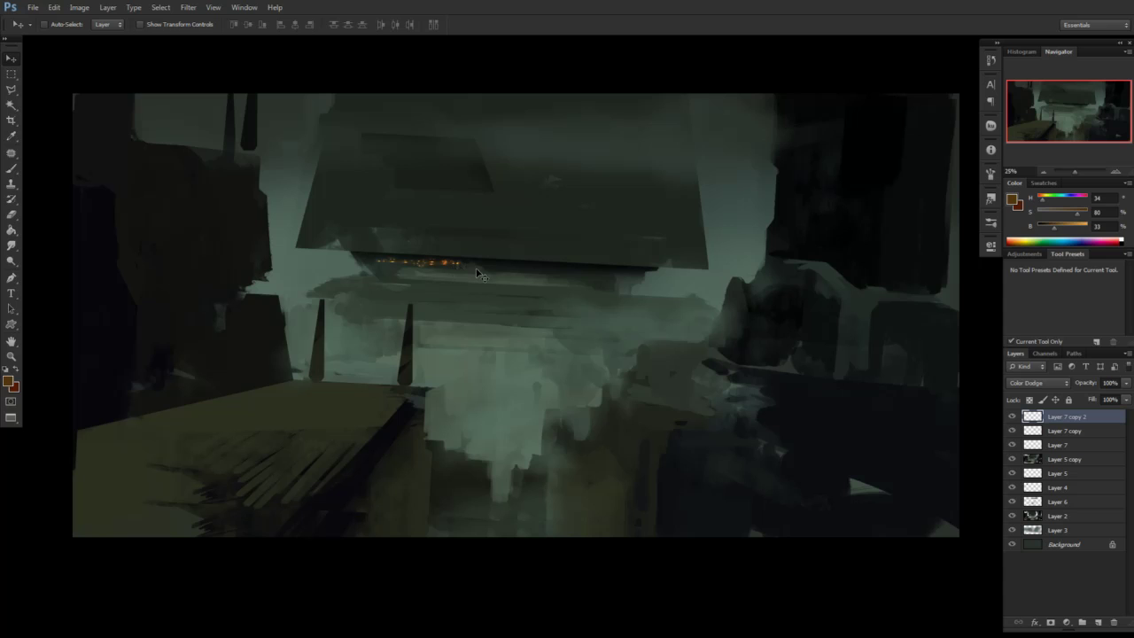
pyautogui.hotkey('ctrl', 't')
pyautogui.moveTo(480, 277); pyautogui.dragTo(462, 269)
pyautogui.press('Return')
# Set the newest lights copy's blend mode to Normal after trying Linear Dodge (Add), and merge the copies into Layer 7
pyautogui.click(1035, 382)
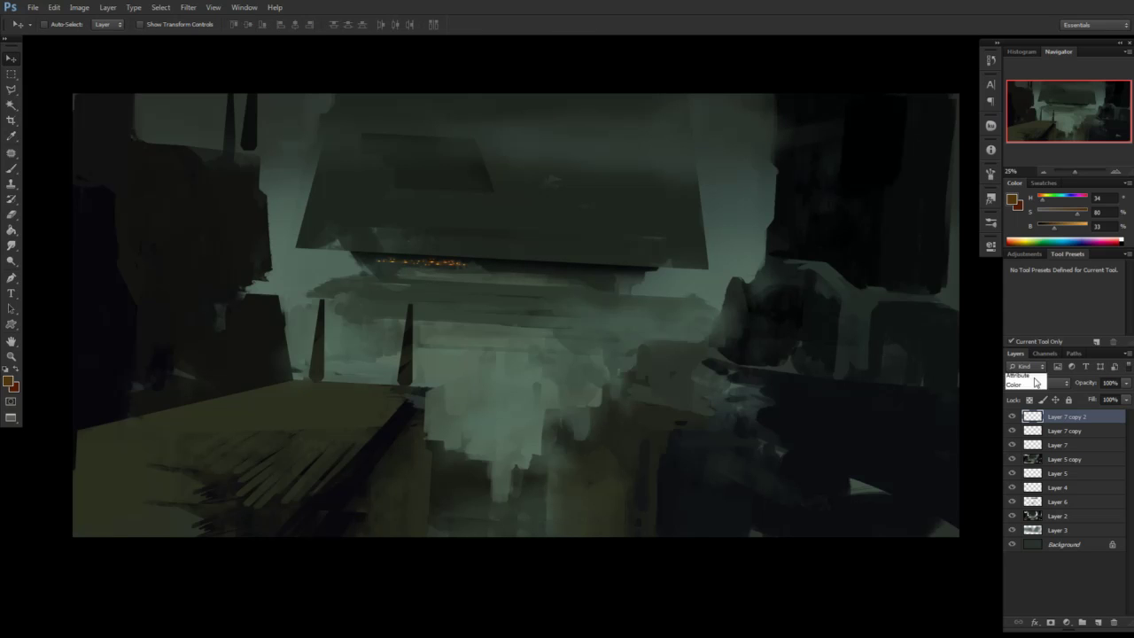
pyautogui.click(1043, 383)
pyautogui.click(1028, 185)
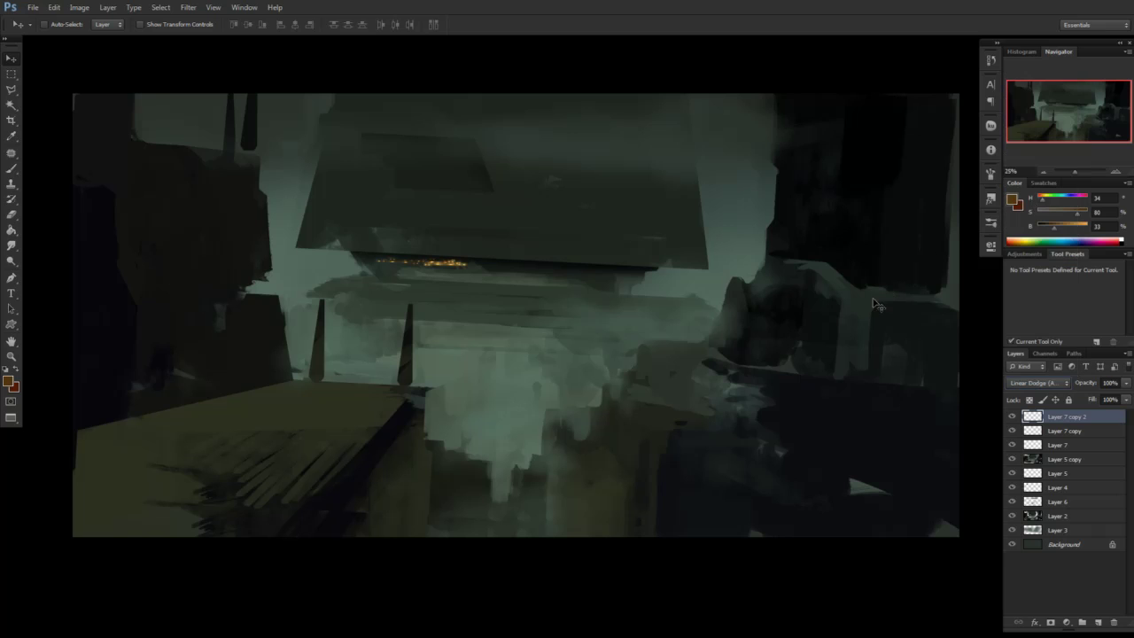
pyautogui.click(1035, 384)
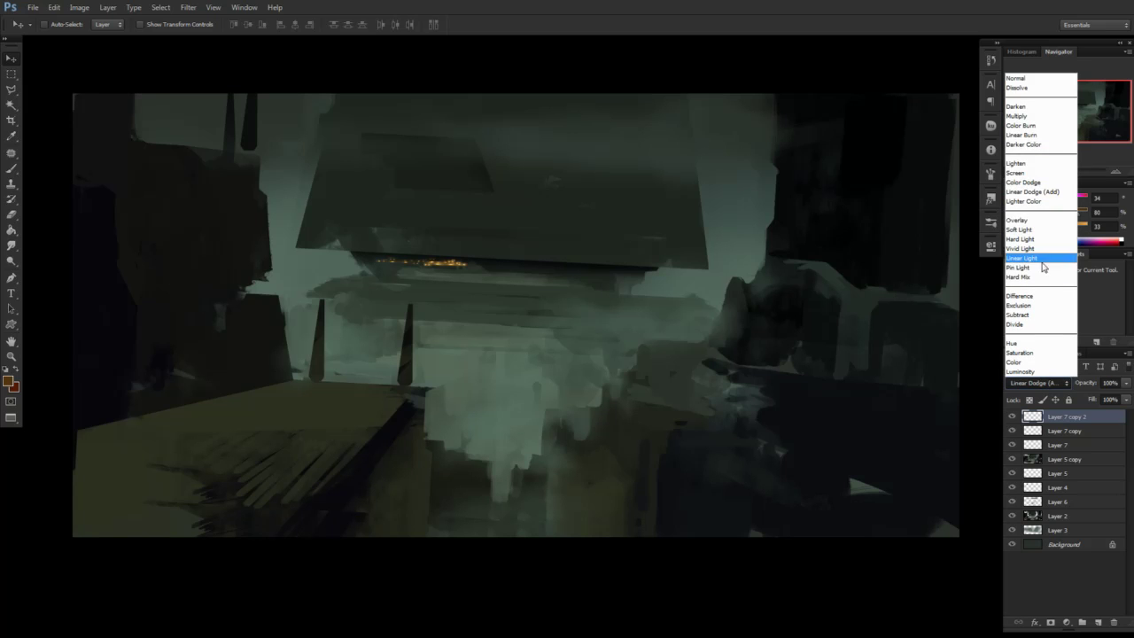
pyautogui.click(1028, 79)
pyautogui.moveTo(531, 326); pyautogui.dragTo(523, 346)
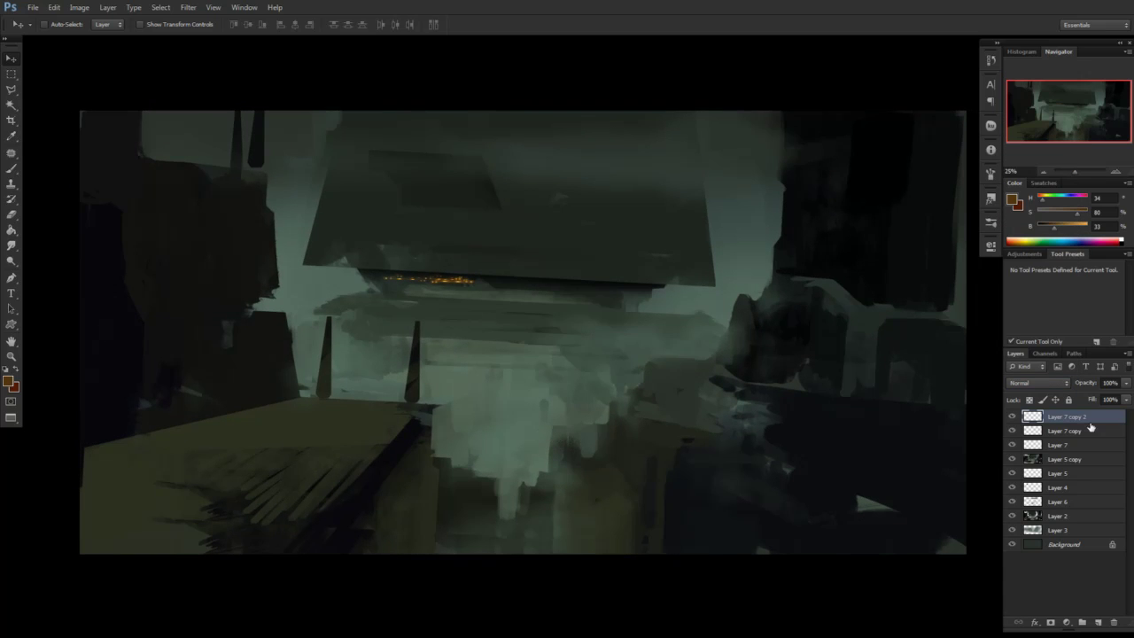
pyautogui.press('Delete')
pyautogui.press('Delete')
# Extend the lights along the block's whole underside with two duplicates, rotating the last about 1.9 degrees to follow the edge
pyautogui.hotkey('ctrl', 'j')
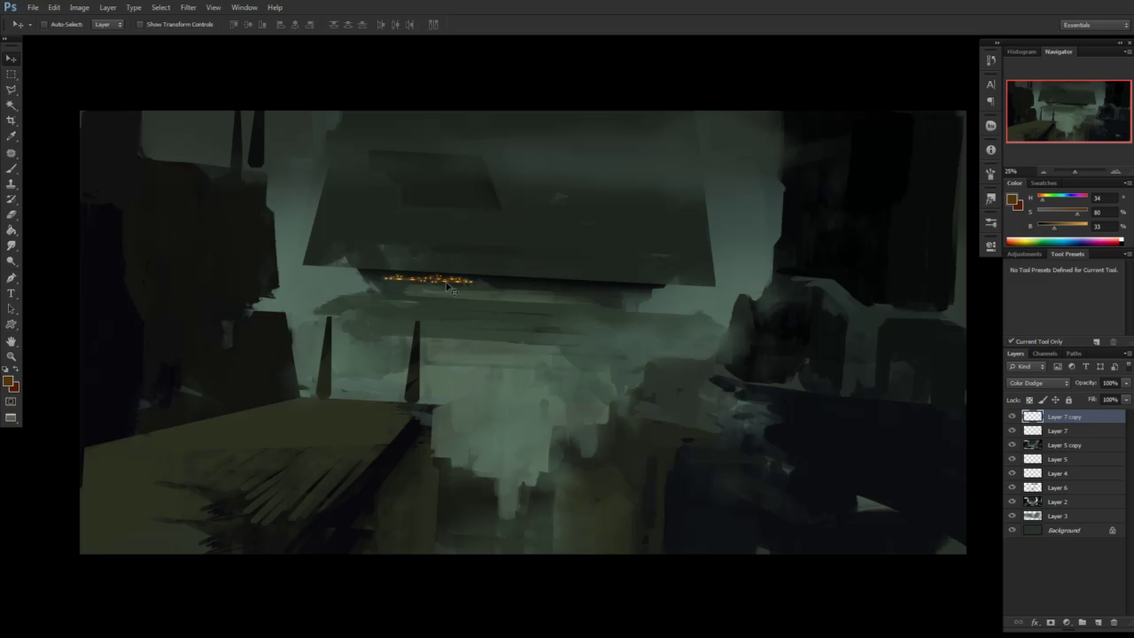
pyautogui.moveTo(451, 284); pyautogui.dragTo(549, 286)
pyautogui.hotkey('ctrl', 't')
pyautogui.press('Return')
pyautogui.hotkey('ctrl', 'j')
pyautogui.moveTo(570, 297); pyautogui.dragTo(651, 293)
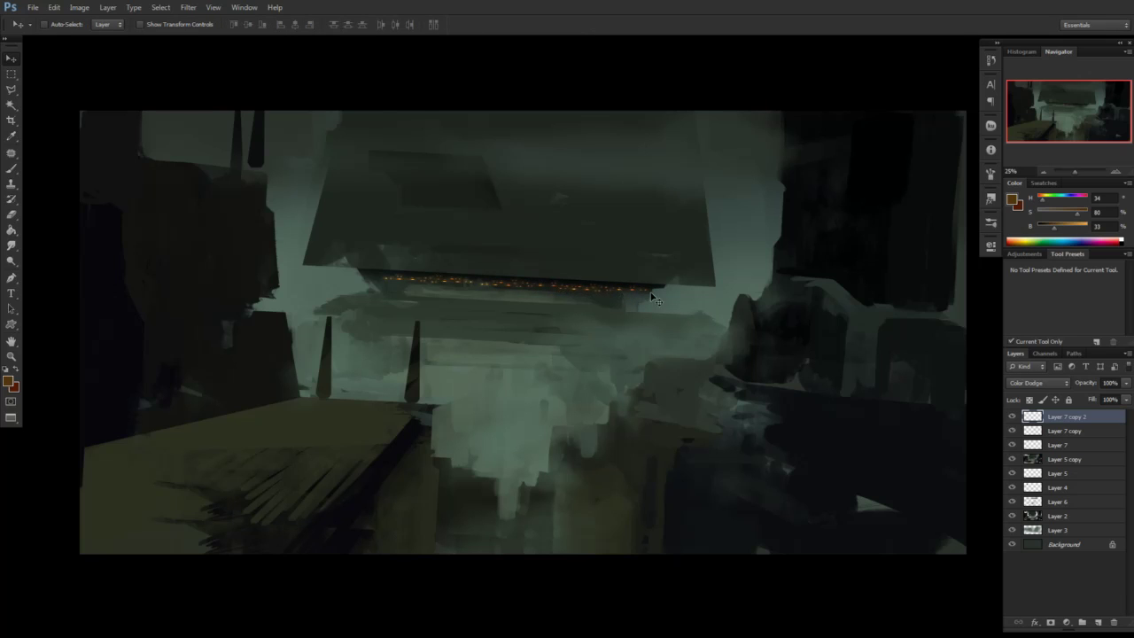
pyautogui.hotkey('ctrl', 't')
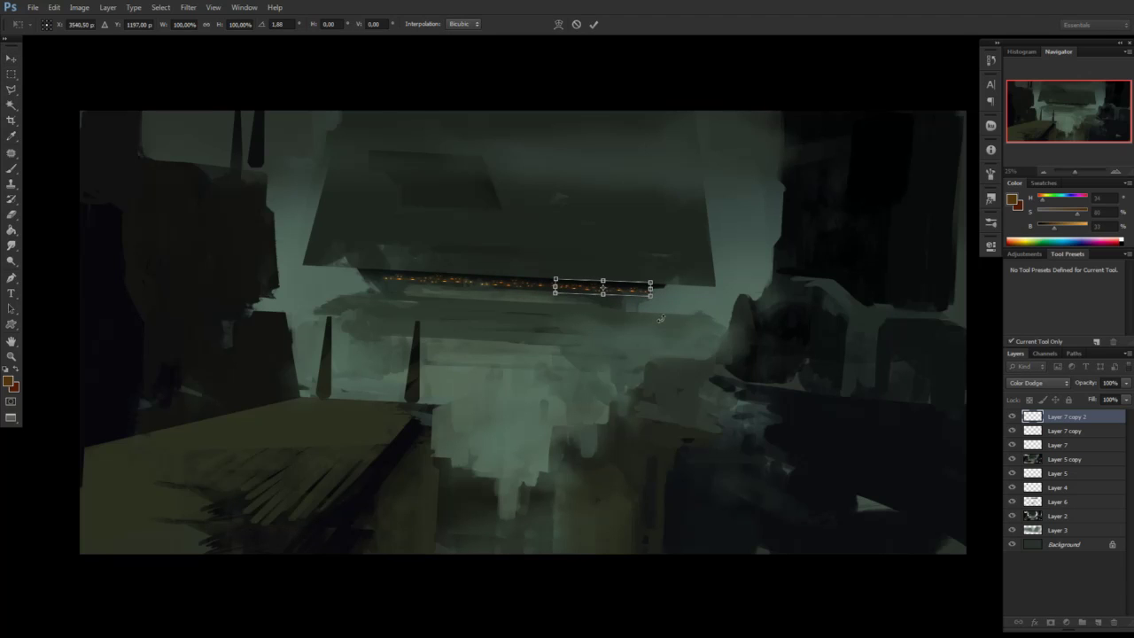
pyautogui.press('Return')
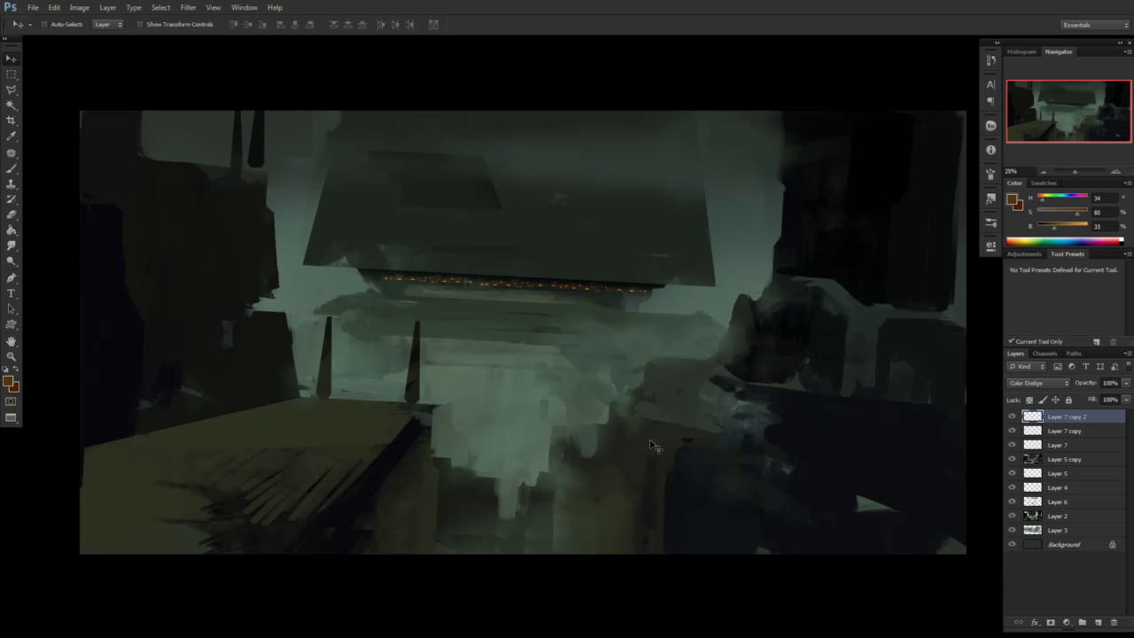
# Merge the light copies into one layer and try a duplicated row offset slightly above it
pyautogui.hotkey('ctrl', 'e')
pyautogui.hotkey('ctrl', 'e')
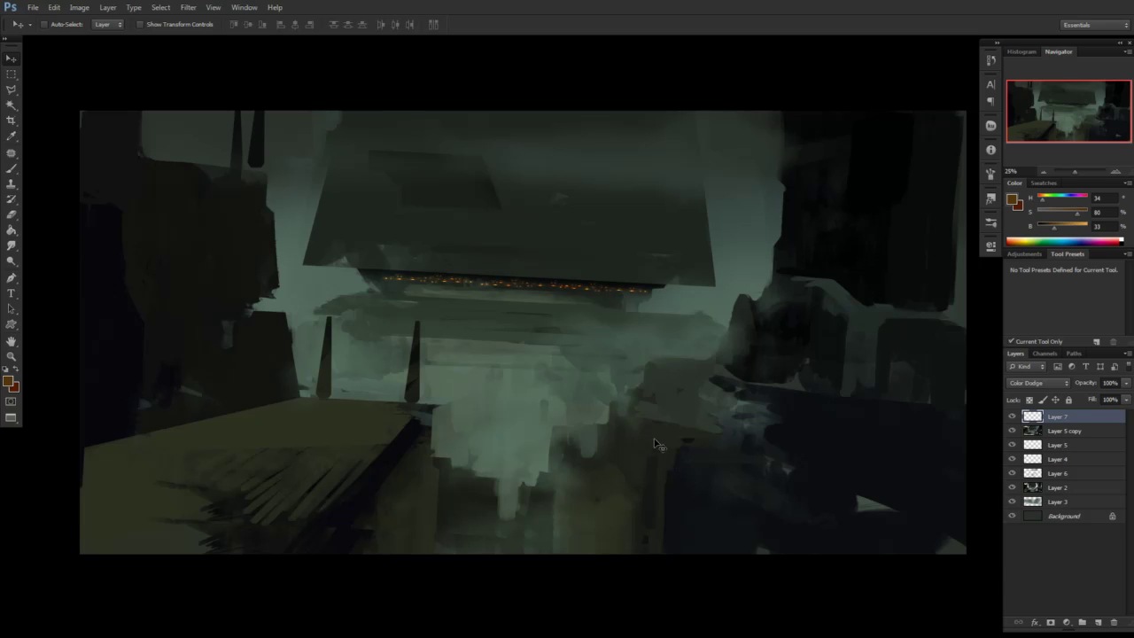
pyautogui.hotkey('ctrl', 'j')
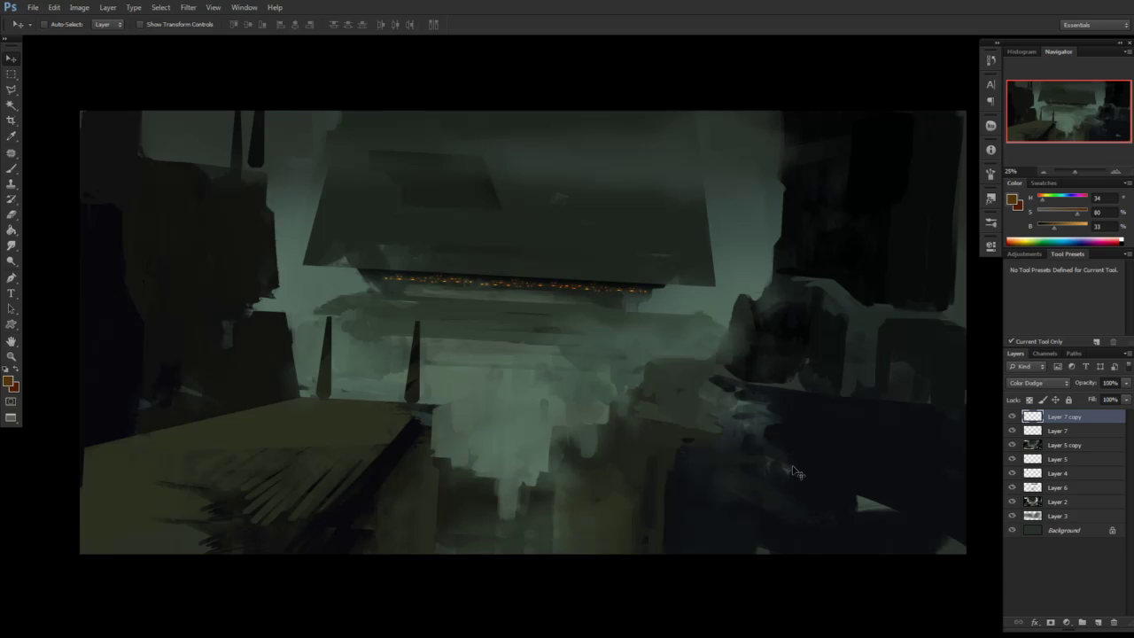
pyautogui.hotkey('ctrl', 'j')
pyautogui.hotkey('ctrl', 'e')
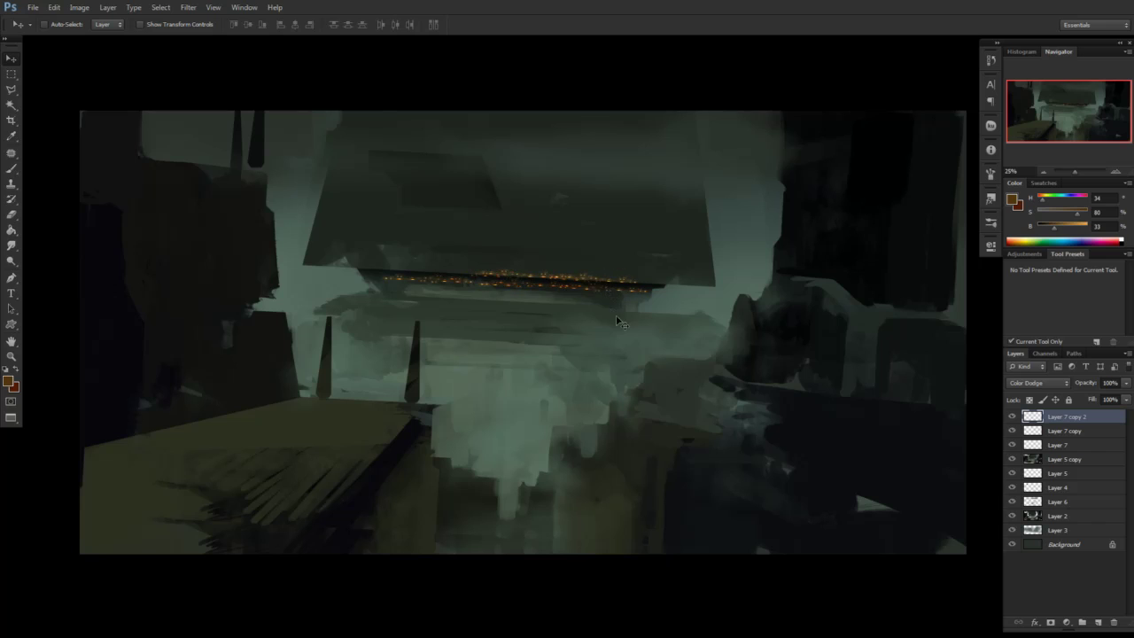
# Replace the offset light row with a duplicate of Layer 7's lights placed on the dark panel of the block's upper face
pyautogui.click(1053, 432)
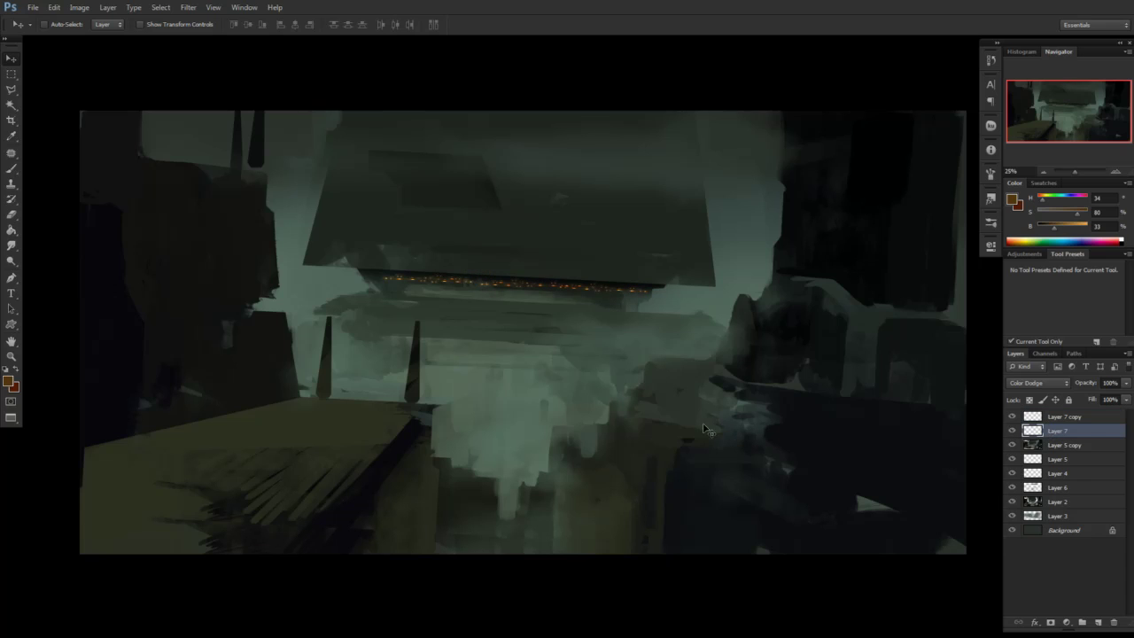
pyautogui.hotkey('ctrl', 'j')
pyautogui.moveTo(512, 298); pyautogui.dragTo(519, 184)
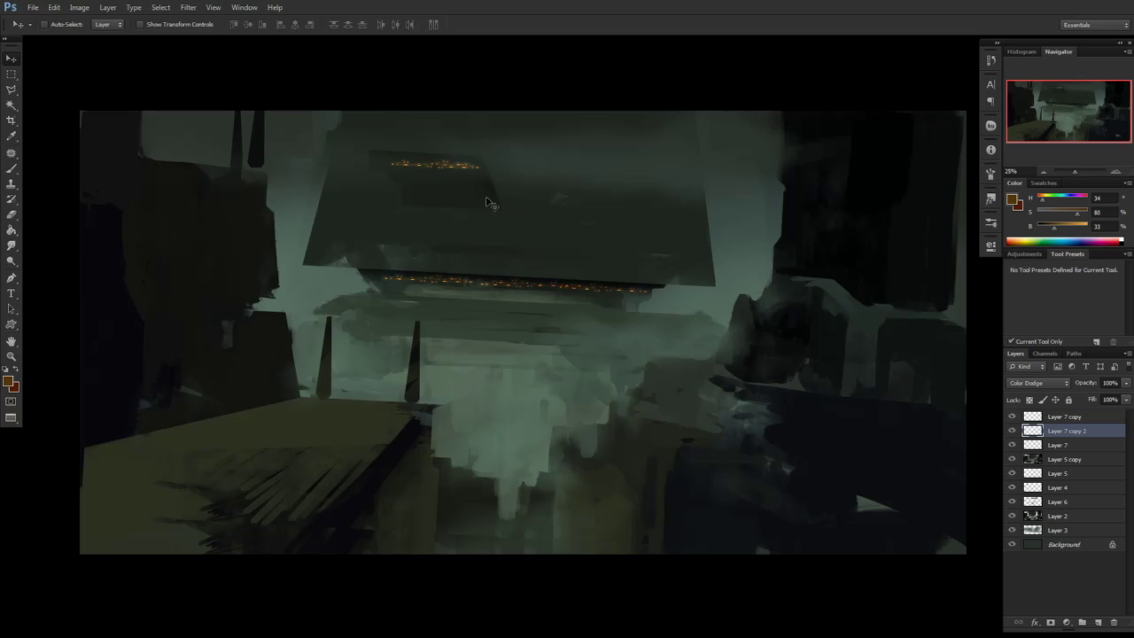
# Duplicate the panel's light row slightly below the first one and adjust the copy's angle and position
pyautogui.hotkey('ctrl', 'j')
pyautogui.moveTo(454, 169); pyautogui.dragTo(460, 178)
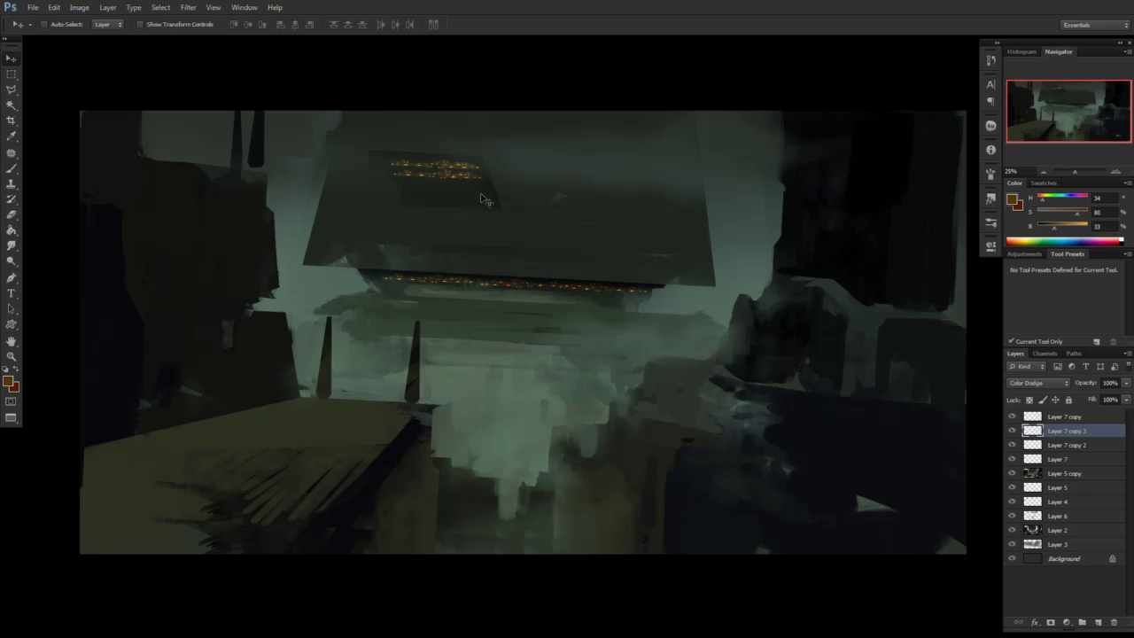
pyautogui.hotkey('ctrl', 't')
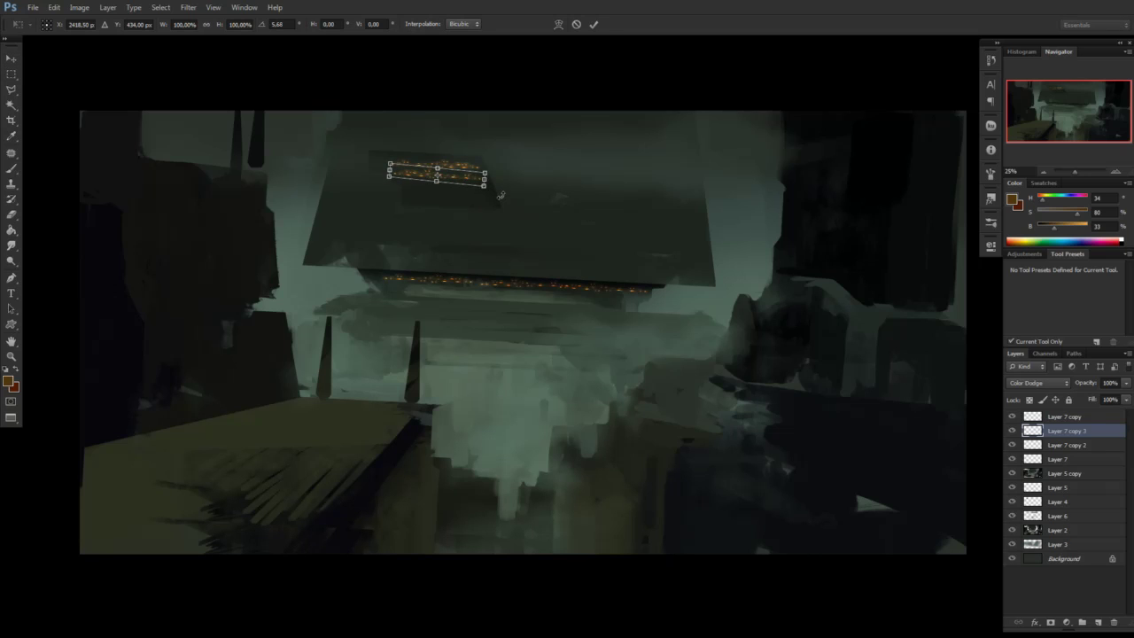
pyautogui.press('Return')
pyautogui.moveTo(471, 186); pyautogui.dragTo(465, 181)
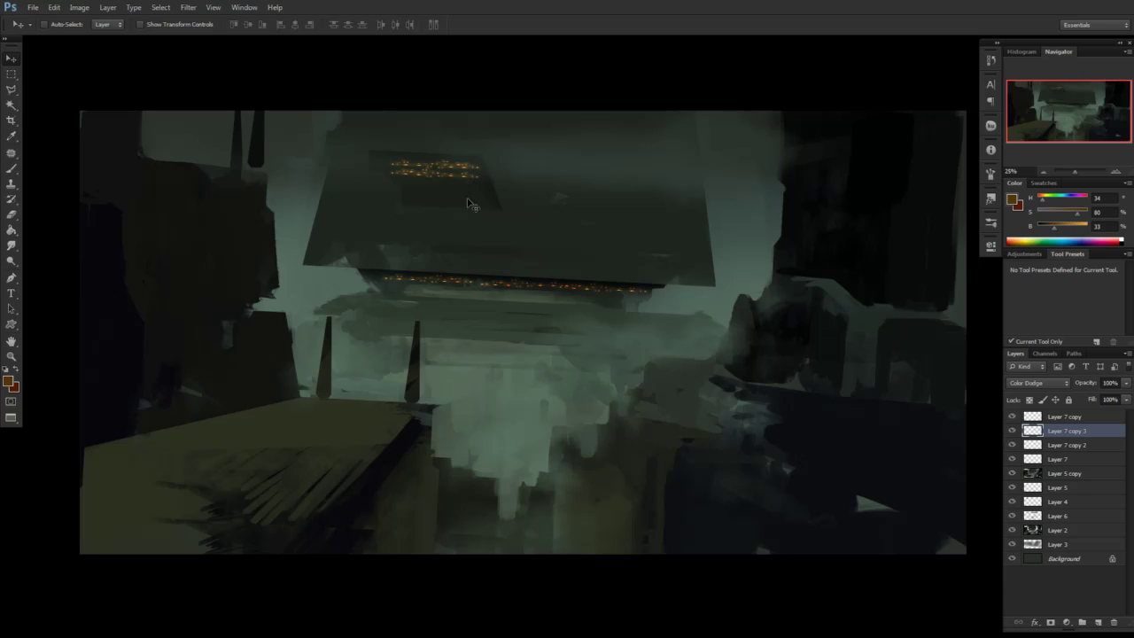
# Merge all the light copies down into Layer 7
pyautogui.click(1057, 420)
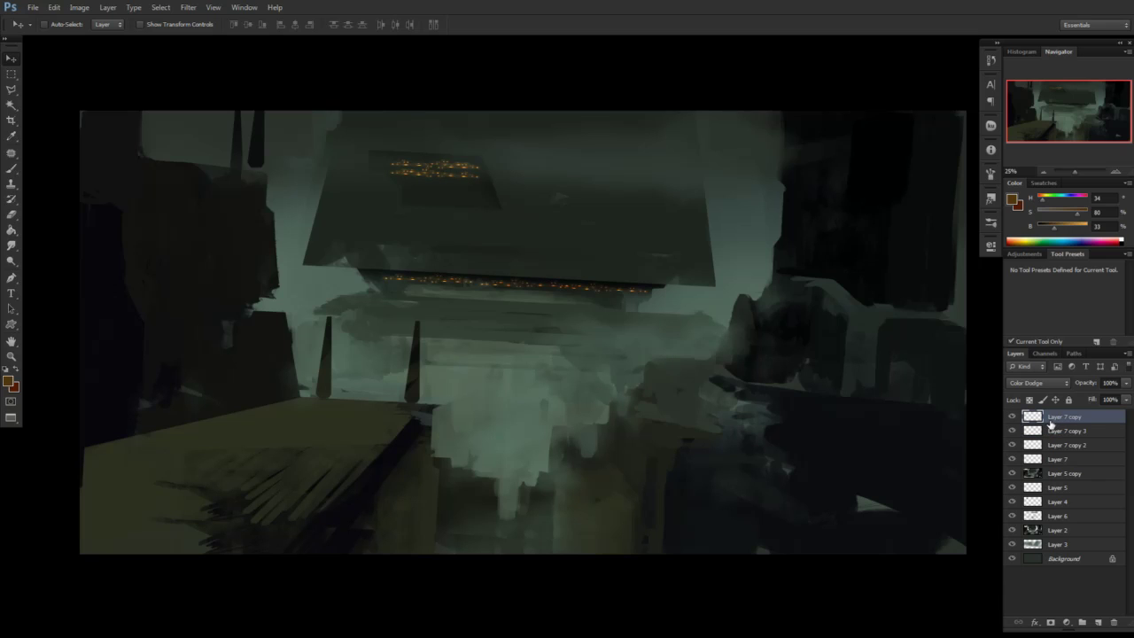
pyautogui.hotkey('ctrl', 'e')
pyautogui.hotkey('ctrl', 'e')
pyautogui.hotkey('ctrl', 'e')
# Duplicate the merged lights layer and set the copy's blend mode to Linear Dodge (Add)
pyautogui.hotkey('ctrl', 'j')
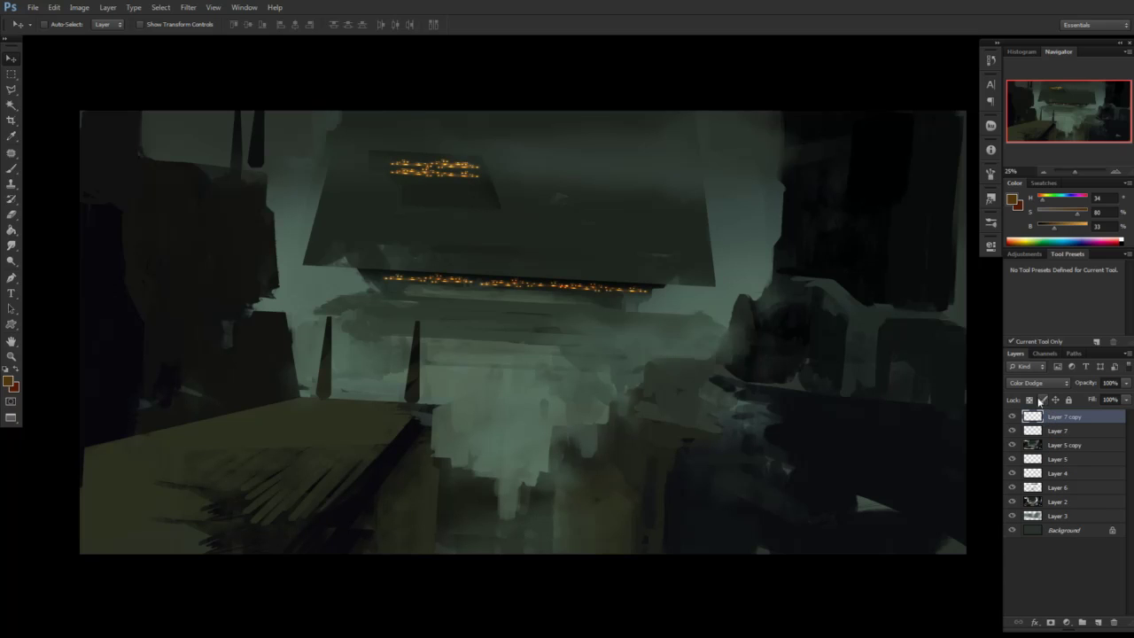
pyautogui.click(1036, 383)
pyautogui.click(1068, 203)
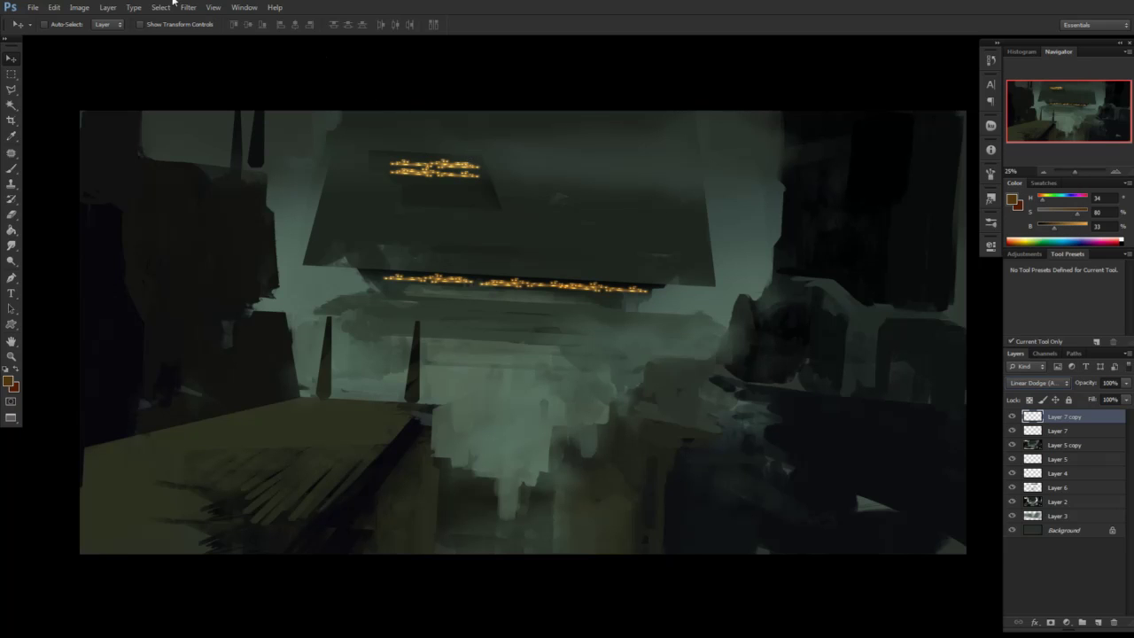
# Apply a slight Gaussian Blur to the duplicated lights to try a soft glow
pyautogui.click(187, 7)
pyautogui.moveTo(235, 130)
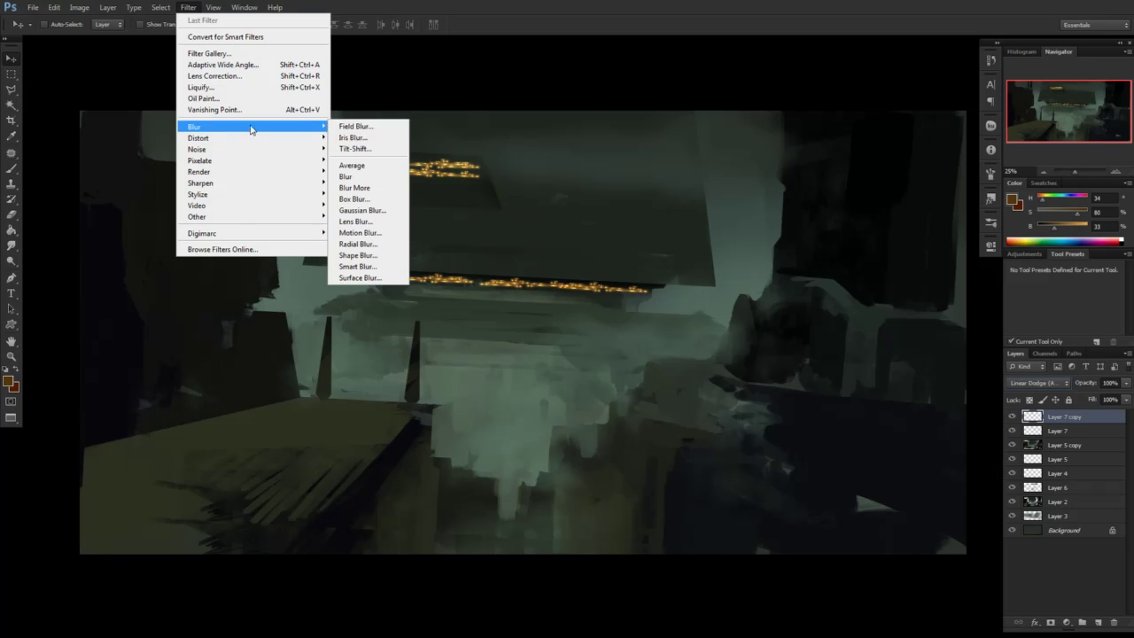
pyautogui.click(377, 209)
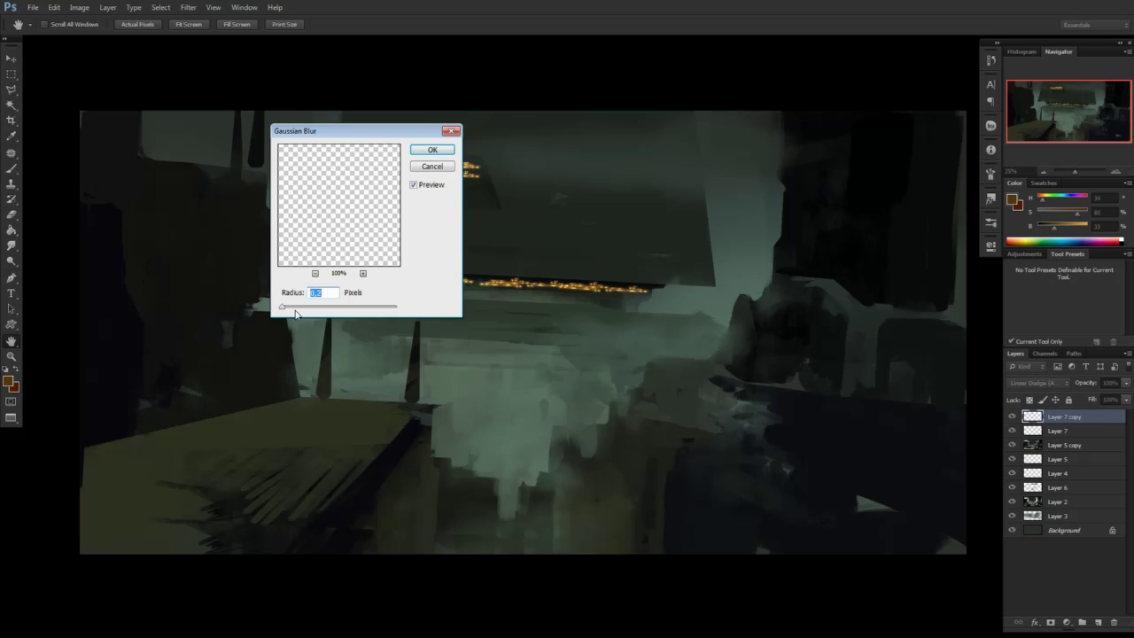
pyautogui.moveTo(295, 308); pyautogui.dragTo(310, 310)
pyautogui.click(433, 150)
# Enlarge the eraser to 200 and partially erase the blurred glow over the panel lights and the block's underside row
pyautogui.press('e')
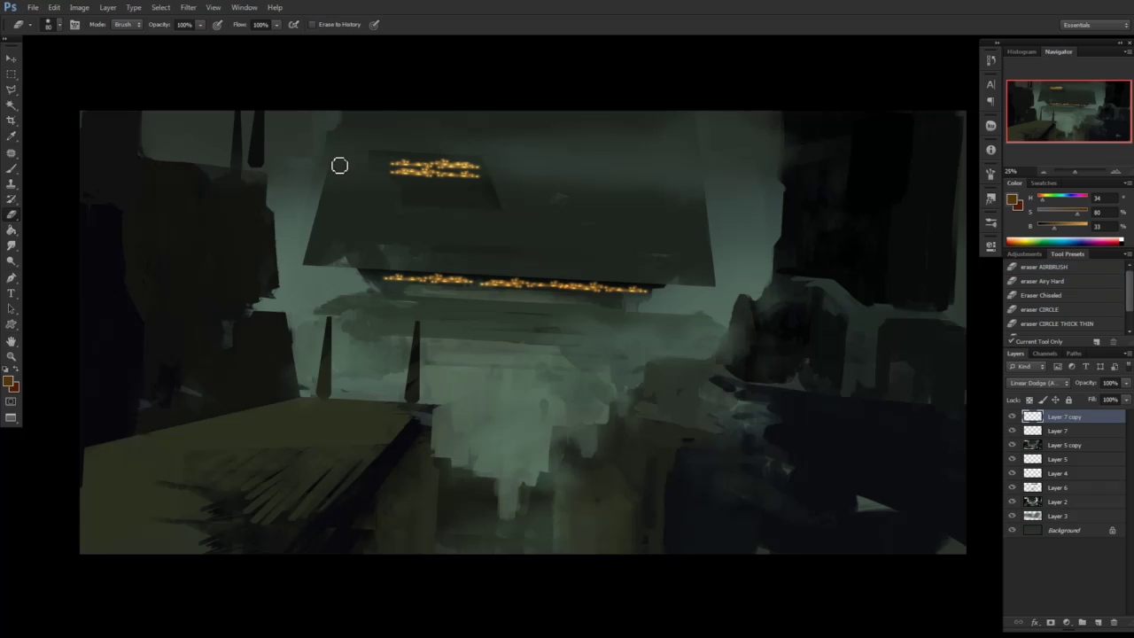
pyautogui.press(']')
pyautogui.press(']')
pyautogui.press(']')
pyautogui.press(']')
pyautogui.press(']')
pyautogui.press(']')
pyautogui.moveTo(399, 166); pyautogui.dragTo(434, 177)
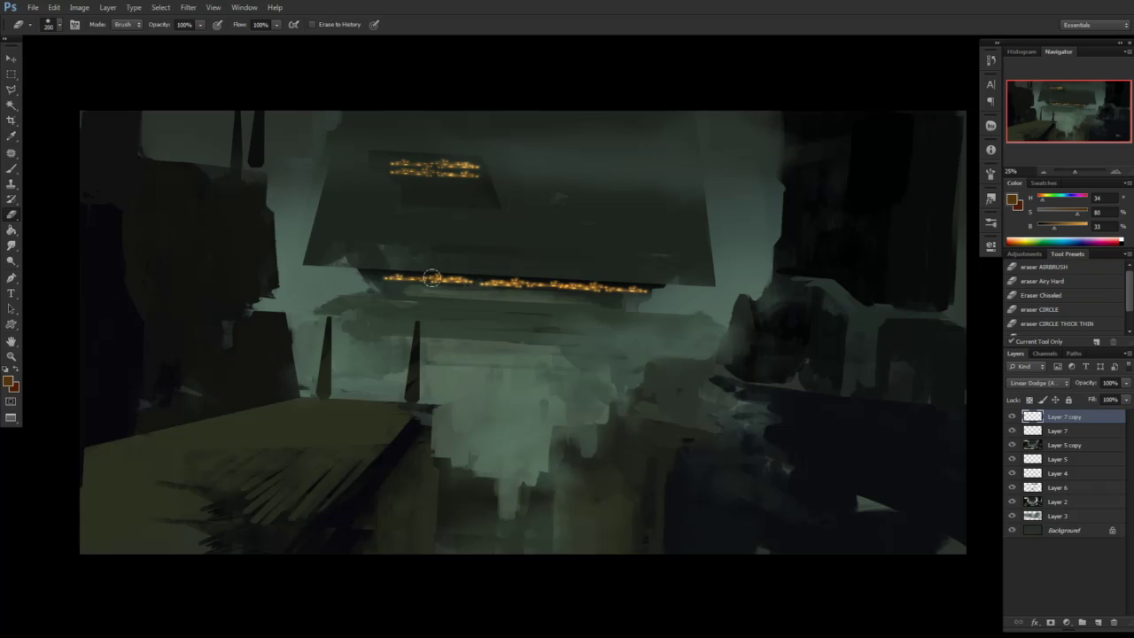
pyautogui.moveTo(431, 278)
pyautogui.mouseDown()
pyautogui.moveTo(504, 282)
pyautogui.moveTo(543, 308)
pyautogui.moveTo(525, 284)
pyautogui.moveTo(599, 281)
pyautogui.moveTo(551, 284)
pyautogui.mouseUp()
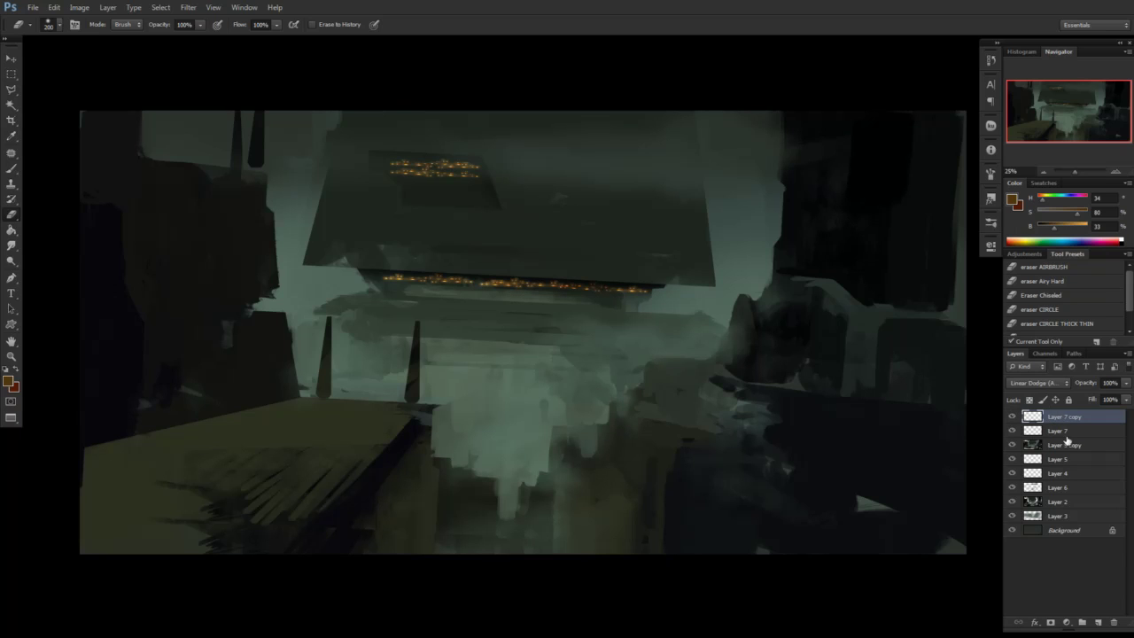
# Thin out the lights on Layer 7 with the eraser and delete the blurred glow copy above it
pyautogui.click(1056, 431)
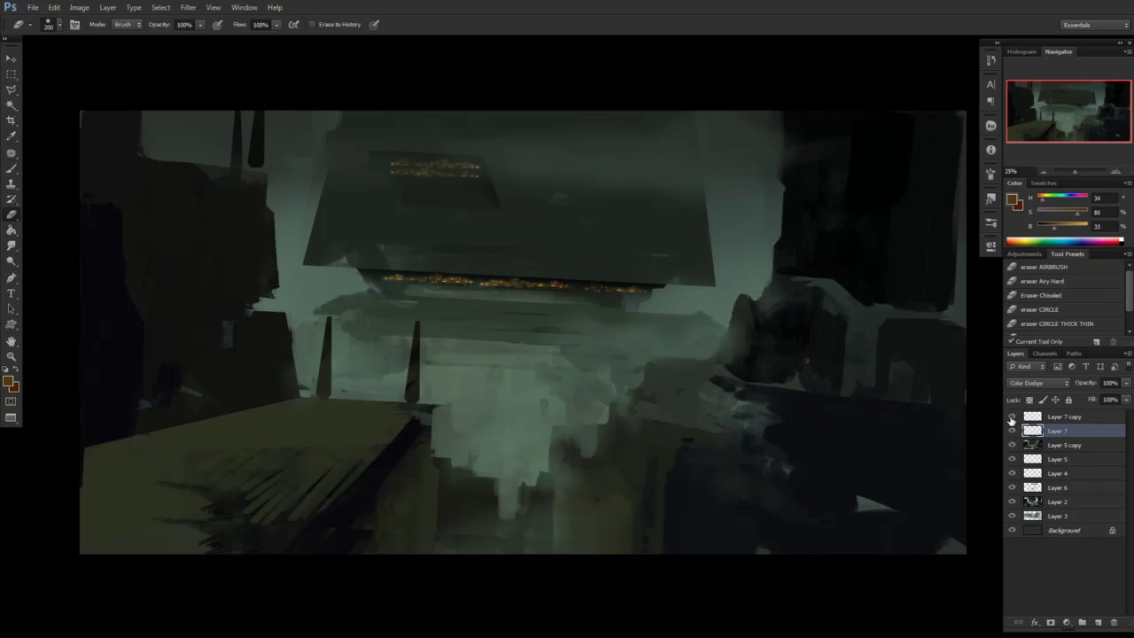
pyautogui.click(1012, 417)
pyautogui.click(1086, 419)
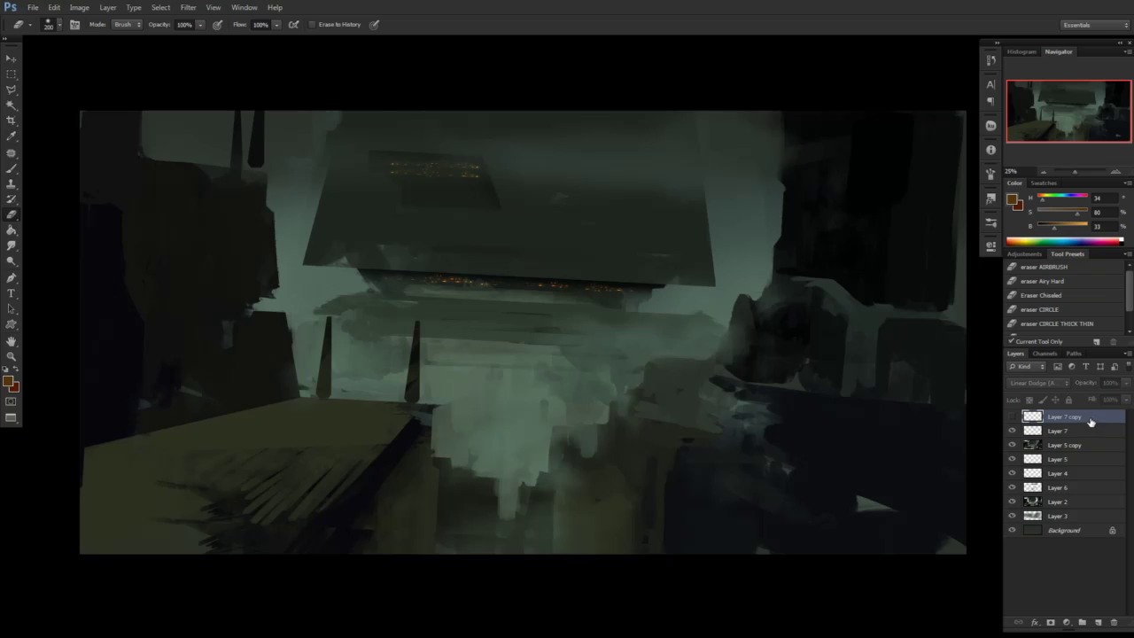
pyautogui.click(1114, 622)
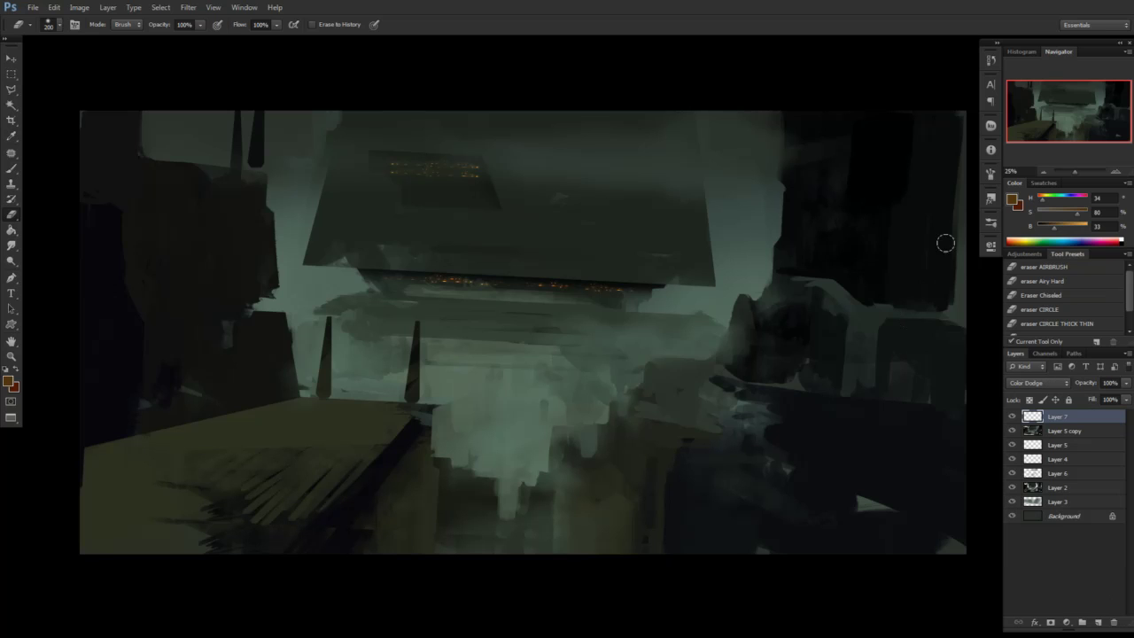
# Add a new layer and select a long, thin horizontal band across the scene just beneath the hanging block
pyautogui.scroll(3, 523, 443)
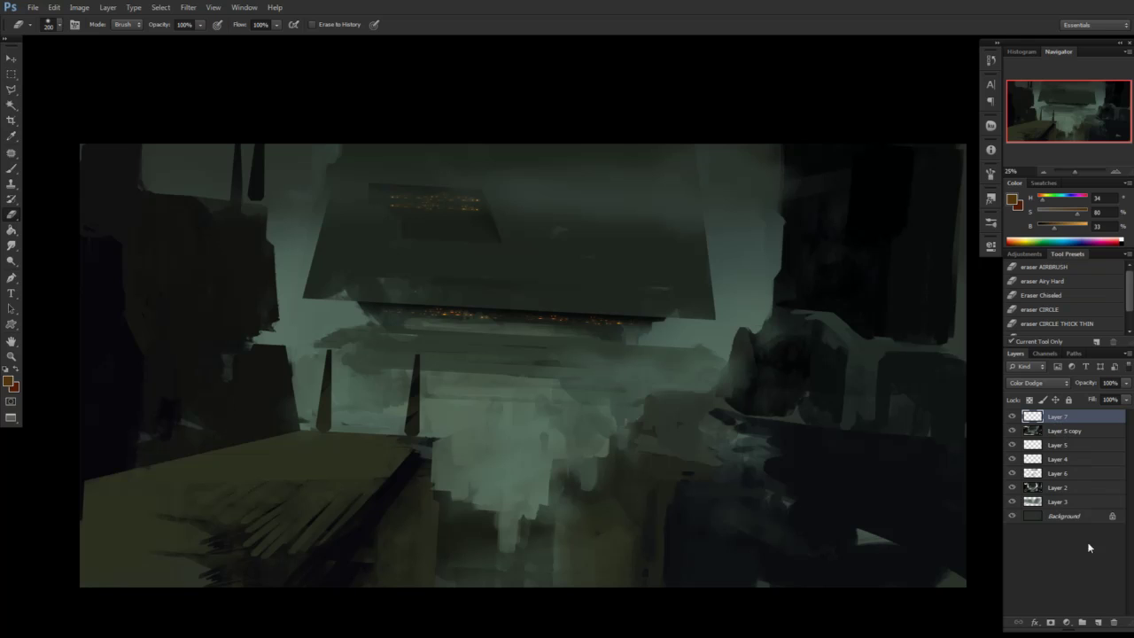
pyautogui.click(1098, 622)
pyautogui.press('m')
pyautogui.moveTo(259, 328); pyautogui.dragTo(471, 338)
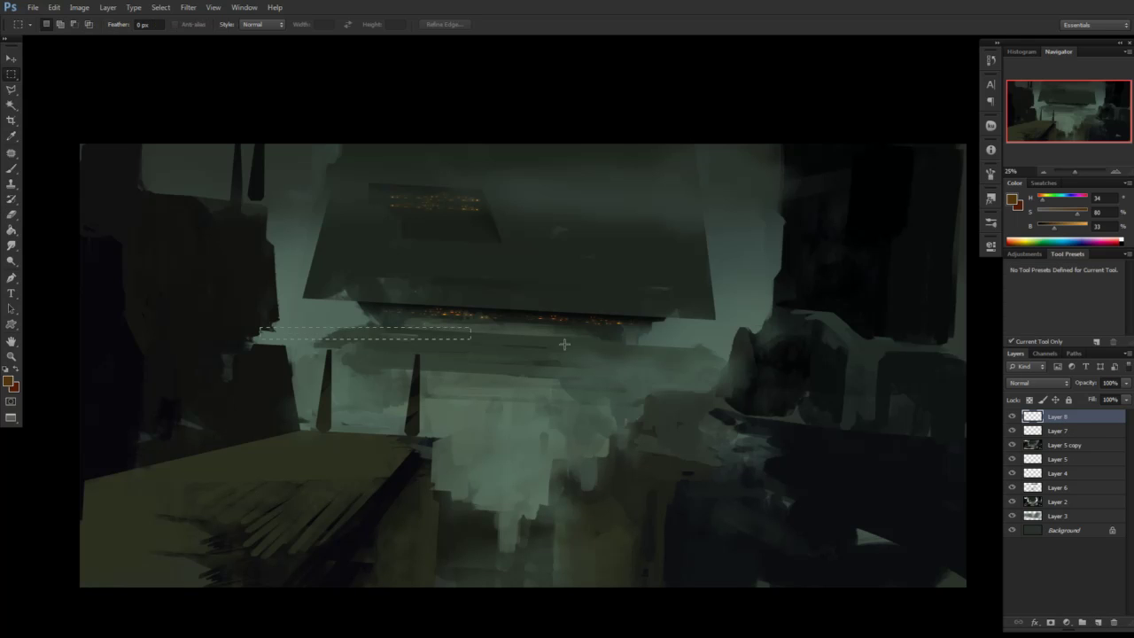
pyautogui.moveTo(564, 344); pyautogui.dragTo(846, 335)
# Prepare a textured brush in Normal mode at size 100 with the gray-green color H 136, S 19, B 23 for painting the band
pyautogui.press('b')
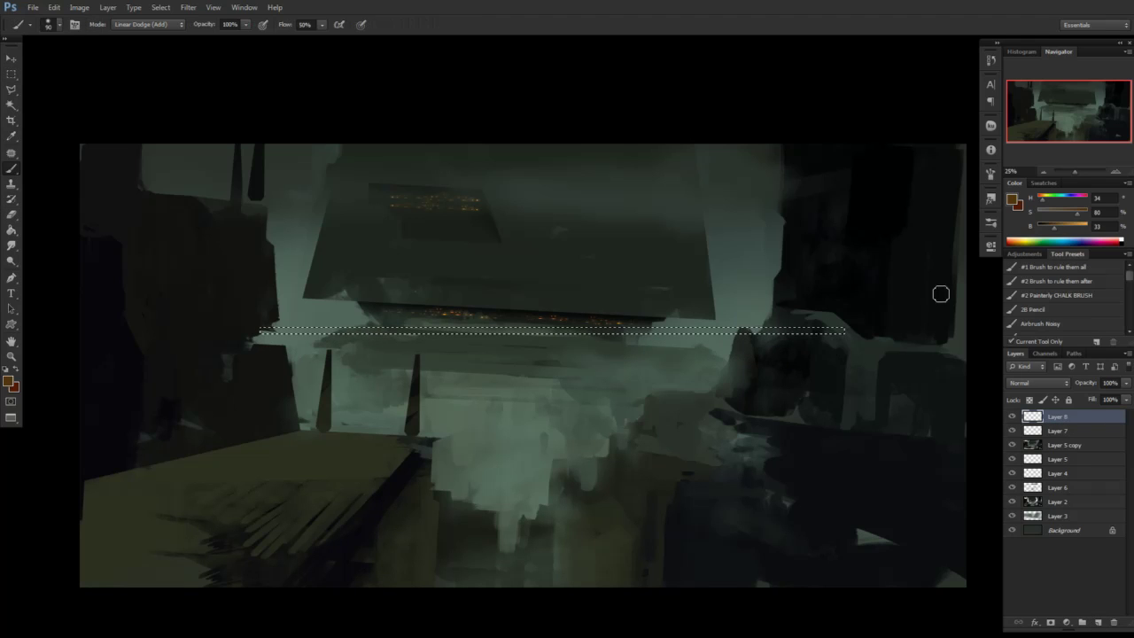
pyautogui.click(1041, 323)
pyautogui.moveTo(634, 354); pyautogui.dragTo(547, 362)
pyautogui.rightClick(502, 348)
pyautogui.doubleClick(633, 460)
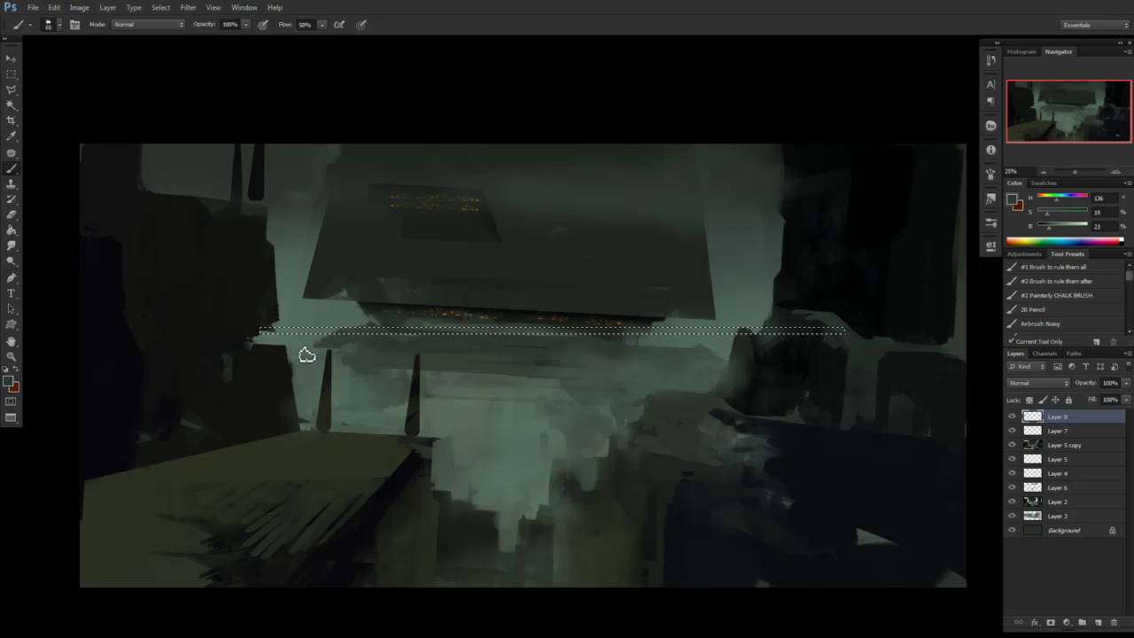
pyautogui.press(']')
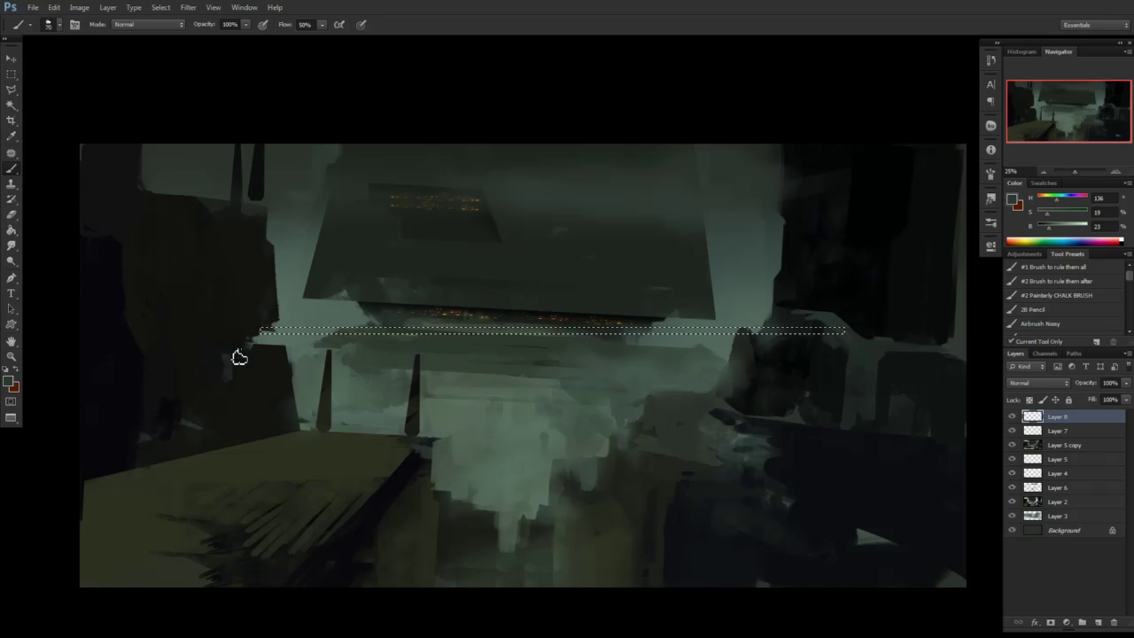
pyautogui.press(']')
pyautogui.press(']')
pyautogui.press(']')
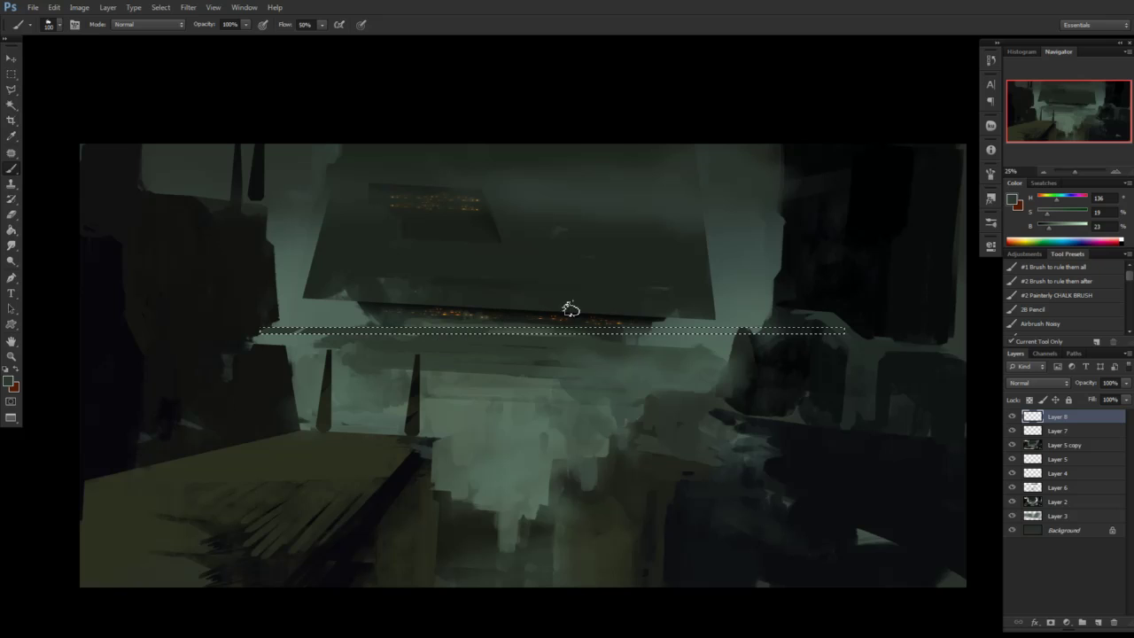
# Fill the thin horizontal strip below the building with dark grey-green, deselect it, and darken it to Lightness -21 with Hue/Saturation
pyautogui.moveTo(516, 332)
pyautogui.mouseDown()
pyautogui.moveTo(696, 316)
pyautogui.moveTo(844, 328)
pyautogui.mouseUp()
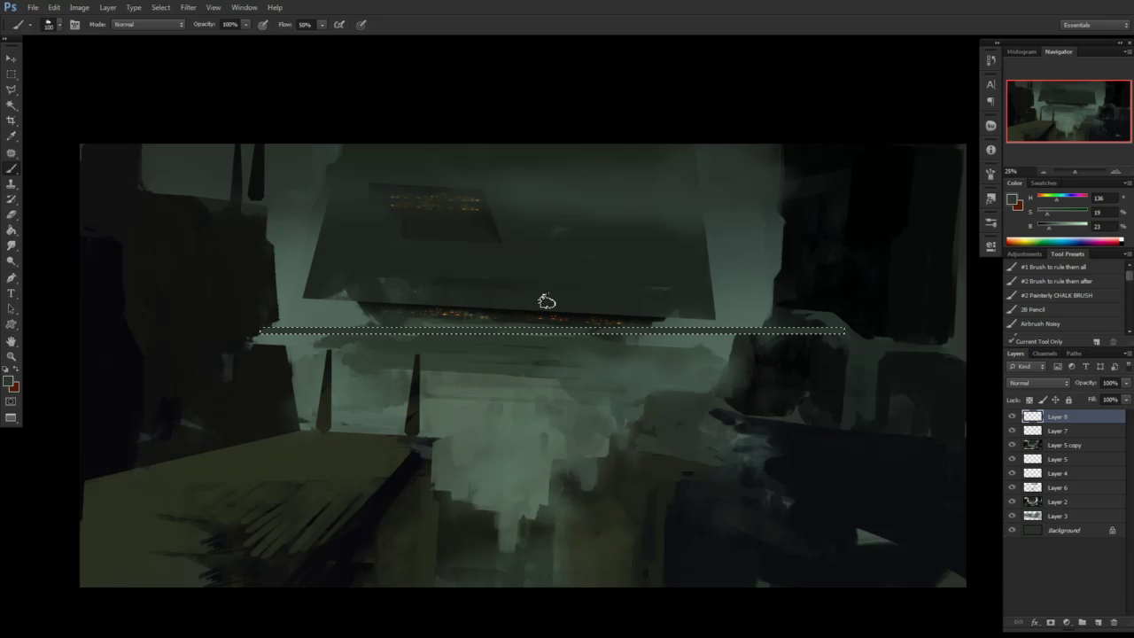
pyautogui.hotkey('ctrl', 'd')
pyautogui.hotkey('ctrl', 'u')
pyautogui.moveTo(926, 298); pyautogui.dragTo(916, 302)
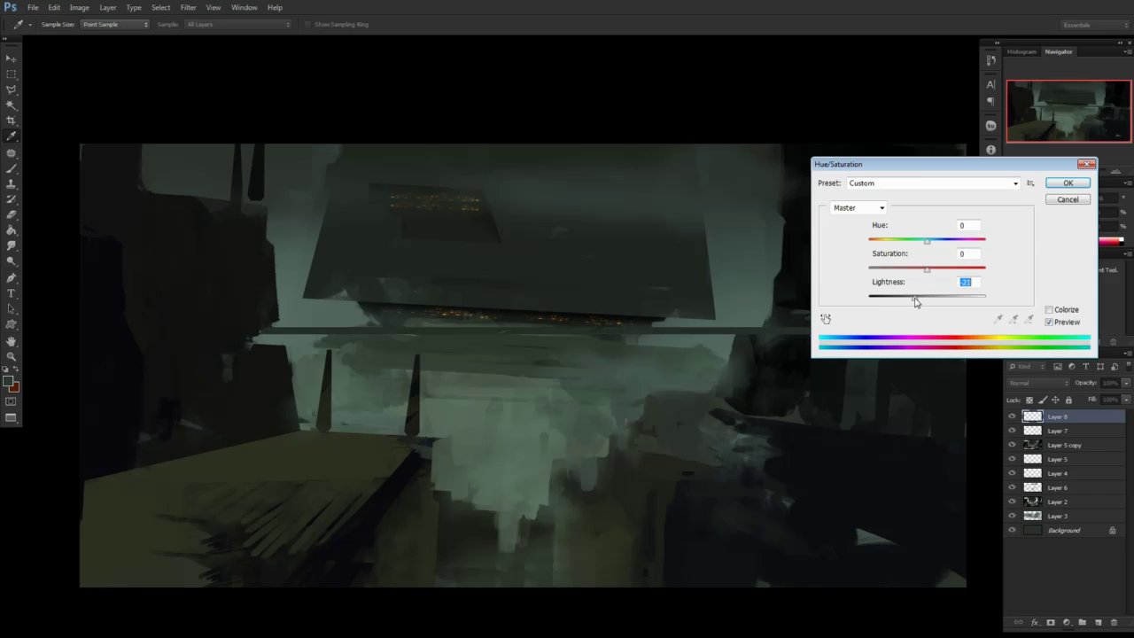
pyautogui.click(1068, 182)
# Scale the strip to about 62% with Free Transform and move it below the building's row of orange lights
pyautogui.hotkey('ctrl', 't')
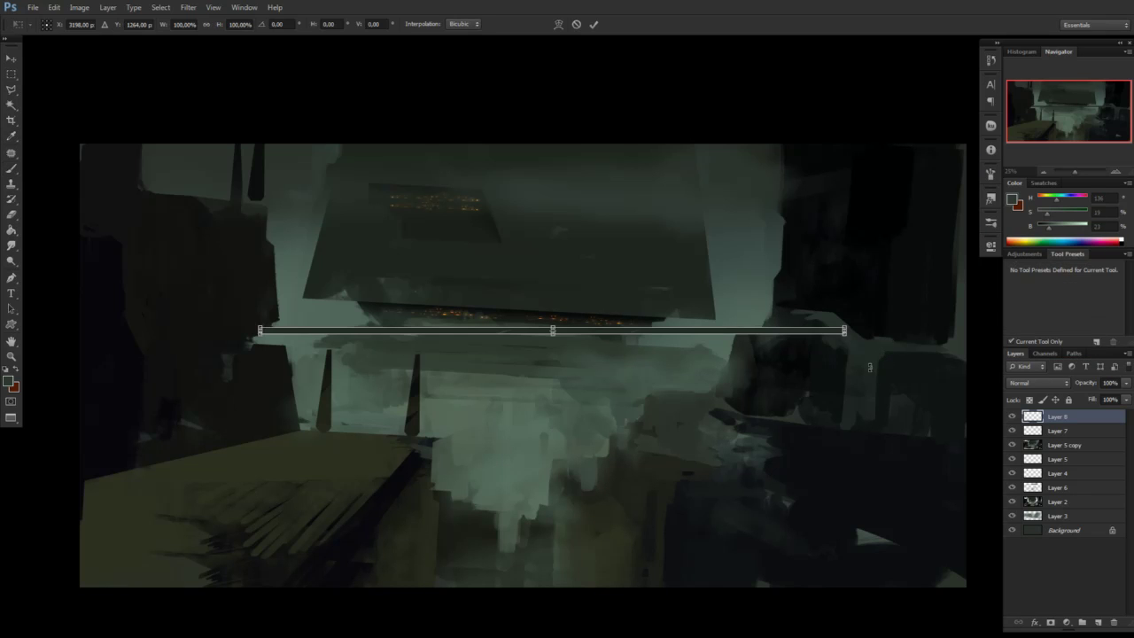
pyautogui.press('b')
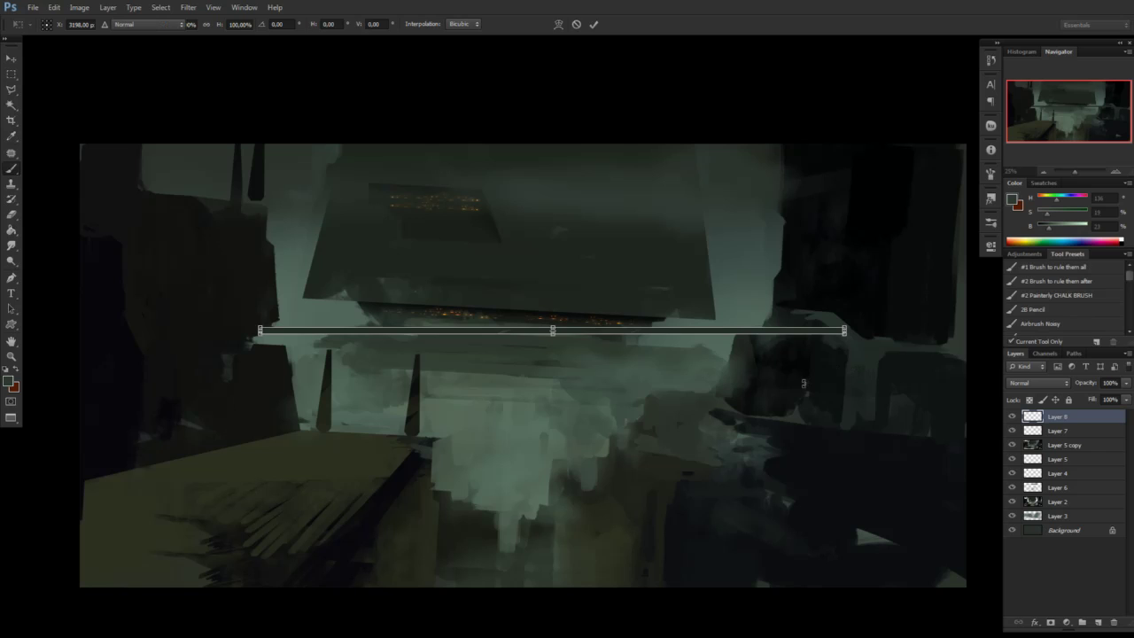
pyautogui.press('v')
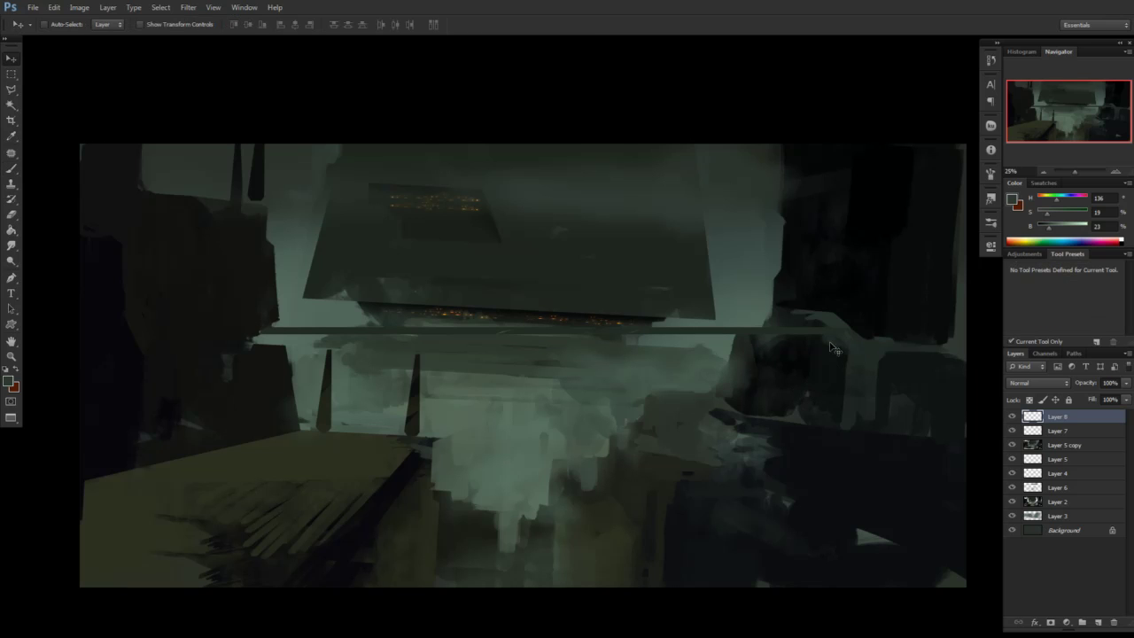
pyautogui.hotkey('ctrl', 't')
pyautogui.moveTo(843, 334); pyautogui.dragTo(623, 332)
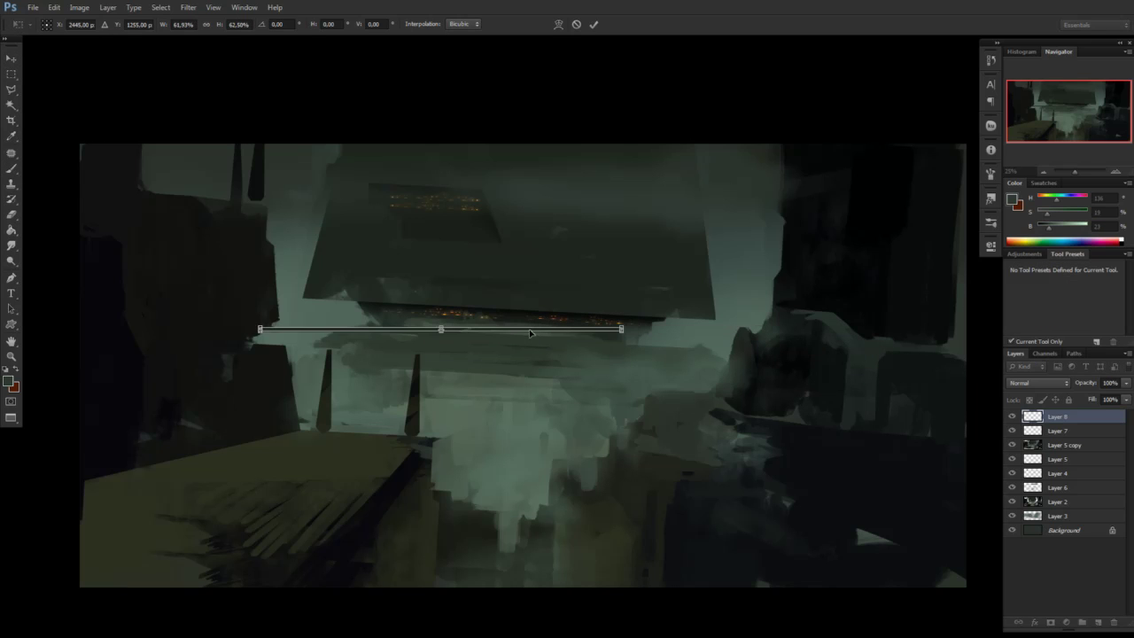
pyautogui.moveTo(531, 333); pyautogui.dragTo(590, 345)
pyautogui.rightClick(590, 346)
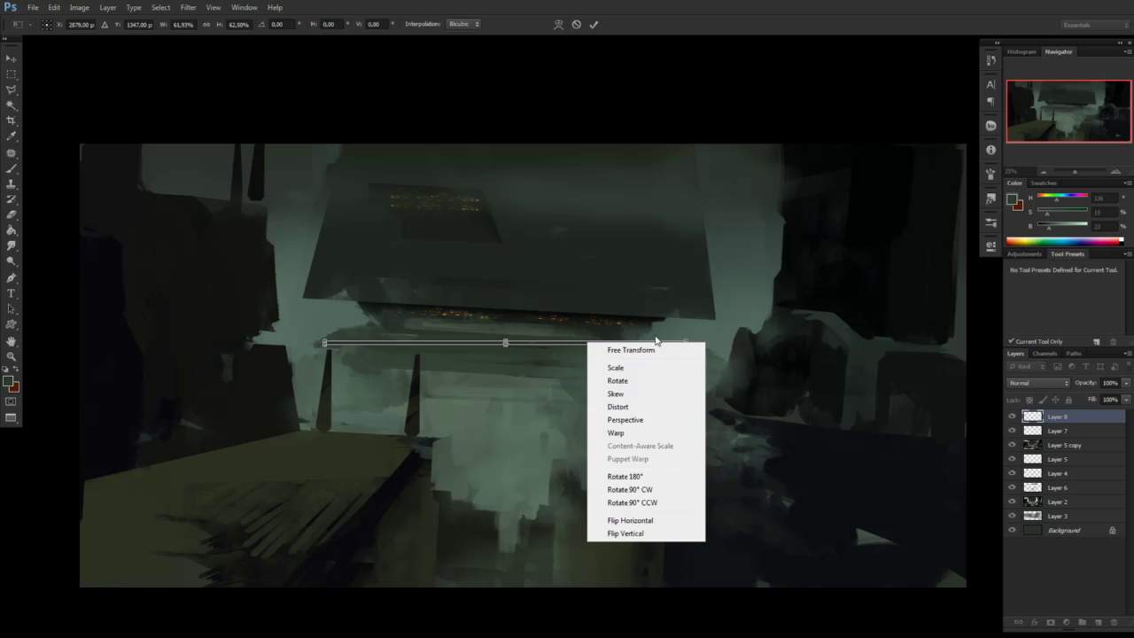
pyautogui.click(689, 350)
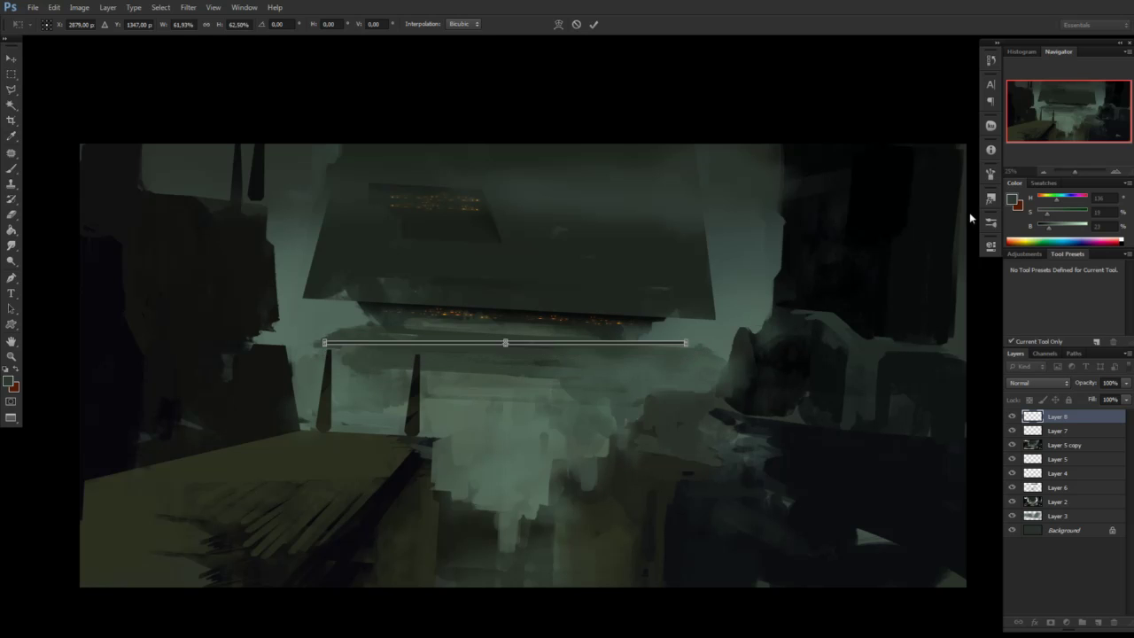
# Tilt the strip about 3° to follow the roof's perspective, thin it to about 37% height, and apply the transform
pyautogui.click(1117, 173)
pyautogui.click(1116, 173)
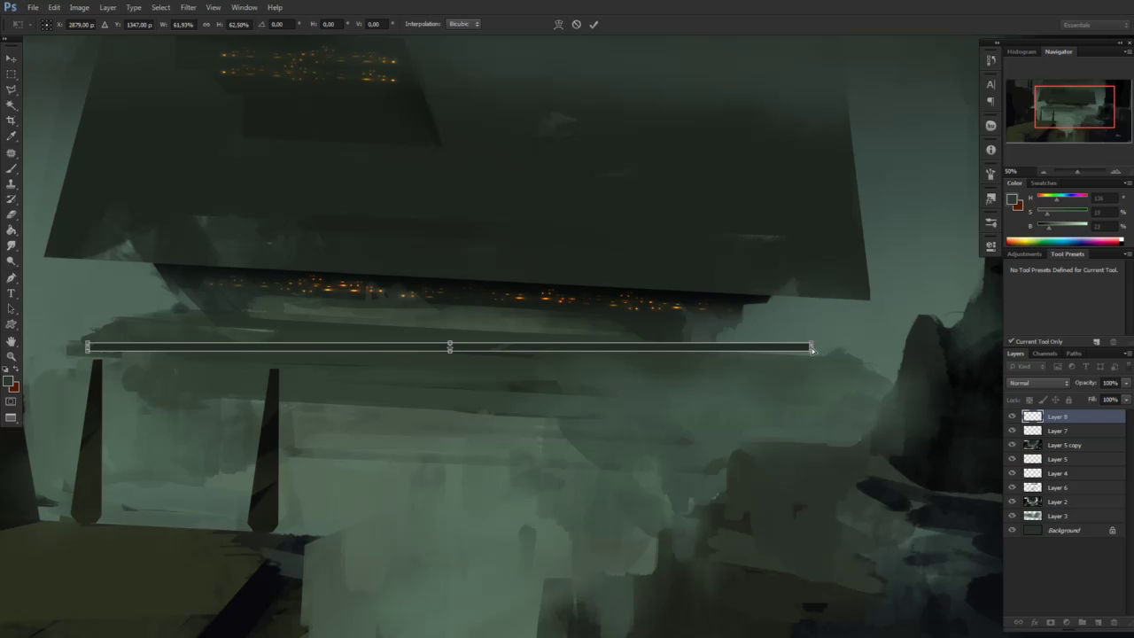
pyautogui.moveTo(812, 348); pyautogui.dragTo(849, 389)
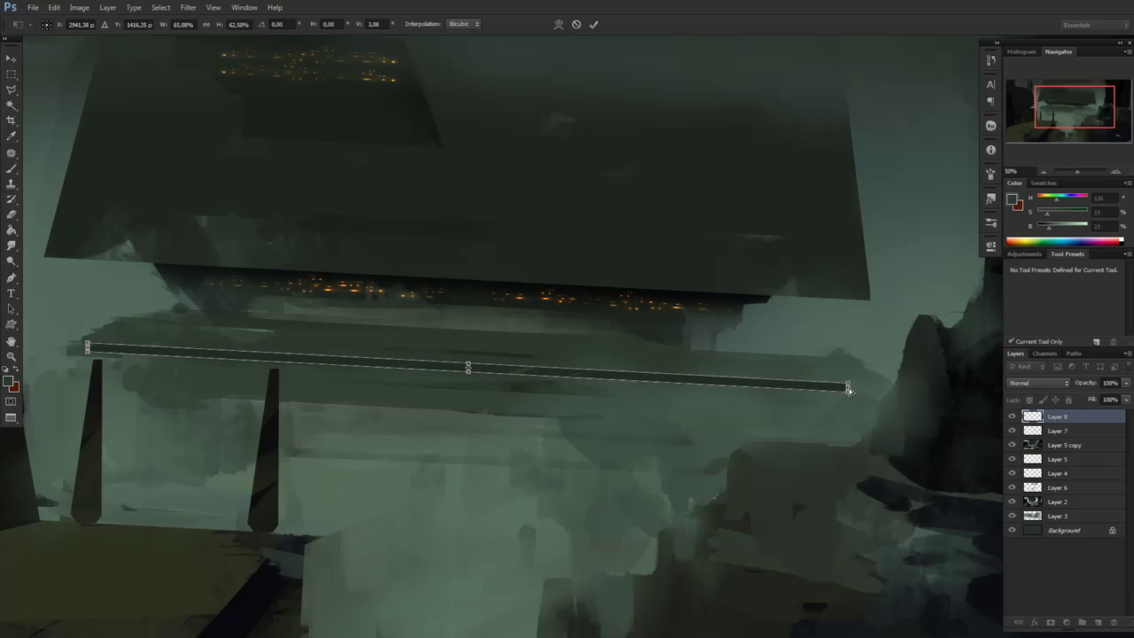
pyautogui.moveTo(470, 377); pyautogui.dragTo(469, 368)
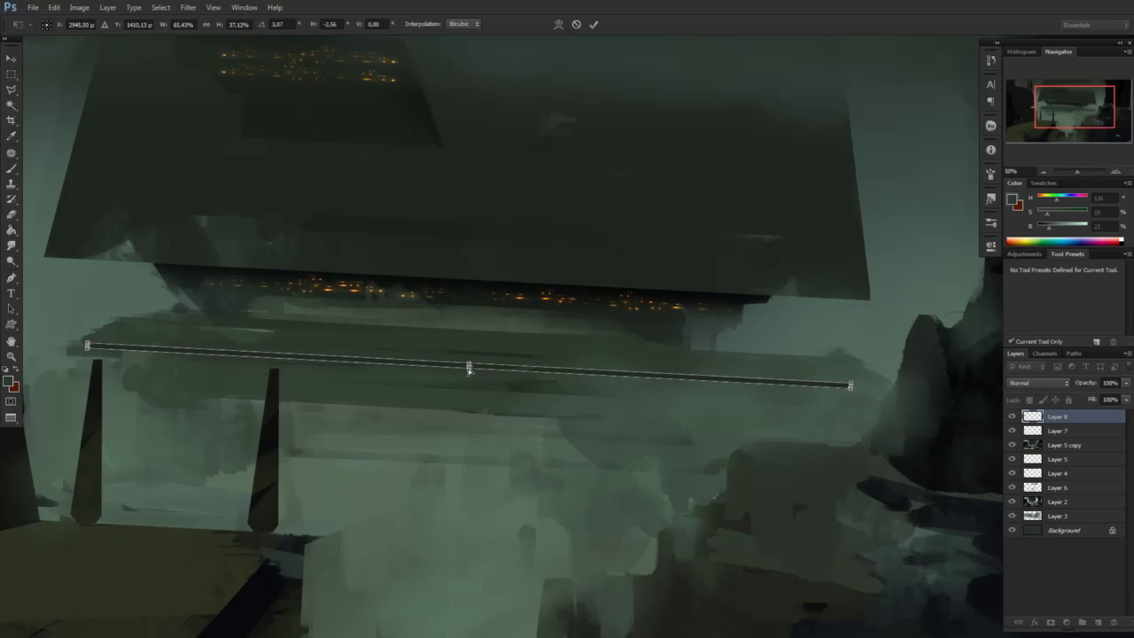
pyautogui.press('Return')
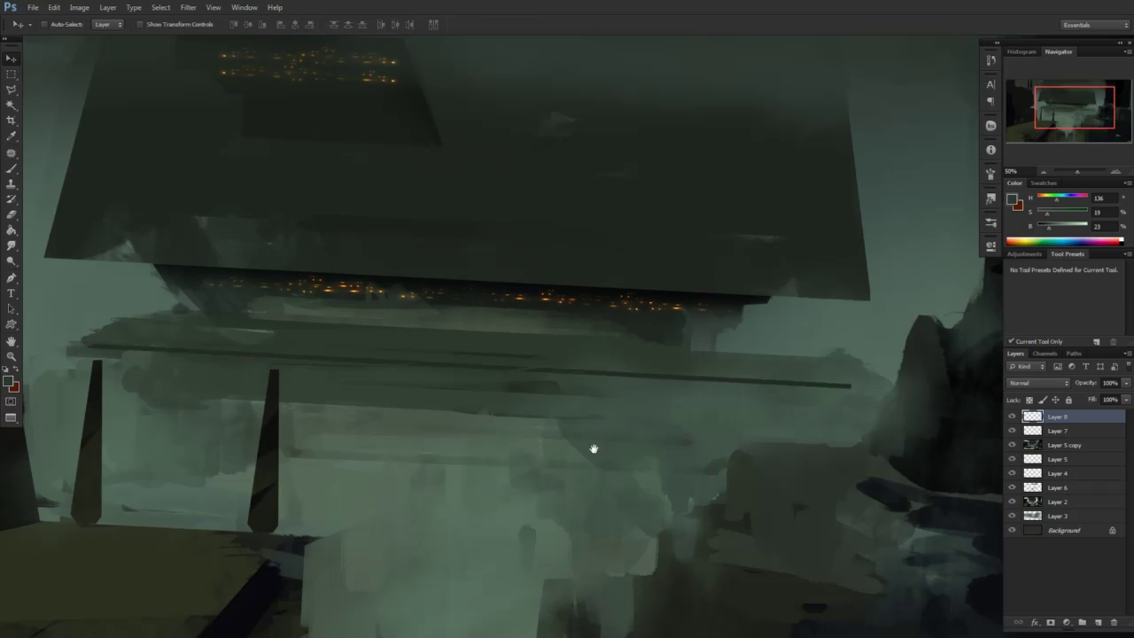
# Duplicate the strip into four closely spaced parallel lines stacked downward and merge the copies into Layer 8
pyautogui.moveTo(592, 449); pyautogui.dragTo(620, 385)
pyautogui.hotkey('ctrl', 'j')
pyautogui.moveTo(602, 274); pyautogui.dragTo(577, 296)
pyautogui.hotkey('ctrl', 'j')
pyautogui.keyDown('alt'); pyautogui.moveTo(577, 301); pyautogui.dragTo(577, 307); pyautogui.keyUp('alt')
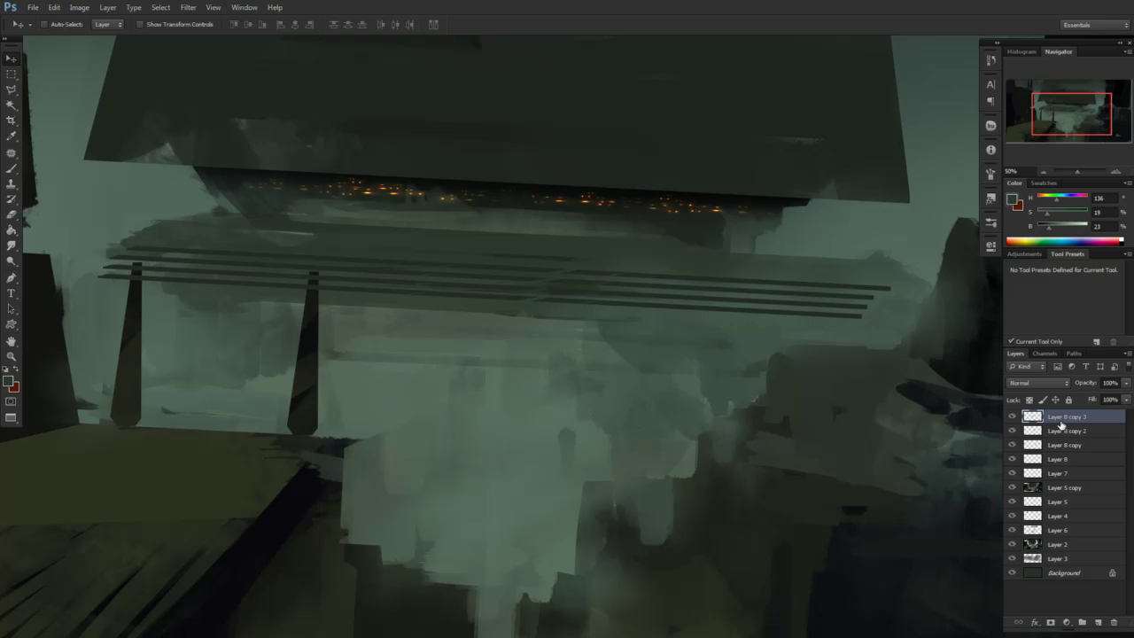
pyautogui.hotkey('ctrl', 'e')
pyautogui.hotkey('ctrl', 'e')
pyautogui.hotkey('ctrl', 'e')
# Partly fade the left and middle sections of the parallel lines with a soft size 200 eraser
pyautogui.press('e')
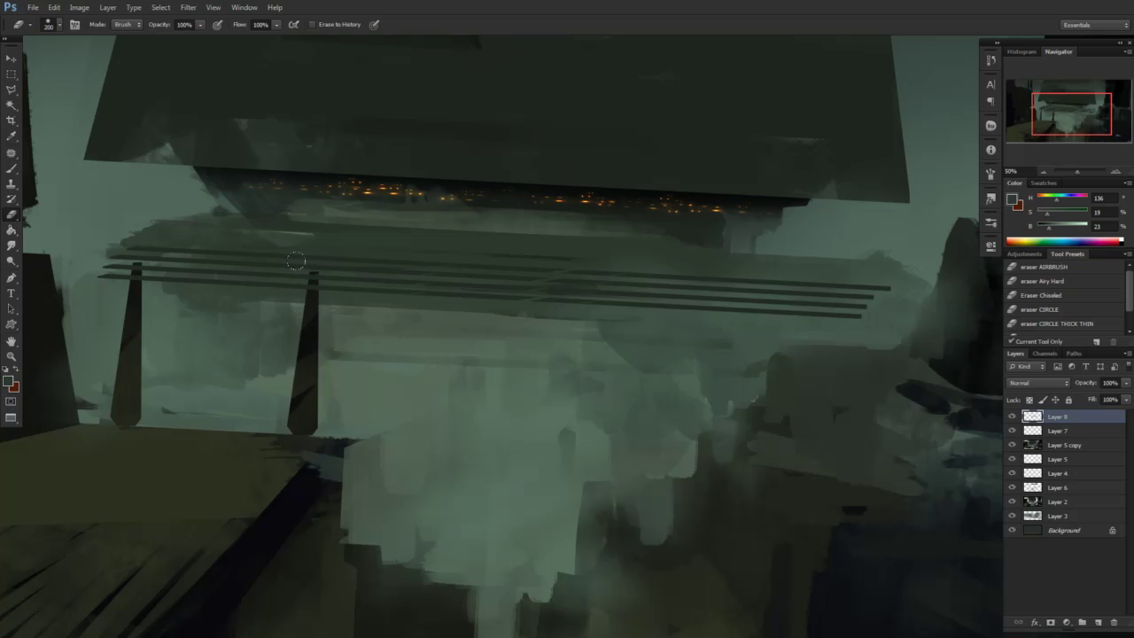
pyautogui.rightClick(317, 277)
pyautogui.doubleClick(503, 358)
pyautogui.click(1053, 269)
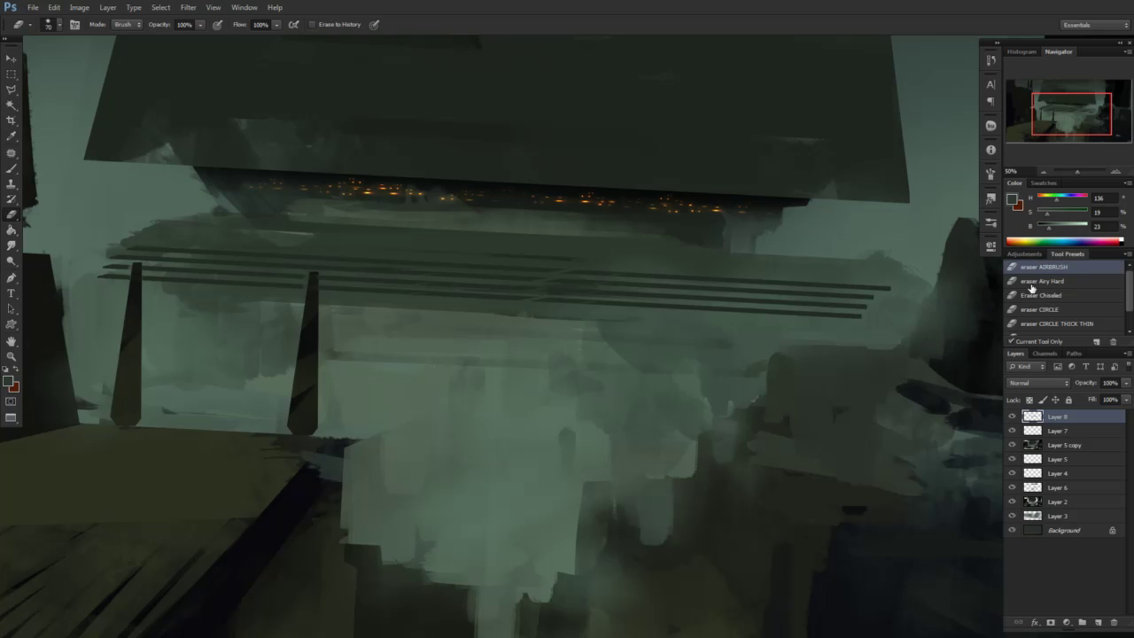
pyautogui.press(']')
pyautogui.press(']')
pyautogui.press(']')
pyautogui.moveTo(116, 265); pyautogui.dragTo(281, 279)
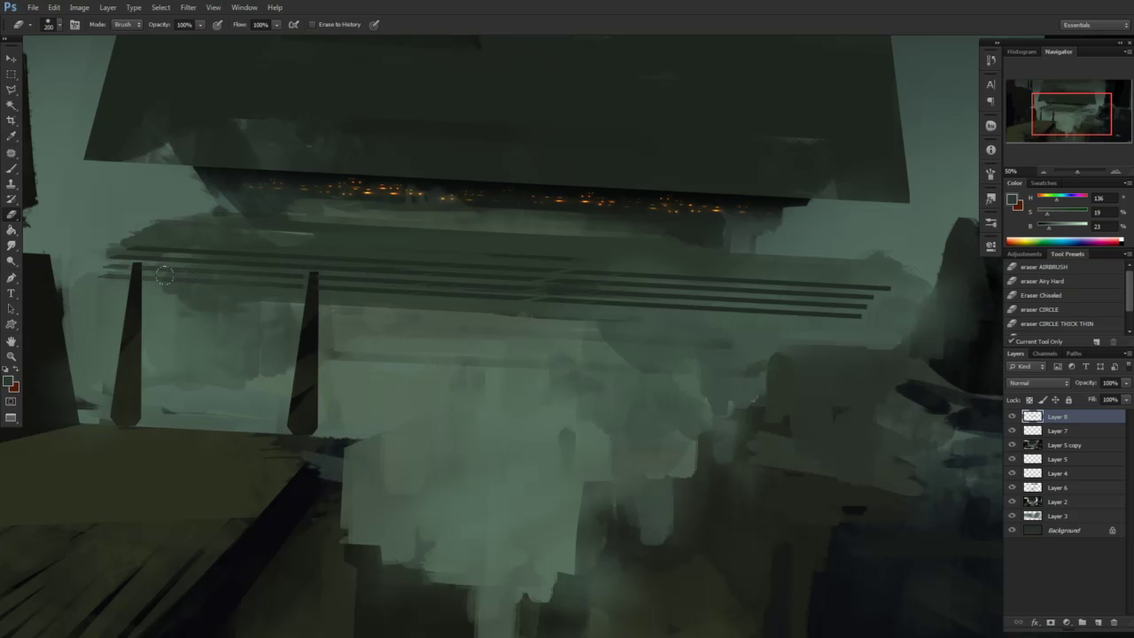
pyautogui.moveTo(669, 249); pyautogui.dragTo(642, 277)
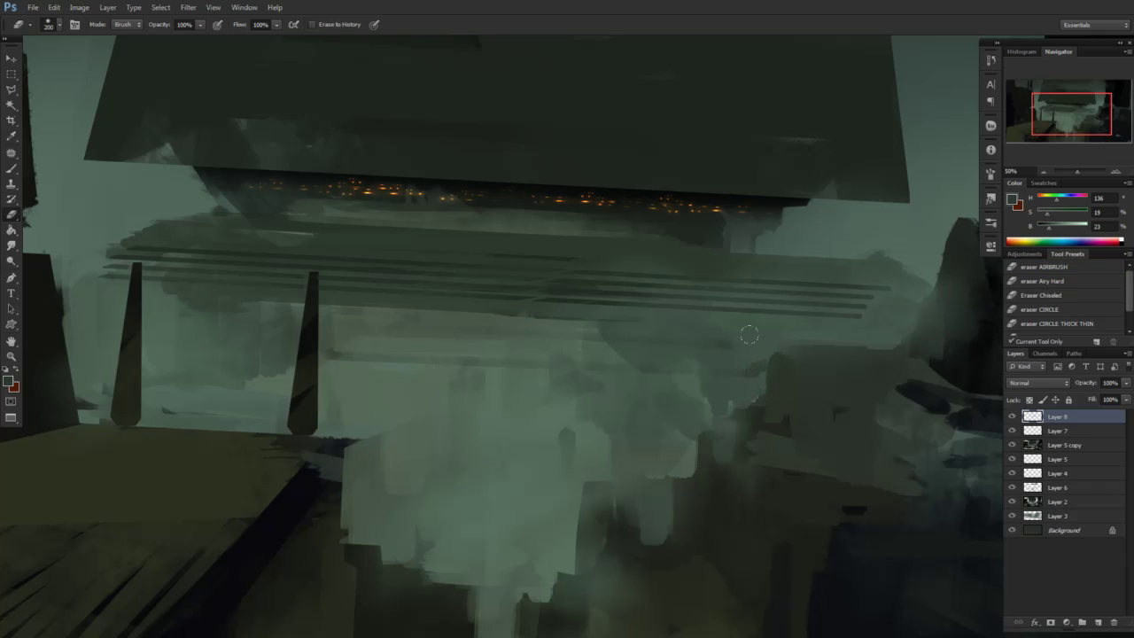
# Break up the right ends of the parallel lines with a textured eraser
pyautogui.rightClick(778, 332)
pyautogui.click(950, 416)
pyautogui.moveTo(888, 286)
pyautogui.mouseDown()
pyautogui.moveTo(869, 285)
pyautogui.moveTo(863, 325)
pyautogui.mouseUp()
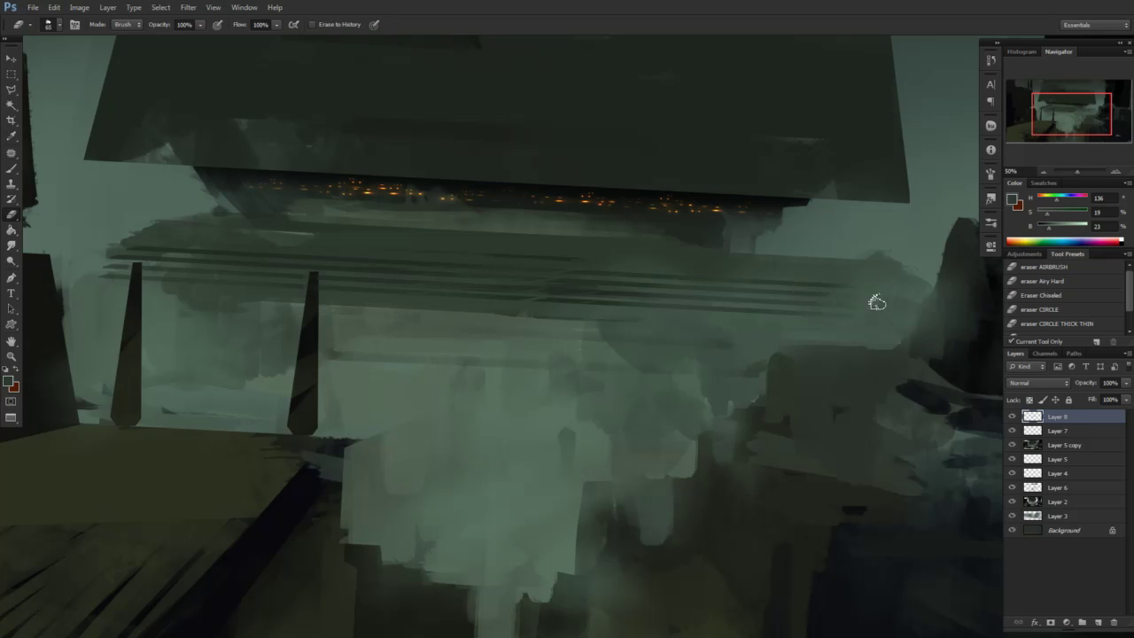
# Lasso thin strips along the wooden platform's back and diagonal side edges and paint them dark olive
pyautogui.click(1043, 172)
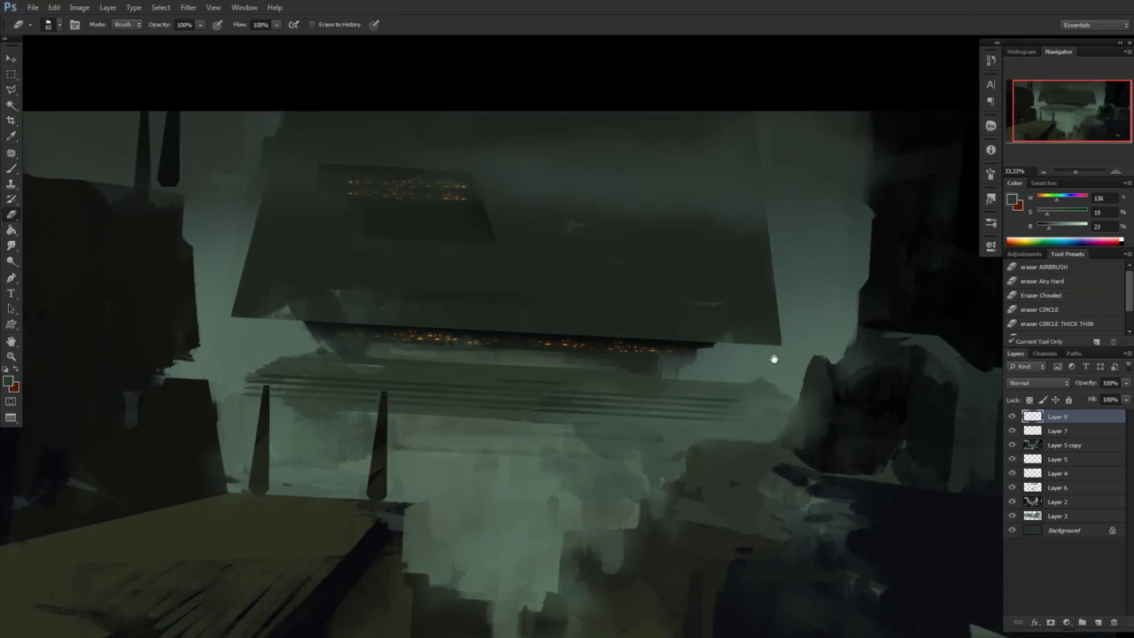
pyautogui.click(1046, 170)
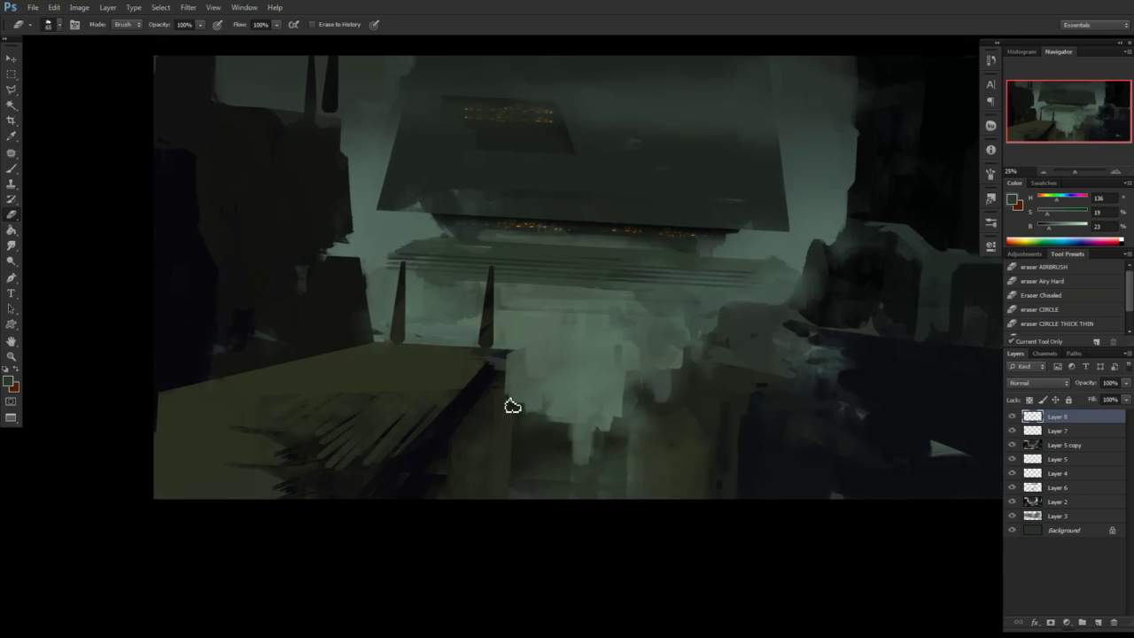
pyautogui.press('l')
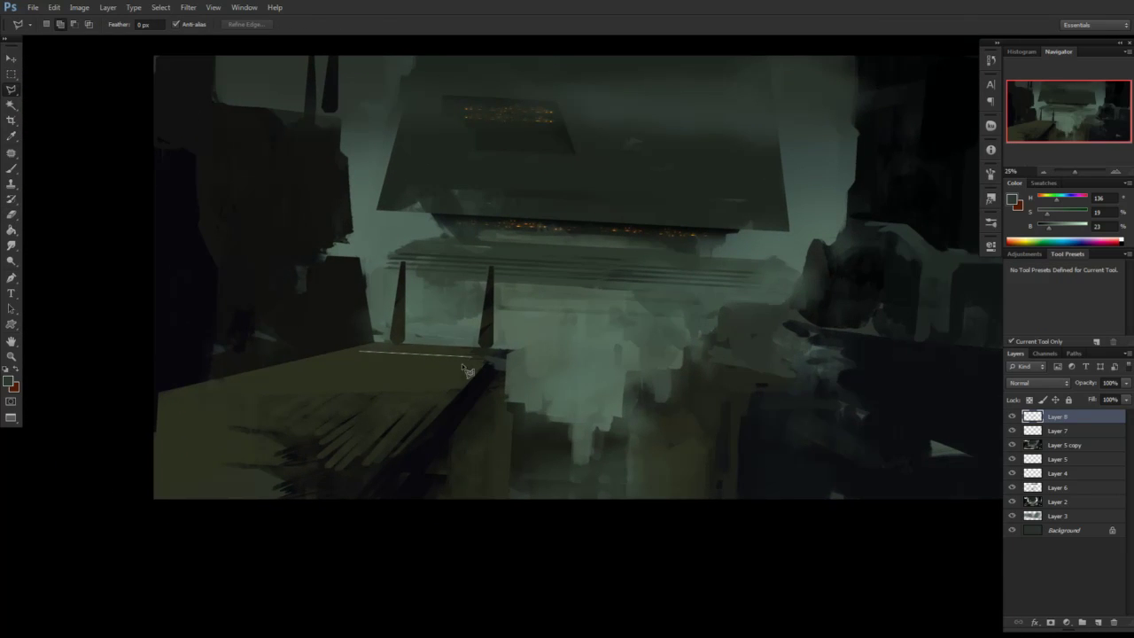
pyautogui.click(275, 521)
pyautogui.click(289, 524)
pyautogui.click(487, 358)
pyautogui.click(276, 521)
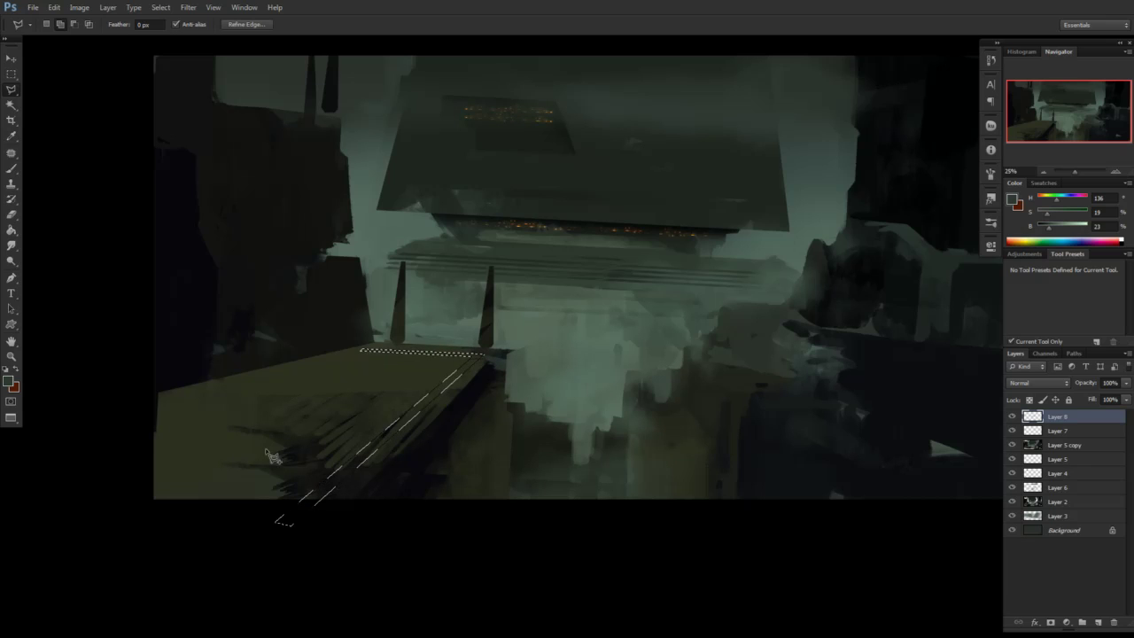
pyautogui.press('b')
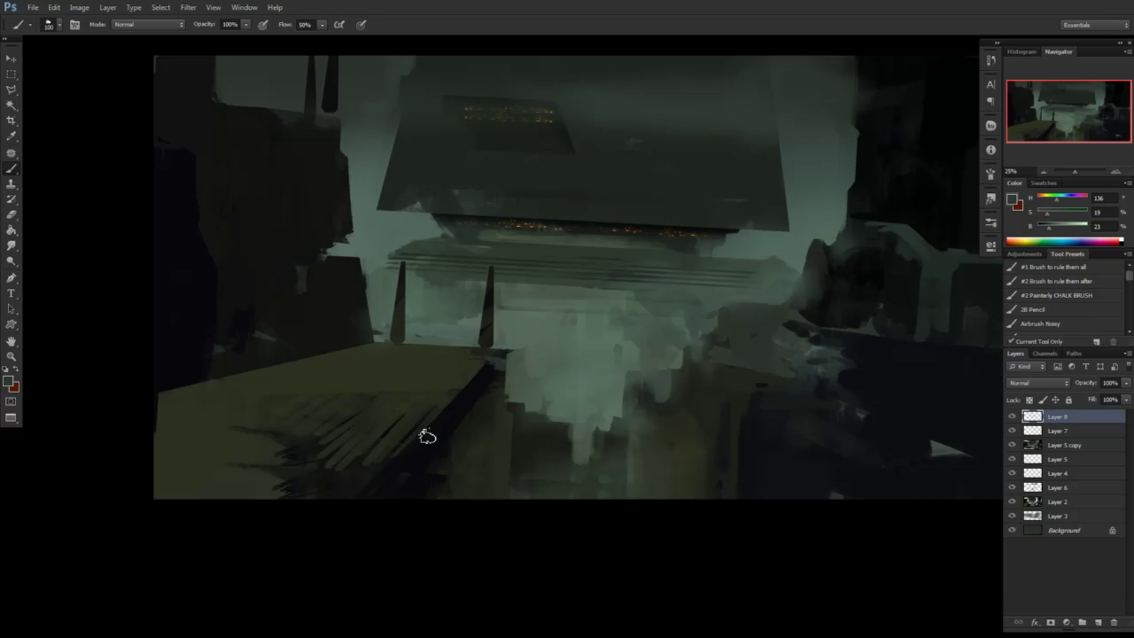
pyautogui.moveTo(1051, 233); pyautogui.dragTo(1043, 232)
pyautogui.moveTo(479, 358)
pyautogui.mouseDown()
pyautogui.moveTo(313, 517)
pyautogui.moveTo(325, 522)
pyautogui.mouseUp()
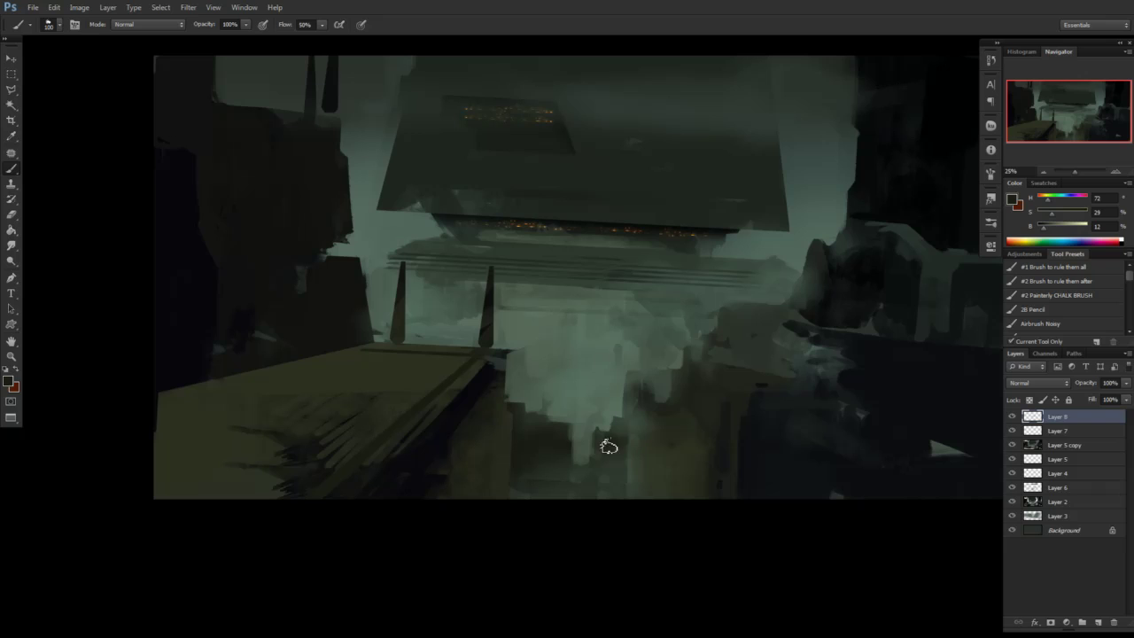
# Paint a dark vertical shape in the bright central mist and blend around it with colours sampled from the canvas
pyautogui.keyDown('alt'); pyautogui.click(611, 344); pyautogui.keyUp('alt')
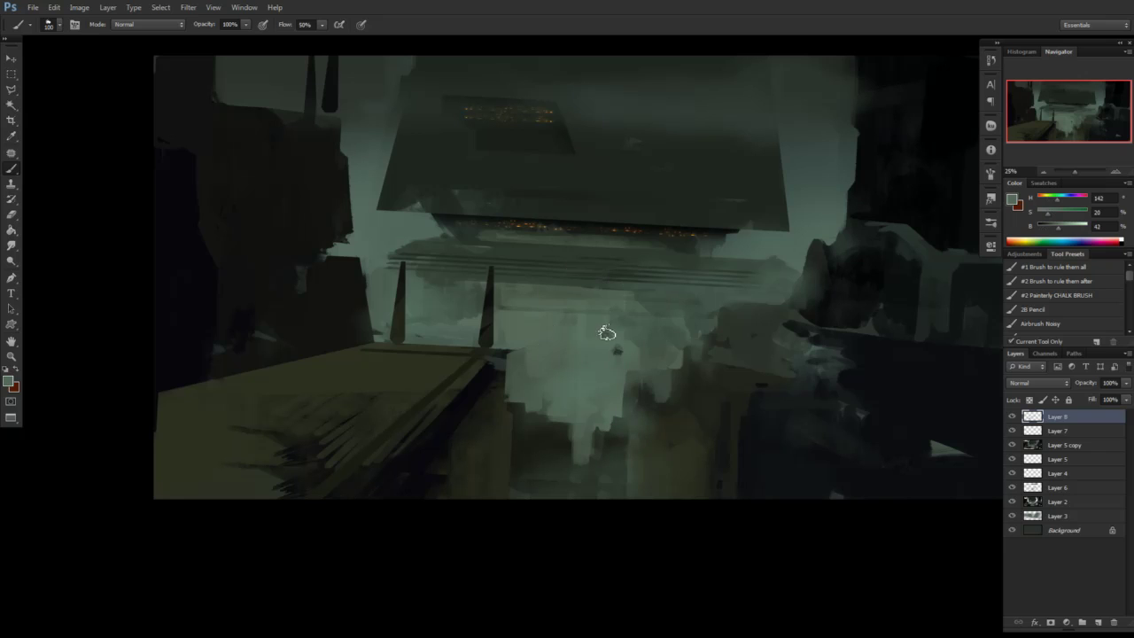
pyautogui.keyDown('alt'); pyautogui.click(615, 350); pyautogui.keyUp('alt')
pyautogui.moveTo(617, 348); pyautogui.dragTo(611, 423)
pyautogui.hotkey('ctrl', 'z')
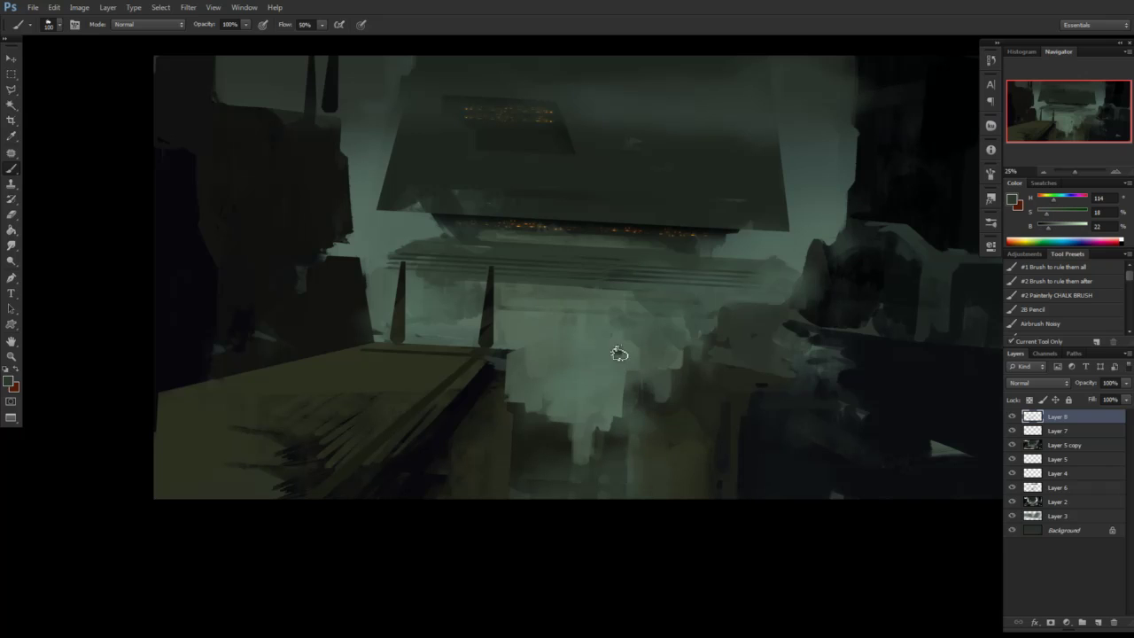
pyautogui.moveTo(618, 352); pyautogui.dragTo(615, 412)
pyautogui.keyDown('alt'); pyautogui.click(612, 354); pyautogui.keyUp('alt')
pyautogui.keyDown('alt'); pyautogui.click(618, 367); pyautogui.keyUp('alt')
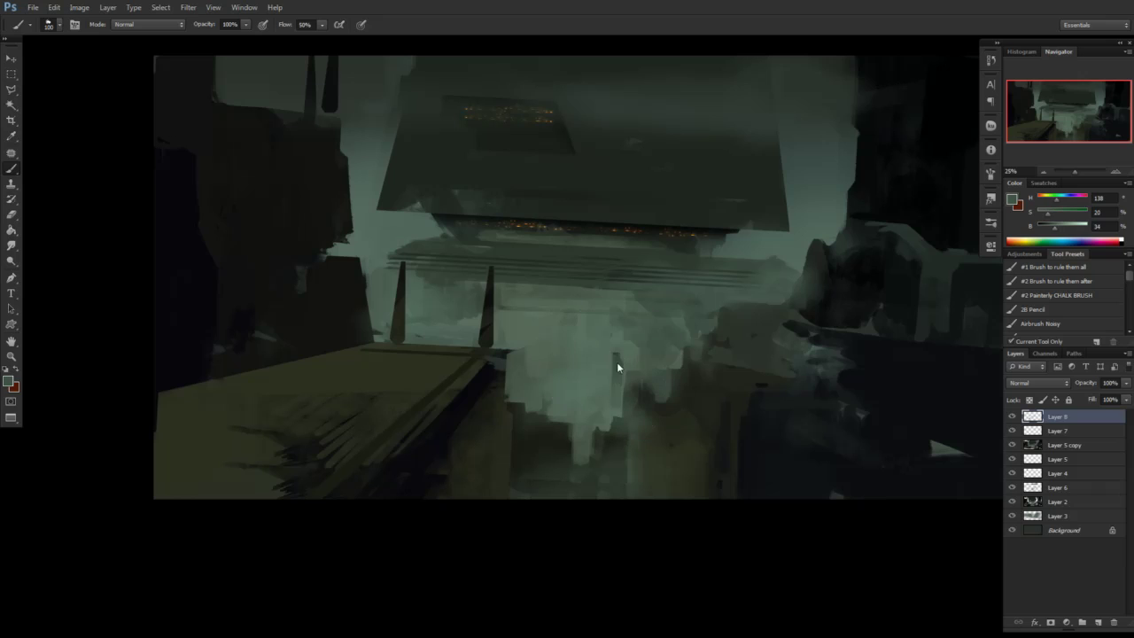
pyautogui.keyDown('alt'); pyautogui.click(561, 375); pyautogui.keyUp('alt')
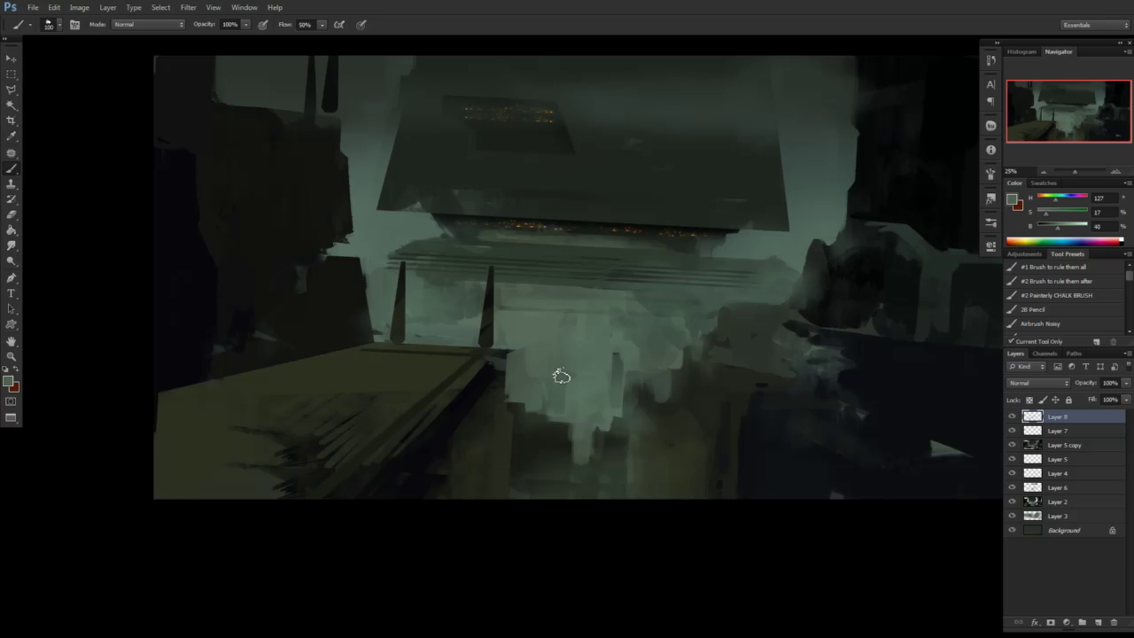
pyautogui.keyDown('alt'); pyautogui.click(568, 445); pyautogui.keyUp('alt')
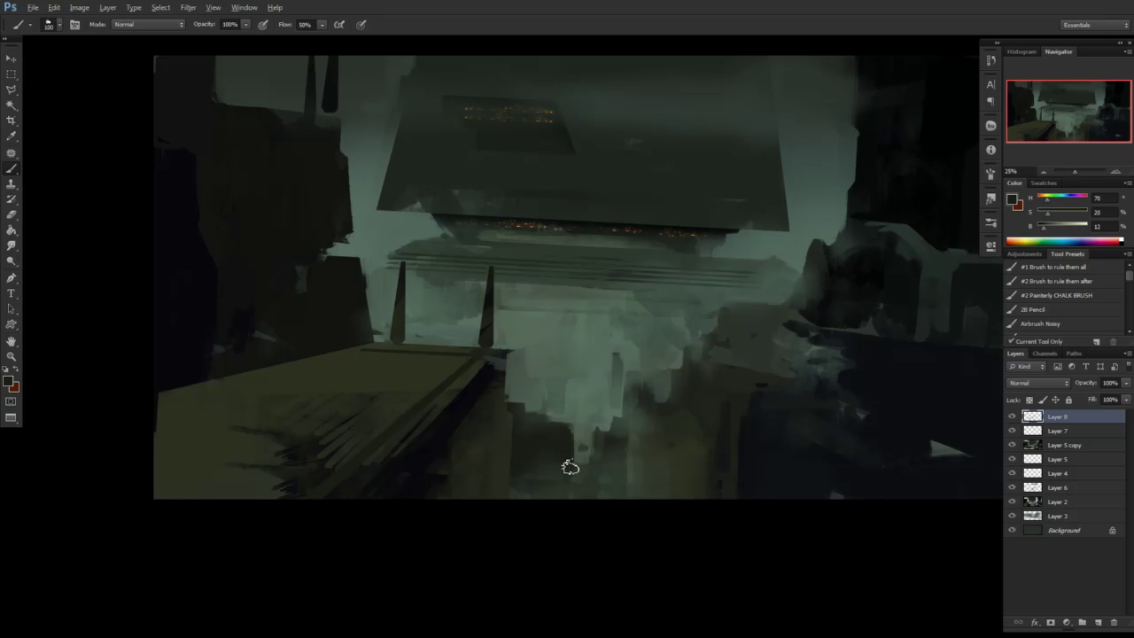
# Paint soft grey-green mist across the lower middle of the painting using the Airbrush Noisy preset at size 900
pyautogui.click(1052, 324)
pyautogui.keyDown('alt'); pyautogui.click(582, 441); pyautogui.keyUp('alt')
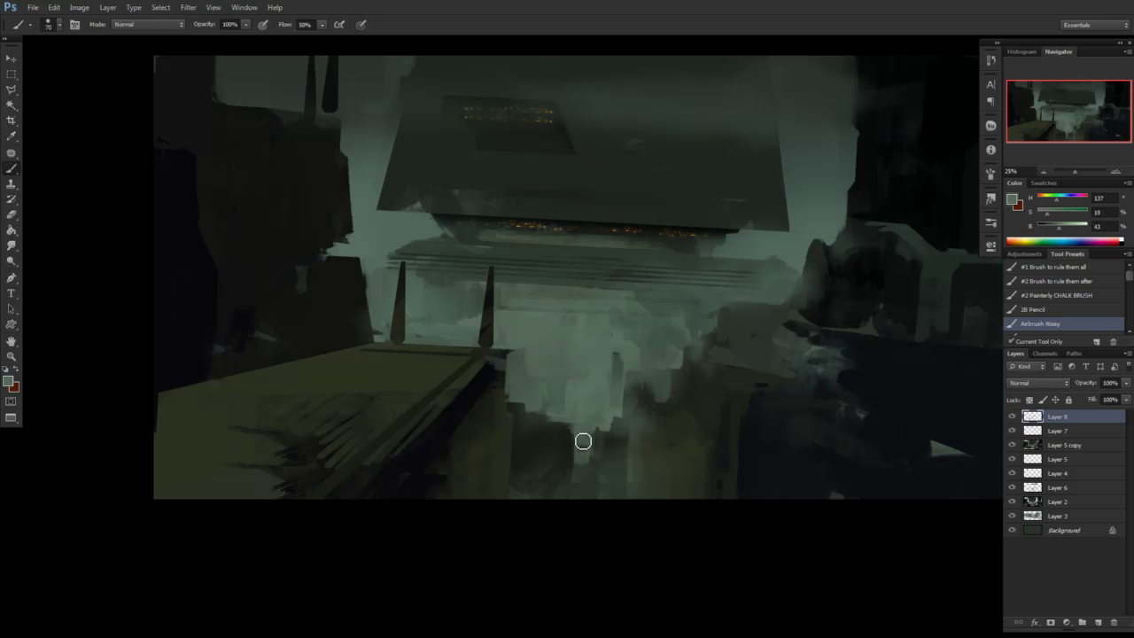
pyautogui.press(']')
pyautogui.press(']')
pyautogui.press(']')
pyautogui.press(']')
pyautogui.press(']')
pyautogui.press(']')
pyautogui.press(']')
pyautogui.moveTo(577, 478)
pyautogui.mouseDown()
pyautogui.moveTo(493, 478)
pyautogui.moveTo(576, 501)
pyautogui.moveTo(780, 487)
pyautogui.moveTo(831, 464)
pyautogui.mouseUp()
pyautogui.keyDown('alt'); pyautogui.click(585, 426); pyautogui.keyUp('alt')
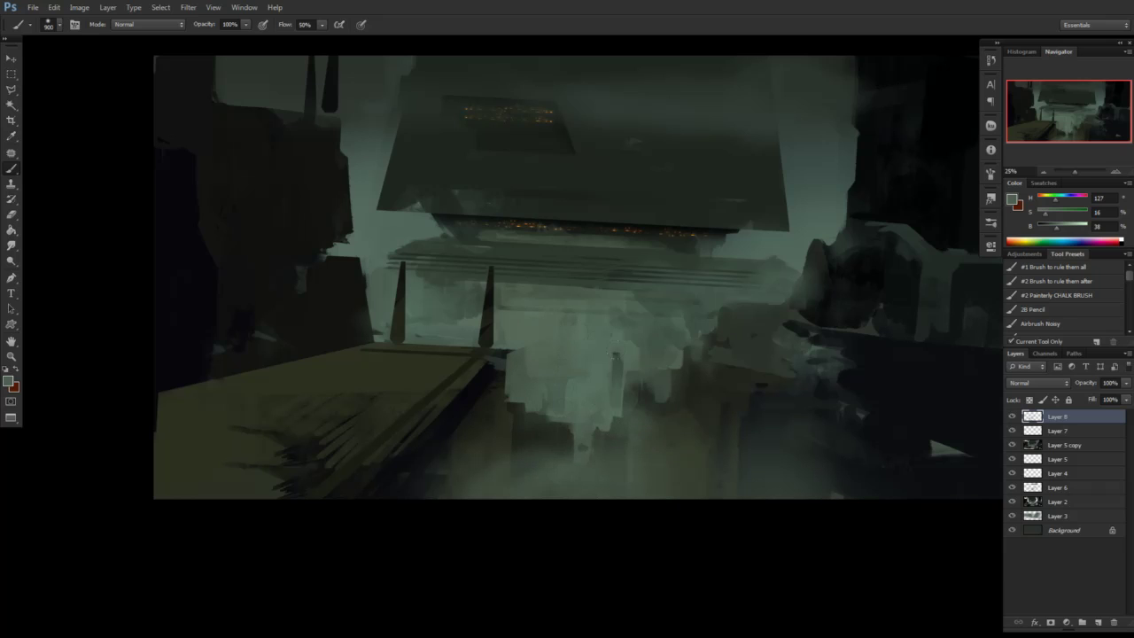
# Blend the roof's two upper corners into the haze with a size 175 airbrush and sampled grey-green tones
pyautogui.press('[')
pyautogui.keyDown('alt'); pyautogui.click(617, 317); pyautogui.keyUp('alt')
pyautogui.moveTo(645, 574); pyautogui.dragTo(531, 589)
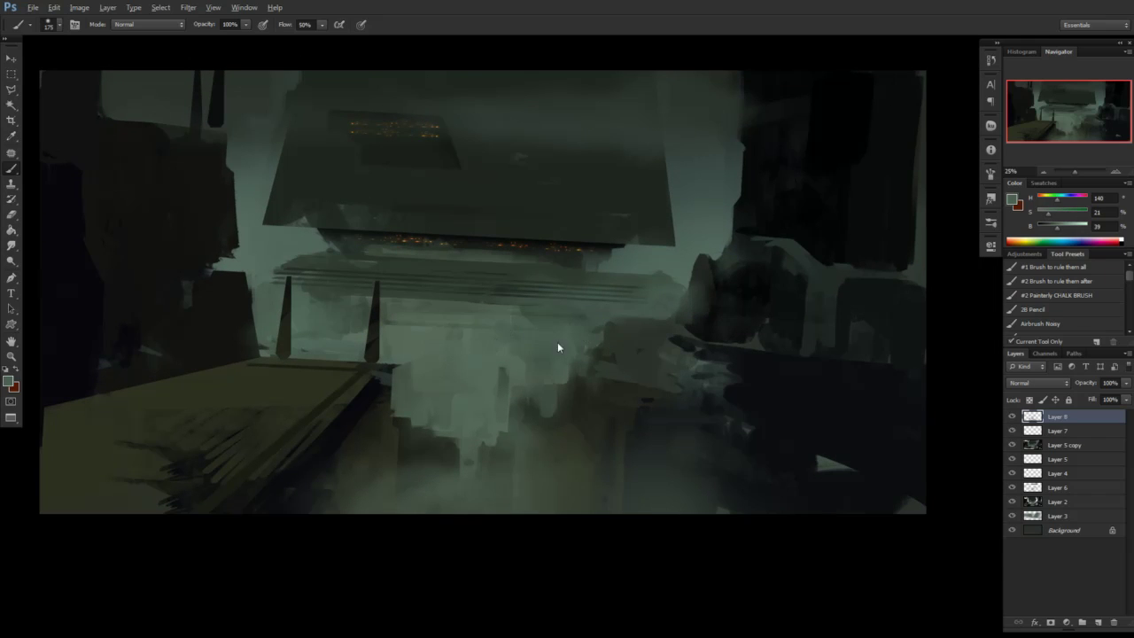
pyautogui.keyDown('alt'); pyautogui.click(695, 188); pyautogui.keyUp('alt')
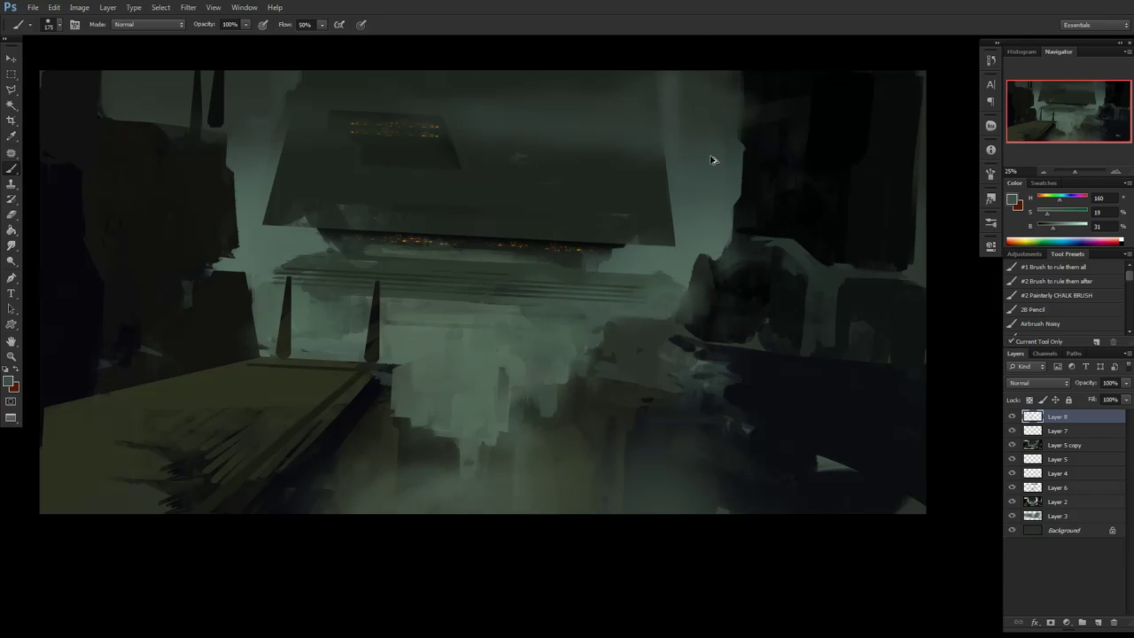
pyautogui.keyDown('alt'); pyautogui.click(678, 93); pyautogui.keyUp('alt')
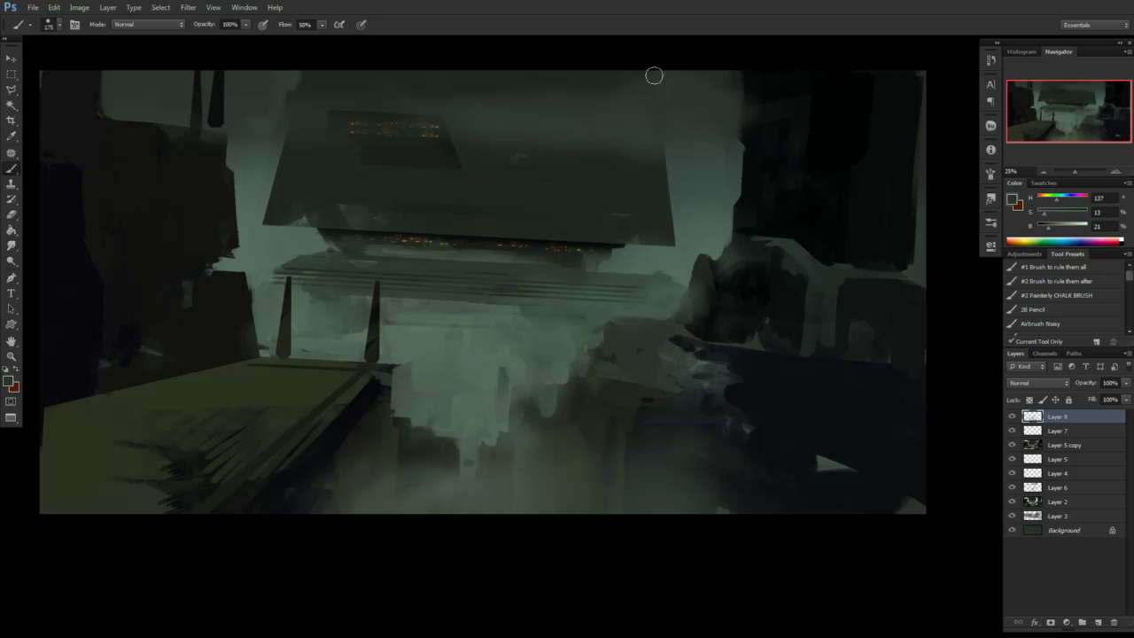
pyautogui.keyDown('alt'); pyautogui.click(277, 99); pyautogui.keyUp('alt')
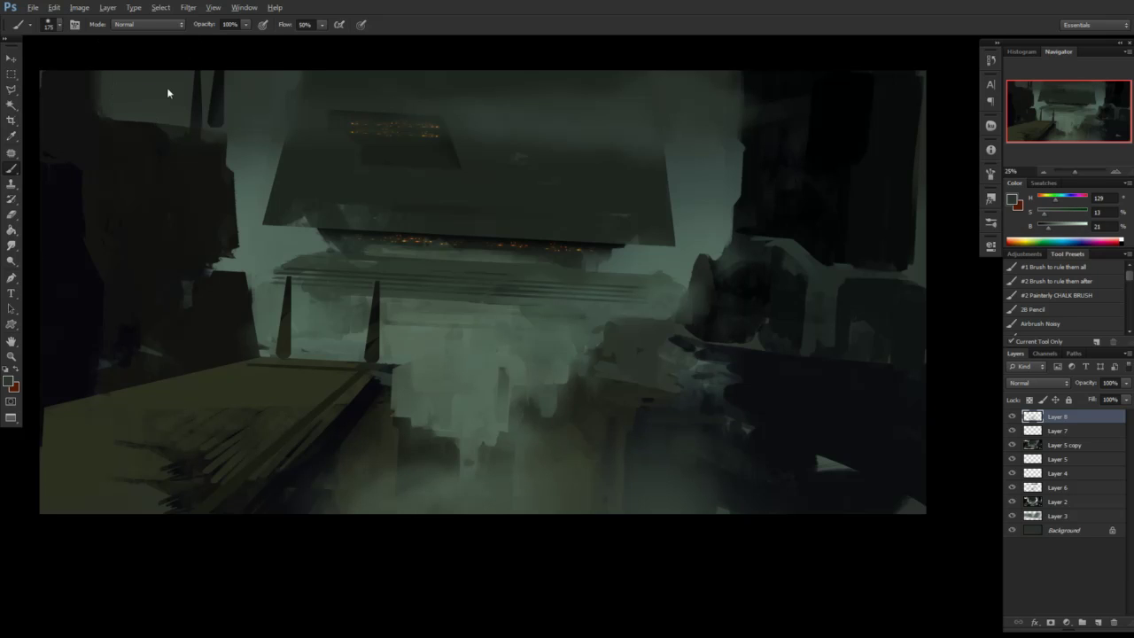
# Paint over the dark scratches on the wooden platform with a size 90 brush and sampled dark olive
pyautogui.keyDown('alt'); pyautogui.click(240, 99); pyautogui.keyUp('alt')
pyautogui.keyDown('alt'); pyautogui.click(58, 93); pyautogui.keyUp('alt')
pyautogui.rightClick(90, 151)
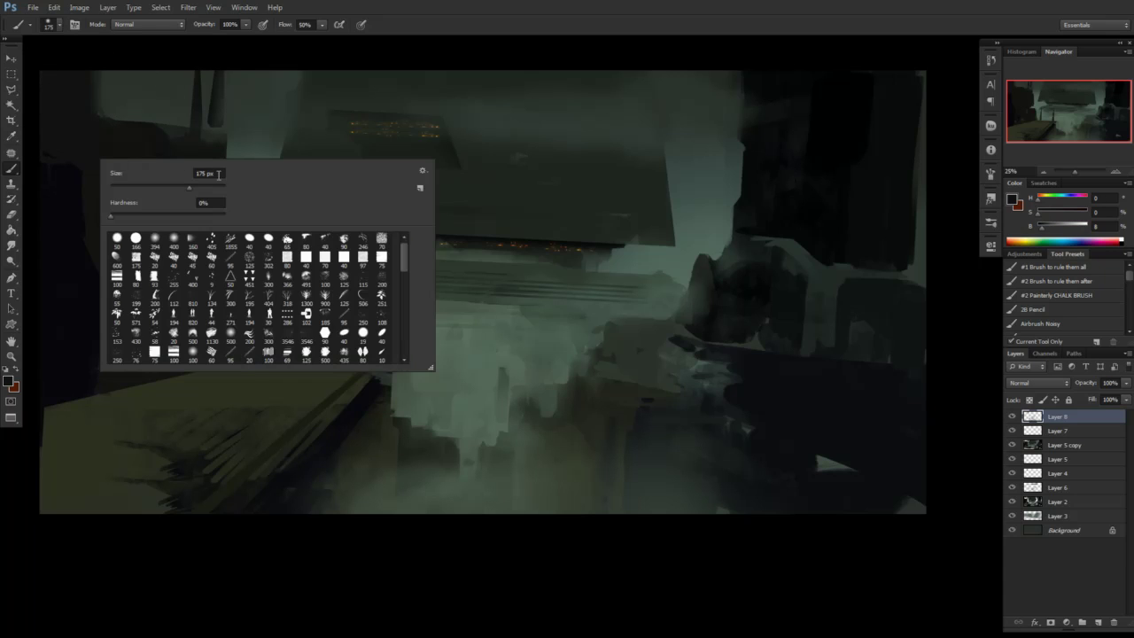
pyautogui.click(344, 240)
pyautogui.click(458, 214)
pyautogui.keyDown('alt'); pyautogui.click(252, 421); pyautogui.keyUp('alt')
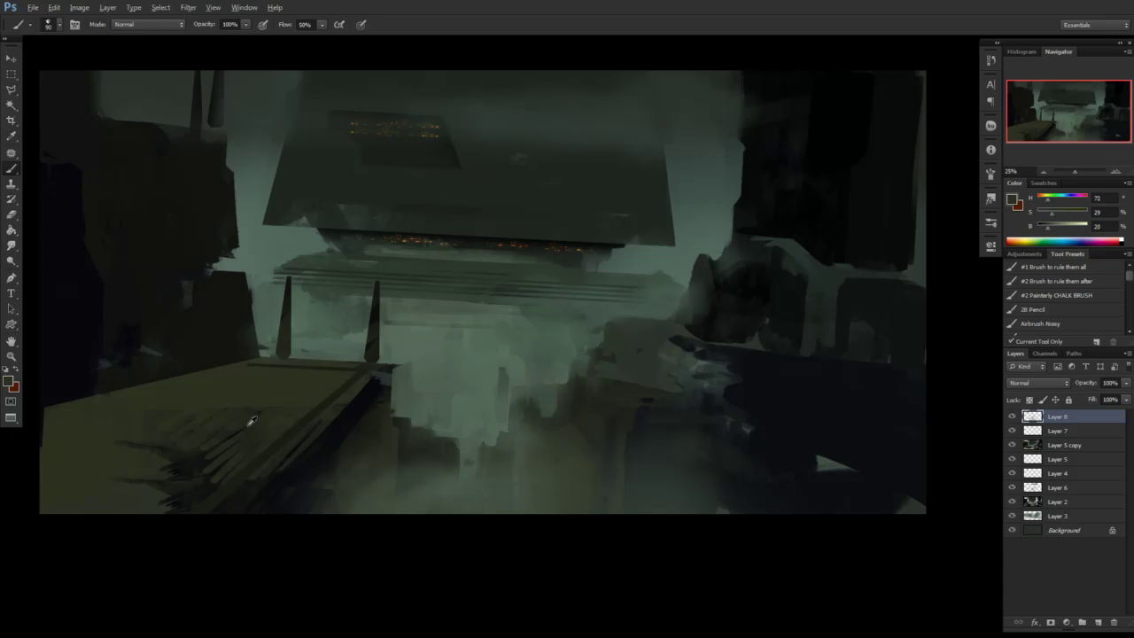
pyautogui.moveTo(251, 421); pyautogui.dragTo(221, 418)
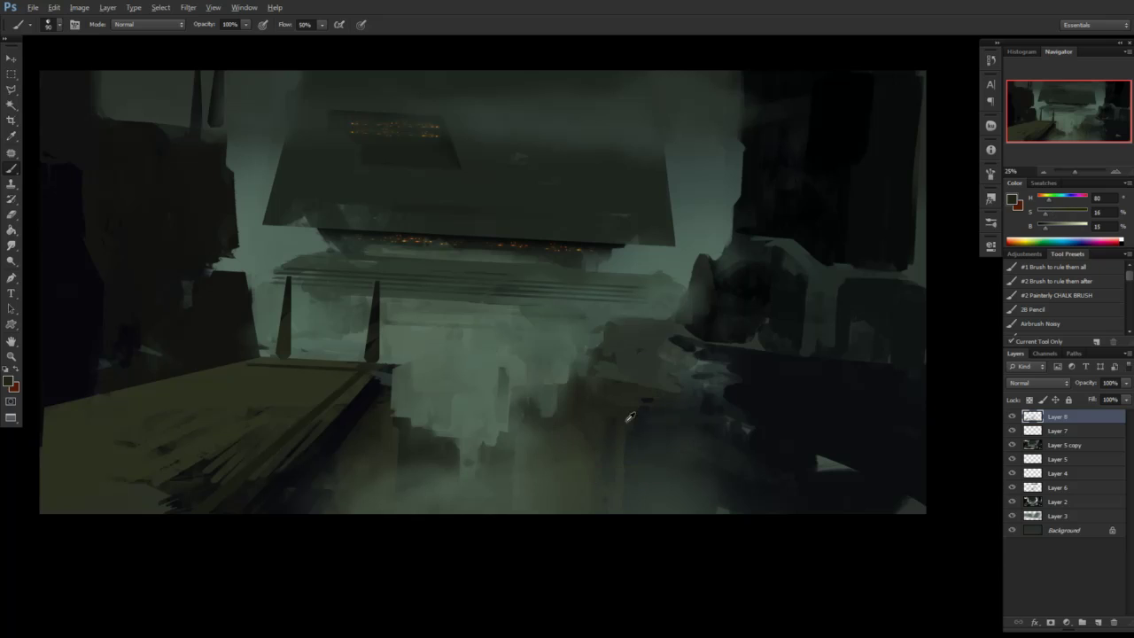
# Add a new layer and paint over the central rock, the ground below it and the dark arch with sampled tones
pyautogui.click(1096, 623)
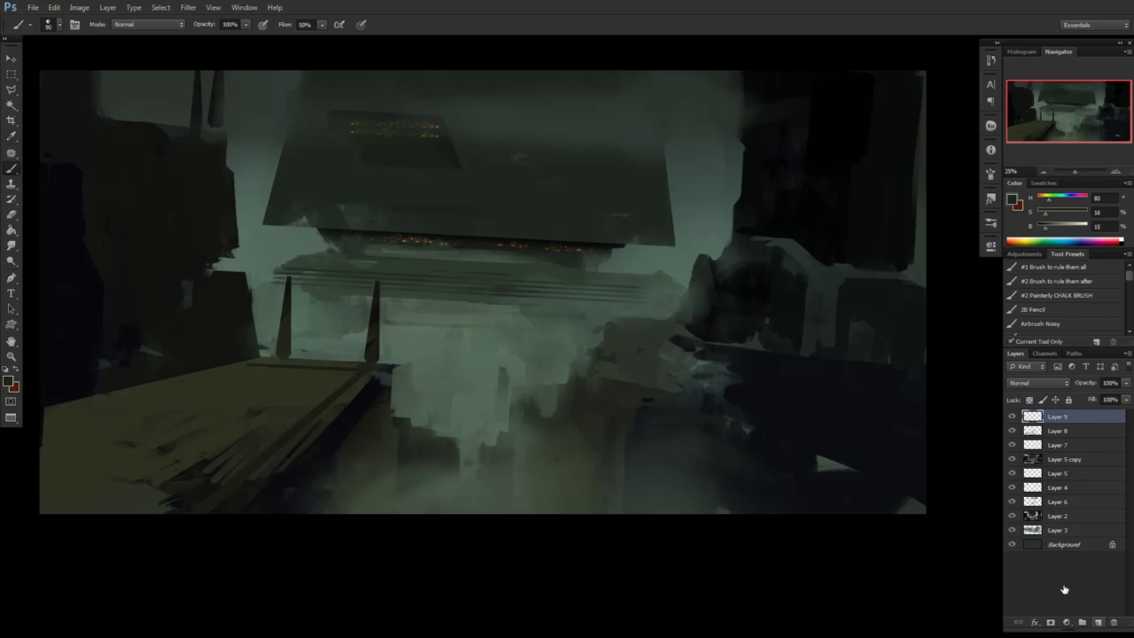
pyautogui.keyDown('alt'); pyautogui.click(621, 425); pyautogui.keyUp('alt')
pyautogui.keyDown('alt'); pyautogui.click(623, 434); pyautogui.keyUp('alt')
pyautogui.keyDown('alt'); pyautogui.click(634, 490); pyautogui.keyUp('alt')
pyautogui.keyDown('alt'); pyautogui.click(626, 425); pyautogui.keyUp('alt')
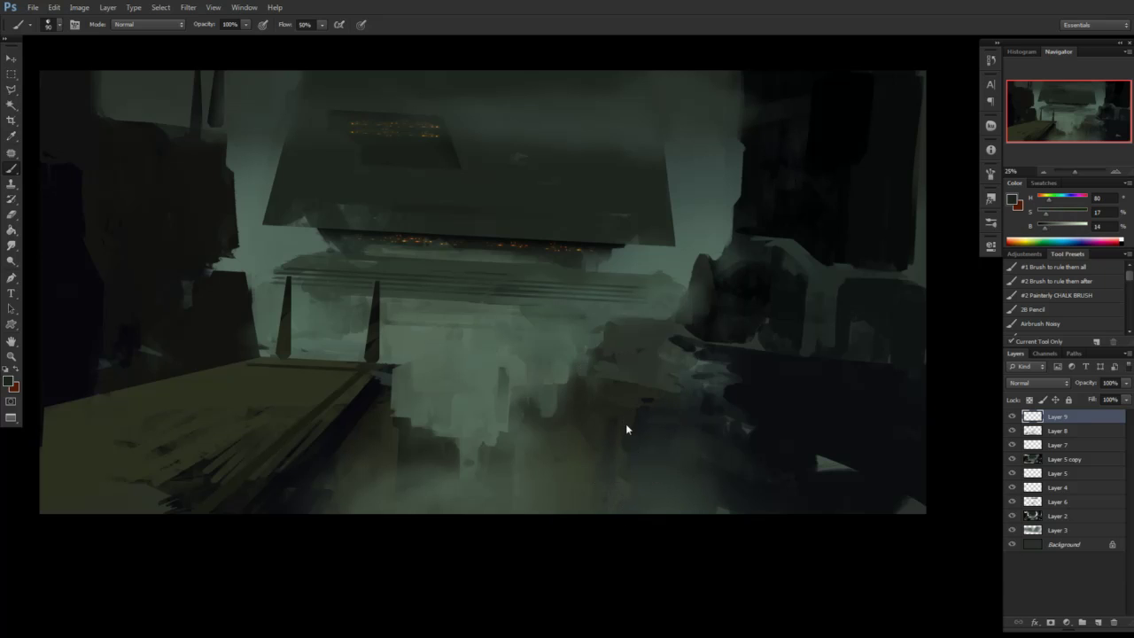
pyautogui.keyDown('alt'); pyautogui.click(672, 371); pyautogui.keyUp('alt')
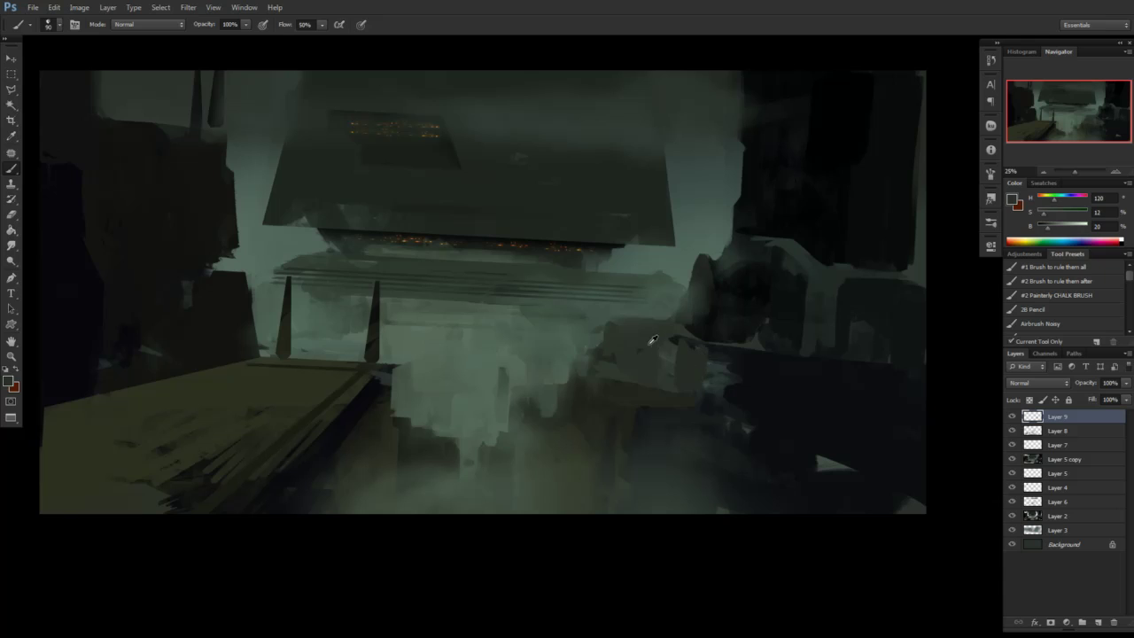
pyautogui.keyDown('alt'); pyautogui.click(717, 333); pyautogui.keyUp('alt')
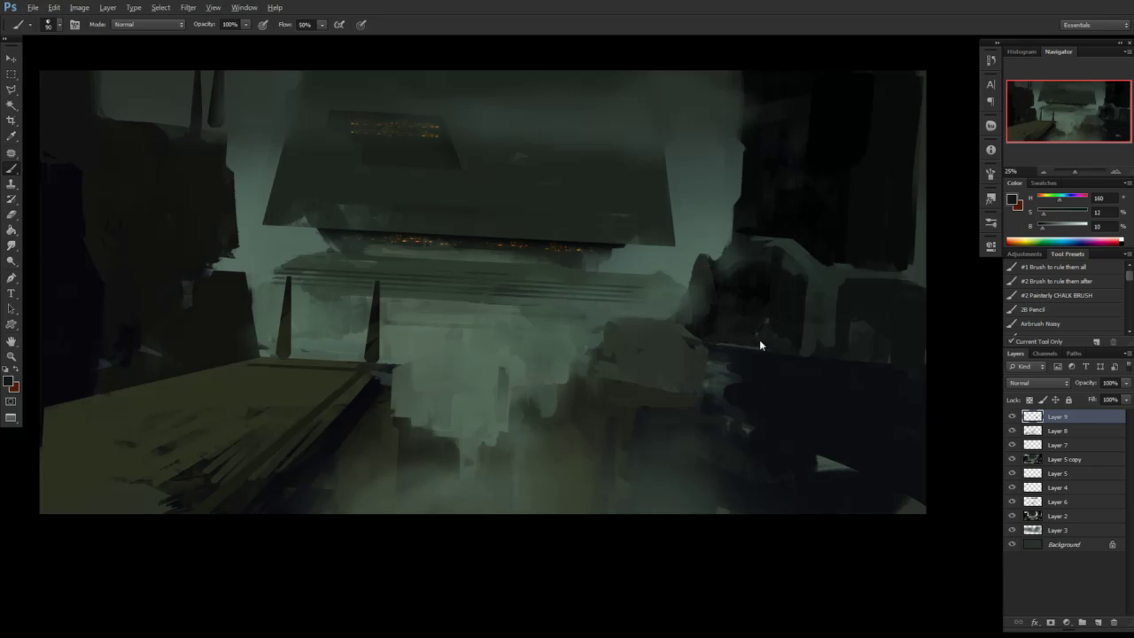
pyautogui.keyDown('alt'); pyautogui.click(760, 295); pyautogui.keyUp('alt')
# Lasso a tall panel on the dark right-hand tower and paint streaks in it with the 65 px brush and sampled tones
pyautogui.press('l')
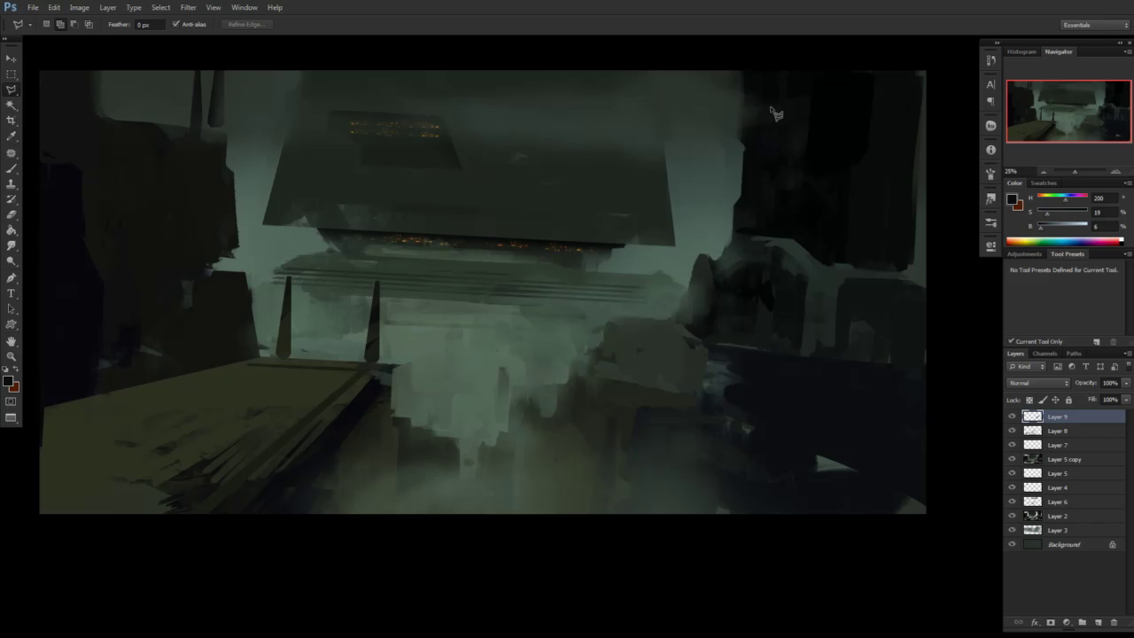
pyautogui.click(762, 71)
pyautogui.click(759, 206)
pyautogui.click(811, 209)
pyautogui.doubleClick(822, 68)
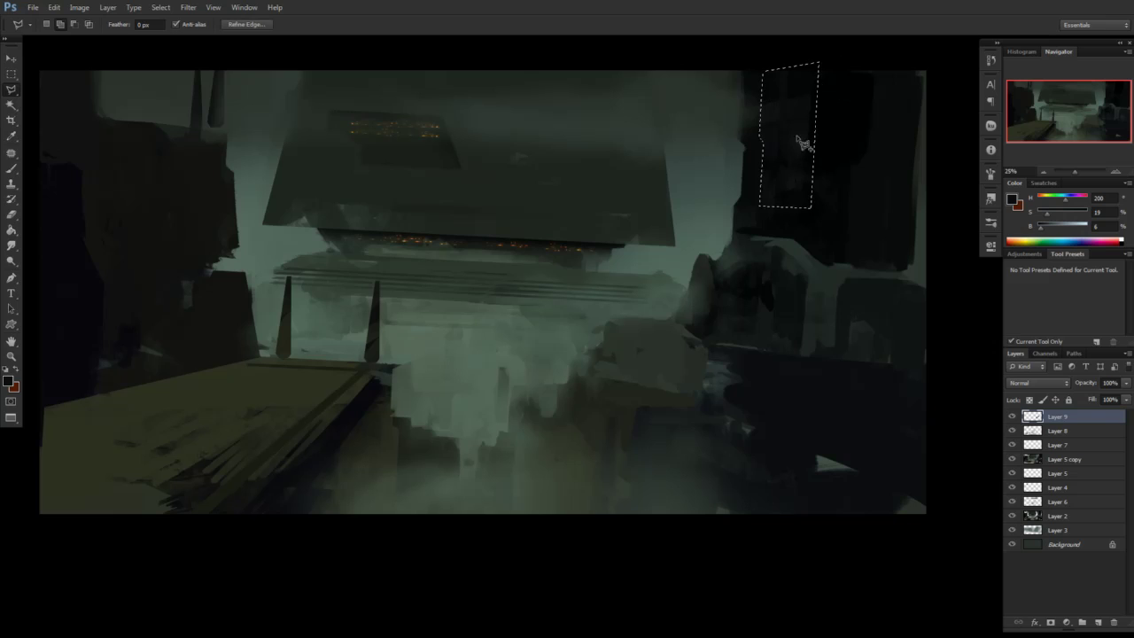
pyautogui.press('b')
pyautogui.rightClick(750, 177)
pyautogui.doubleClick(942, 252)
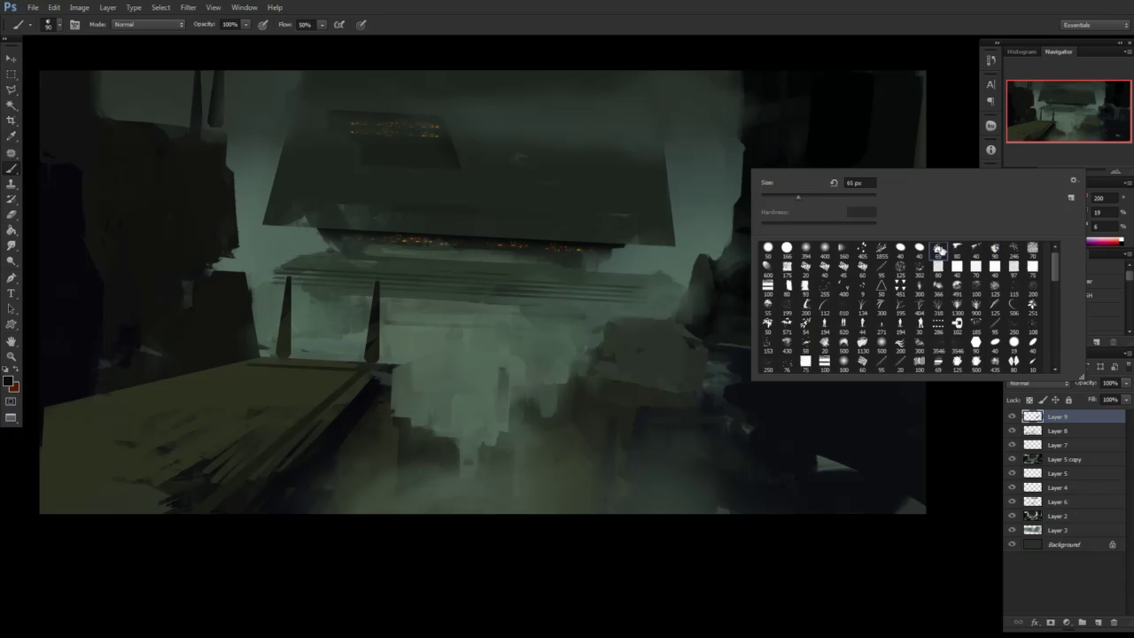
pyautogui.keyDown('alt'); pyautogui.click(713, 122); pyautogui.keyUp('alt')
pyautogui.moveTo(817, 50); pyautogui.dragTo(745, 150)
pyautogui.moveTo(805, 73); pyautogui.dragTo(764, 119)
pyautogui.moveTo(815, 75)
pyautogui.mouseDown()
pyautogui.moveTo(769, 136)
pyautogui.moveTo(775, 179)
pyautogui.mouseUp()
pyautogui.keyDown('alt'); pyautogui.click(775, 134); pyautogui.keyUp('alt')
pyautogui.moveTo(767, 76); pyautogui.dragTo(765, 175)
pyautogui.moveTo(776, 76); pyautogui.dragTo(774, 180)
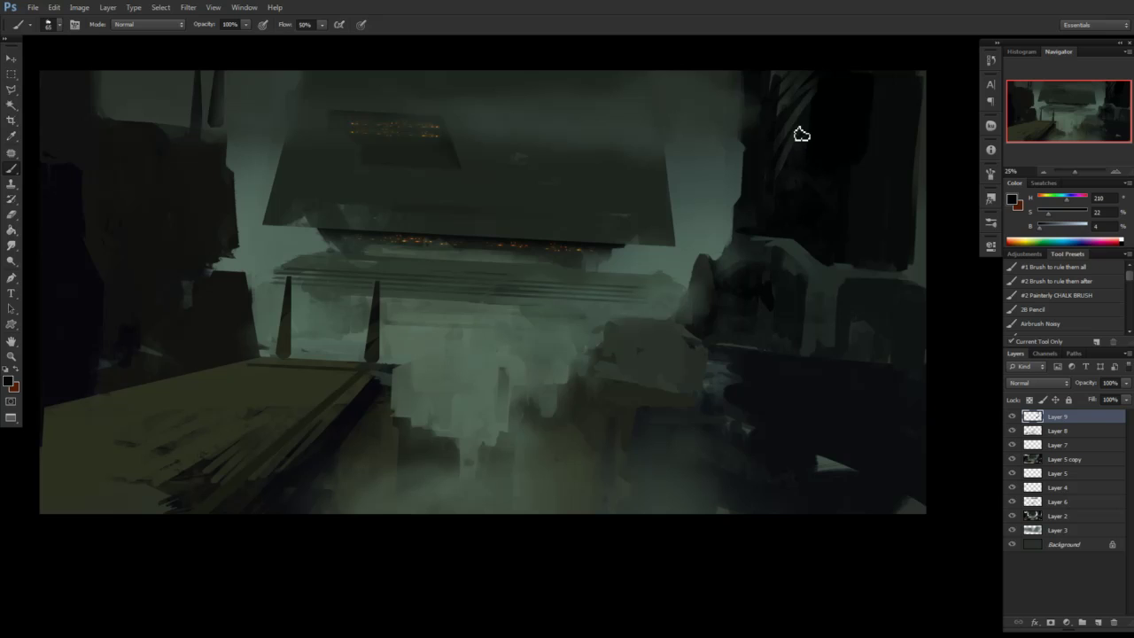
# Cover the tower's tall panel with an even dark grey at brush size 600
pyautogui.press('[')
pyautogui.keyDown('alt'); pyautogui.click(797, 76); pyautogui.keyUp('alt')
pyautogui.moveTo(732, 328); pyautogui.dragTo(708, 393)
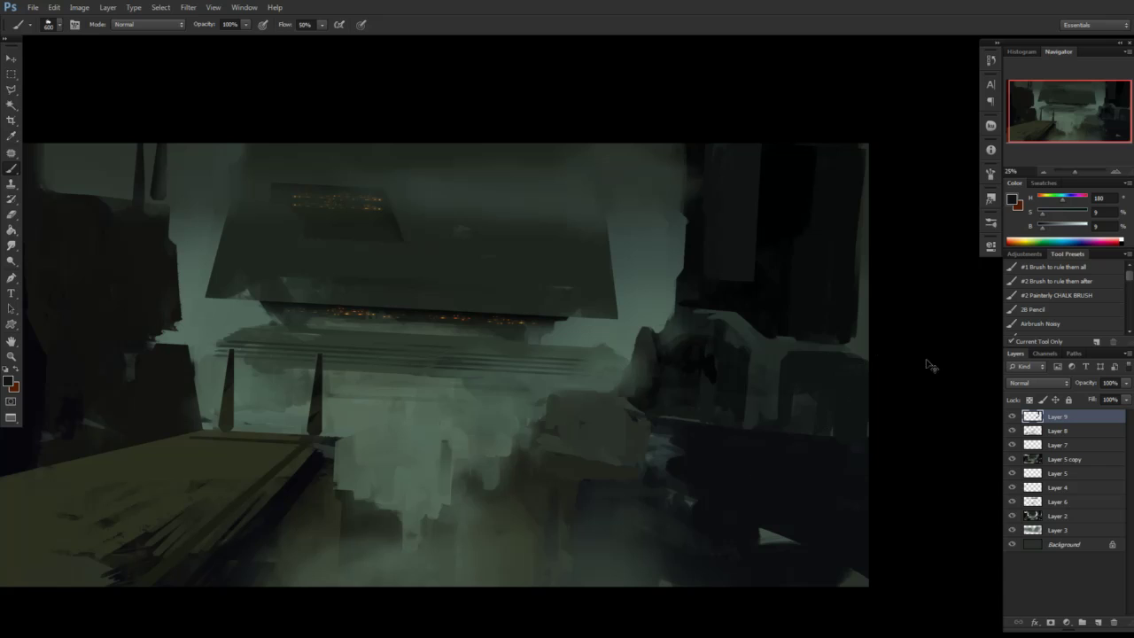
# Lasso the tall block at the painting's far right edge, paint it dark grey and clear the selection
pyautogui.press('l')
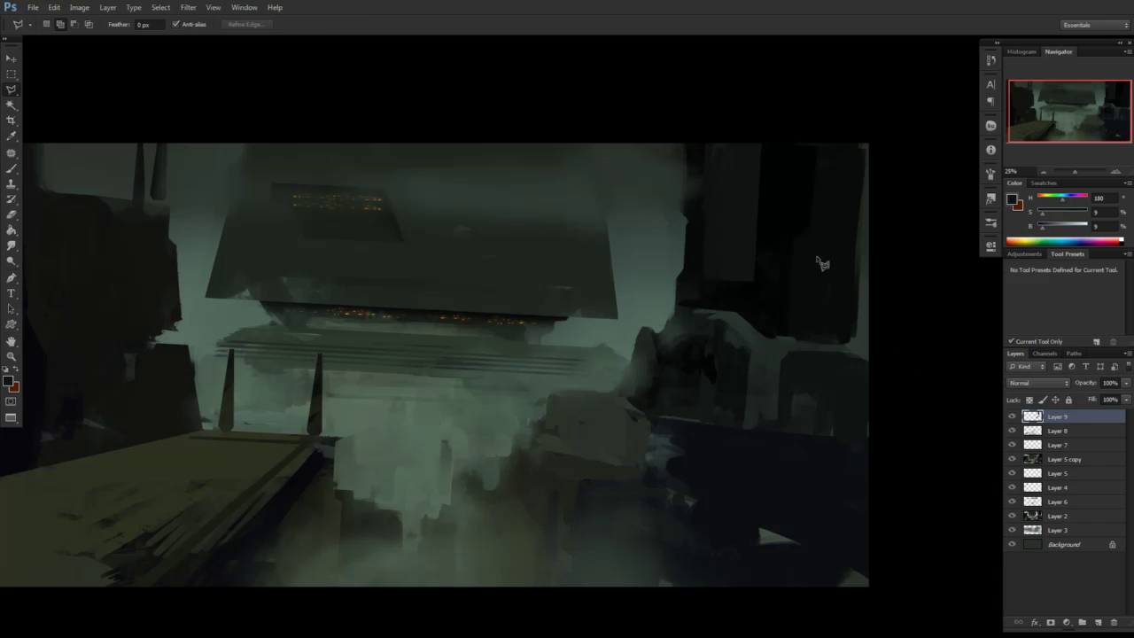
pyautogui.click(856, 343)
pyautogui.click(872, 126)
pyautogui.click(807, 117)
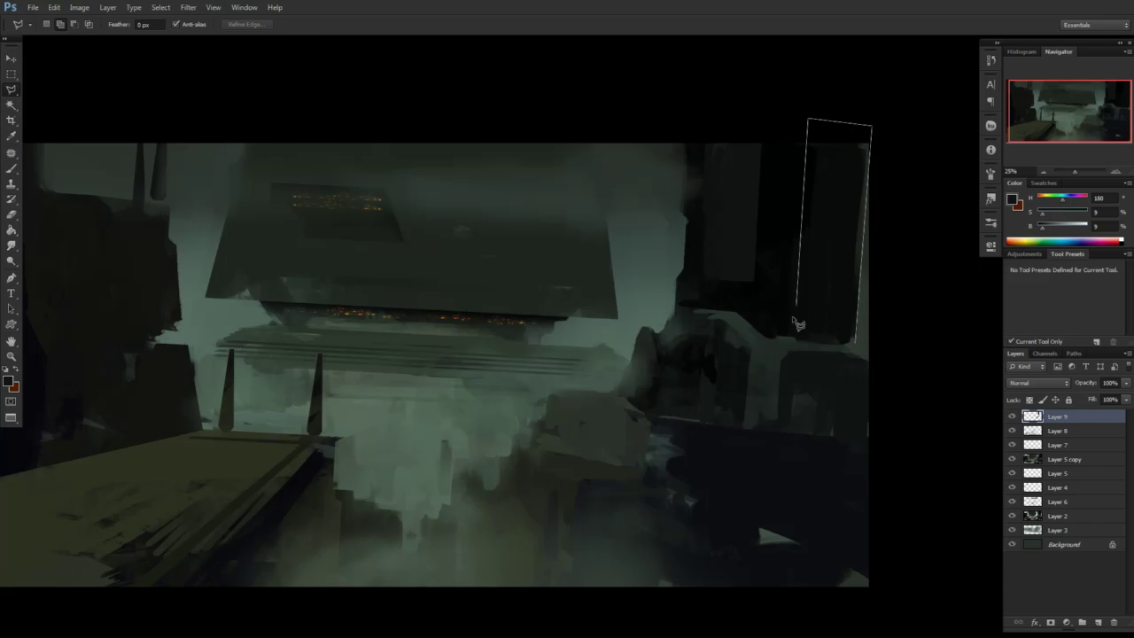
pyautogui.click(772, 337)
pyautogui.click(856, 343)
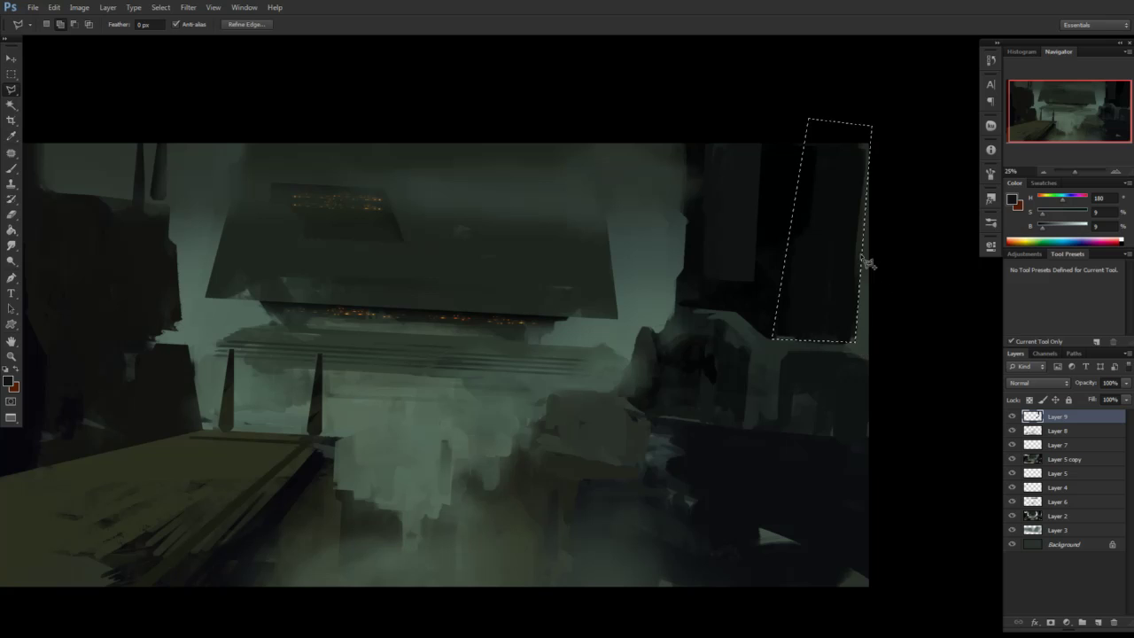
pyautogui.press('b')
pyautogui.hotkey('ctrl', 'd')
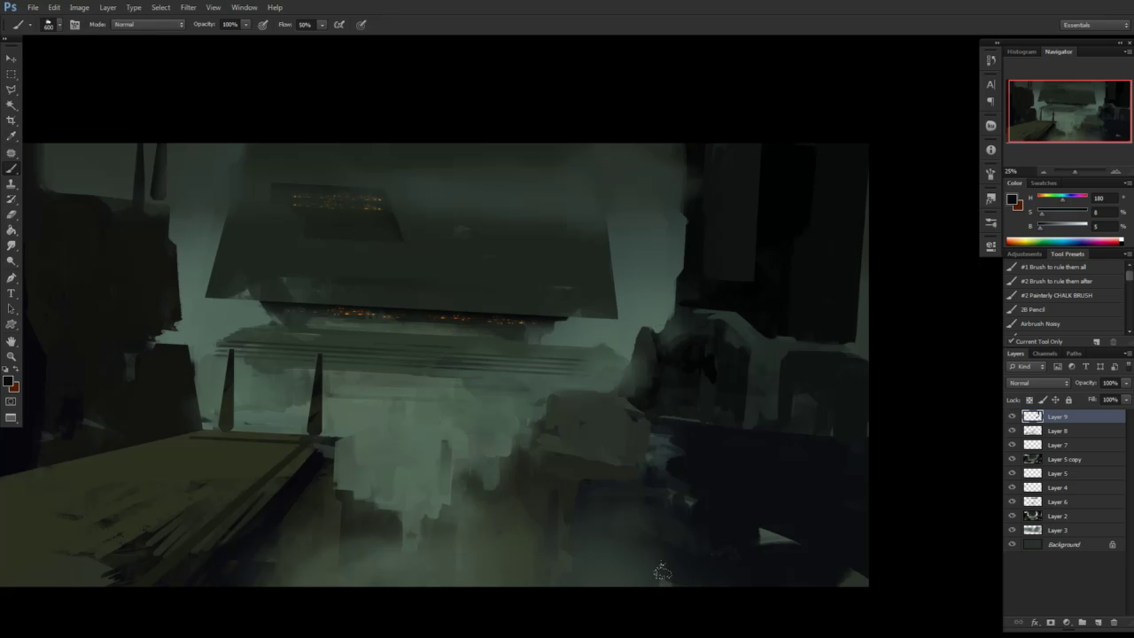
# Touch up the right-hand arch, the pillar beside it and the ground edge below with sampled dark tones
pyautogui.scroll(-2, 628, 470)
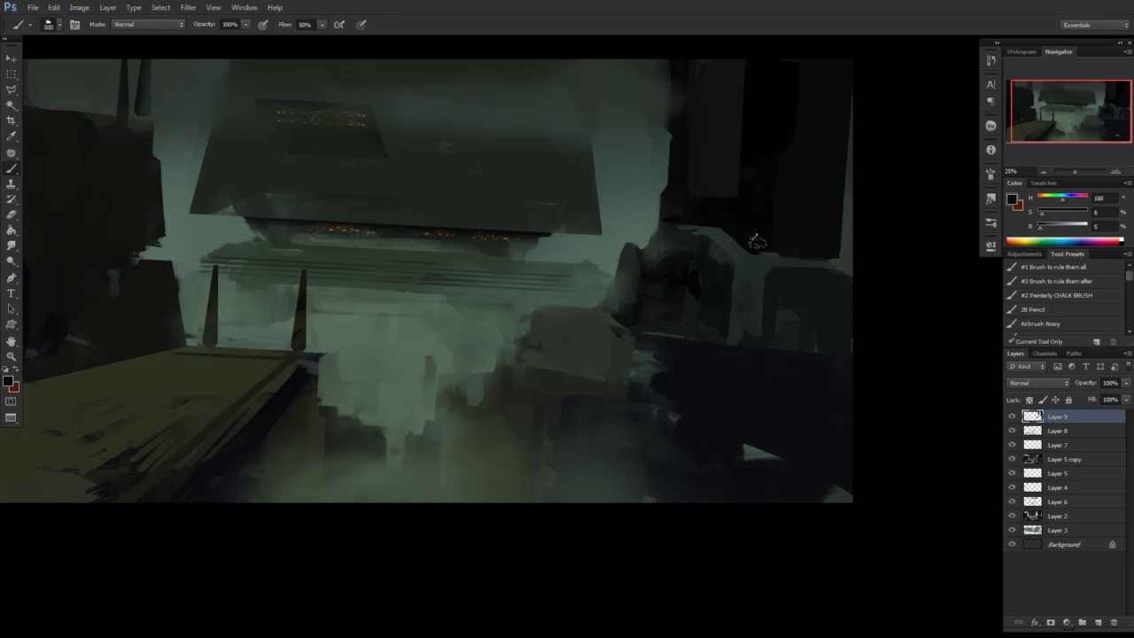
pyautogui.keyDown('alt'); pyautogui.click(767, 289); pyautogui.keyUp('alt')
pyautogui.keyDown('alt'); pyautogui.click(756, 289); pyautogui.keyUp('alt')
pyautogui.keyDown('alt'); pyautogui.click(700, 282); pyautogui.keyUp('alt')
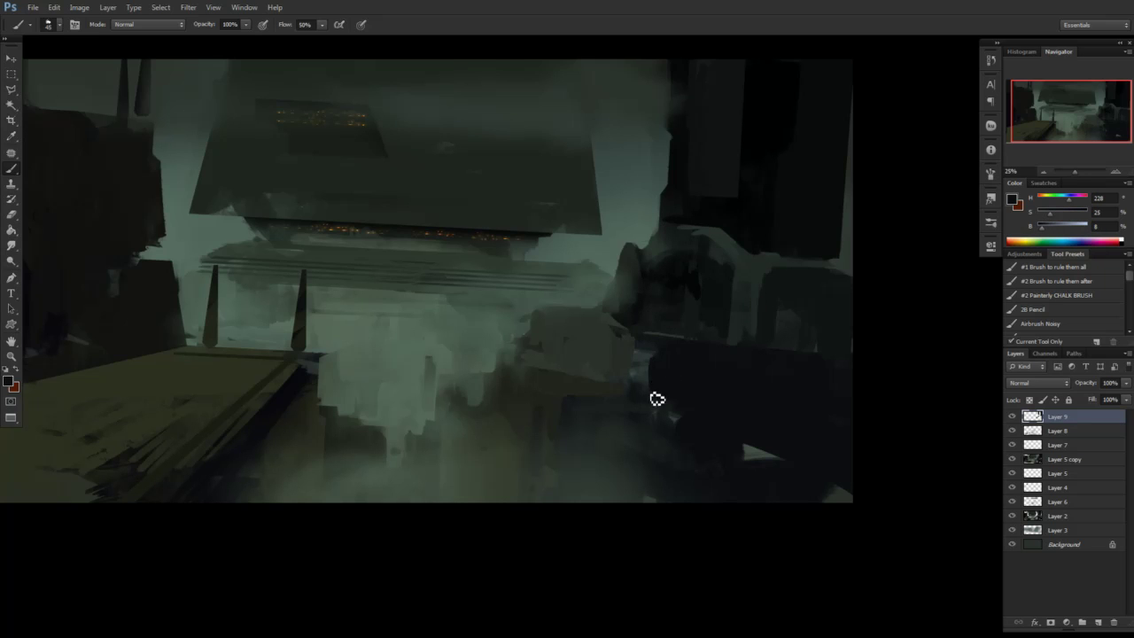
# Lasso a diagonal ledge across the lower right corner and paint its far end with the wooden platform's olive at size 250
pyautogui.press('l')
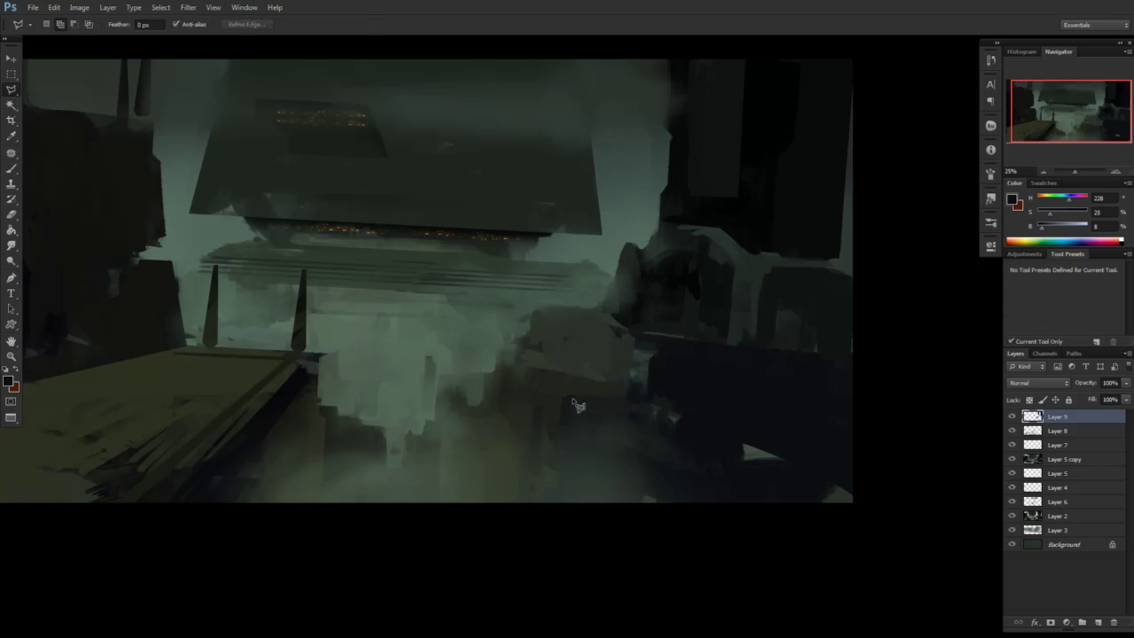
pyautogui.click(574, 399)
pyautogui.click(640, 401)
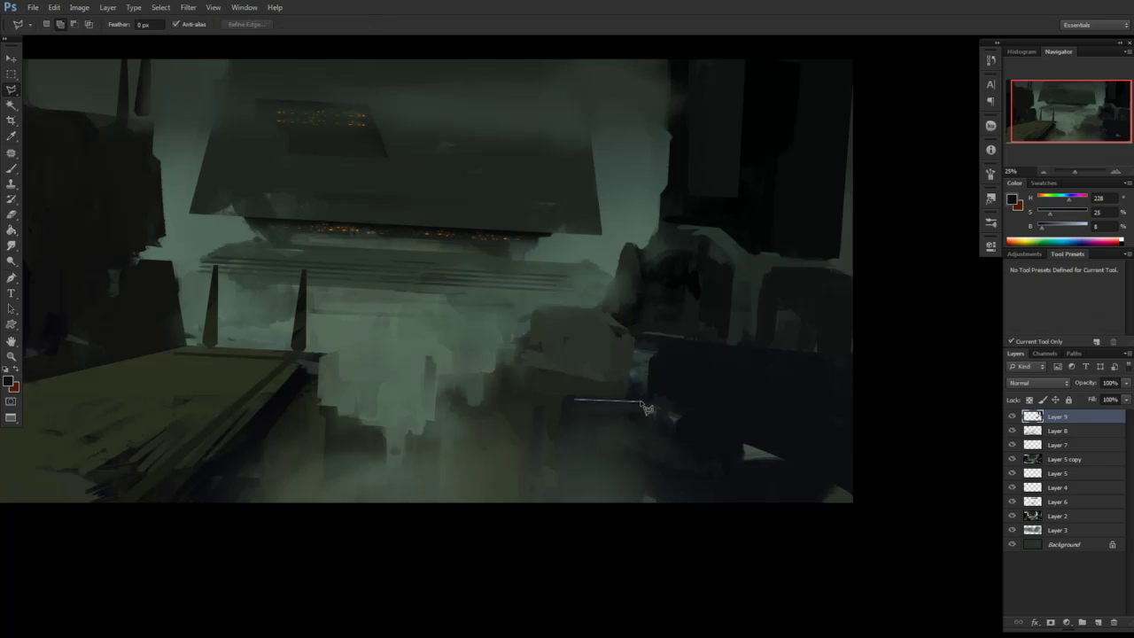
pyautogui.click(886, 494)
pyautogui.click(860, 519)
pyautogui.click(755, 512)
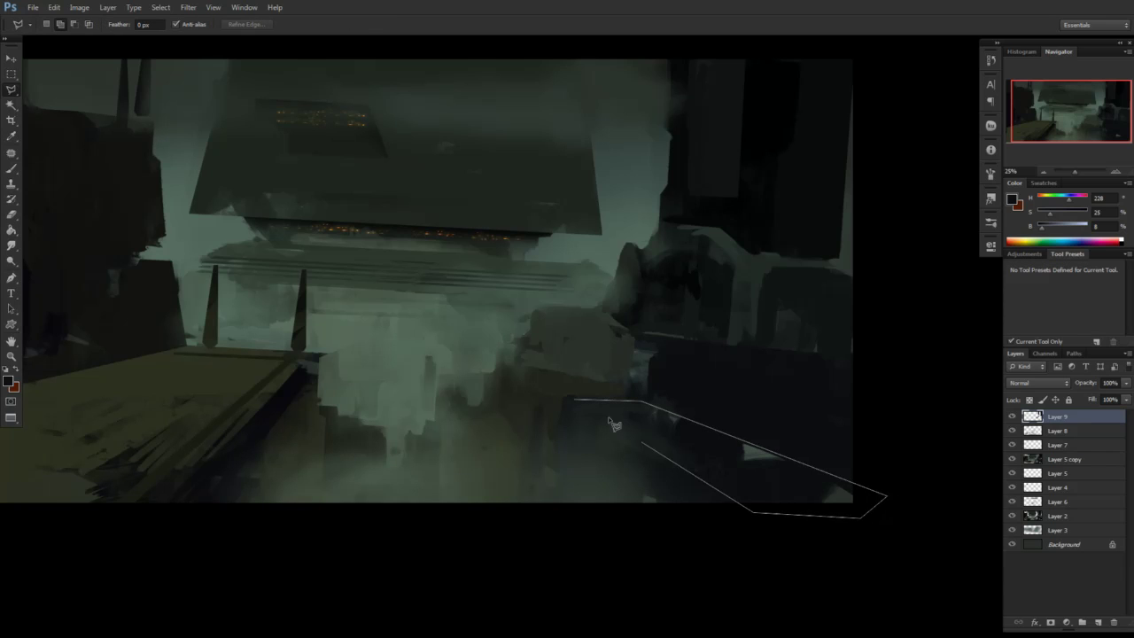
pyautogui.click(576, 400)
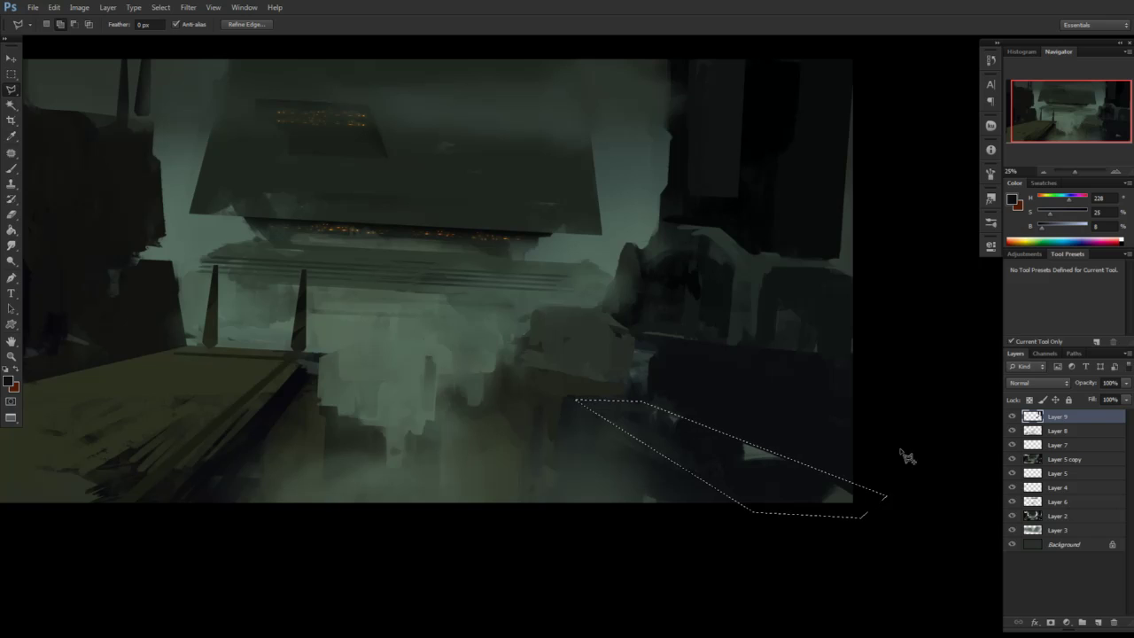
pyautogui.hotkey('ctrl', 'd')
pyautogui.press('b')
pyautogui.keyDown('alt'); pyautogui.click(197, 431); pyautogui.keyUp('alt')
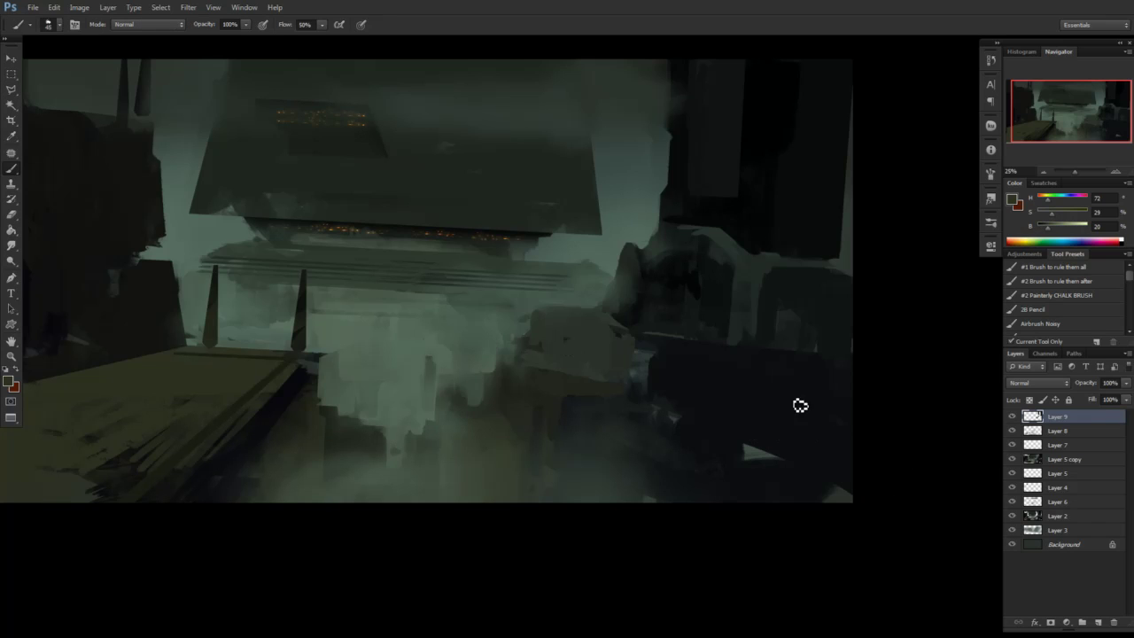
pyautogui.press(']')
pyautogui.moveTo(596, 395)
pyautogui.mouseDown()
pyautogui.moveTo(709, 397)
pyautogui.moveTo(659, 434)
pyautogui.moveTo(766, 448)
pyautogui.mouseUp()
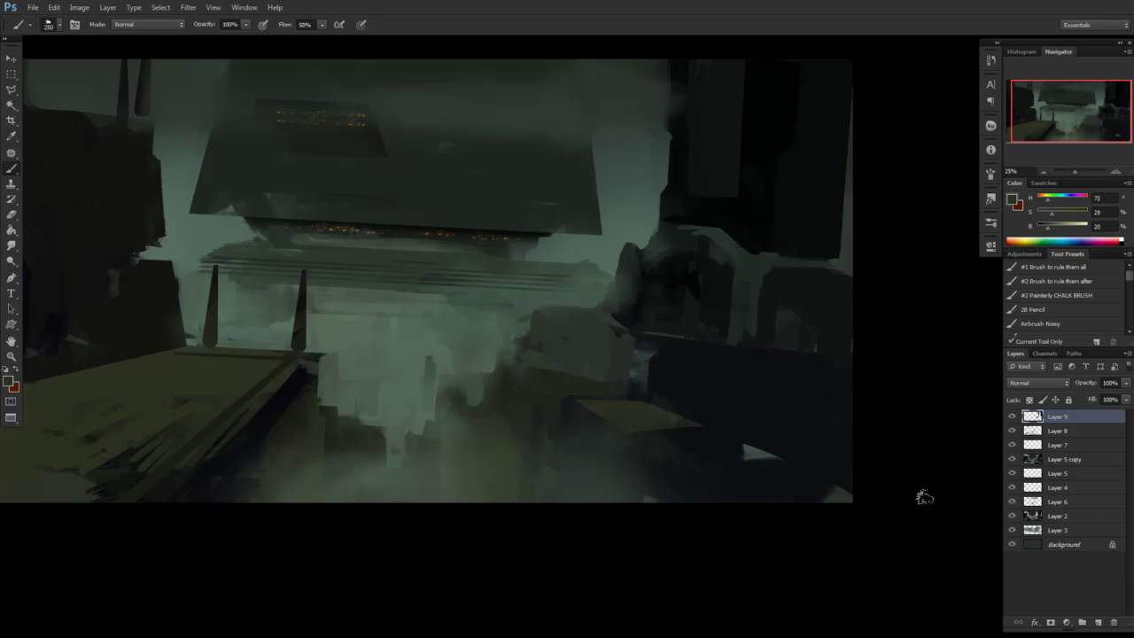
# Shade the rest of the lower right ledge with sampled dark navy and olive strokes
pyautogui.keyDown('alt'); pyautogui.click(688, 481); pyautogui.keyUp('alt')
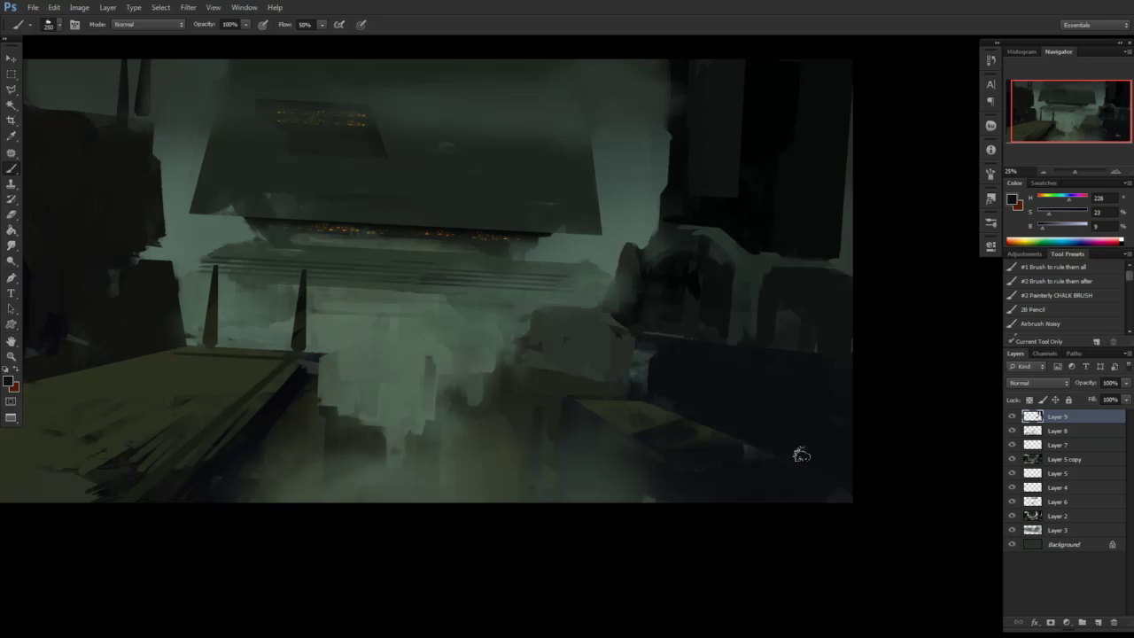
pyautogui.keyDown('alt'); pyautogui.click(631, 410); pyautogui.keyUp('alt')
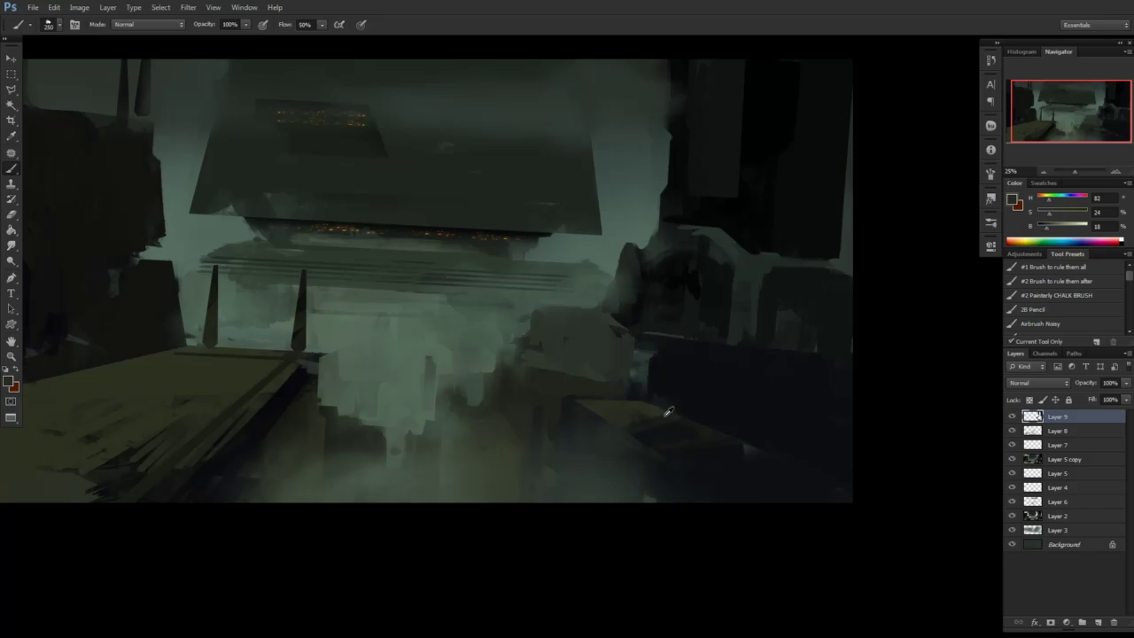
pyautogui.moveTo(630, 413)
pyautogui.mouseDown()
pyautogui.moveTo(734, 464)
pyautogui.moveTo(829, 483)
pyautogui.mouseUp()
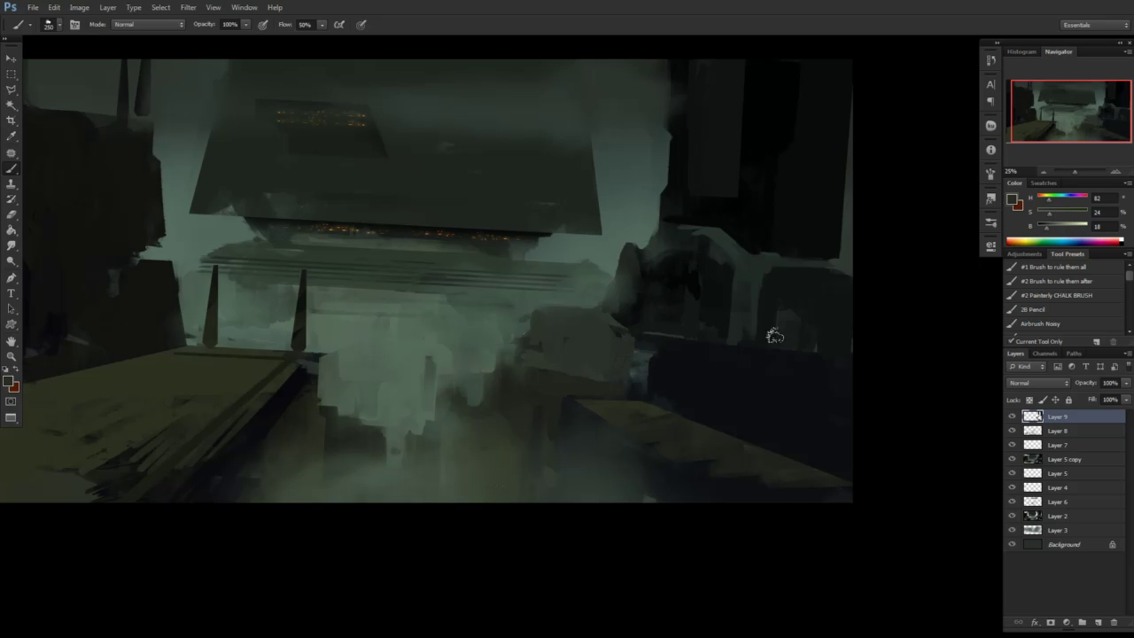
# Lasso a thin strip along the upper edge of the dark right-hand wall and paint it dark olive
pyautogui.press('l')
pyautogui.click(663, 347)
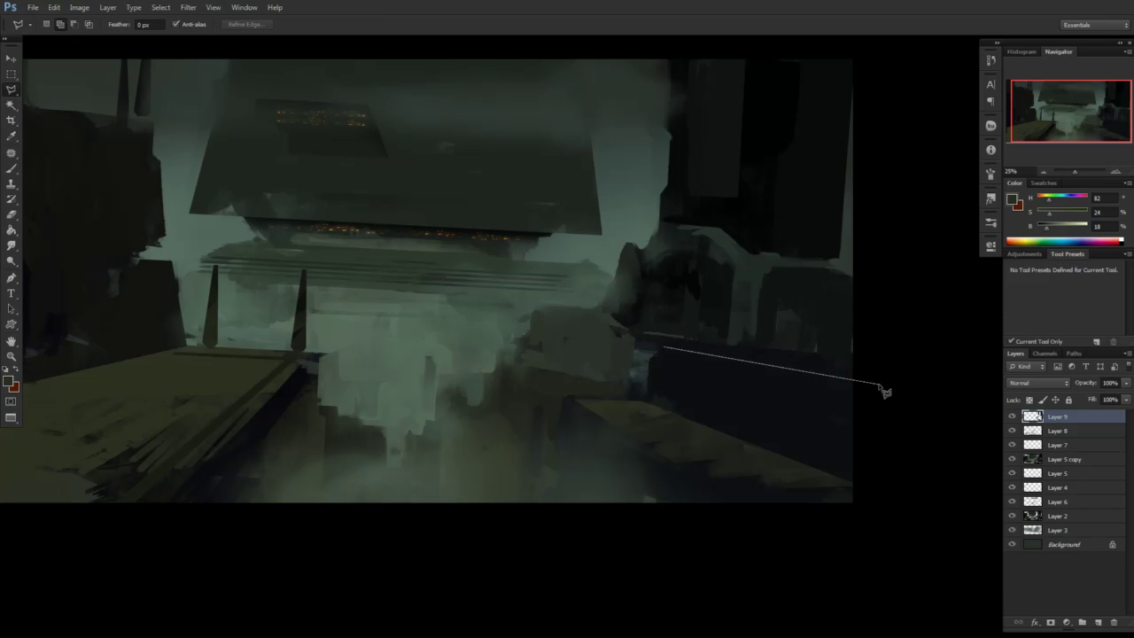
pyautogui.click(878, 383)
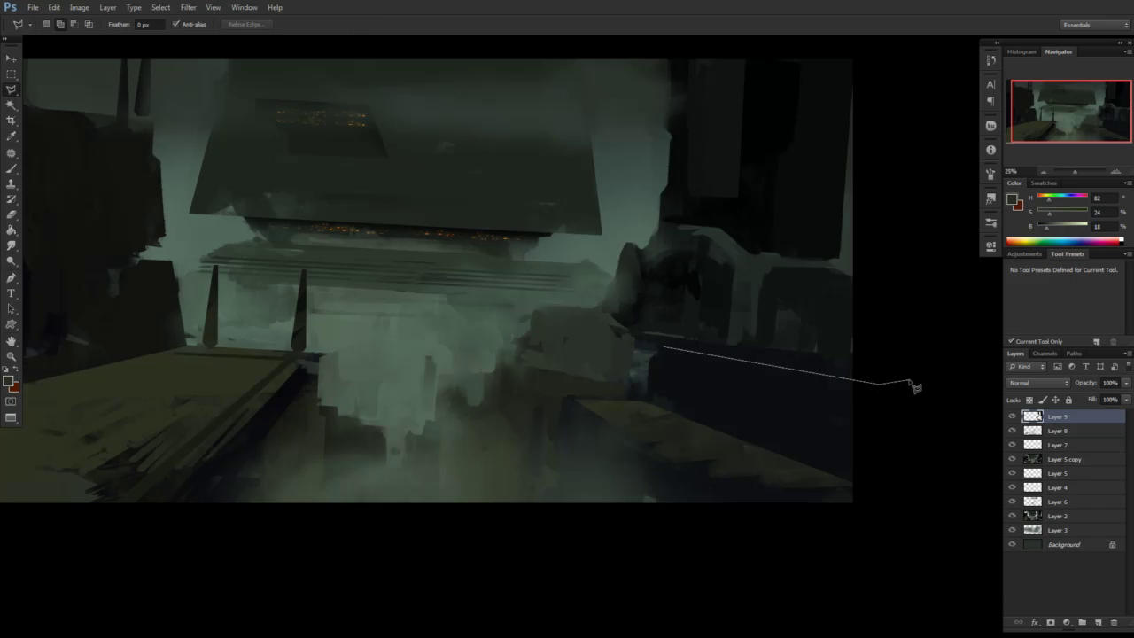
pyautogui.click(688, 349)
pyautogui.press('b')
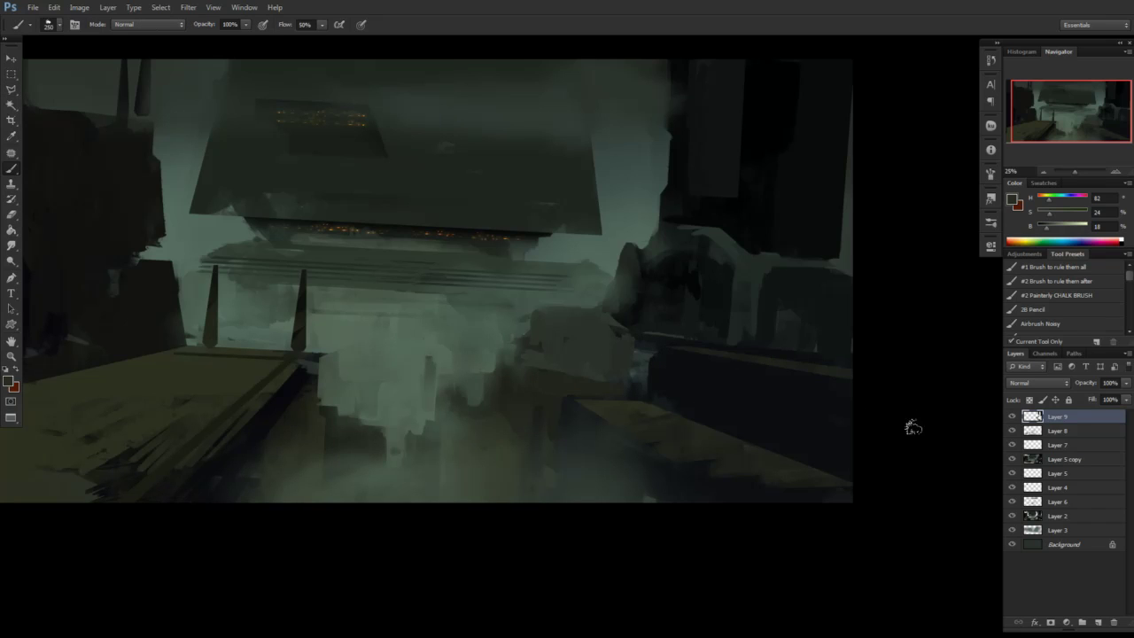
# Reduce the brush to size 70 and paint over the light line at the arch's base with a sampled dark tone
pyautogui.press('[')
pyautogui.press('[')
pyautogui.press('[')
pyautogui.press('[')
pyautogui.press('[')
pyautogui.press('[')
pyautogui.press('[')
pyautogui.press('[')
pyautogui.press('[')
pyautogui.press('[')
pyautogui.press('[')
pyautogui.press('[')
pyautogui.press('[')
pyautogui.press('[')
pyautogui.press('[')
pyautogui.keyDown('alt'); pyautogui.click(647, 335); pyautogui.keyUp('alt')
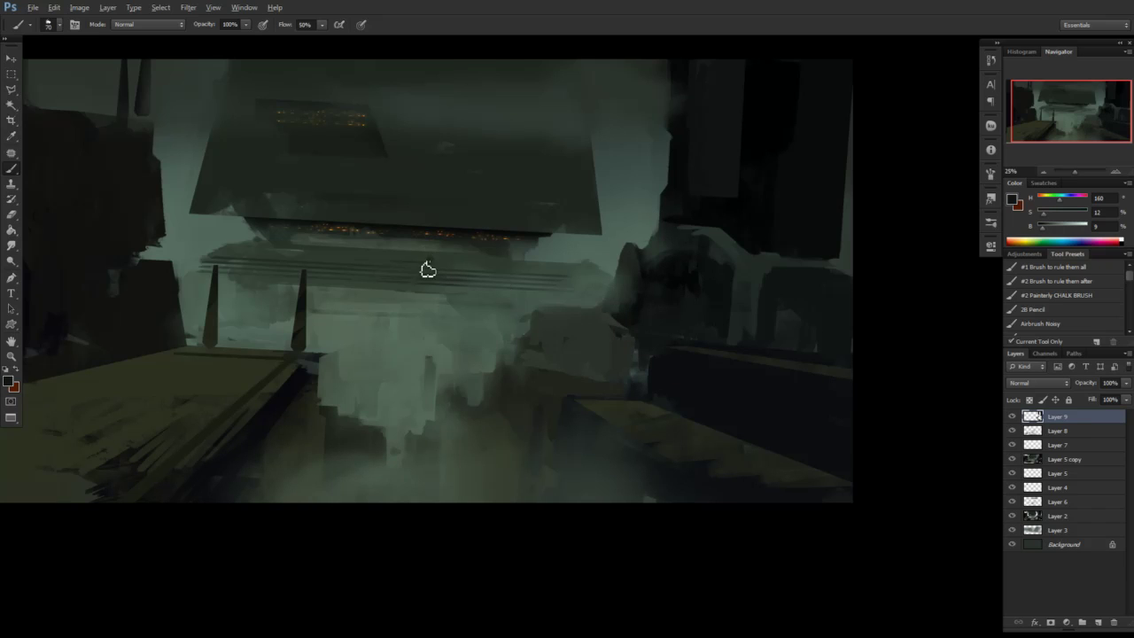
# Paint a grey-green vertical shape in the central mist below the steps and blend its surroundings with sampled tones
pyautogui.keyDown('alt'); pyautogui.click(373, 289); pyautogui.keyUp('alt')
pyautogui.moveTo(373, 316); pyautogui.dragTo(372, 298)
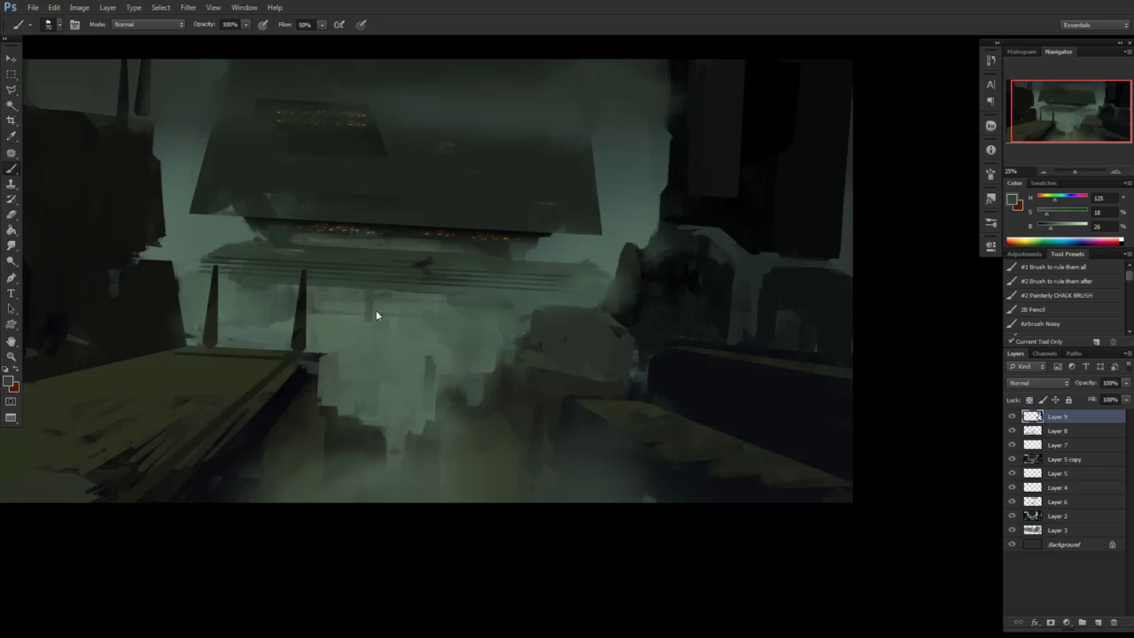
pyautogui.keyDown('alt'); pyautogui.click(444, 253); pyautogui.keyUp('alt')
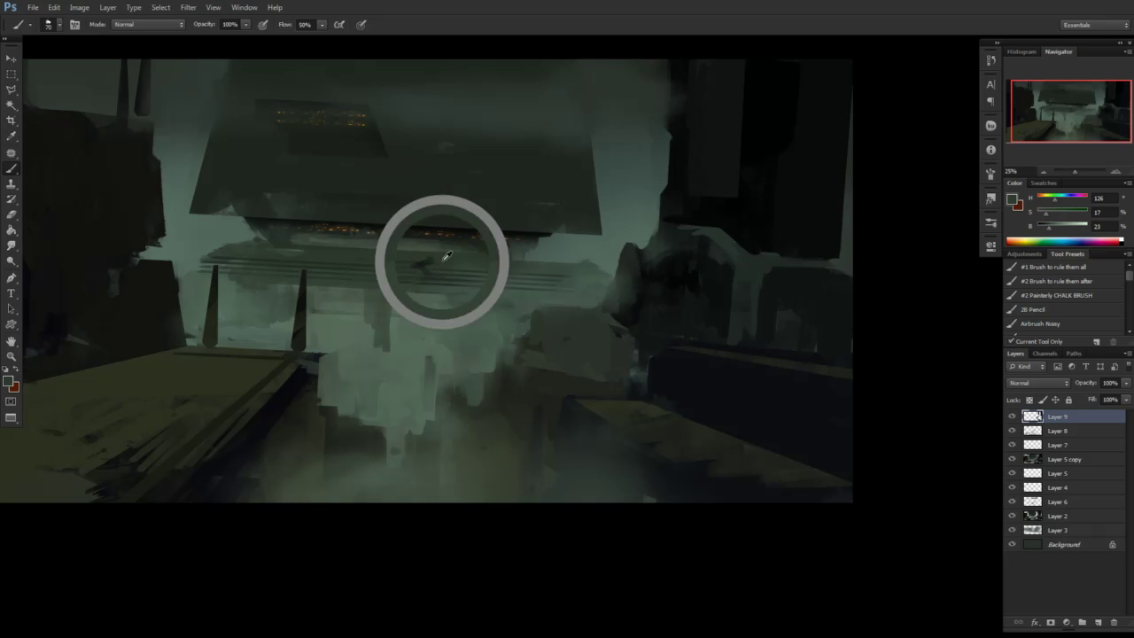
pyautogui.keyDown('alt'); pyautogui.click(392, 294); pyautogui.keyUp('alt')
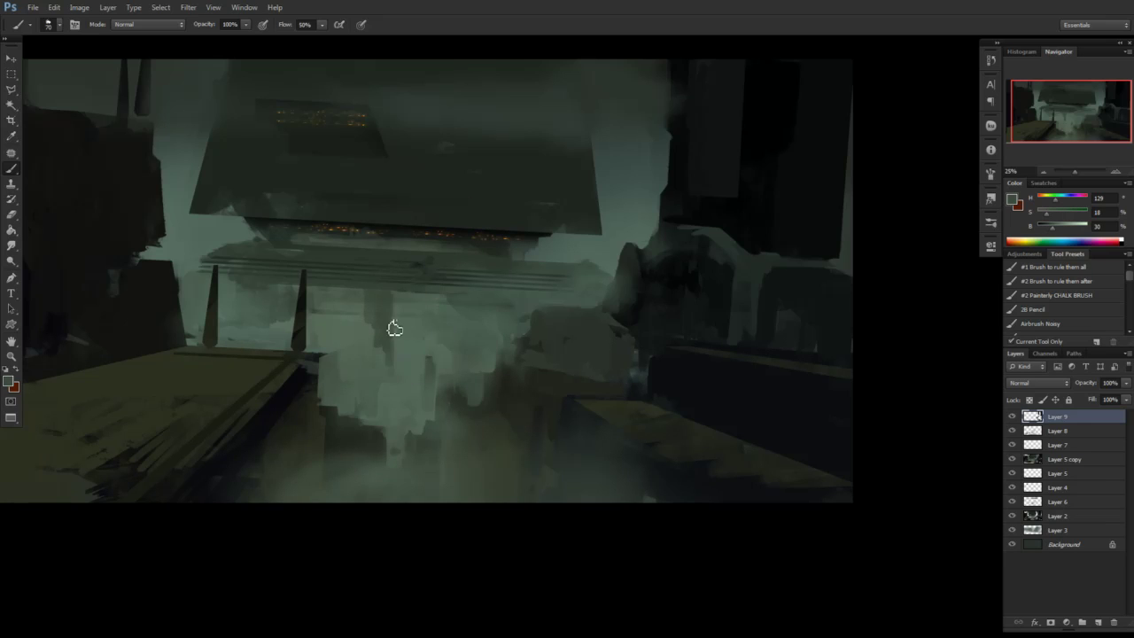
pyautogui.moveTo(381, 376); pyautogui.dragTo(374, 331)
pyautogui.keyDown('alt'); pyautogui.click(358, 381); pyautogui.keyUp('alt')
pyautogui.keyDown('alt'); pyautogui.click(385, 314); pyautogui.keyUp('alt')
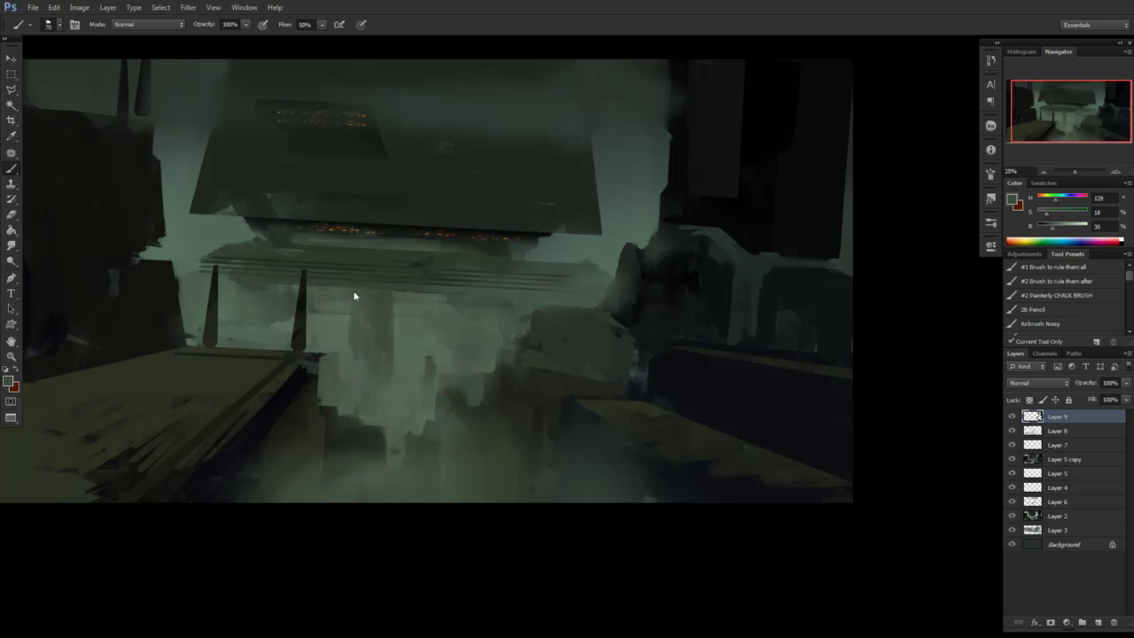
# Soften the vertical shape in the central mist with strokes in sampled grey-green tones
pyautogui.keyDown('alt'); pyautogui.click(398, 355); pyautogui.keyUp('alt')
pyautogui.keyDown('alt'); pyautogui.click(382, 385); pyautogui.keyUp('alt')
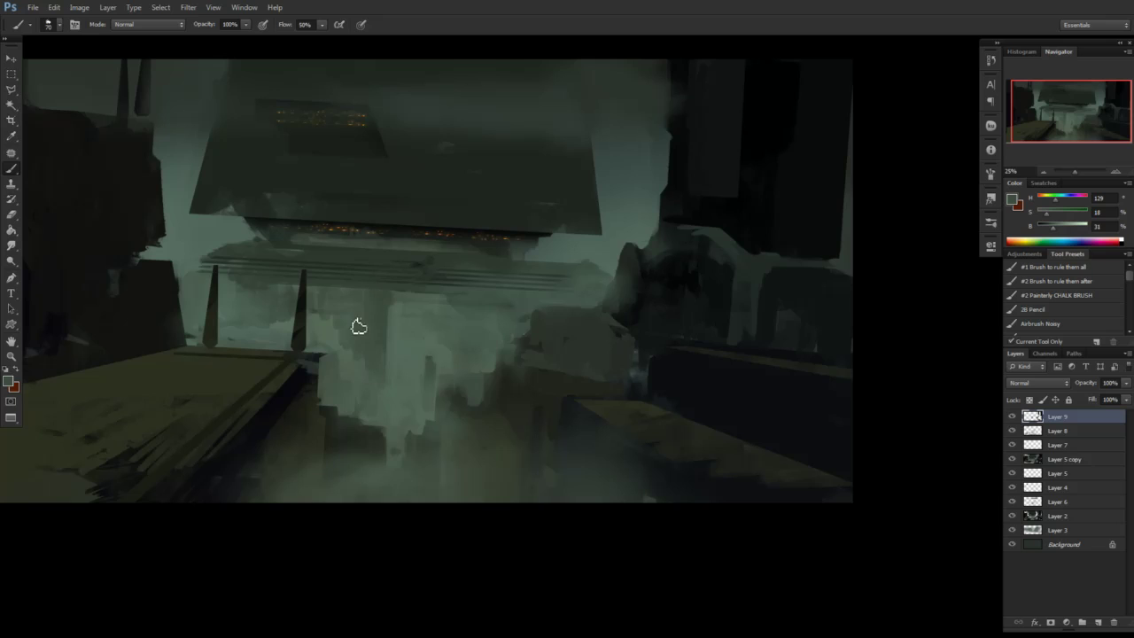
pyautogui.keyDown('alt'); pyautogui.click(347, 362); pyautogui.keyUp('alt')
# Merge every layer above the Background, from Layer 3 up to Layer 9, into a single layer
pyautogui.press('r')
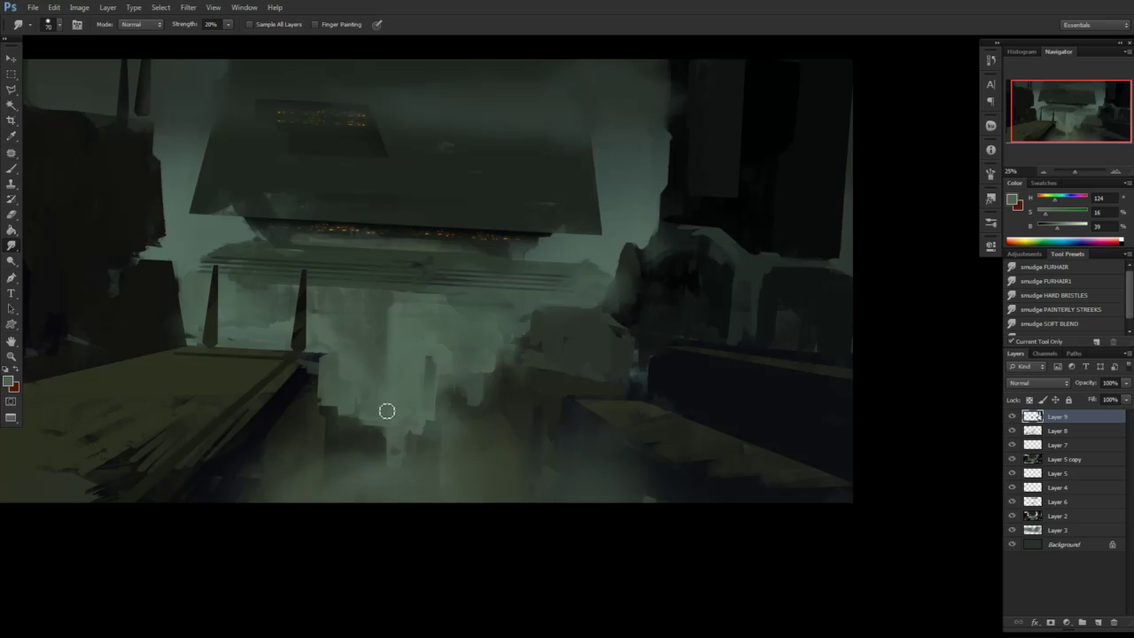
pyautogui.keyDown('shift'); pyautogui.click(1058, 530); pyautogui.keyUp('shift')
pyautogui.hotkey('ctrl', 'e')
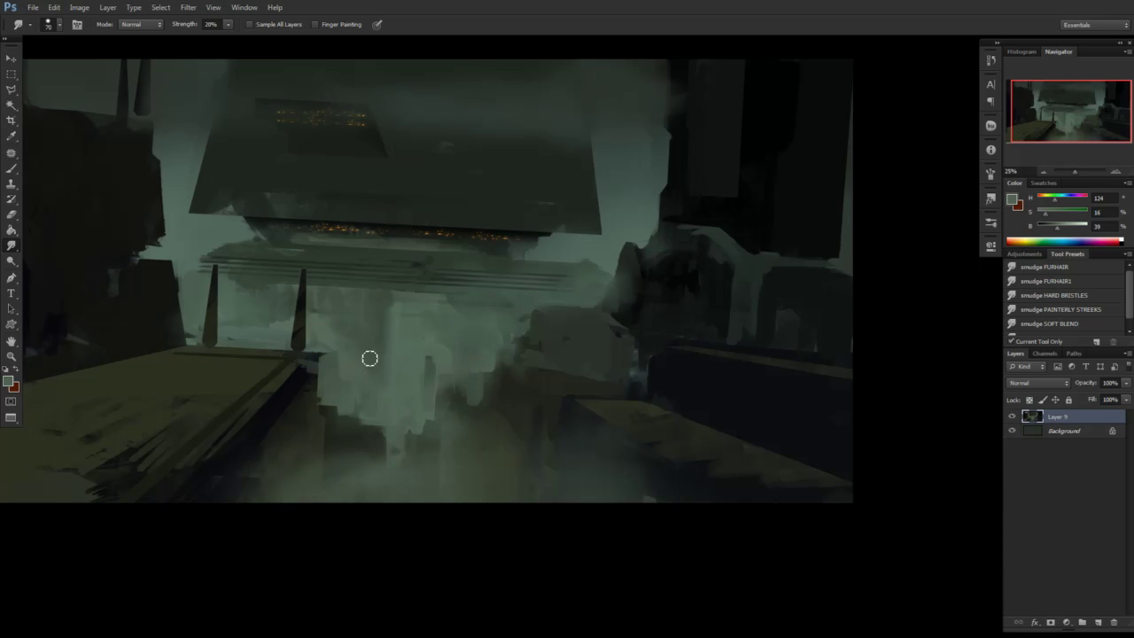
# Switch to another brush preset and touch up the central mist below the steps with sampled grey-green
pyautogui.press('b')
pyautogui.rightClick(371, 359)
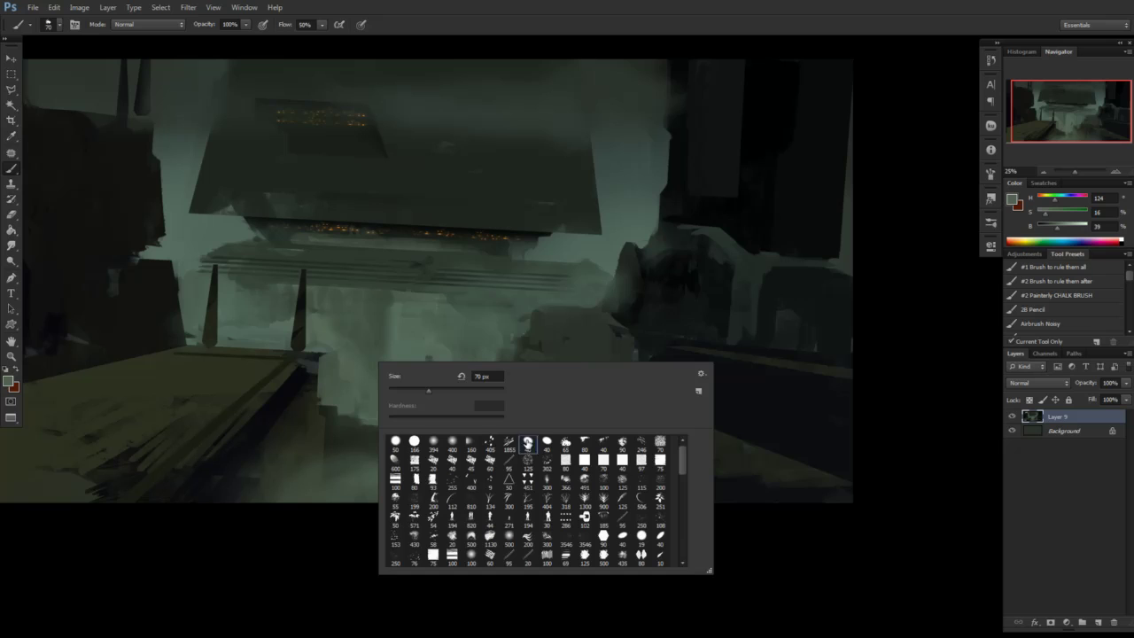
pyautogui.doubleClick(395, 519)
pyautogui.keyDown('alt'); pyautogui.click(382, 303); pyautogui.keyUp('alt')
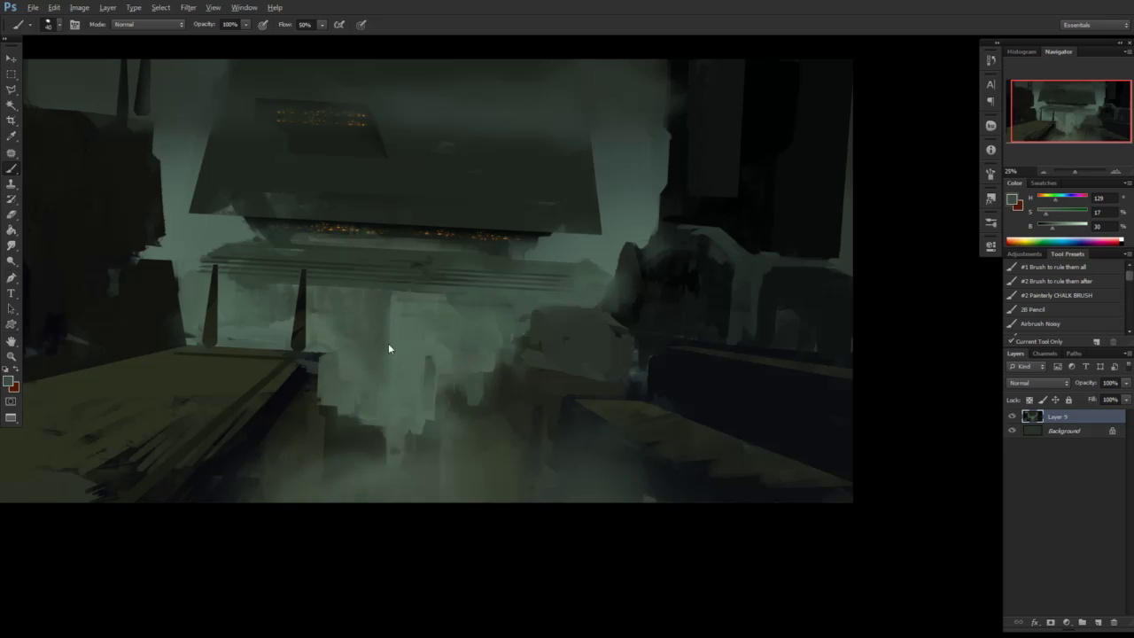
pyautogui.keyDown('alt'); pyautogui.click(388, 304); pyautogui.keyUp('alt')
# Enlarge the brush to 125 and cover the light patches on the left wall and building facade with sampled dark tones
pyautogui.keyDown('alt'); pyautogui.click(205, 398); pyautogui.keyUp('alt')
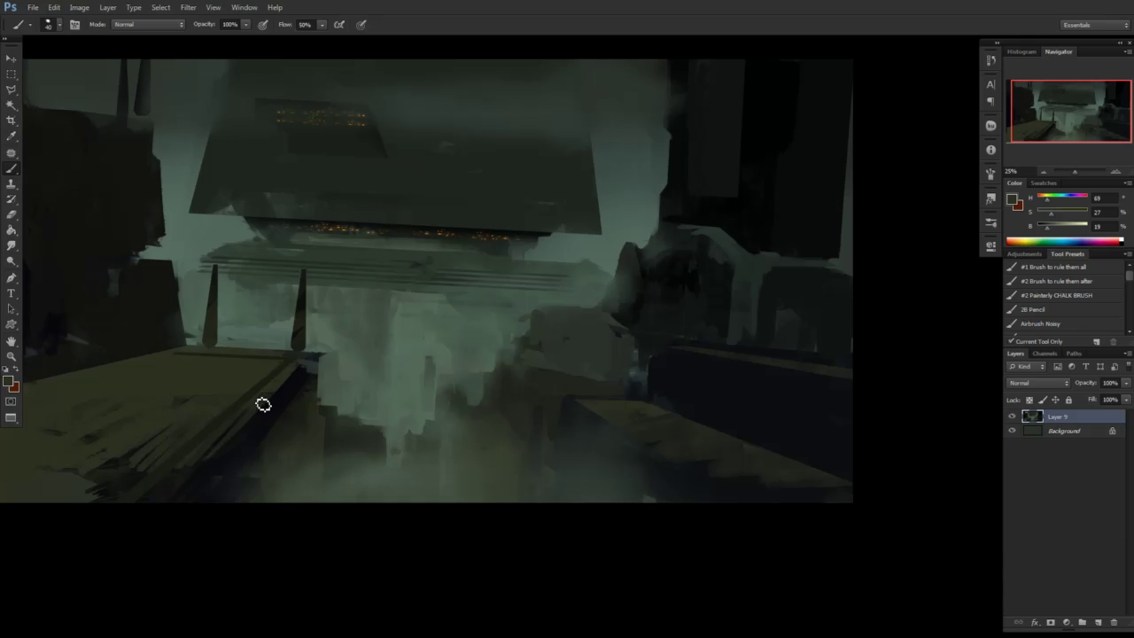
pyautogui.moveTo(263, 404); pyautogui.dragTo(422, 393)
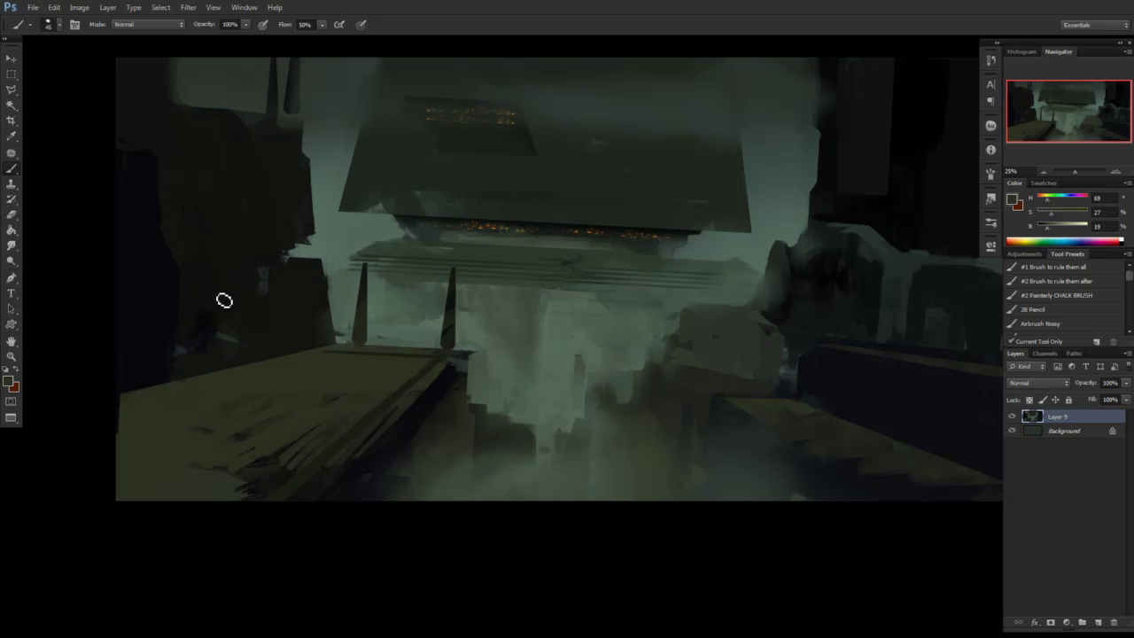
pyautogui.press(']')
pyautogui.keyDown('alt'); pyautogui.click(253, 299); pyautogui.keyUp('alt')
pyautogui.moveTo(256, 312); pyautogui.dragTo(257, 225)
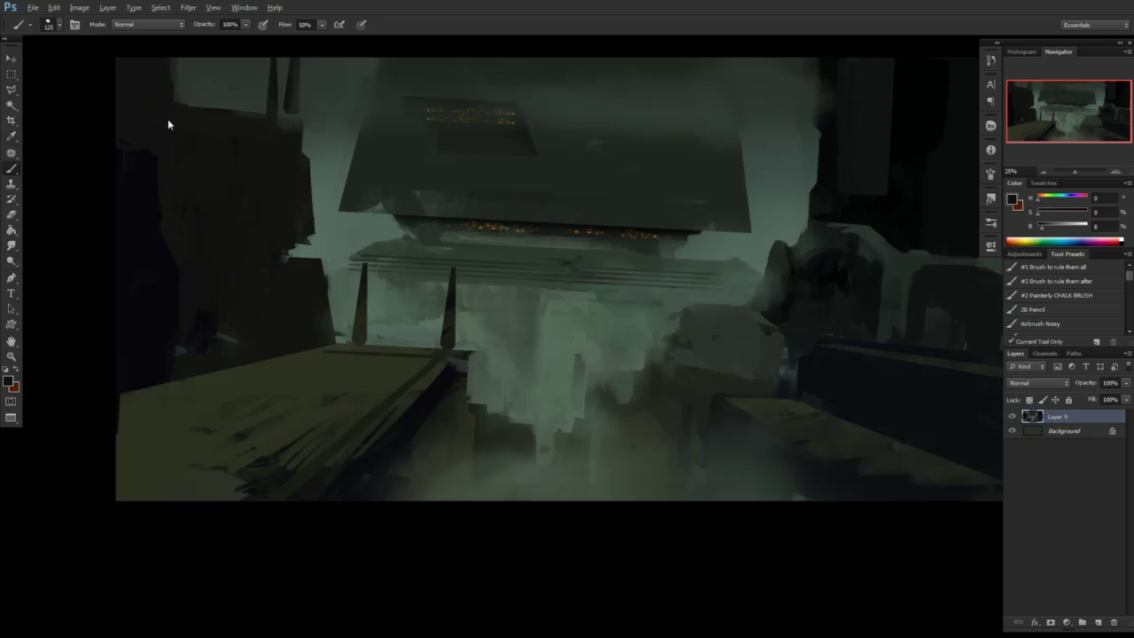
pyautogui.moveTo(169, 125); pyautogui.dragTo(194, 158)
pyautogui.keyDown('alt'); pyautogui.click(582, 149); pyautogui.keyUp('alt')
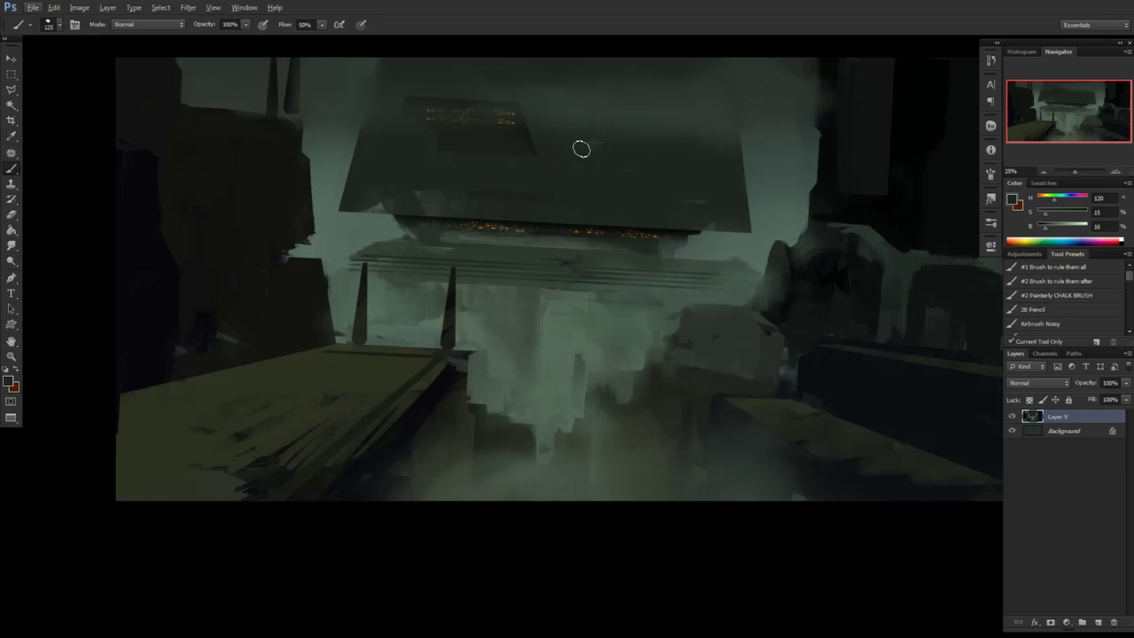
pyautogui.moveTo(581, 149); pyautogui.dragTo(605, 169)
# Lasso a thin, angled band across the lower part of the building's facade and hide the selection outline
pyautogui.press('l')
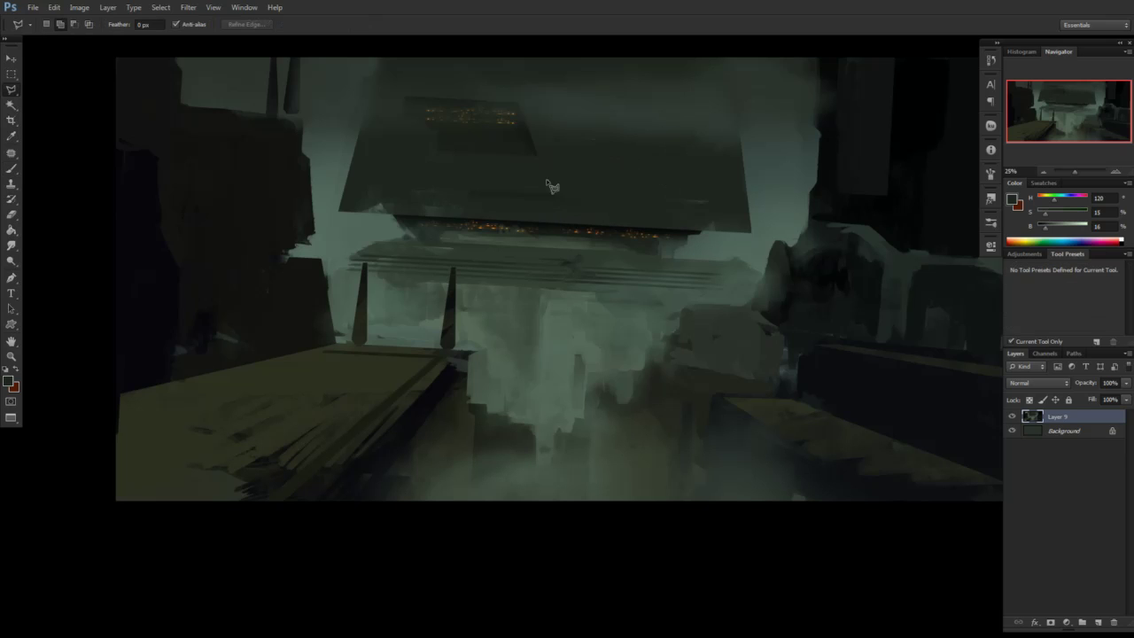
pyautogui.click(461, 188)
pyautogui.click(680, 201)
pyautogui.click(705, 189)
pyautogui.click(749, 192)
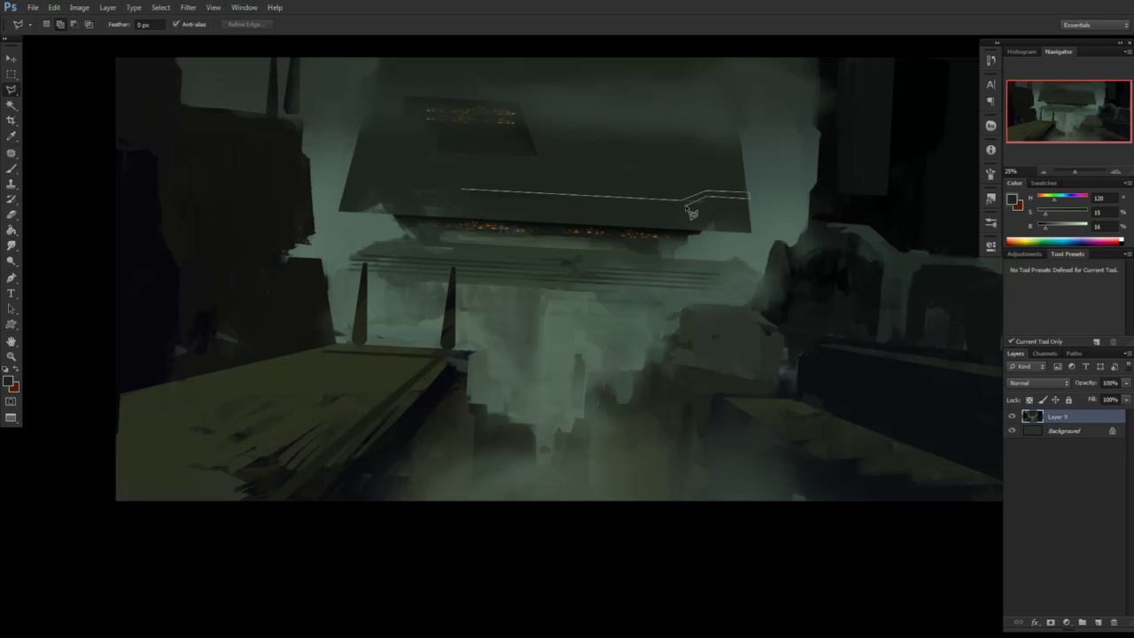
pyautogui.click(683, 205)
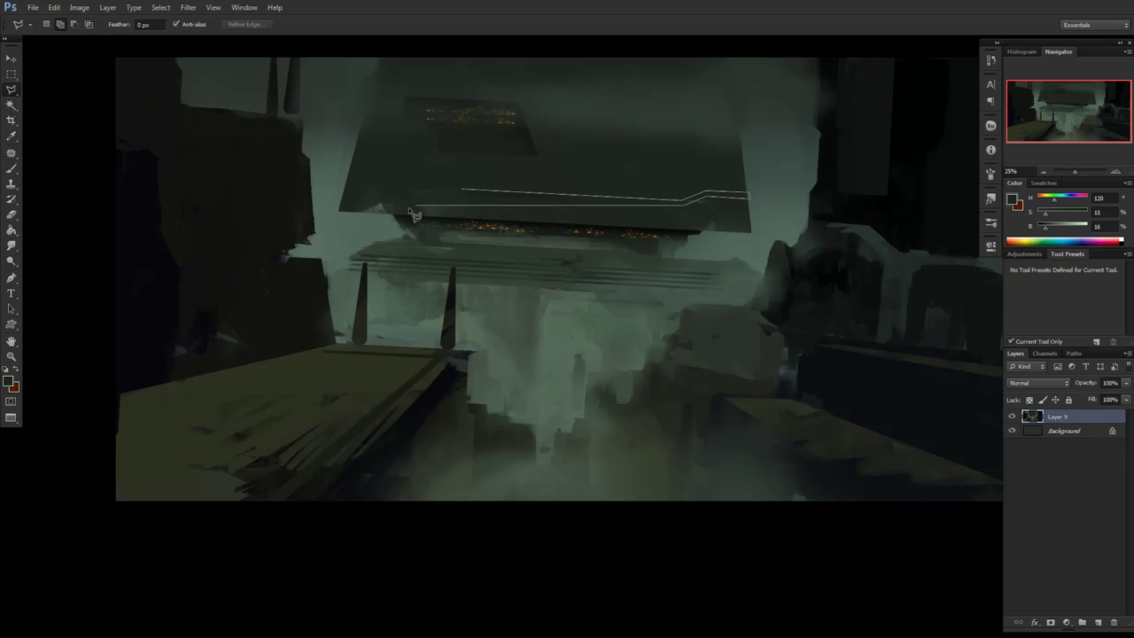
pyautogui.click(461, 195)
pyautogui.hotkey('ctrl', 'h')
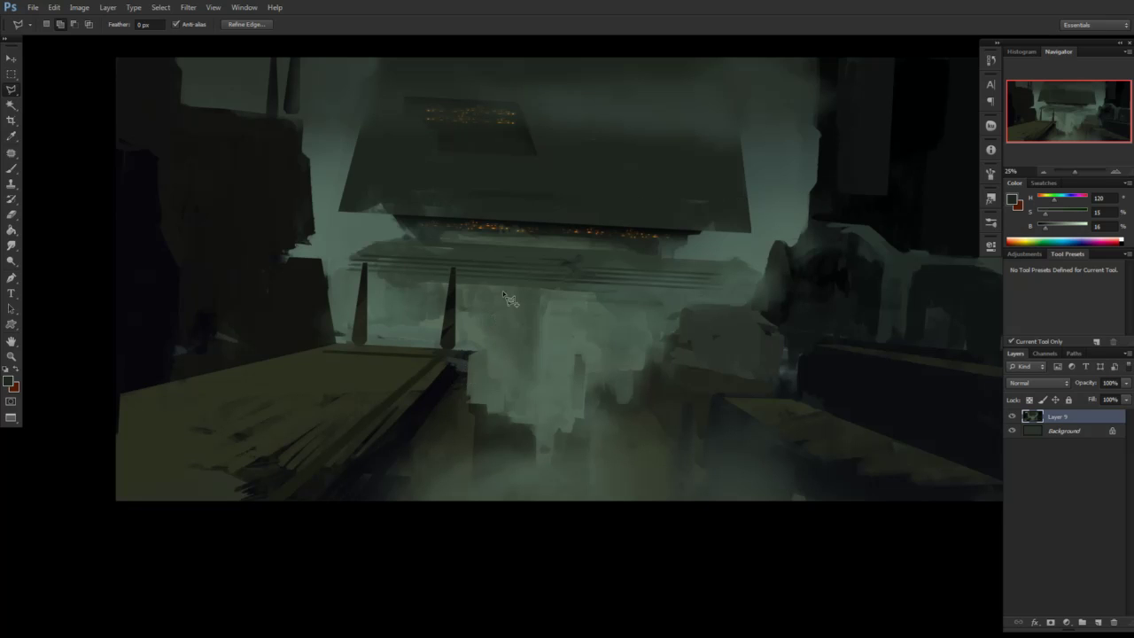
# Paint the selected facade band with sampled dark green and cut a notch at its right end with the misty sky colour
pyautogui.press('b')
pyautogui.keyDown('alt'); pyautogui.click(474, 154); pyautogui.keyUp('alt')
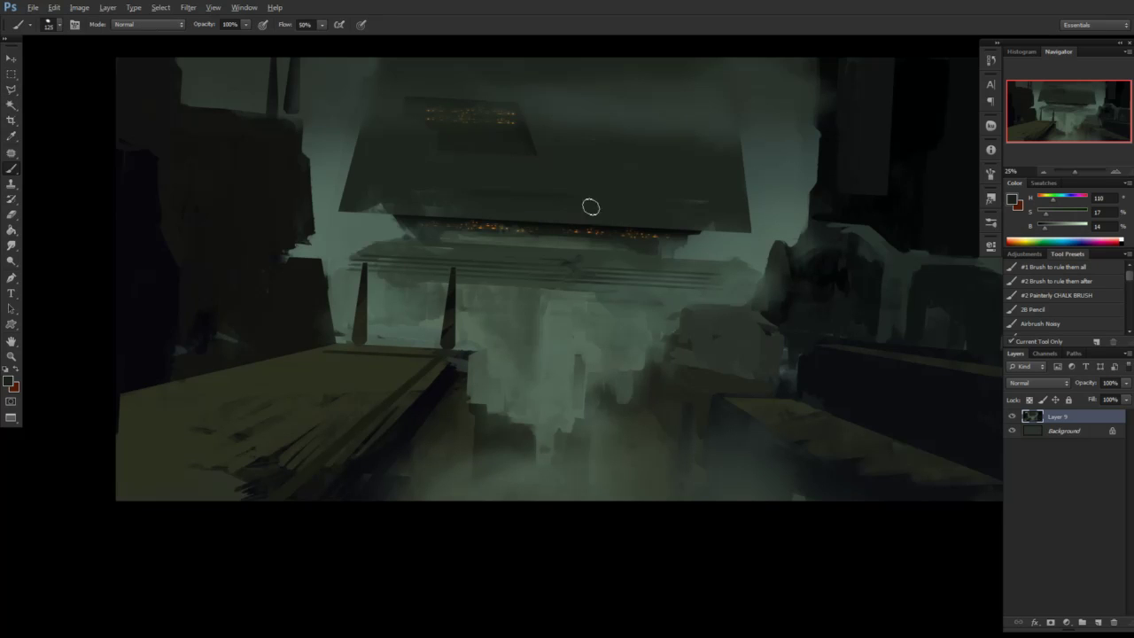
pyautogui.keyDown('alt'); pyautogui.click(760, 189); pyautogui.keyUp('alt')
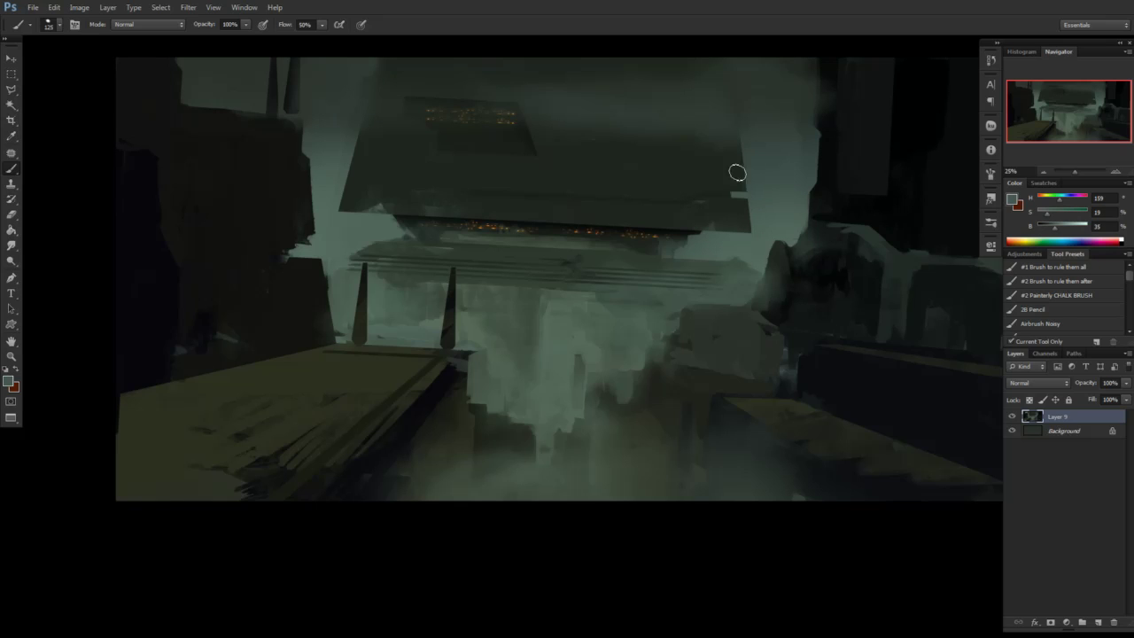
pyautogui.keyDown('alt'); pyautogui.click(723, 191); pyautogui.keyUp('alt')
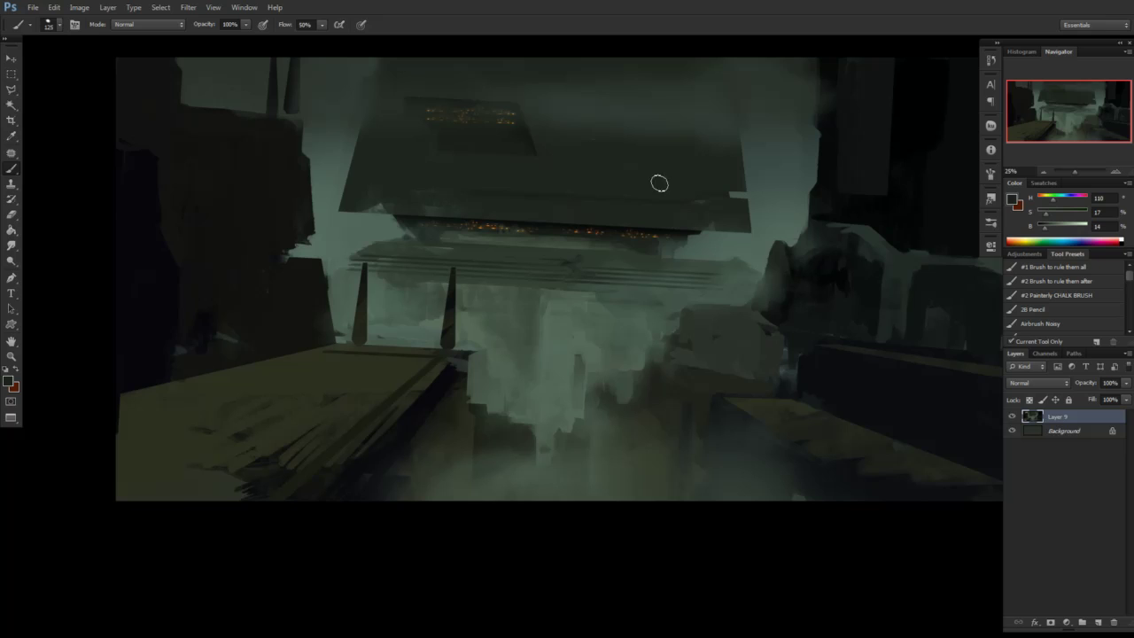
# Lasso the misty area below the steps, from the left wall to the stepped edge of the central rock
pyautogui.press('l')
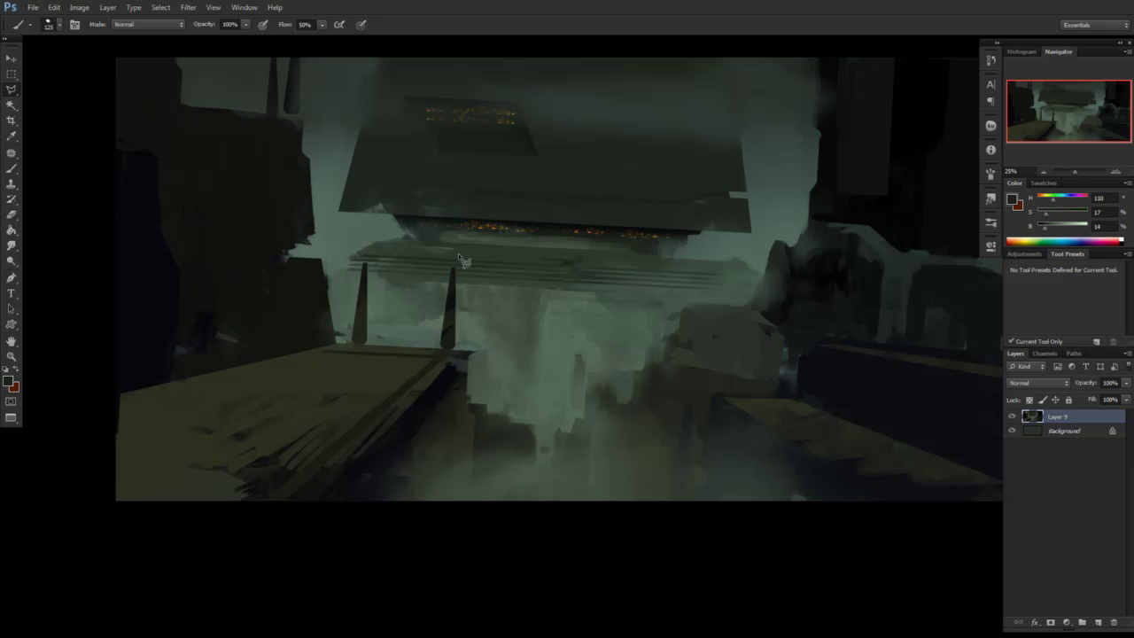
pyautogui.click(340, 270)
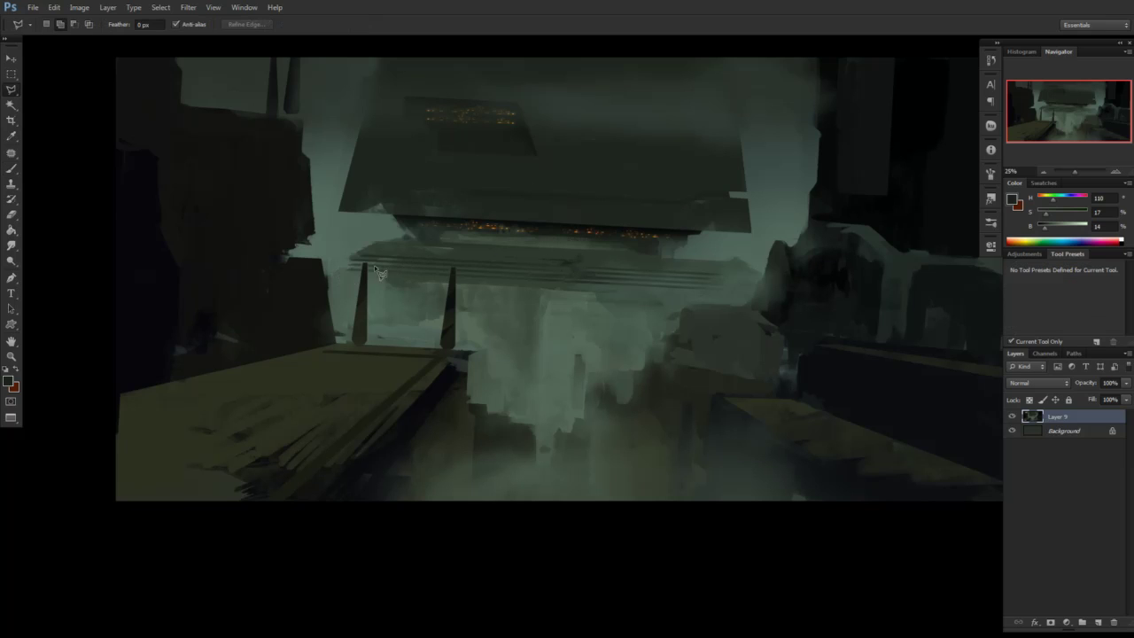
pyautogui.click(747, 306)
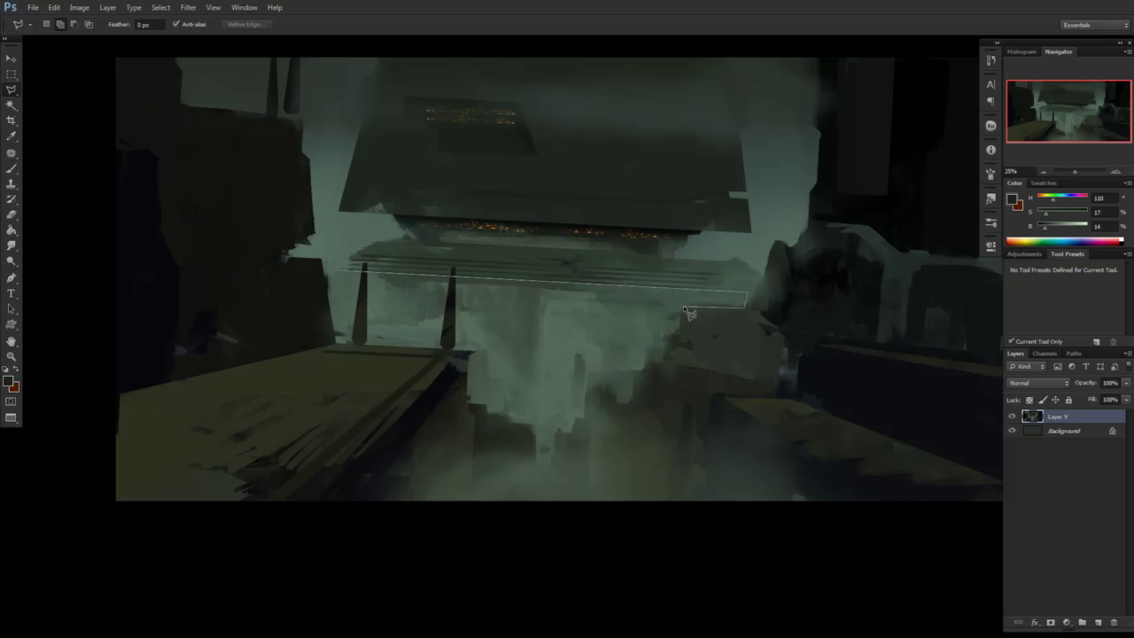
pyautogui.click(681, 308)
pyautogui.click(671, 335)
pyautogui.click(642, 370)
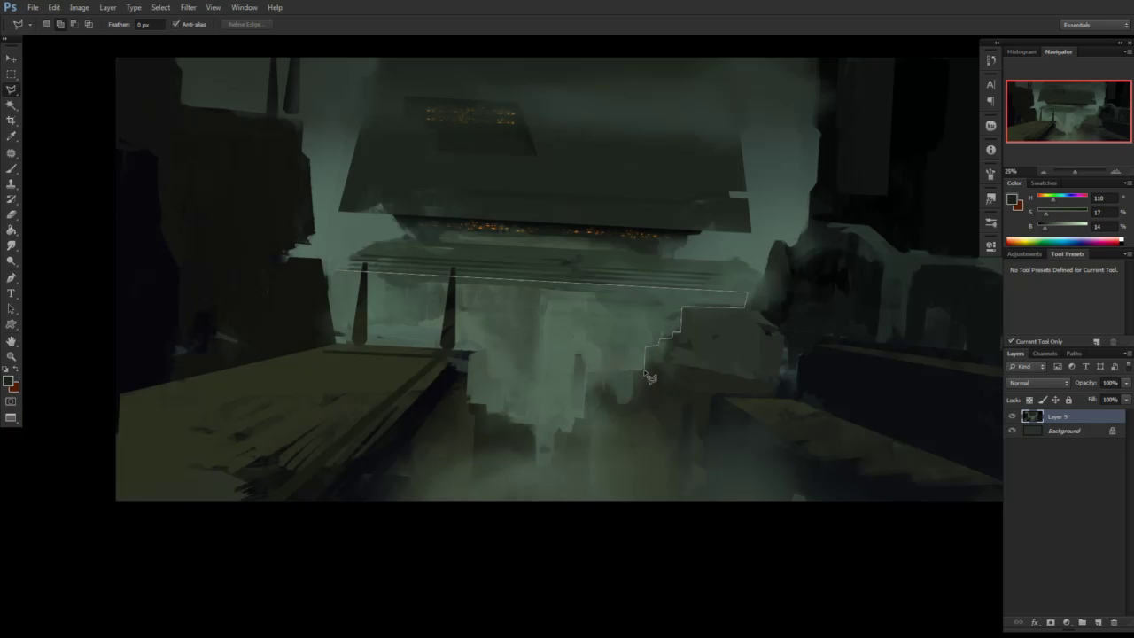
pyautogui.click(468, 368)
pyautogui.click(405, 348)
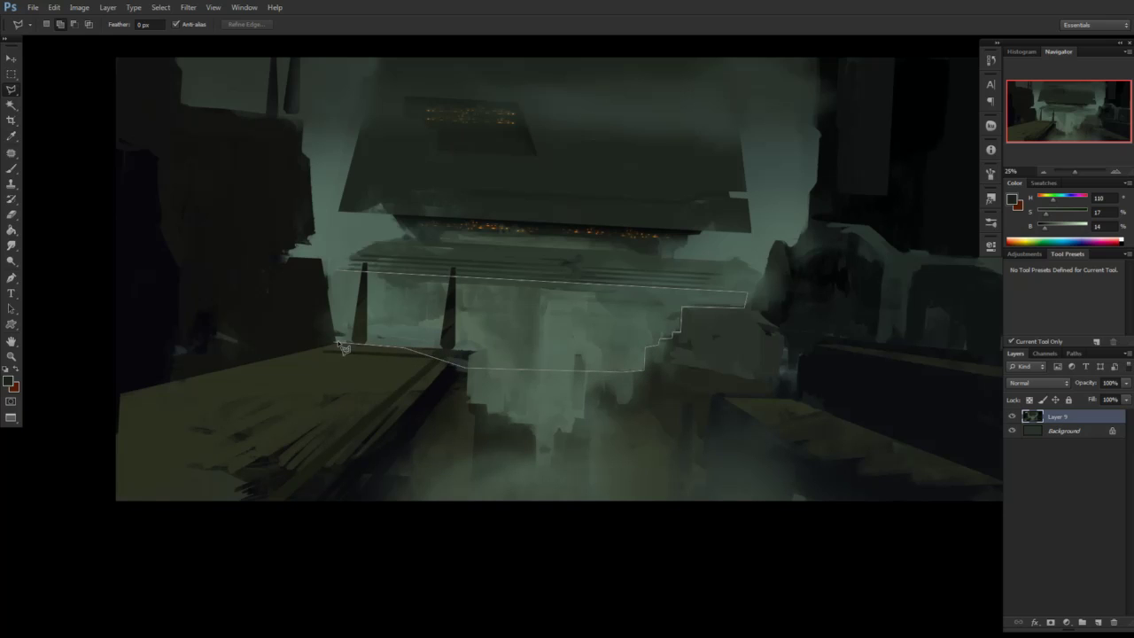
pyautogui.doubleClick(340, 343)
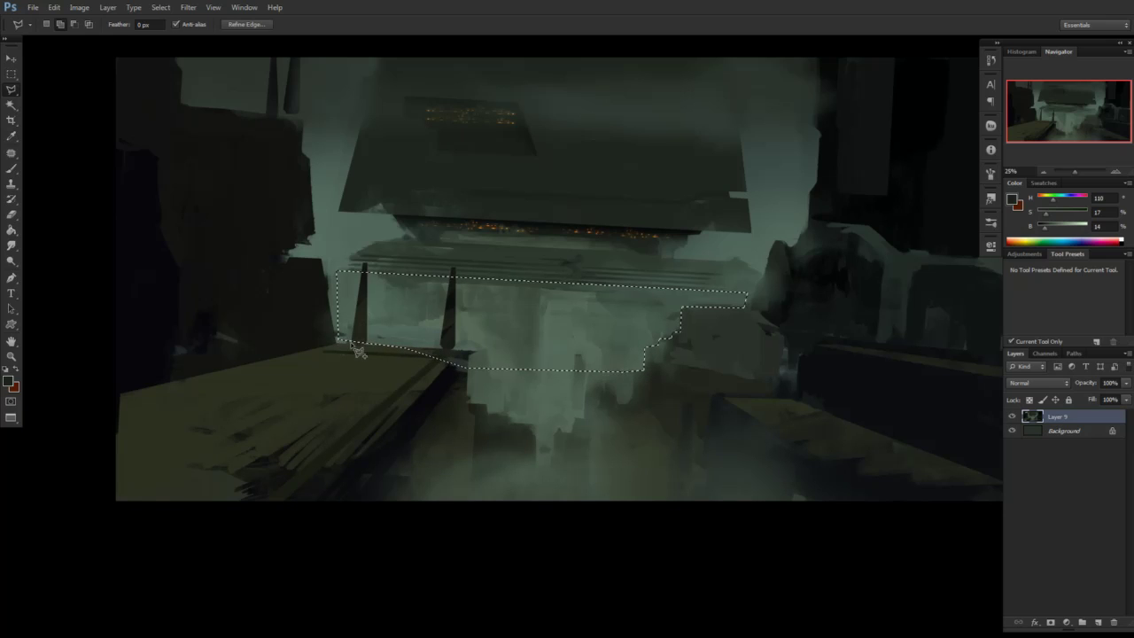
# Subtract the two spires and the left platform's far corner from the selection and hide its outline
pyautogui.click(363, 264)
pyautogui.click(353, 343)
pyautogui.click(367, 343)
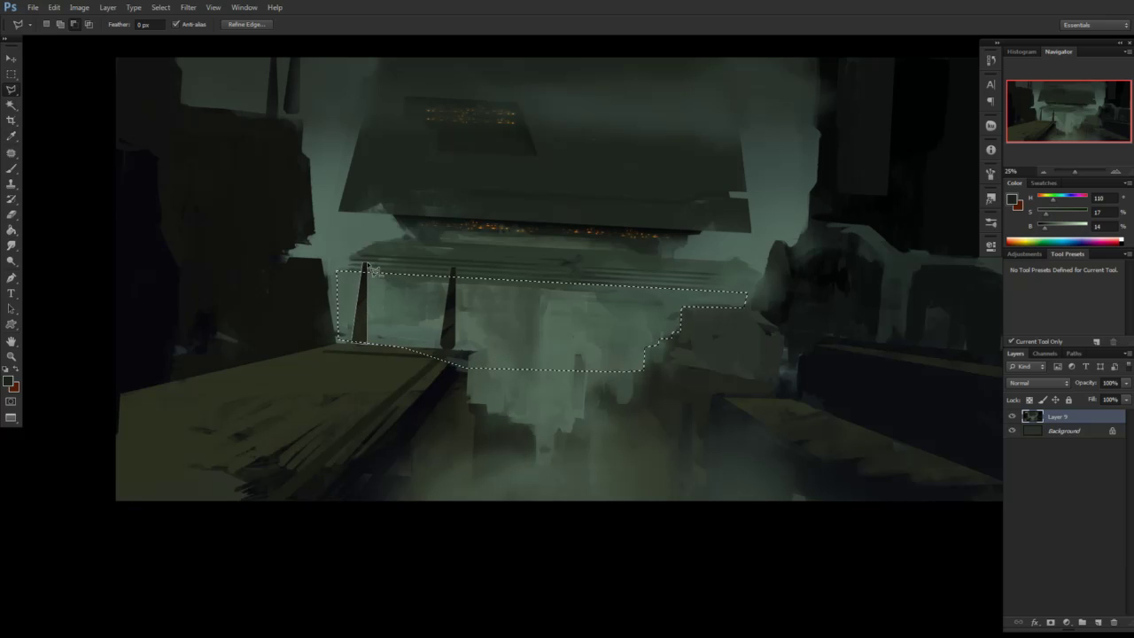
pyautogui.click(367, 264)
pyautogui.keyDown('alt'); pyautogui.click(452, 268); pyautogui.keyUp('alt')
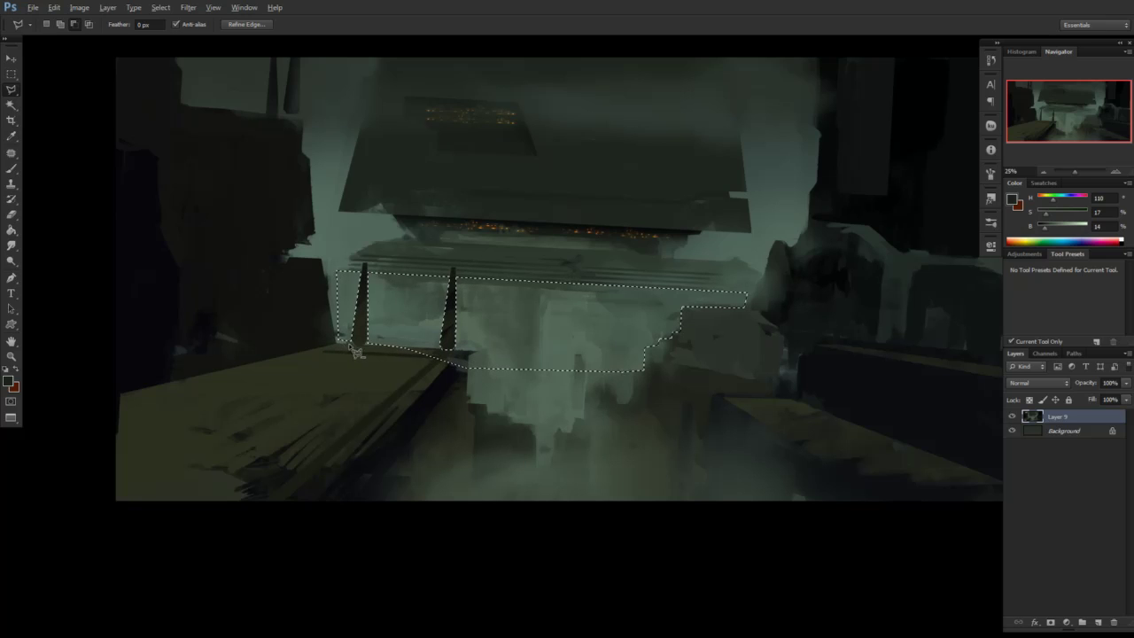
pyautogui.keyDown('alt'); pyautogui.click(448, 356); pyautogui.keyUp('alt')
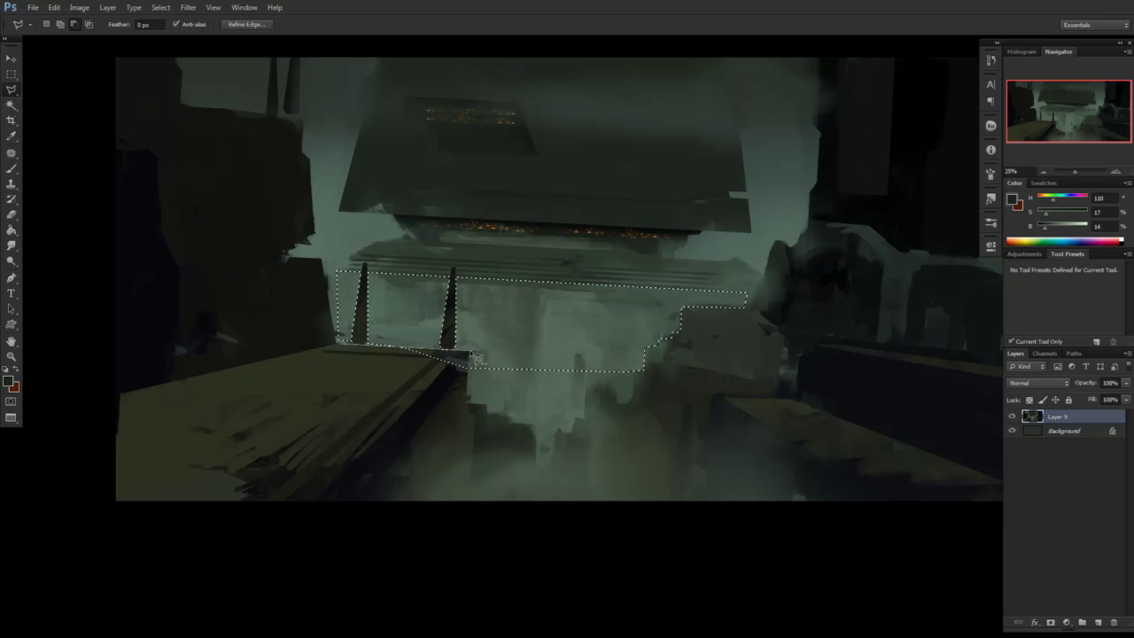
pyautogui.click(469, 353)
pyautogui.doubleClick(462, 408)
pyautogui.hotkey('ctrl', 'd')
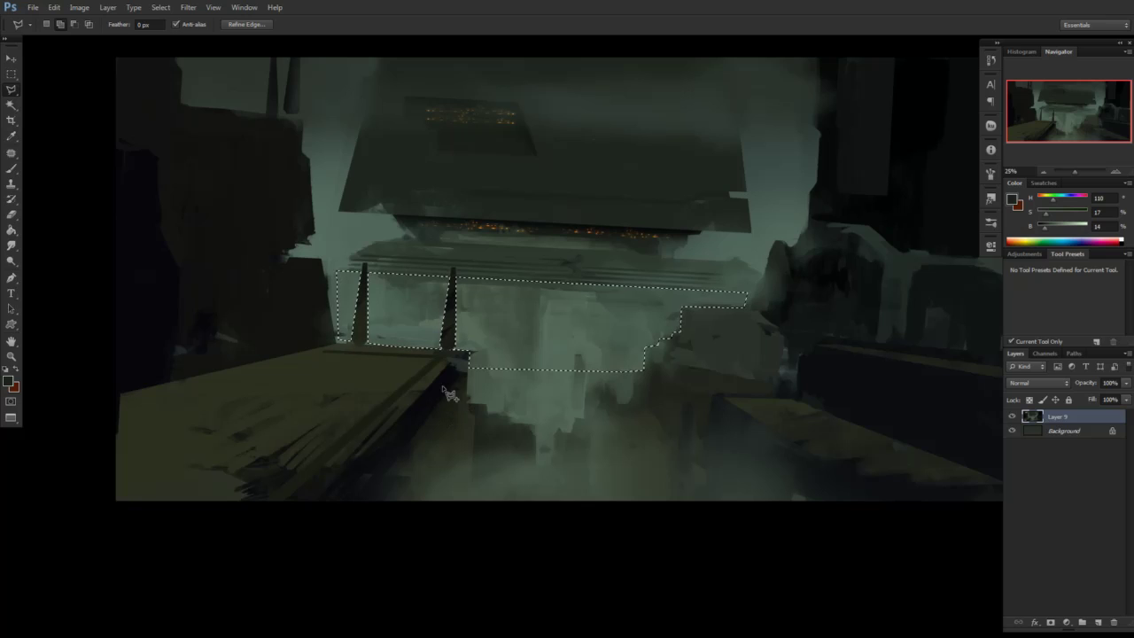
# Choose a textured brush at size 200 and paint a grey-green wall into the selected area behind the spires
pyautogui.press('b')
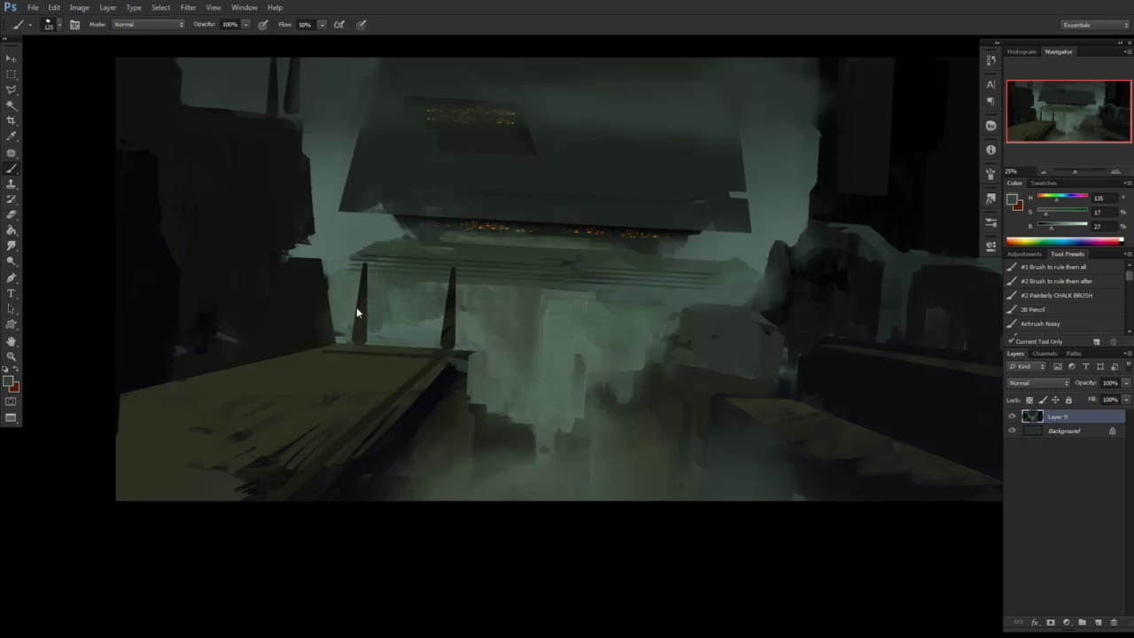
pyautogui.rightClick(448, 308)
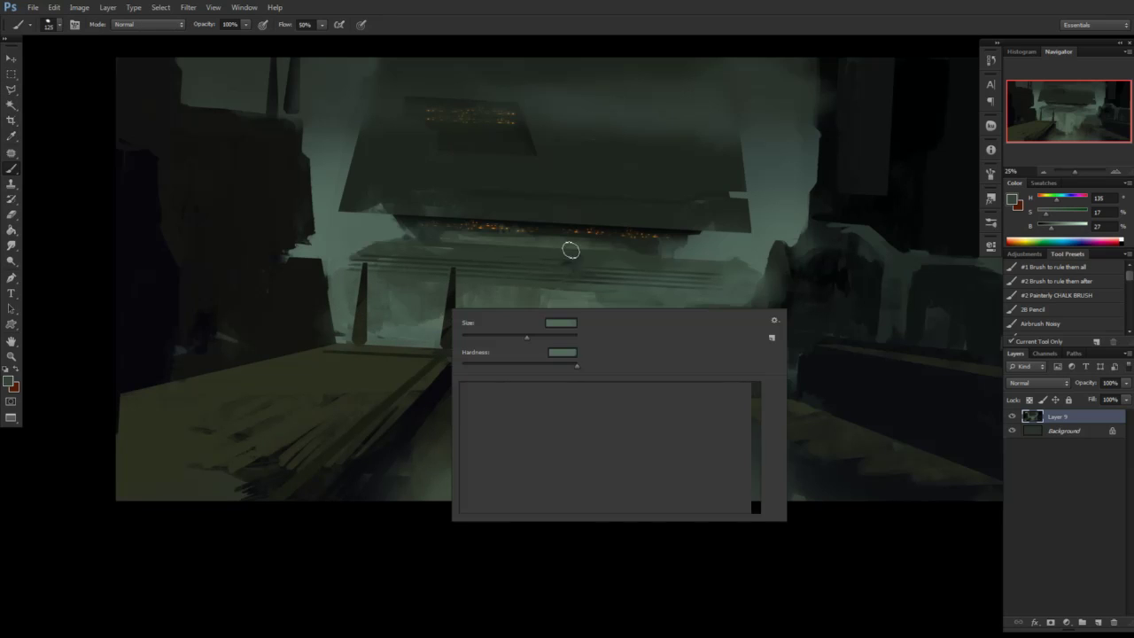
pyautogui.doubleClick(638, 391)
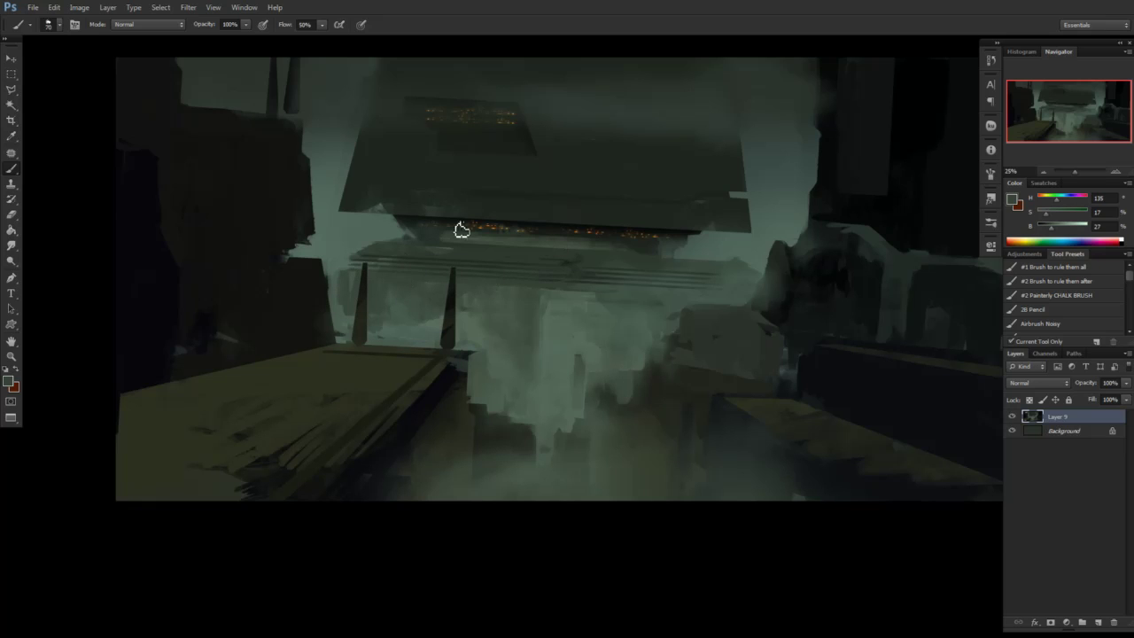
pyautogui.moveTo(390, 310)
pyautogui.mouseDown()
pyautogui.moveTo(429, 264)
pyautogui.moveTo(461, 324)
pyautogui.moveTo(458, 288)
pyautogui.moveTo(470, 303)
pyautogui.moveTo(490, 365)
pyautogui.moveTo(519, 278)
pyautogui.moveTo(546, 421)
pyautogui.moveTo(552, 343)
pyautogui.moveTo(568, 347)
pyautogui.moveTo(545, 381)
pyautogui.mouseUp()
pyautogui.keyDown('alt'); pyautogui.click(576, 335); pyautogui.keyUp('alt')
pyautogui.moveTo(531, 292)
pyautogui.mouseDown()
pyautogui.moveTo(522, 351)
pyautogui.moveTo(488, 367)
pyautogui.moveTo(518, 384)
pyautogui.mouseUp()
pyautogui.keyDown('alt'); pyautogui.click(508, 323); pyautogui.keyUp('alt')
pyautogui.keyDown('alt'); pyautogui.click(519, 333); pyautogui.keyUp('alt')
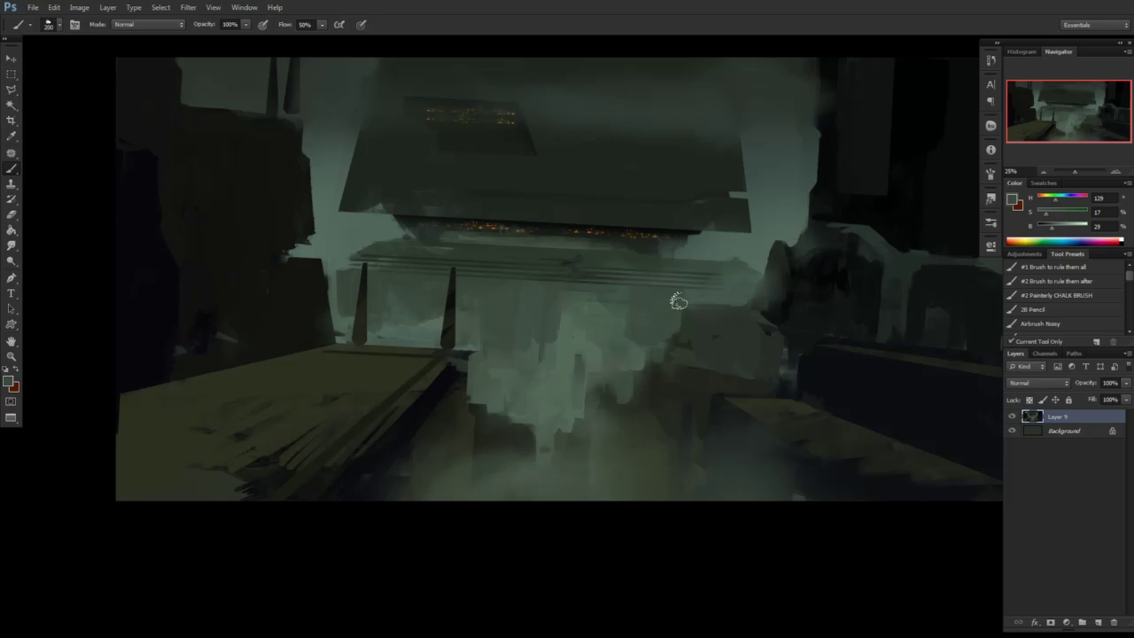
# Refine the wall below the steps with sampled tones, adding lighter mist on the right and a vertical edge near the centre
pyautogui.keyDown('alt'); pyautogui.click(704, 280); pyautogui.keyUp('alt')
pyautogui.keyDown('alt'); pyautogui.click(684, 305); pyautogui.keyUp('alt')
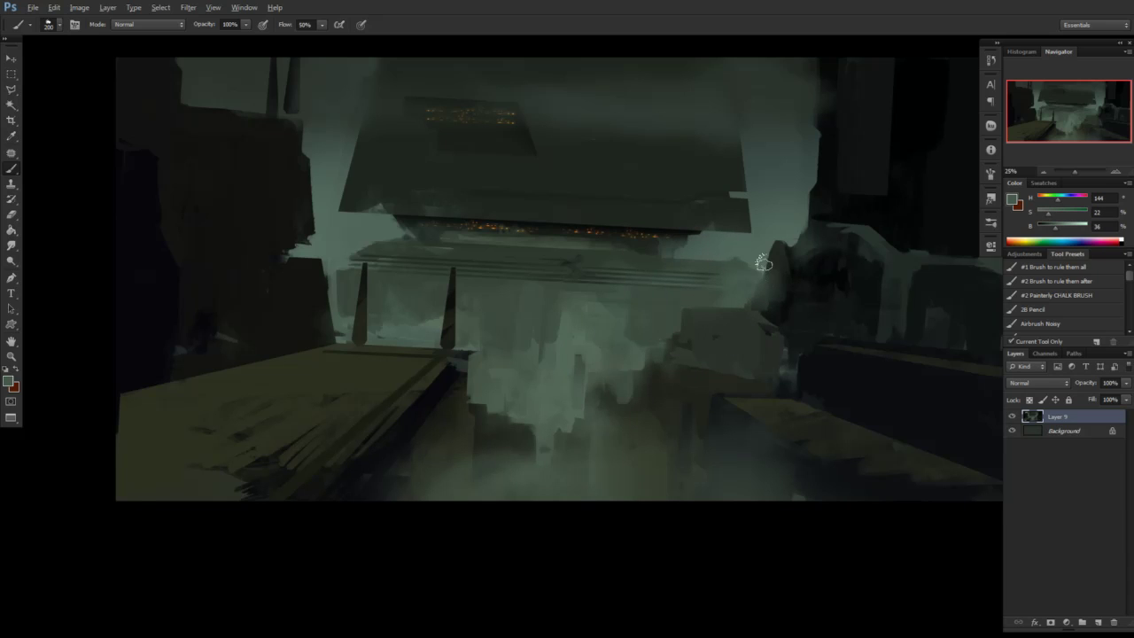
pyautogui.keyDown('alt'); pyautogui.click(646, 291); pyautogui.keyUp('alt')
pyautogui.keyDown('alt'); pyautogui.click(559, 323); pyautogui.keyUp('alt')
pyautogui.keyDown('alt'); pyautogui.click(518, 296); pyautogui.keyUp('alt')
pyautogui.keyDown('alt'); pyautogui.click(515, 273); pyautogui.keyUp('alt')
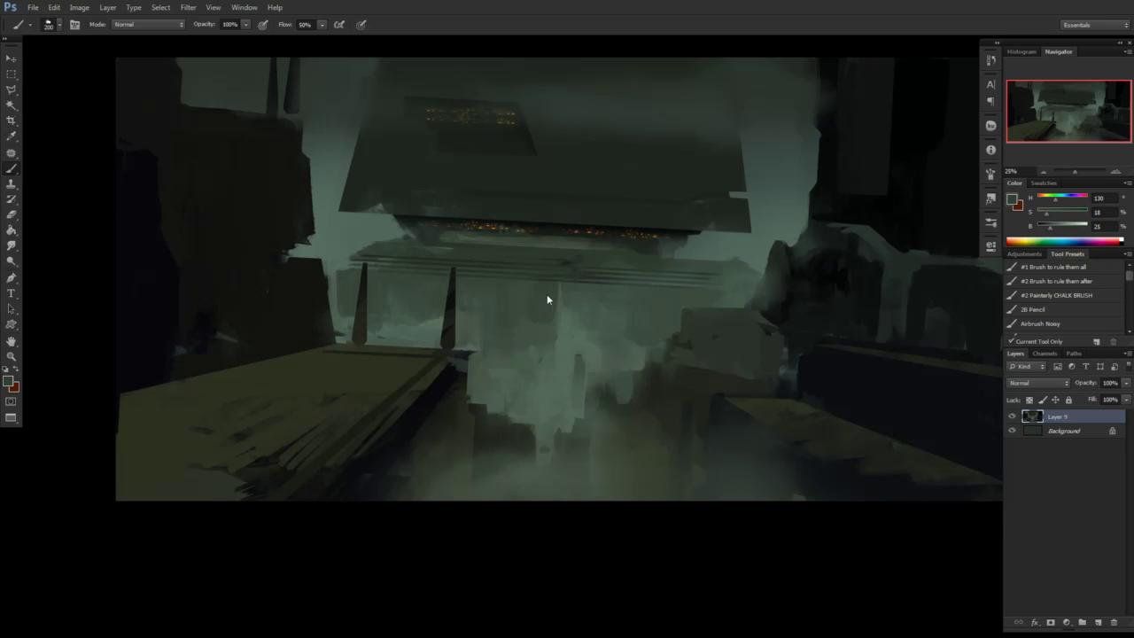
pyautogui.moveTo(493, 303); pyautogui.dragTo(475, 249)
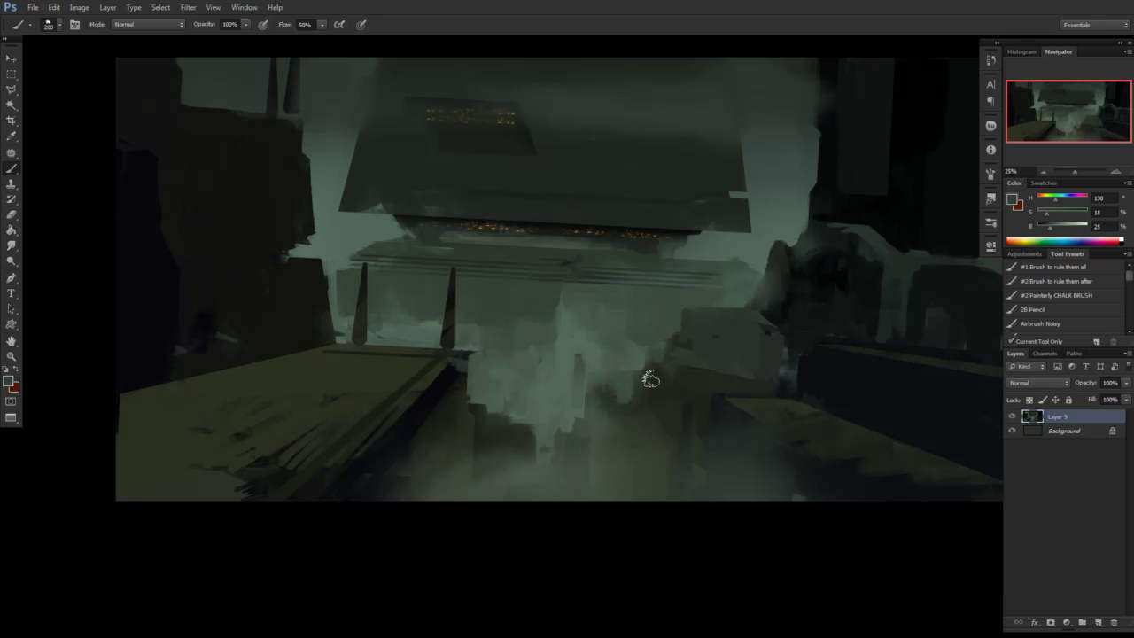
# Lasso a tall, slanted tower shape in the misty gap between the building and the right cliff, following the small spire's edge
pyautogui.press('l')
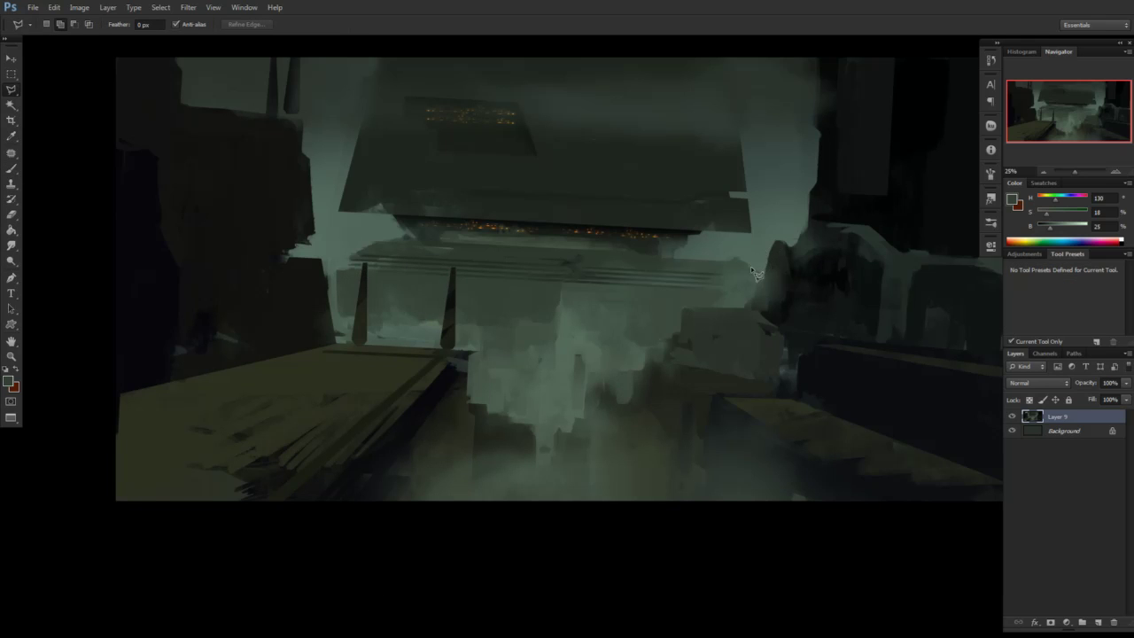
pyautogui.click(819, 135)
pyautogui.click(819, 187)
pyautogui.click(794, 292)
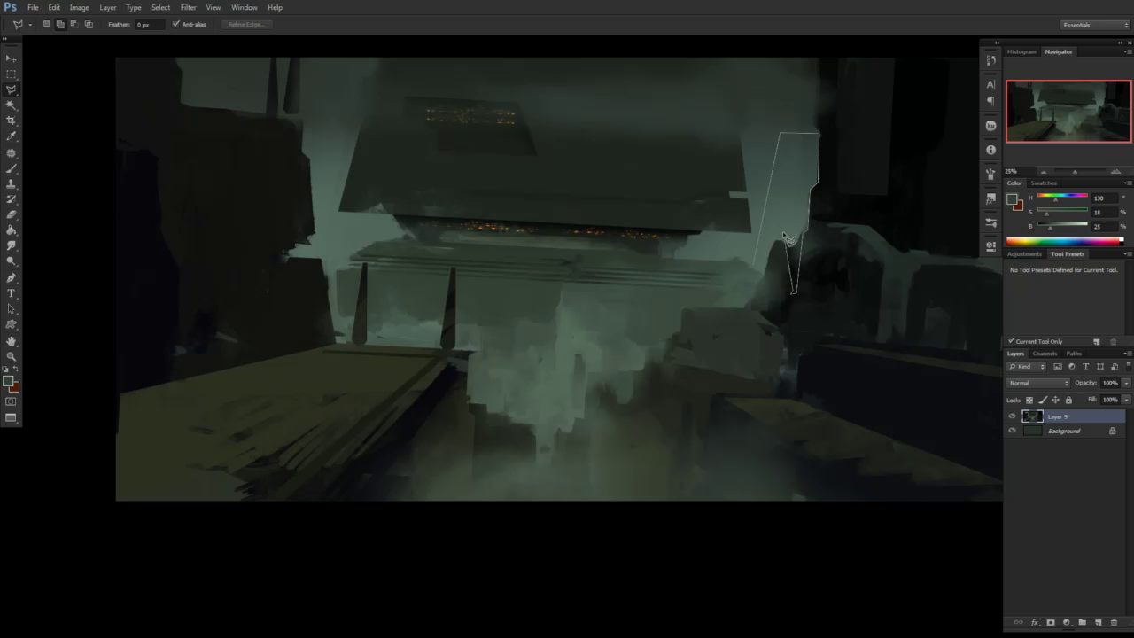
pyautogui.click(776, 241)
pyautogui.doubleClick(756, 275)
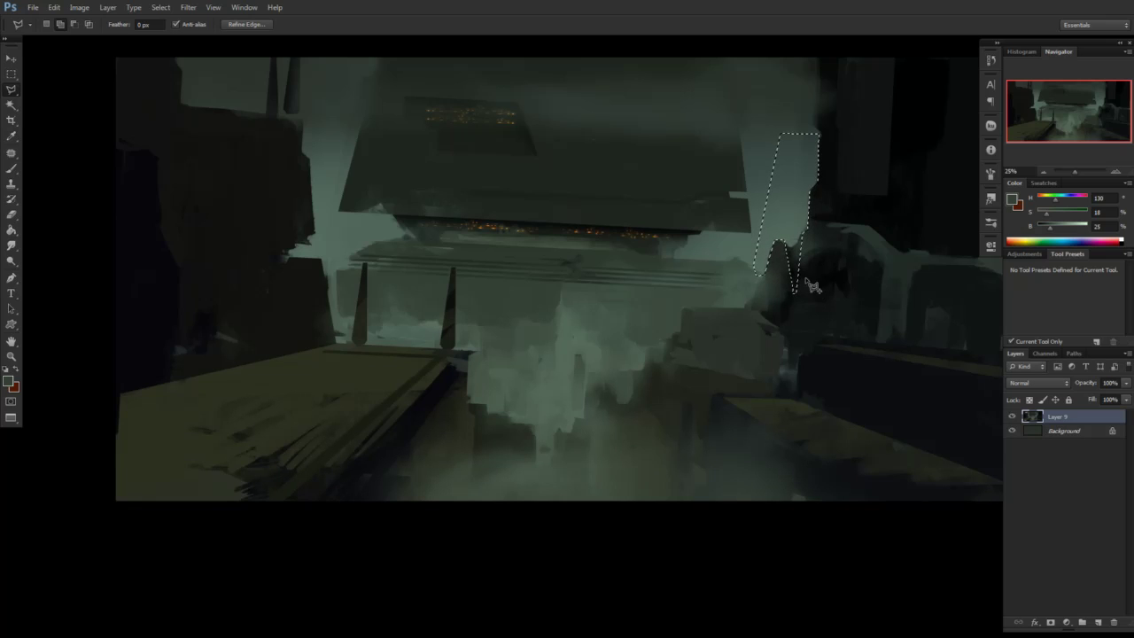
pyautogui.hotkey('ctrl', 'd')
# Paint a hazy grey-green tower in the gap beside the right cliff, varying its tone with colours sampled nearby
pyautogui.press('b')
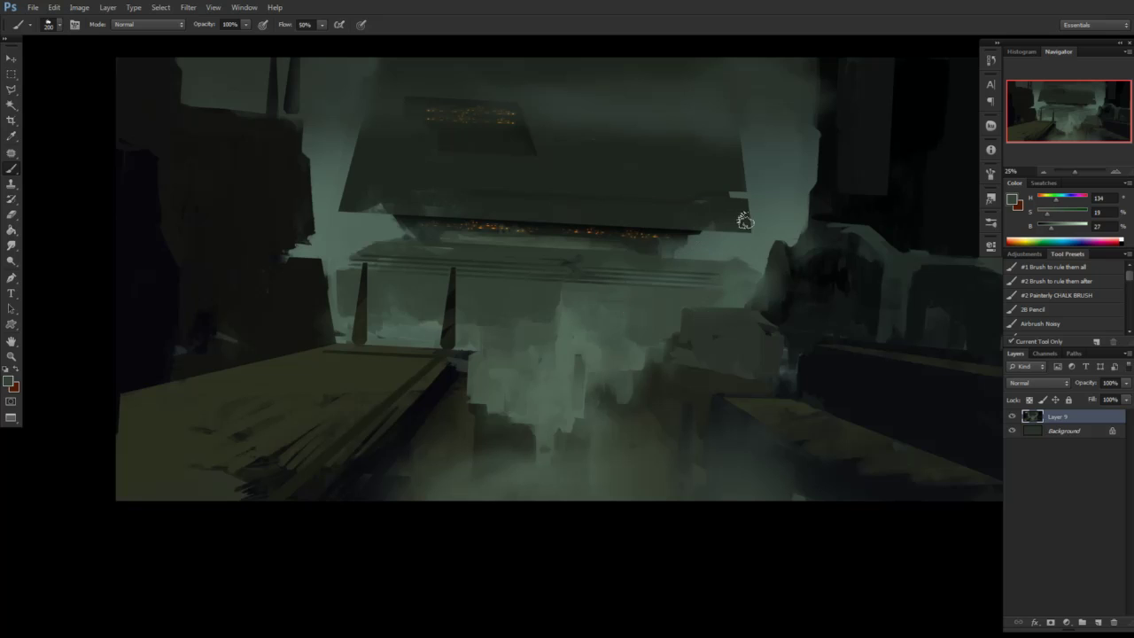
pyautogui.moveTo(796, 197)
pyautogui.mouseDown()
pyautogui.moveTo(757, 256)
pyautogui.moveTo(781, 251)
pyautogui.mouseUp()
pyautogui.keyDown('alt'); pyautogui.click(802, 124); pyautogui.keyUp('alt')
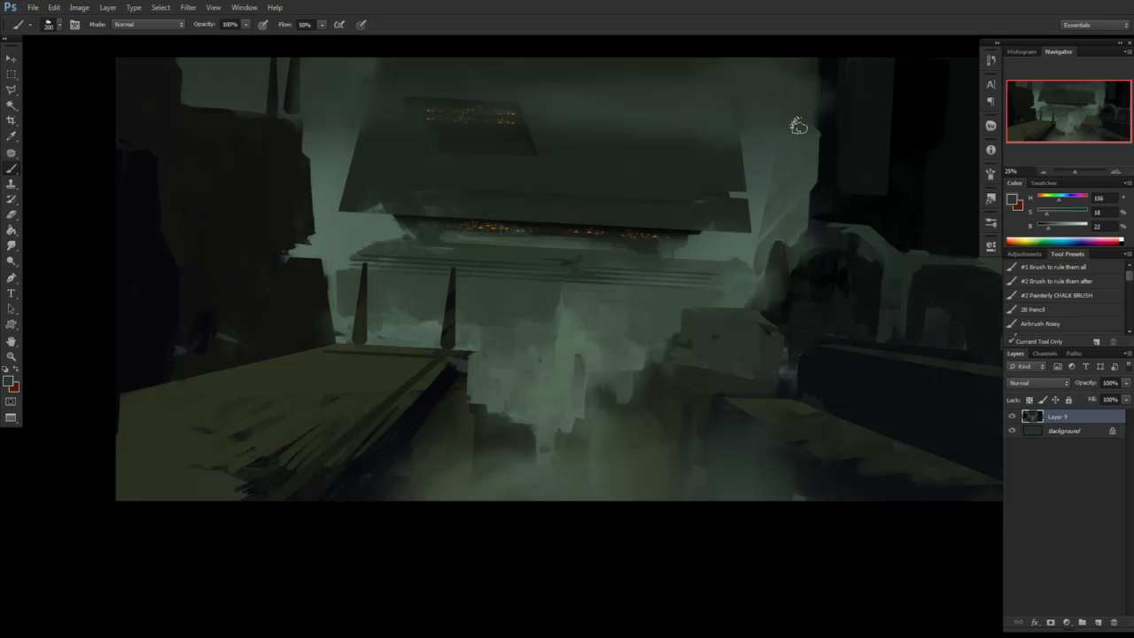
pyautogui.moveTo(798, 127)
pyautogui.mouseDown()
pyautogui.moveTo(762, 216)
pyautogui.moveTo(793, 239)
pyautogui.moveTo(789, 166)
pyautogui.moveTo(756, 239)
pyautogui.moveTo(800, 191)
pyautogui.moveTo(739, 241)
pyautogui.mouseUp()
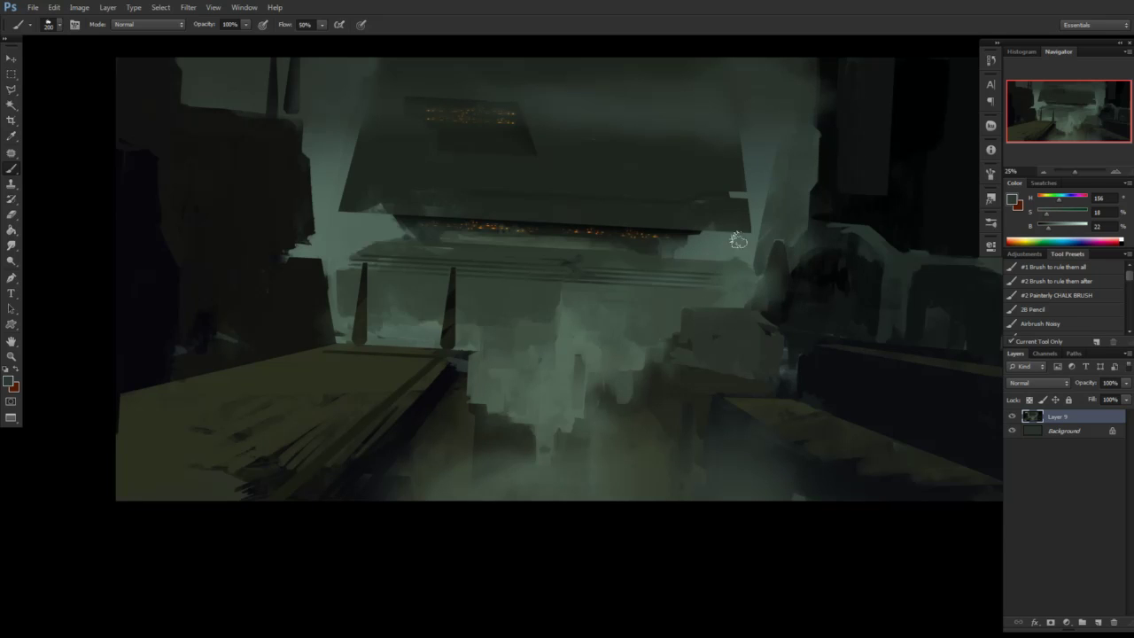
pyautogui.keyDown('alt'); pyautogui.click(747, 277); pyautogui.keyUp('alt')
pyautogui.moveTo(751, 280)
pyautogui.mouseDown()
pyautogui.moveTo(780, 212)
pyautogui.moveTo(767, 244)
pyautogui.moveTo(767, 194)
pyautogui.moveTo(794, 140)
pyautogui.moveTo(792, 242)
pyautogui.moveTo(806, 200)
pyautogui.moveTo(792, 237)
pyautogui.moveTo(767, 241)
pyautogui.moveTo(787, 122)
pyautogui.moveTo(759, 262)
pyautogui.mouseUp()
pyautogui.keyDown('alt'); pyautogui.click(794, 234); pyautogui.keyUp('alt')
pyautogui.moveTo(778, 160); pyautogui.dragTo(798, 261)
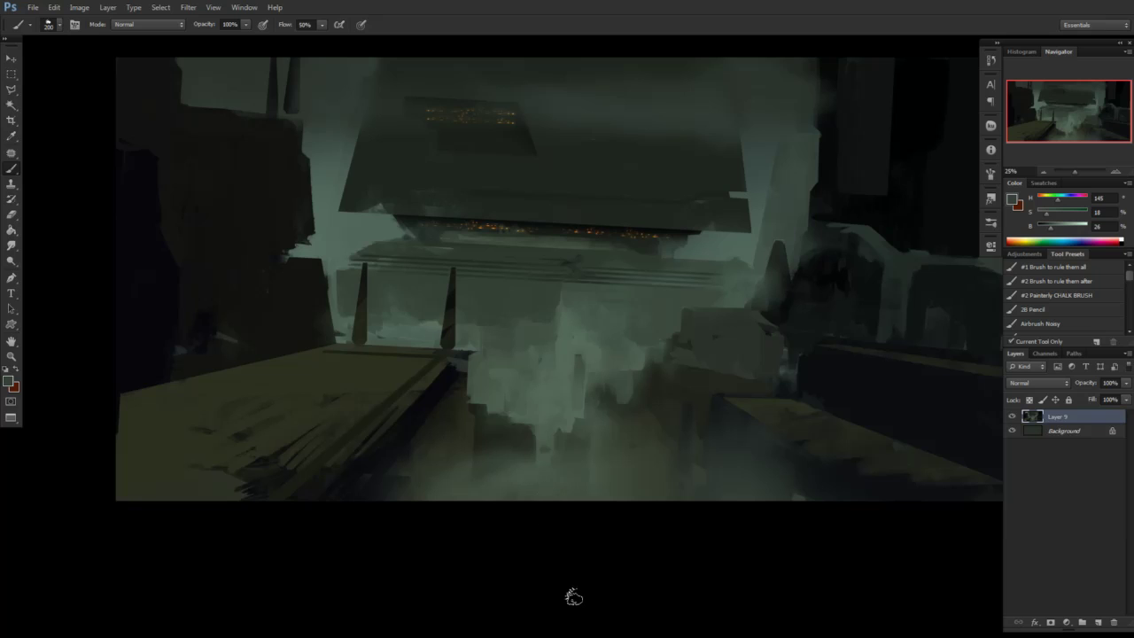
# Add a new layer in Linear Dodge (Add) mode and set the Airbrush Noisy brush to the same blending mode
pyautogui.click(1097, 625)
pyautogui.click(1041, 383)
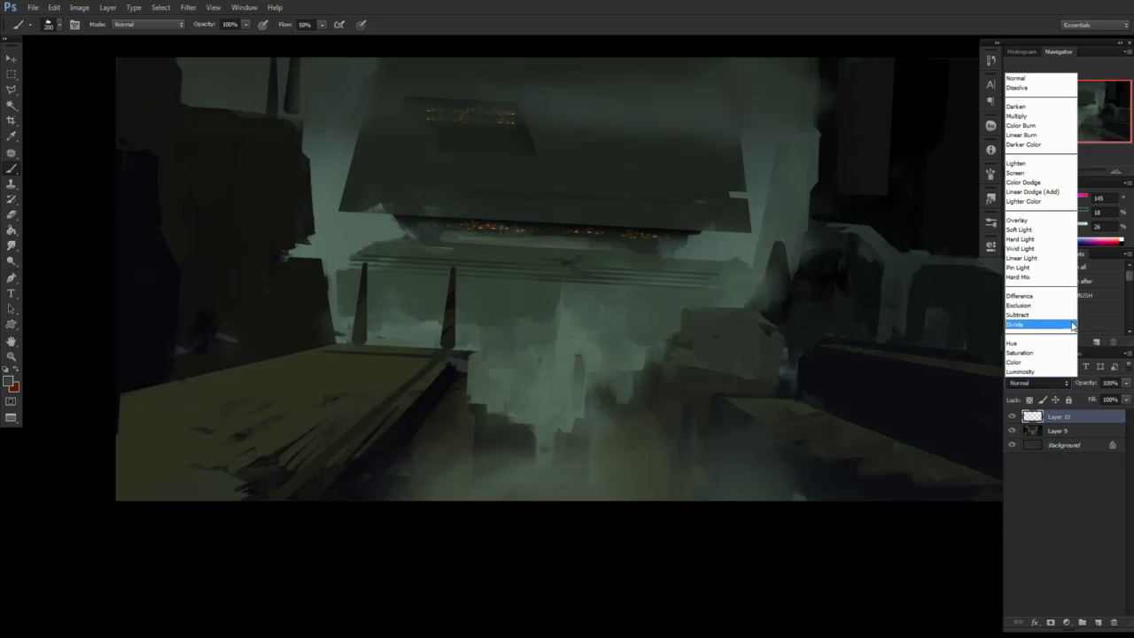
pyautogui.click(1041, 186)
pyautogui.click(1044, 324)
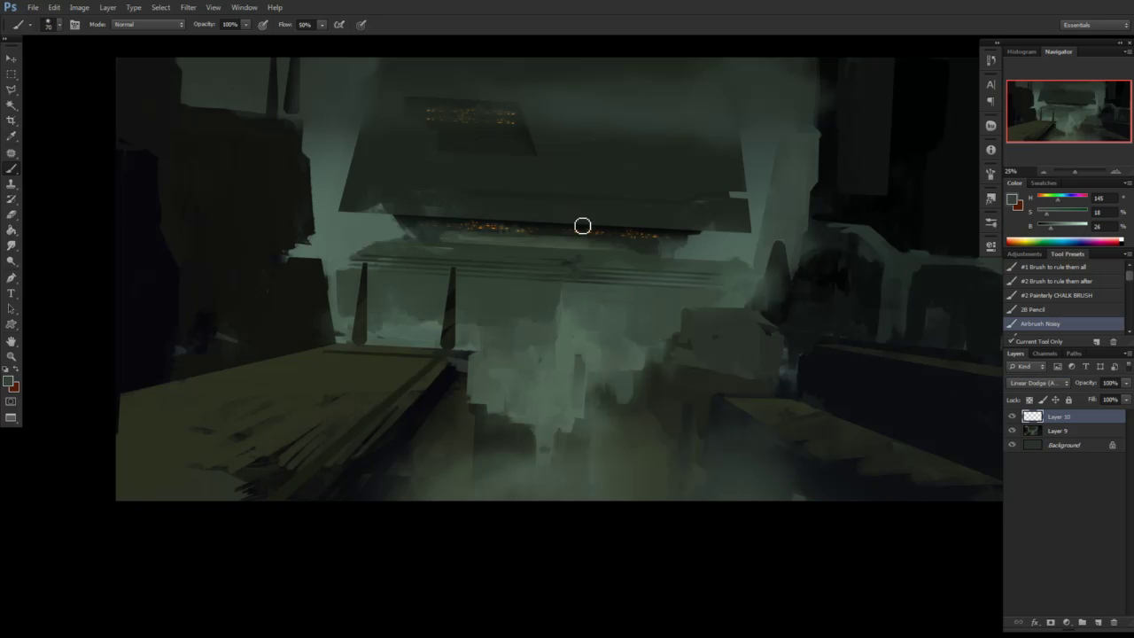
pyautogui.click(155, 25)
pyautogui.click(165, 152)
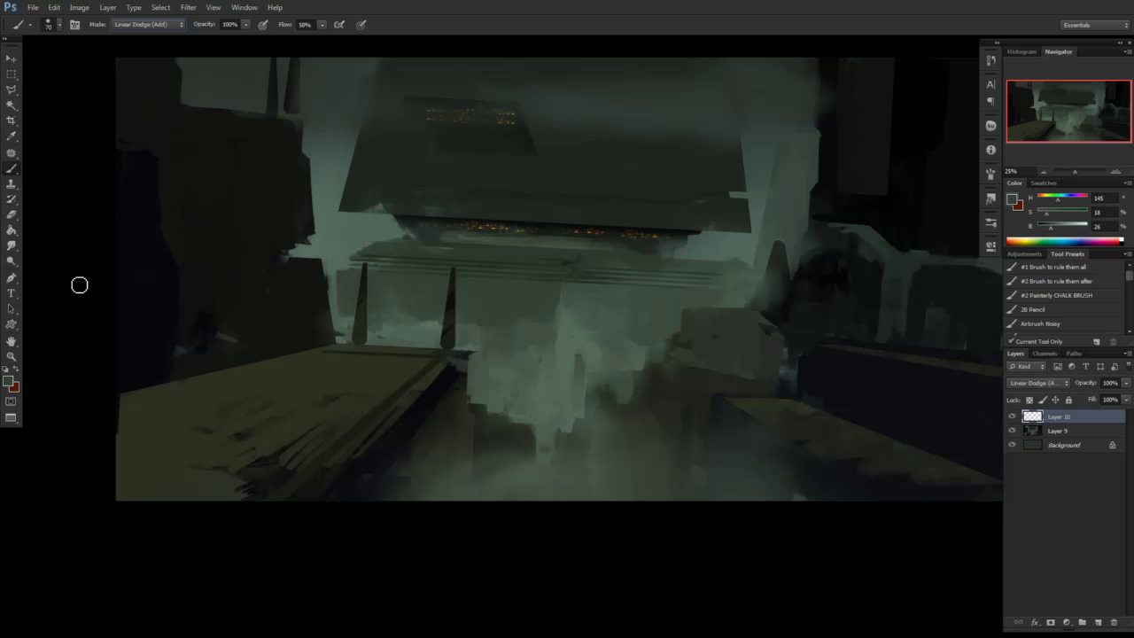
# Set the foreground colour to orange with hue 34, saturation 94 and brightness 68
pyautogui.click(12, 382)
pyautogui.click(859, 193)
pyautogui.click(839, 112)
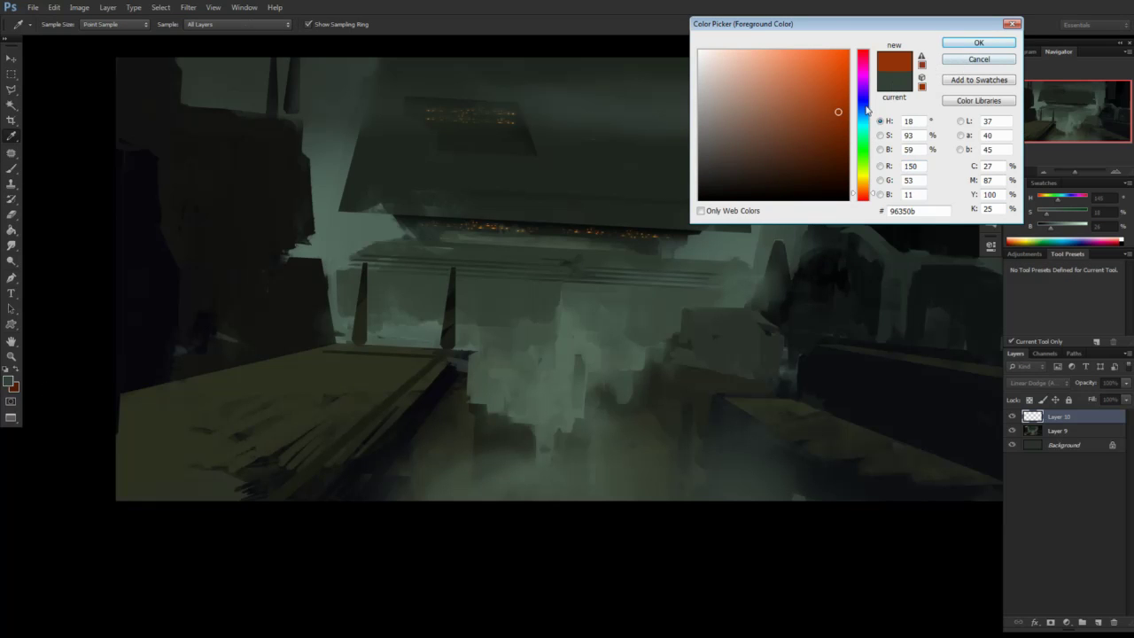
pyautogui.click(868, 188)
pyautogui.click(839, 100)
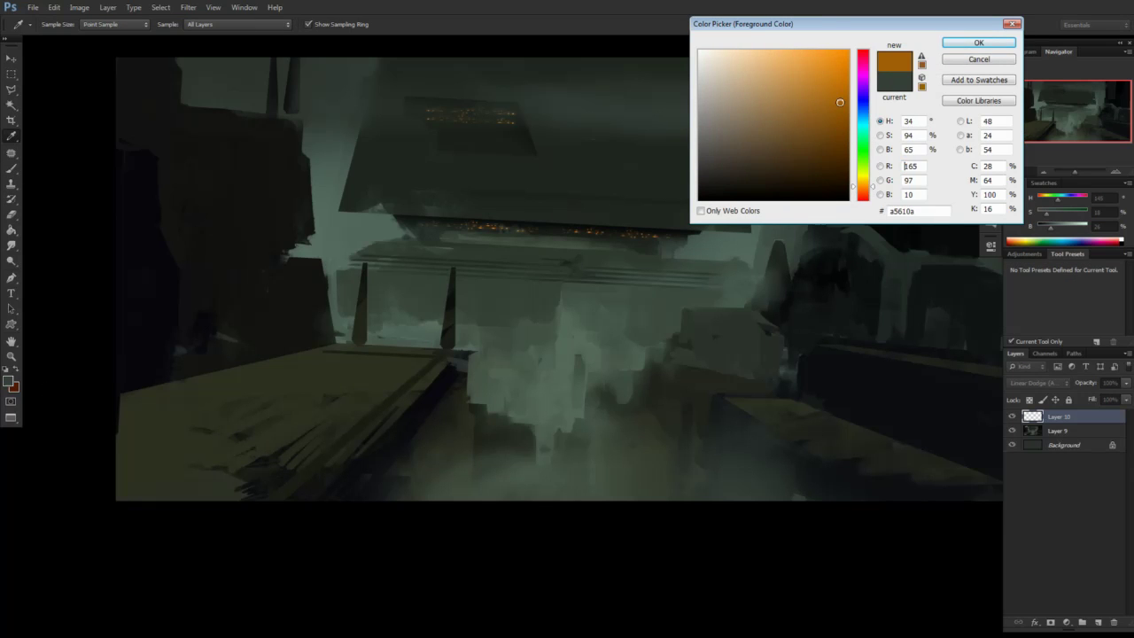
pyautogui.click(978, 42)
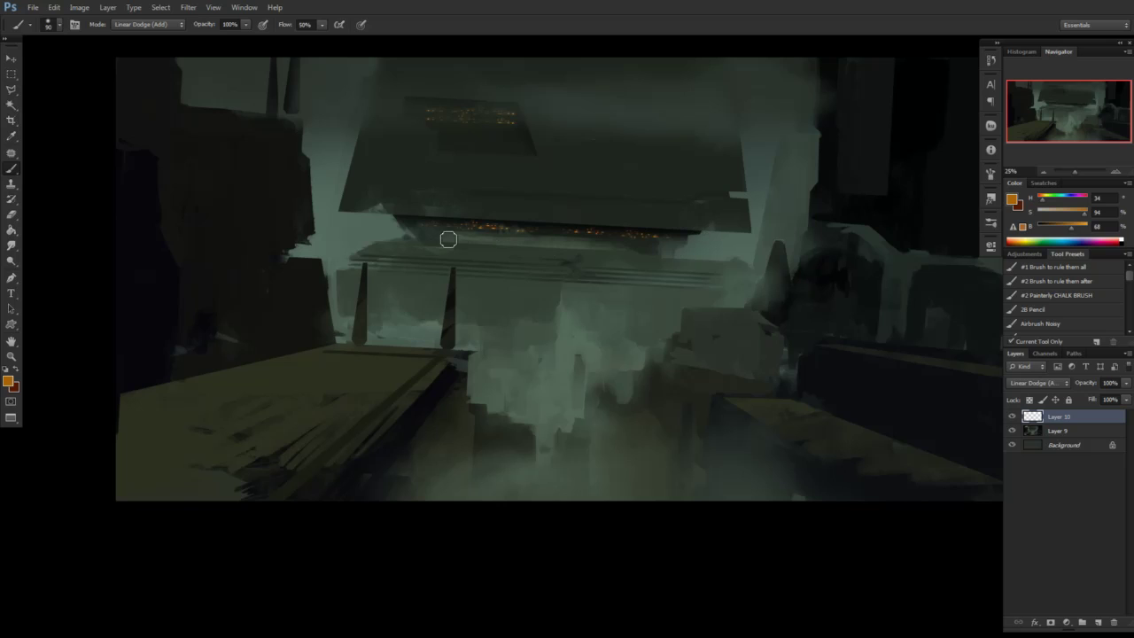
# Brush an orange glow over the lower row of window lights at size 150, replacing a first stroke on its left part
pyautogui.press(']')
pyautogui.press(']')
pyautogui.press(']')
pyautogui.press(']')
pyautogui.press(']')
pyautogui.moveTo(434, 223); pyautogui.dragTo(515, 226)
pyautogui.hotkey('ctrl', 'z')
pyautogui.moveTo(522, 229); pyautogui.dragTo(608, 233)
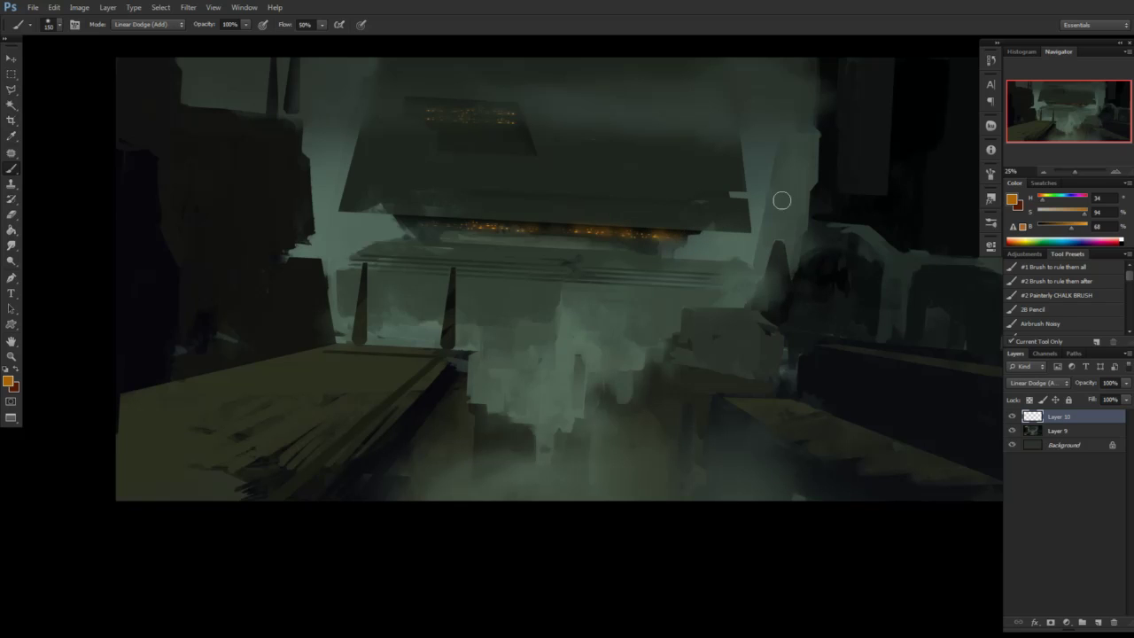
# Intensify the orange glow at the right end of the lower window row with a smaller brush
pyautogui.press('[')
pyautogui.press('[')
pyautogui.press('[')
pyautogui.press('[')
pyautogui.press('[')
pyautogui.press('[')
pyautogui.press('[')
pyautogui.moveTo(653, 242); pyautogui.dragTo(677, 243)
# Add an orange glow along the upper window lights and switch to the eraser for trimming it
pyautogui.moveTo(462, 125)
pyautogui.mouseDown()
pyautogui.moveTo(493, 128)
pyautogui.moveTo(446, 121)
pyautogui.moveTo(513, 124)
pyautogui.mouseUp()
pyautogui.press(']')
pyautogui.press(']')
pyautogui.press(']')
pyautogui.press(']')
pyautogui.press(']')
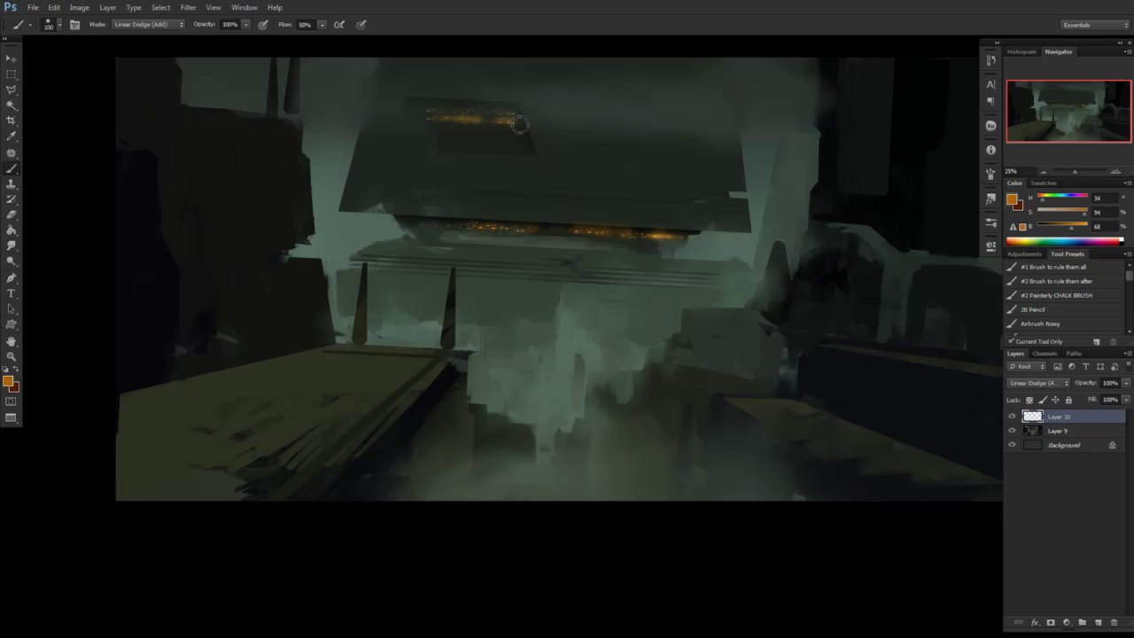
pyautogui.press('[')
pyautogui.press('[')
pyautogui.press('[')
pyautogui.press('[')
pyautogui.press('e')
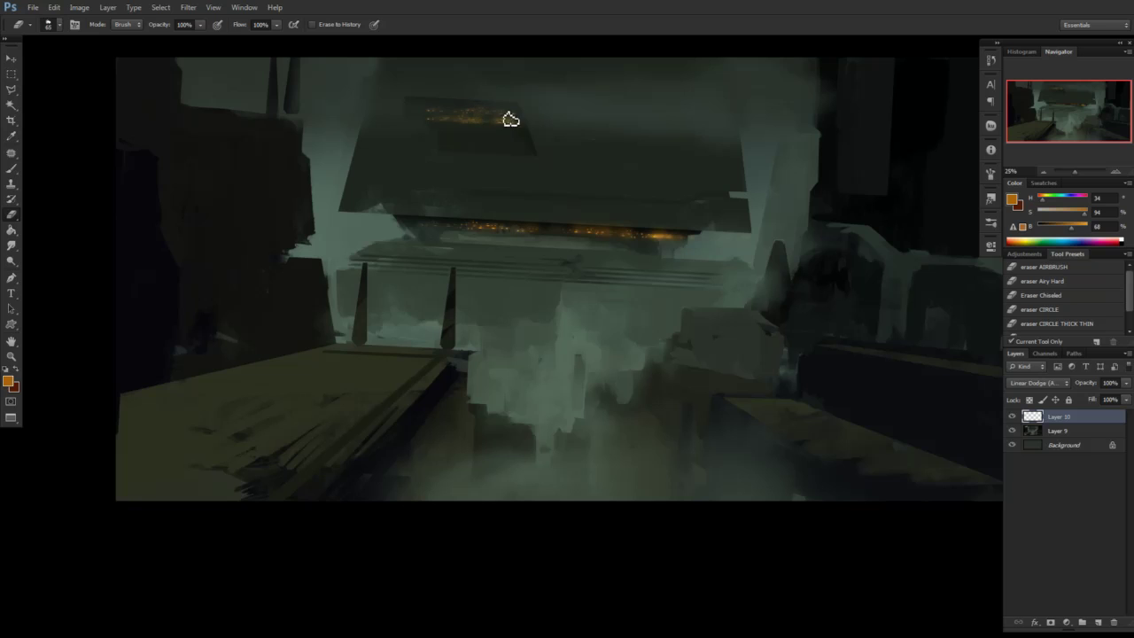
# On Layer 9, use a textured brush to break up the upper window lights with dark facade tone and extend the wall below the steps over the mist
pyautogui.click(1057, 432)
pyautogui.click(1012, 417)
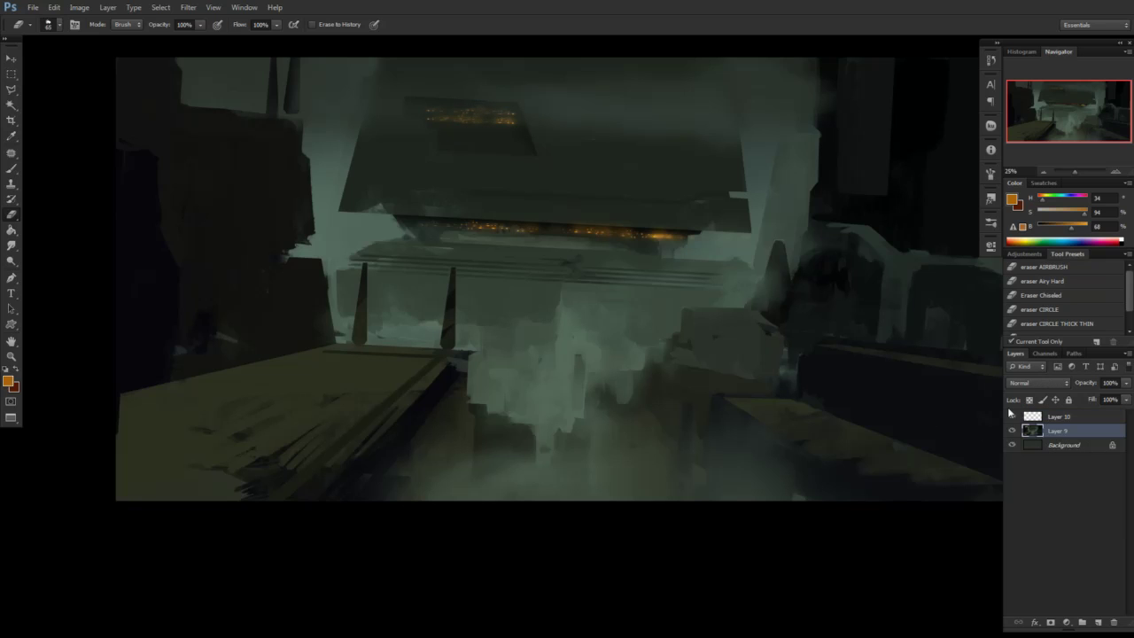
pyautogui.press('b')
pyautogui.click(1055, 295)
pyautogui.rightClick(914, 327)
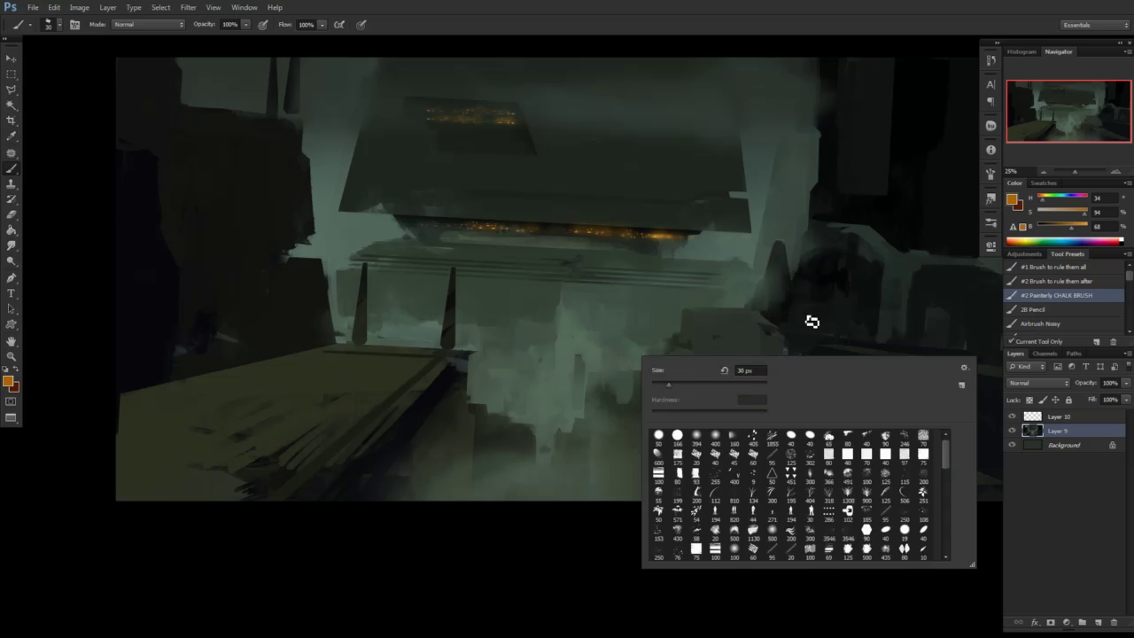
pyautogui.doubleClick(829, 438)
pyautogui.keyDown('alt'); pyautogui.click(465, 122); pyautogui.keyUp('alt')
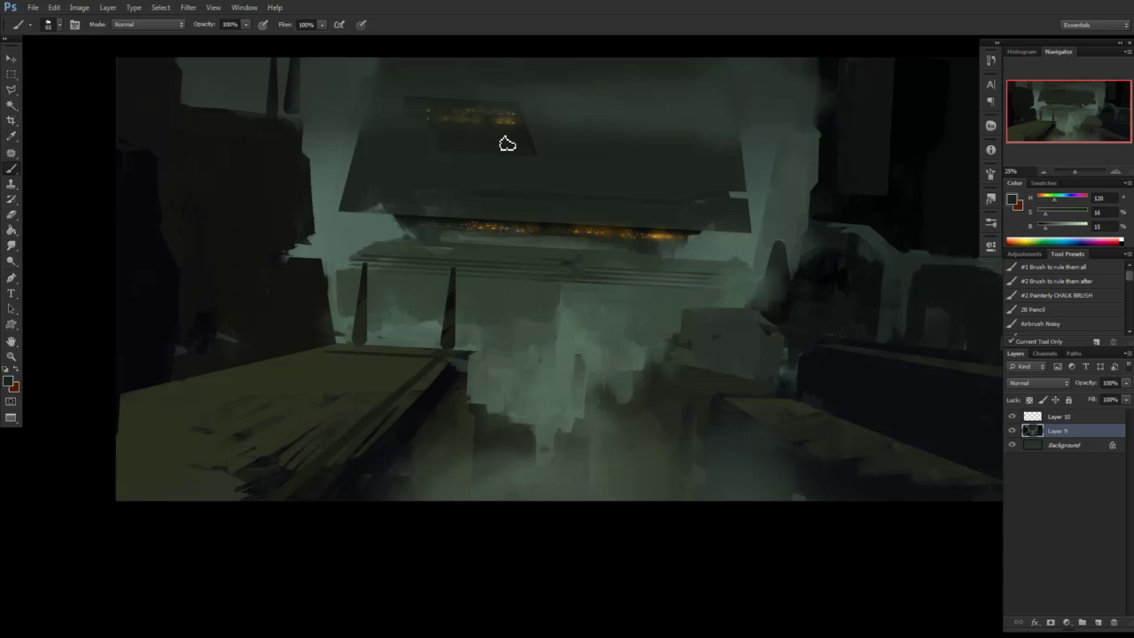
pyautogui.keyDown('alt'); pyautogui.click(555, 287); pyautogui.keyUp('alt')
pyautogui.moveTo(563, 326); pyautogui.dragTo(538, 369)
# Add a Brightness/Contrast adjustment above Layer 9 with brightness -61 and contrast 25
pyautogui.click(1065, 624)
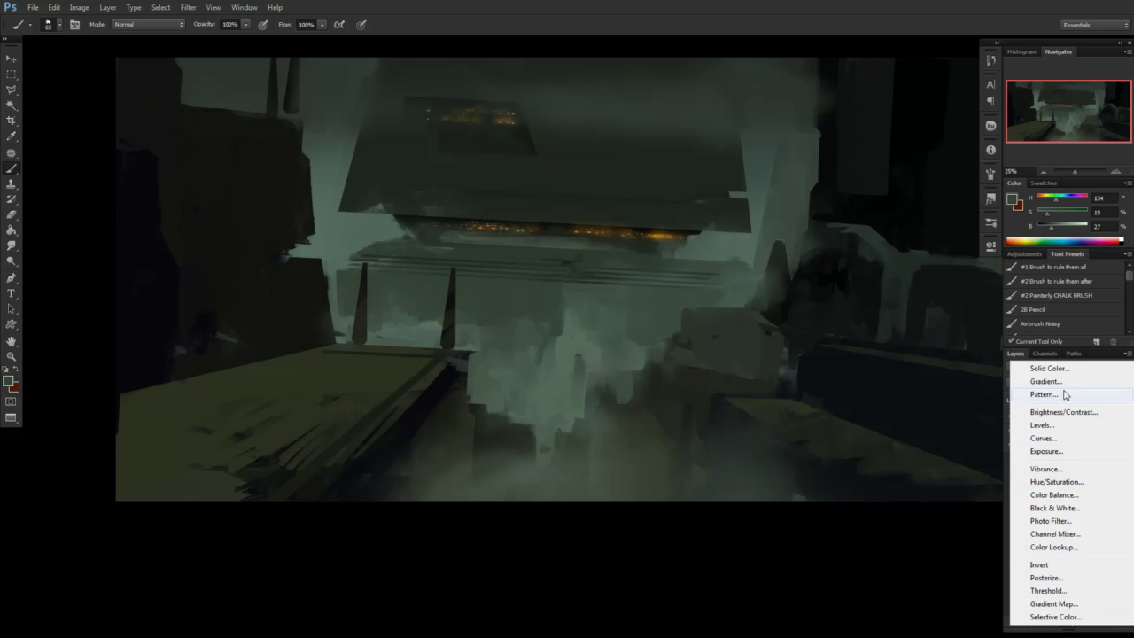
pyautogui.click(1063, 413)
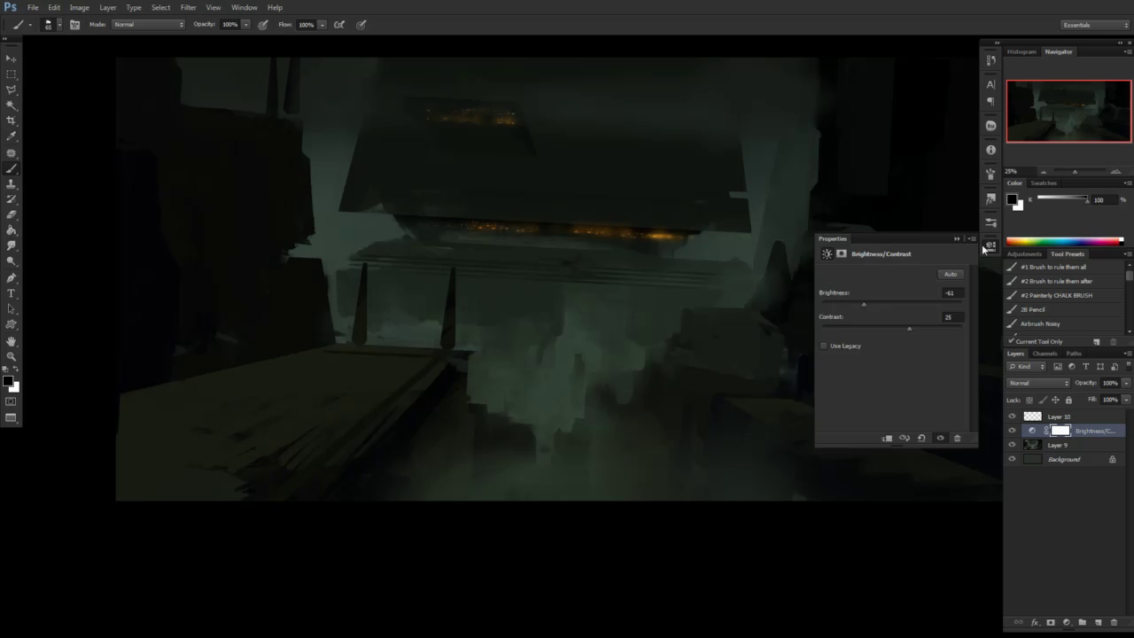
pyautogui.click(990, 245)
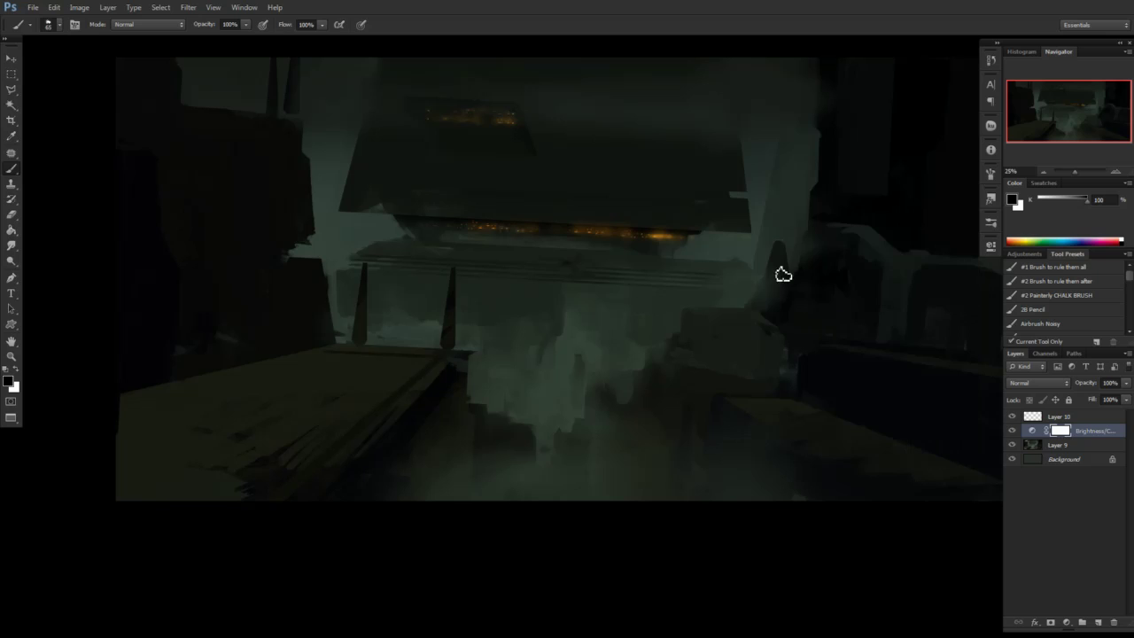
# Mask the darkening with black and the Airbrush Noisy brush at sizes 700 to 1200 over the lower building, steps and central mist
pyautogui.click(1054, 325)
pyautogui.press(']')
pyautogui.moveTo(372, 254)
pyautogui.mouseDown()
pyautogui.moveTo(734, 246)
pyautogui.moveTo(469, 203)
pyautogui.moveTo(349, 198)
pyautogui.moveTo(331, 220)
pyautogui.mouseUp()
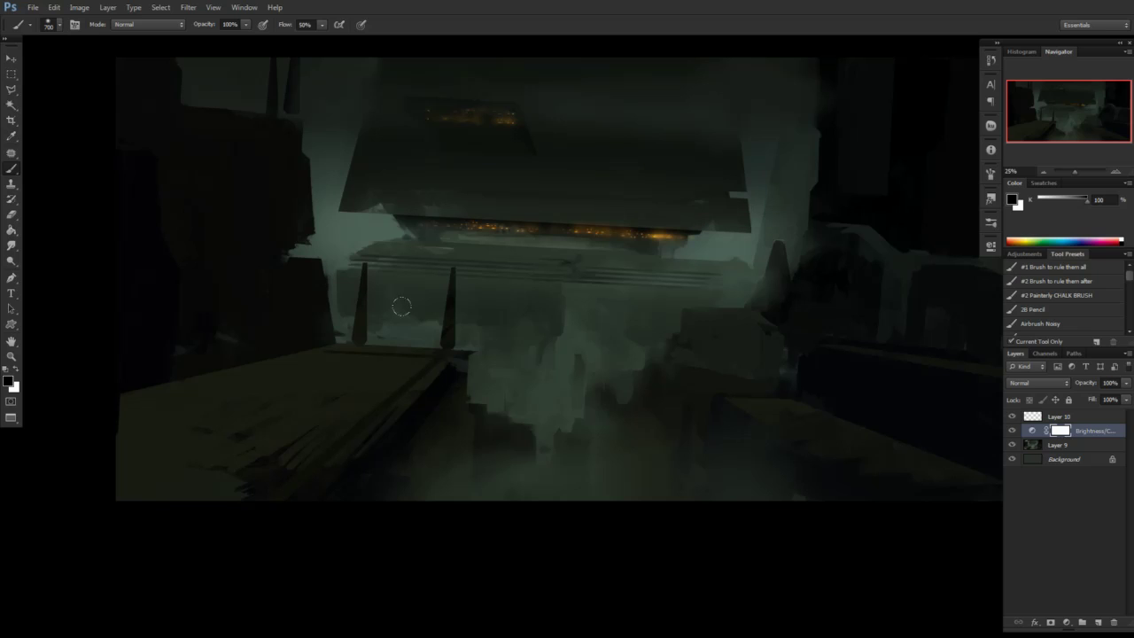
pyautogui.press(']')
pyautogui.press(']')
pyautogui.press(']')
pyautogui.moveTo(481, 358)
pyautogui.mouseDown()
pyautogui.moveTo(560, 308)
pyautogui.moveTo(571, 348)
pyautogui.moveTo(512, 312)
pyautogui.moveTo(507, 321)
pyautogui.moveTo(546, 359)
pyautogui.moveTo(585, 262)
pyautogui.mouseUp()
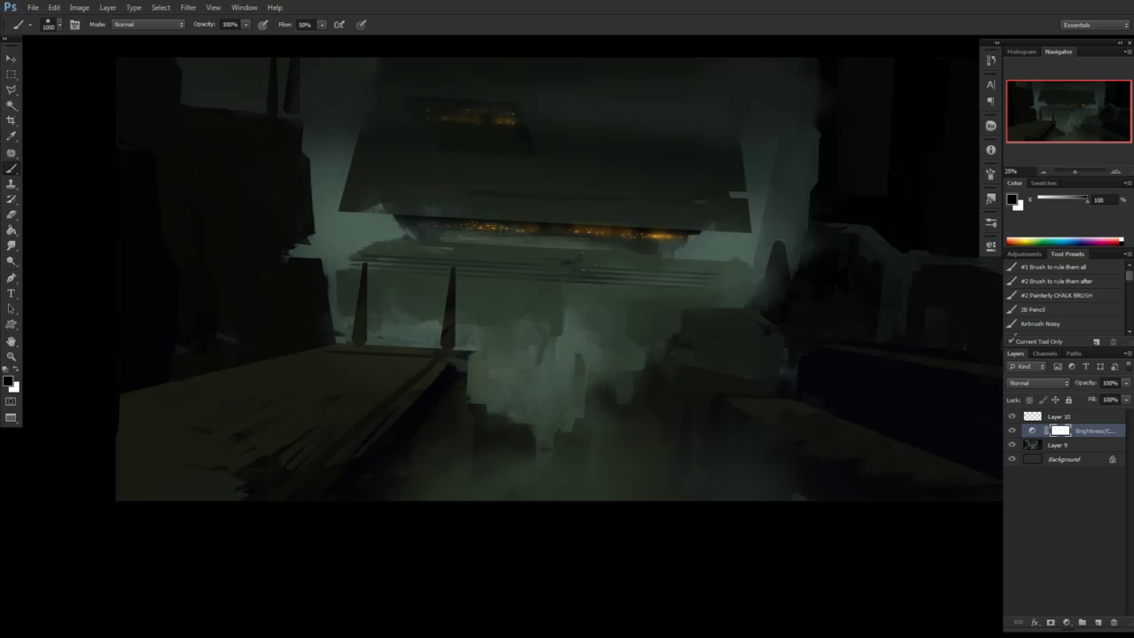
pyautogui.moveTo(559, 372)
pyautogui.mouseDown()
pyautogui.moveTo(603, 425)
pyautogui.moveTo(656, 319)
pyautogui.mouseUp()
pyautogui.press(']')
pyautogui.press(']')
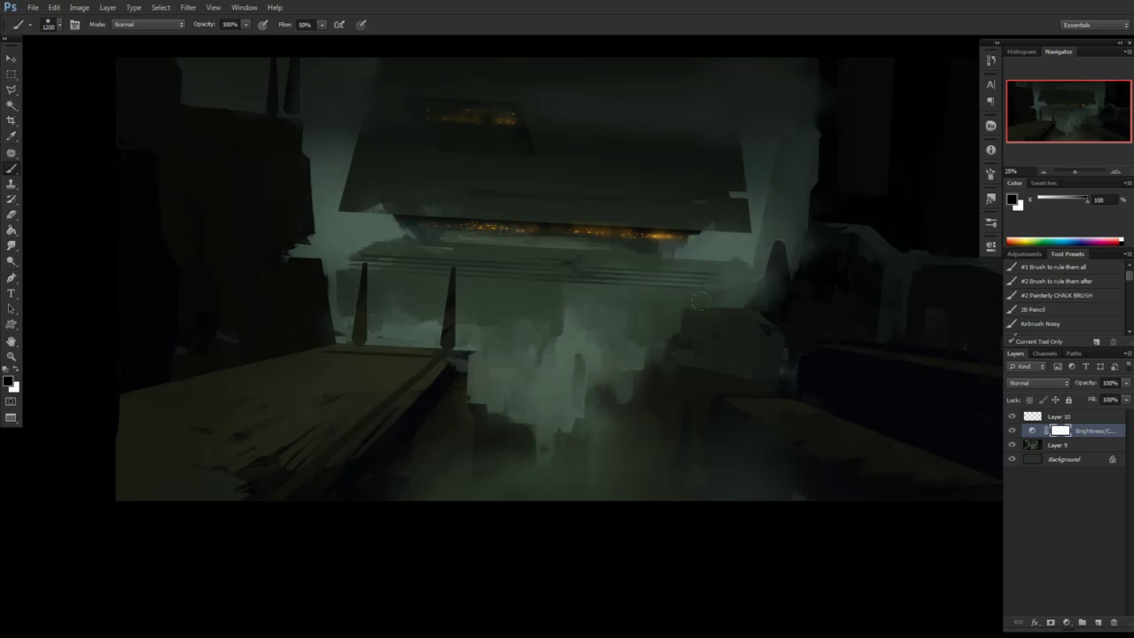
pyautogui.moveTo(751, 293)
pyautogui.mouseDown()
pyautogui.moveTo(741, 349)
pyautogui.moveTo(714, 301)
pyautogui.mouseUp()
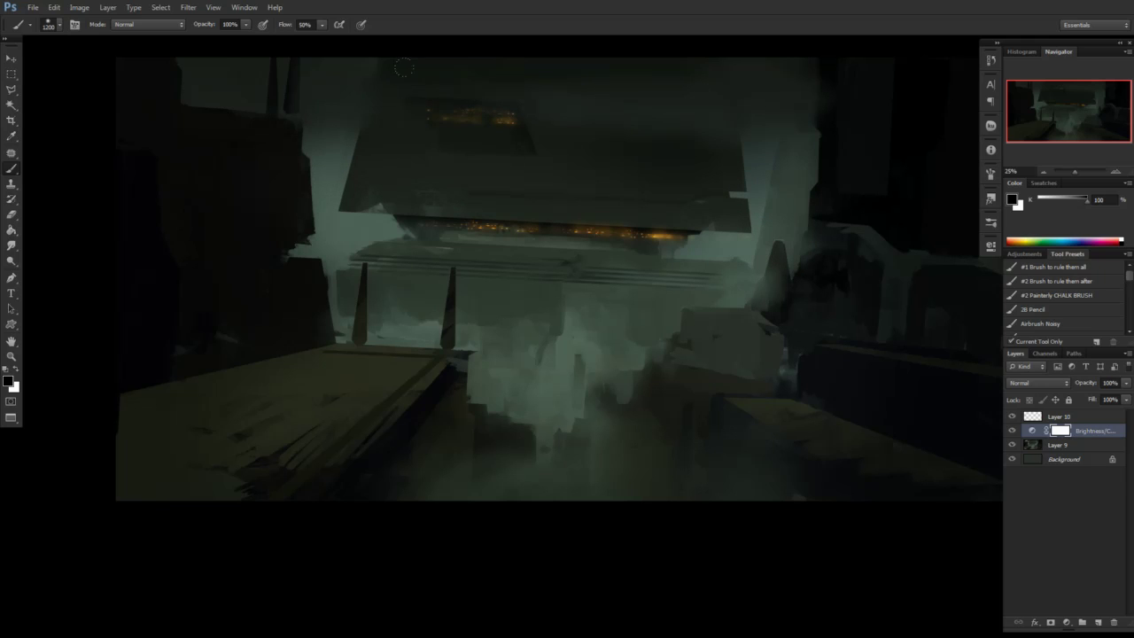
# Refine the adjustment's mask with a brush at size 800 to 900 around the right cliff and the foreground ledges
pyautogui.press('[')
pyautogui.press('[')
pyautogui.press('[')
pyautogui.press('[')
pyautogui.press('[')
pyautogui.press('[')
pyautogui.press('[')
pyautogui.press('[')
pyautogui.press('[')
pyautogui.press('[')
pyautogui.press('[')
pyautogui.press('[')
pyautogui.press('[')
pyautogui.press('[')
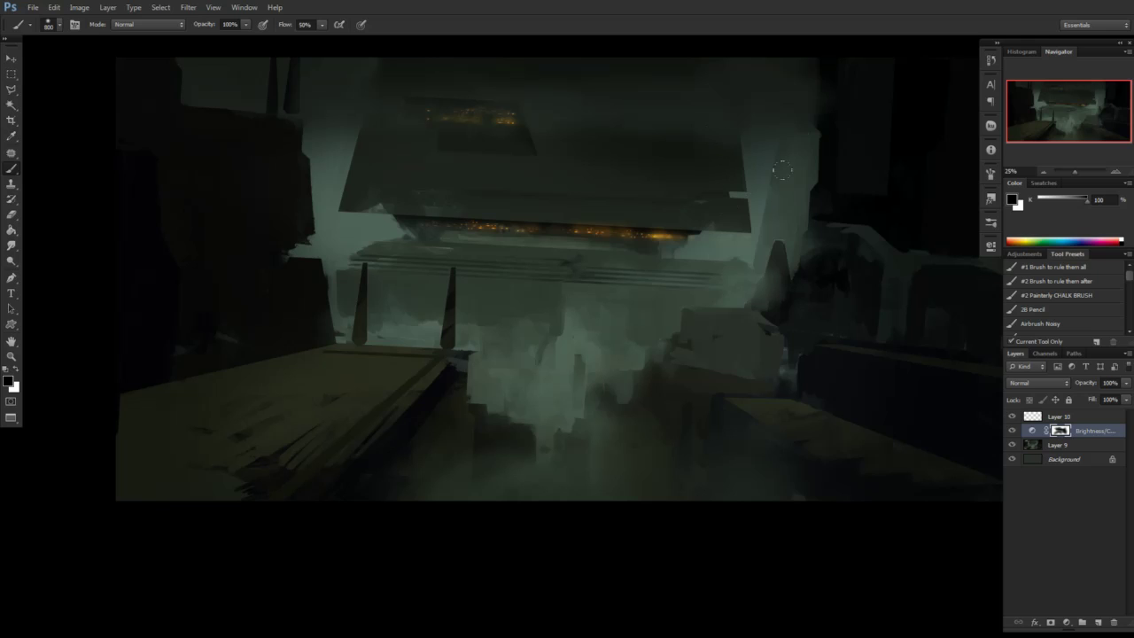
pyautogui.moveTo(699, 494); pyautogui.dragTo(550, 496)
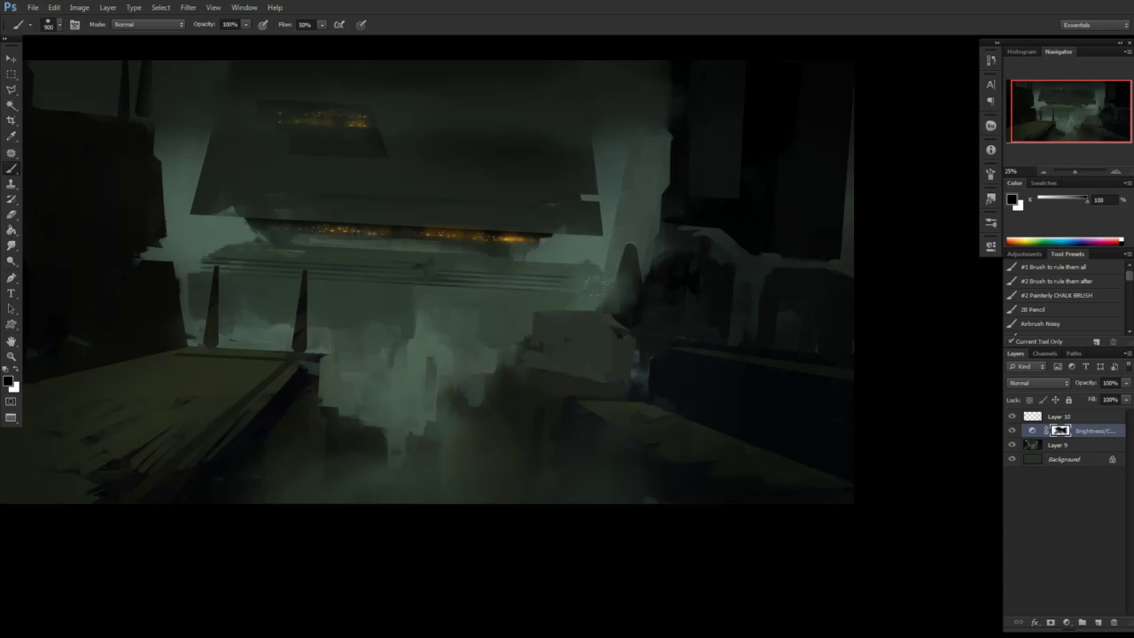
pyautogui.moveTo(585, 436); pyautogui.dragTo(680, 459)
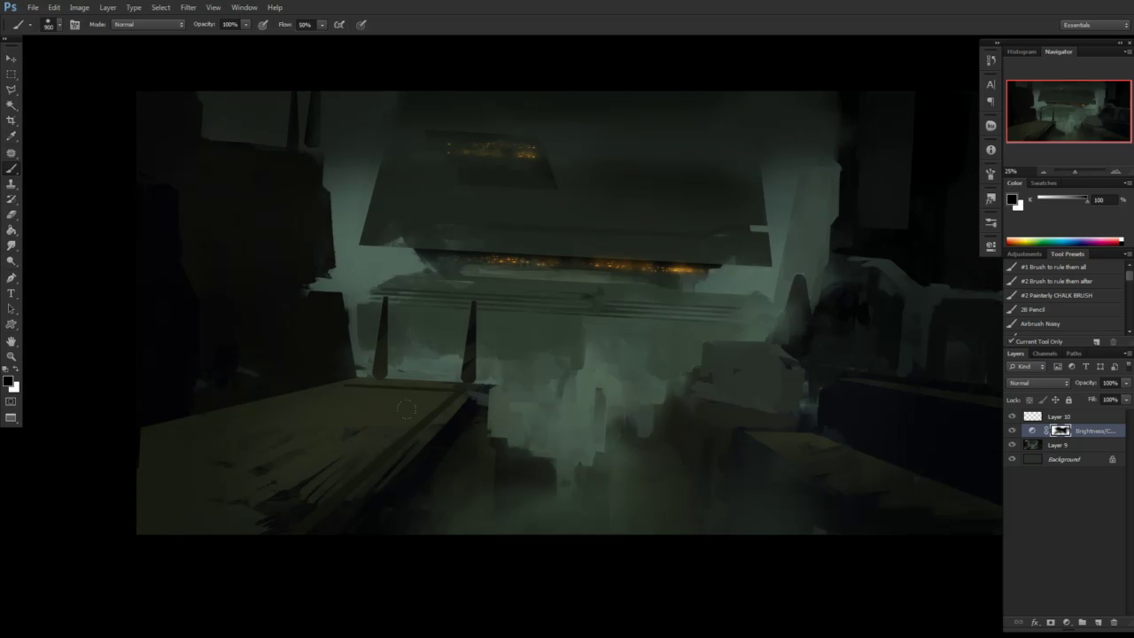
# On a new layer above the adjustment, paint haze over the left platform using the SMOKE 1 brush and a sampled dark grey-green
pyautogui.click(1098, 626)
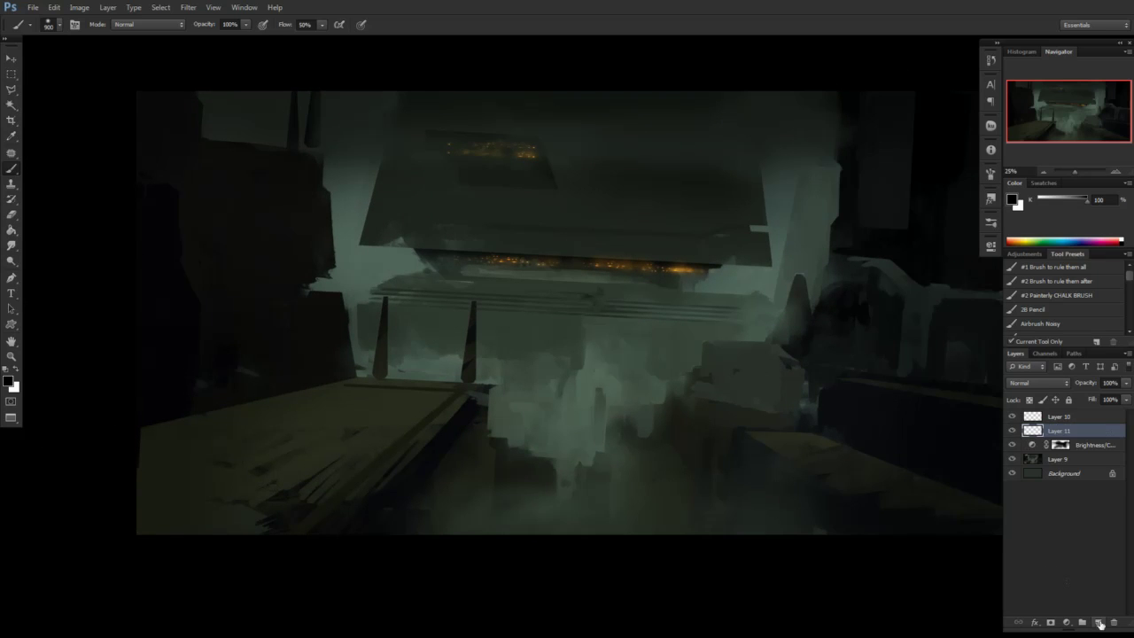
pyautogui.keyDown('alt'); pyautogui.click(791, 379); pyautogui.keyUp('alt')
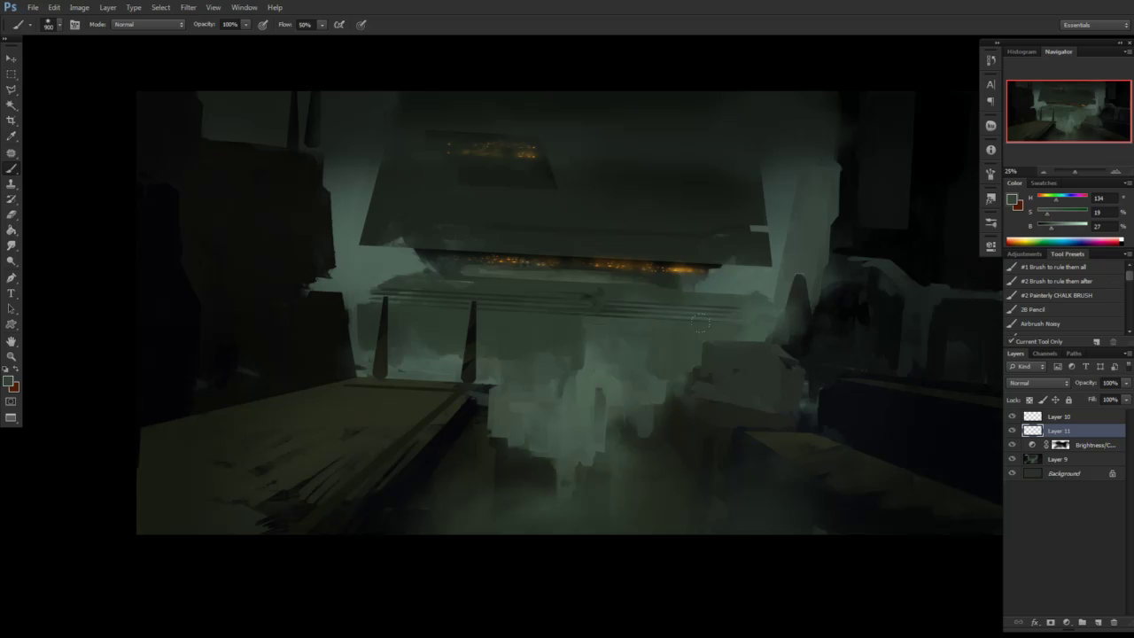
pyautogui.moveTo(1129, 281); pyautogui.dragTo(1130, 340)
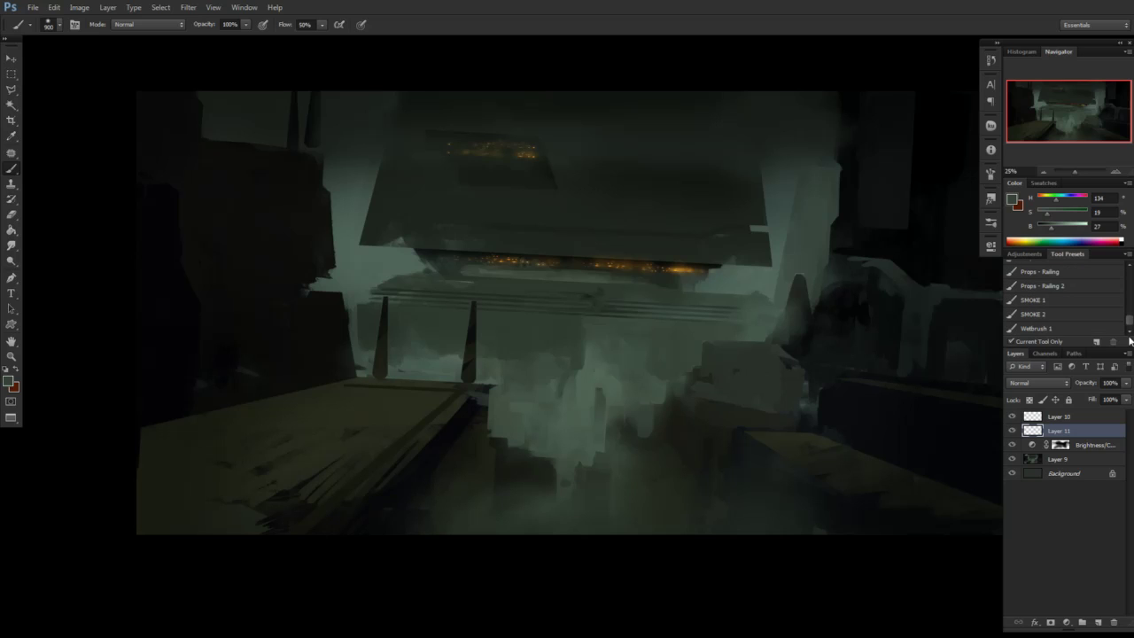
pyautogui.click(1037, 301)
pyautogui.keyDown('alt'); pyautogui.click(475, 505); pyautogui.keyUp('alt')
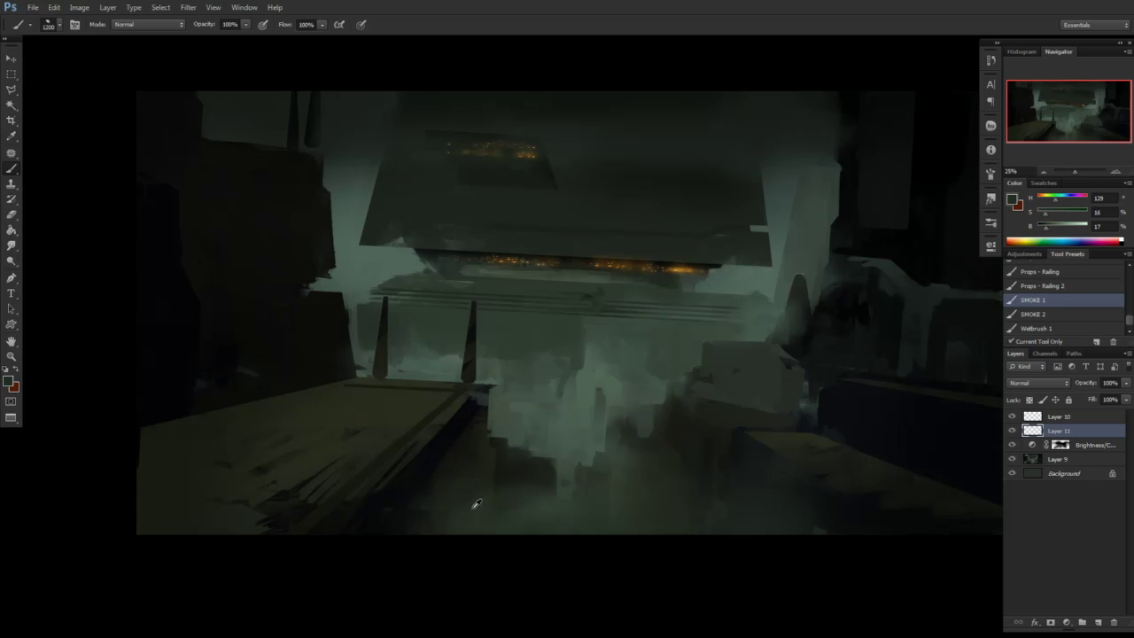
pyautogui.press('[')
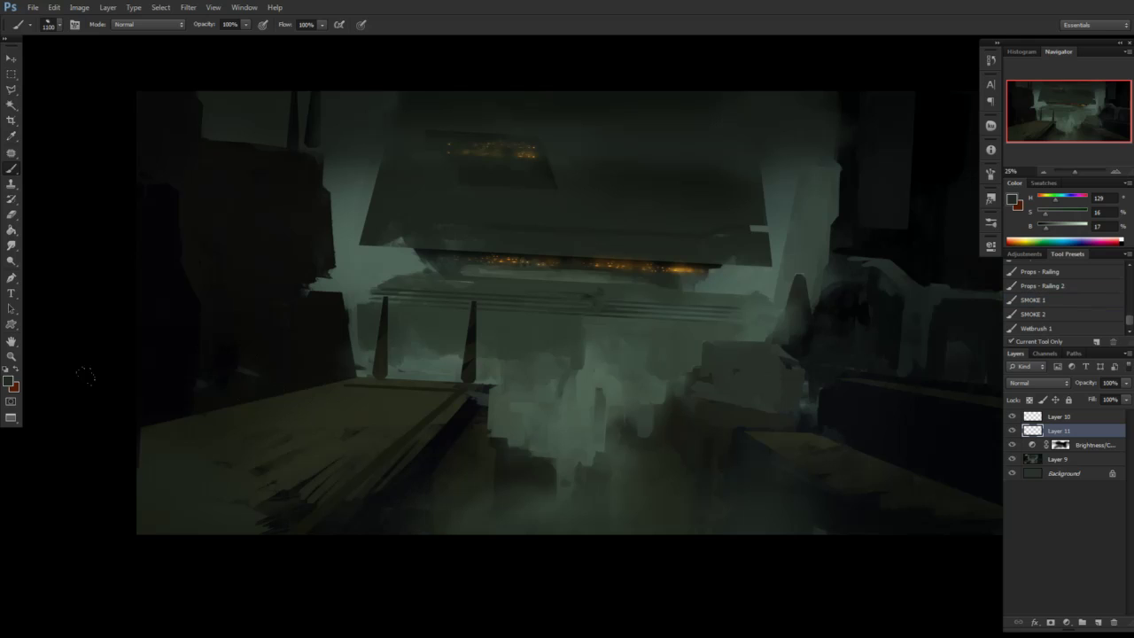
pyautogui.moveTo(85, 376)
pyautogui.mouseDown()
pyautogui.moveTo(150, 385)
pyautogui.moveTo(128, 377)
pyautogui.moveTo(204, 463)
pyautogui.moveTo(340, 464)
pyautogui.moveTo(104, 418)
pyautogui.moveTo(228, 430)
pyautogui.mouseUp()
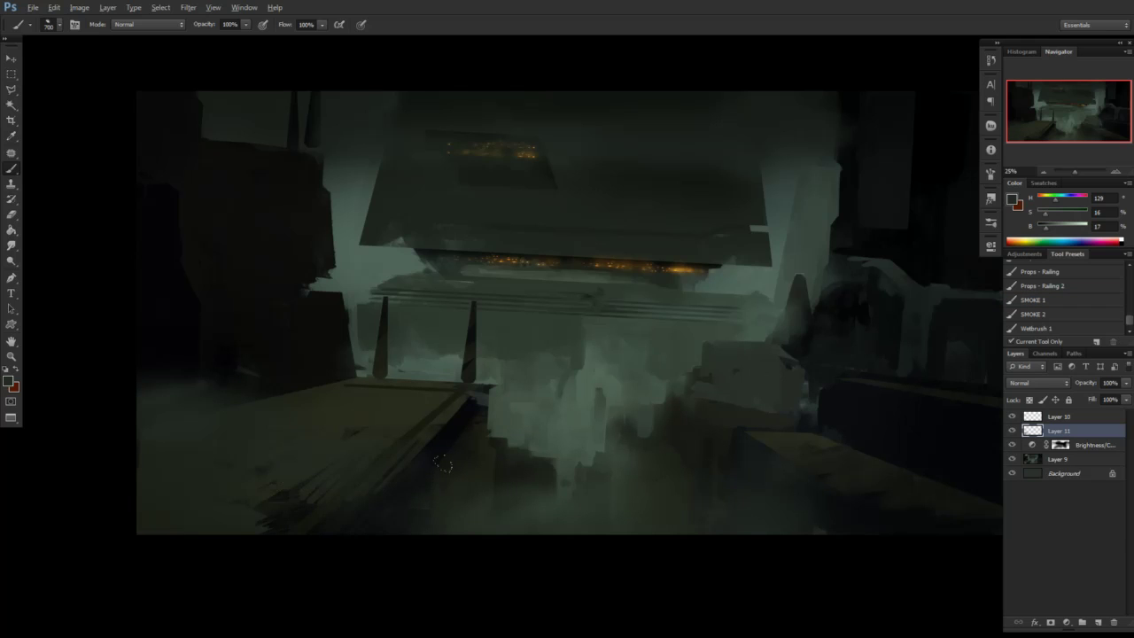
# Paint haze on Layer 11 over the central mist and darken the foreground ledges using sampled tones and a size 700 brush
pyautogui.moveTo(624, 537); pyautogui.dragTo(580, 532)
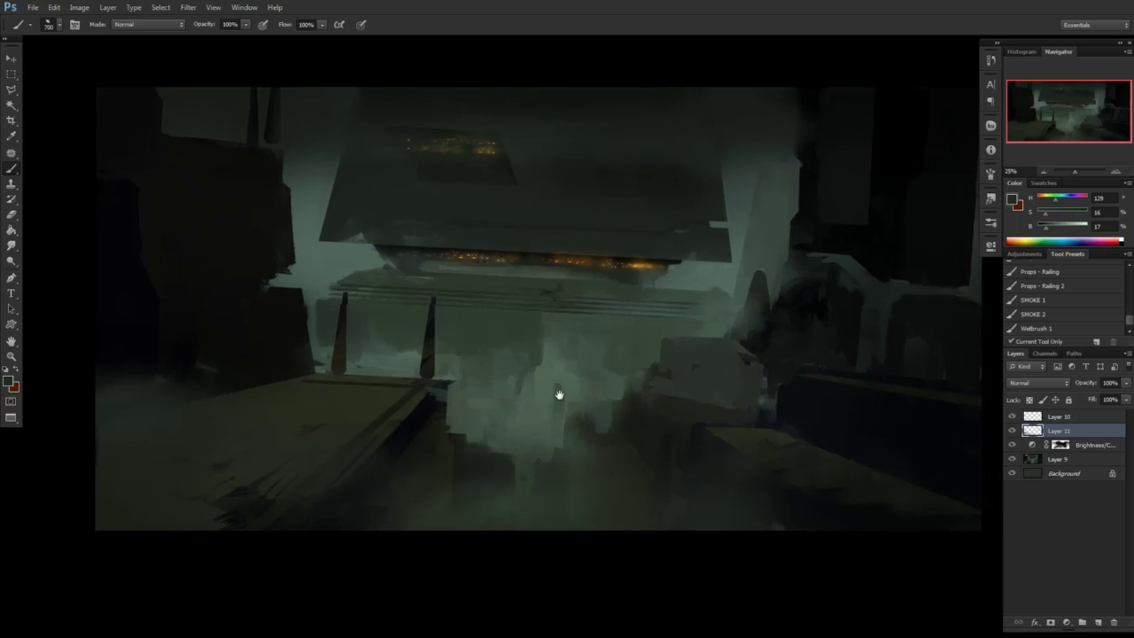
pyautogui.keyDown('alt'); pyautogui.click(548, 386); pyautogui.keyUp('alt')
pyautogui.moveTo(649, 390)
pyautogui.mouseDown()
pyautogui.moveTo(677, 376)
pyautogui.moveTo(654, 421)
pyautogui.mouseUp()
pyautogui.moveTo(545, 589); pyautogui.dragTo(437, 558)
pyautogui.keyDown('alt'); pyautogui.click(698, 452); pyautogui.keyUp('alt')
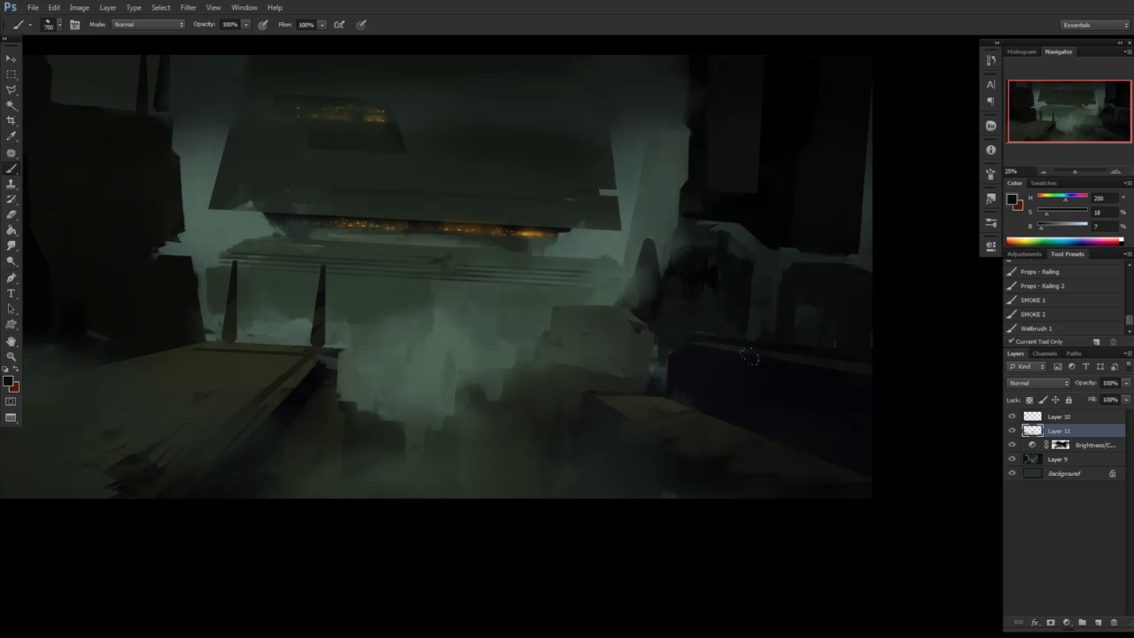
pyautogui.moveTo(665, 517)
pyautogui.mouseDown()
pyautogui.moveTo(648, 517)
pyautogui.moveTo(654, 530)
pyautogui.mouseUp()
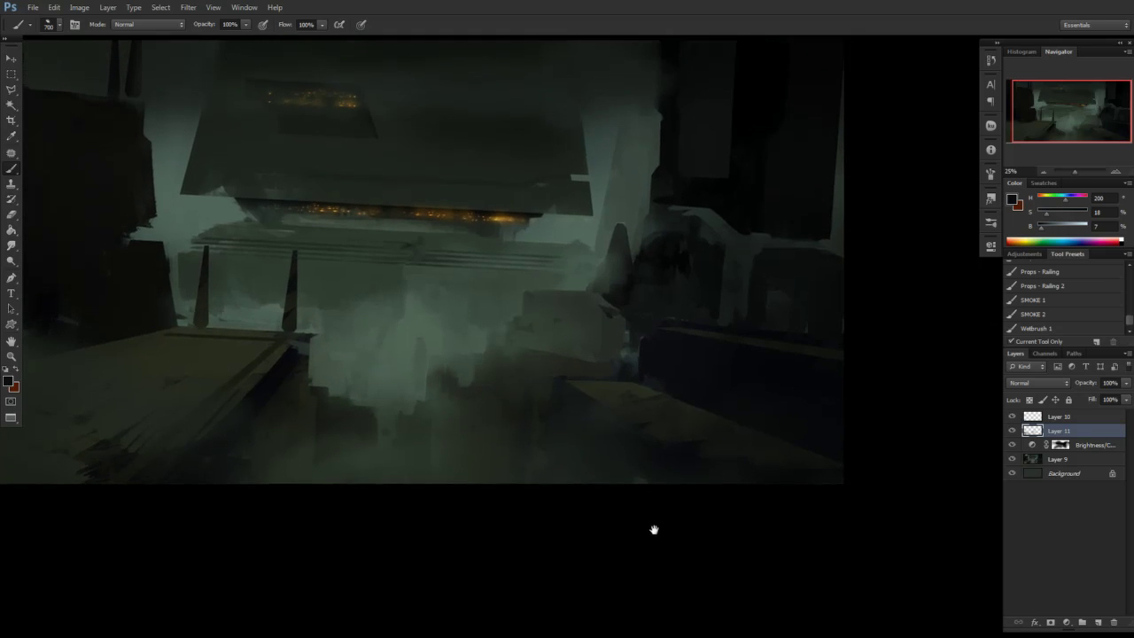
pyautogui.moveTo(496, 528); pyautogui.dragTo(551, 539)
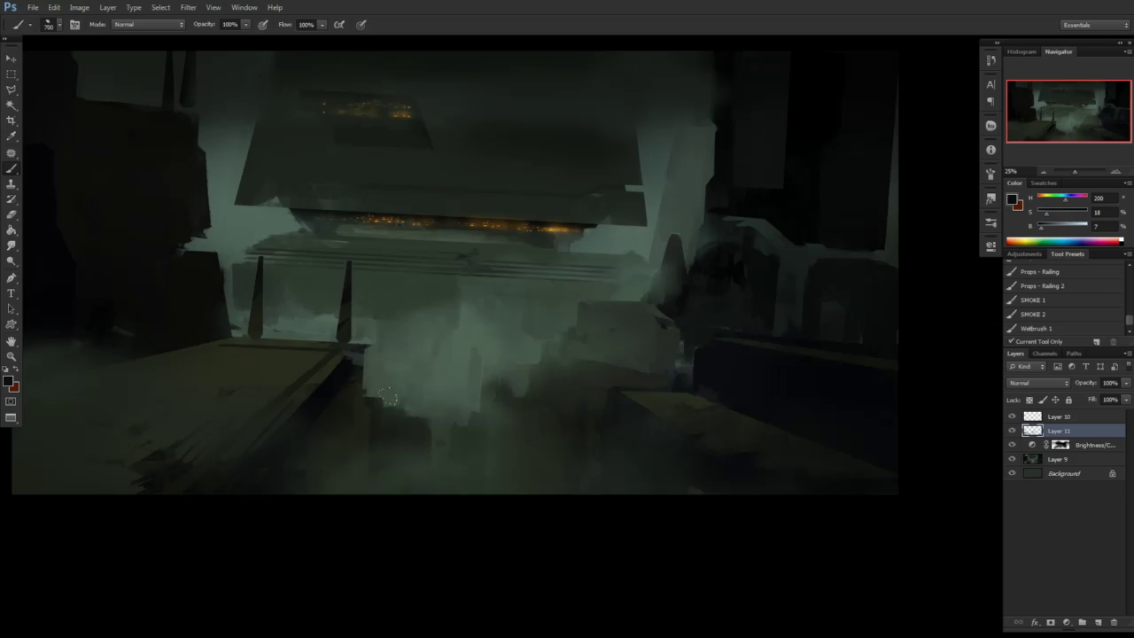
pyautogui.moveTo(476, 338); pyautogui.dragTo(798, 307)
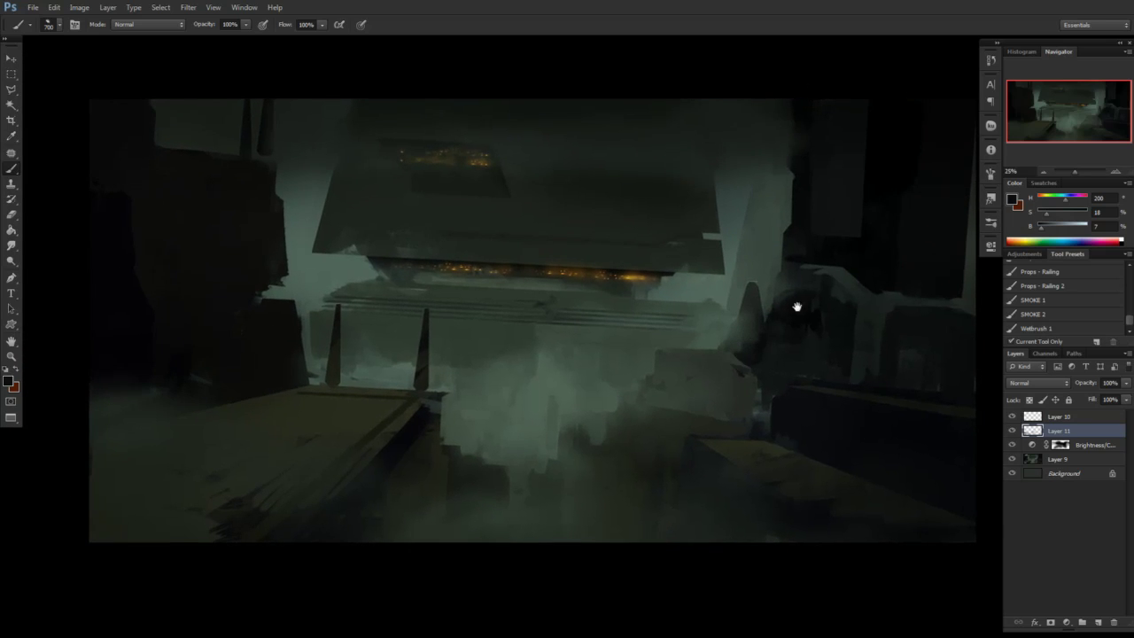
# Examine the whole composition at 6.25% and 12.5% zoom
pyautogui.click(1043, 171)
pyautogui.click(1043, 171)
pyautogui.click(1043, 171)
pyautogui.click(1043, 171)
pyautogui.click(1043, 171)
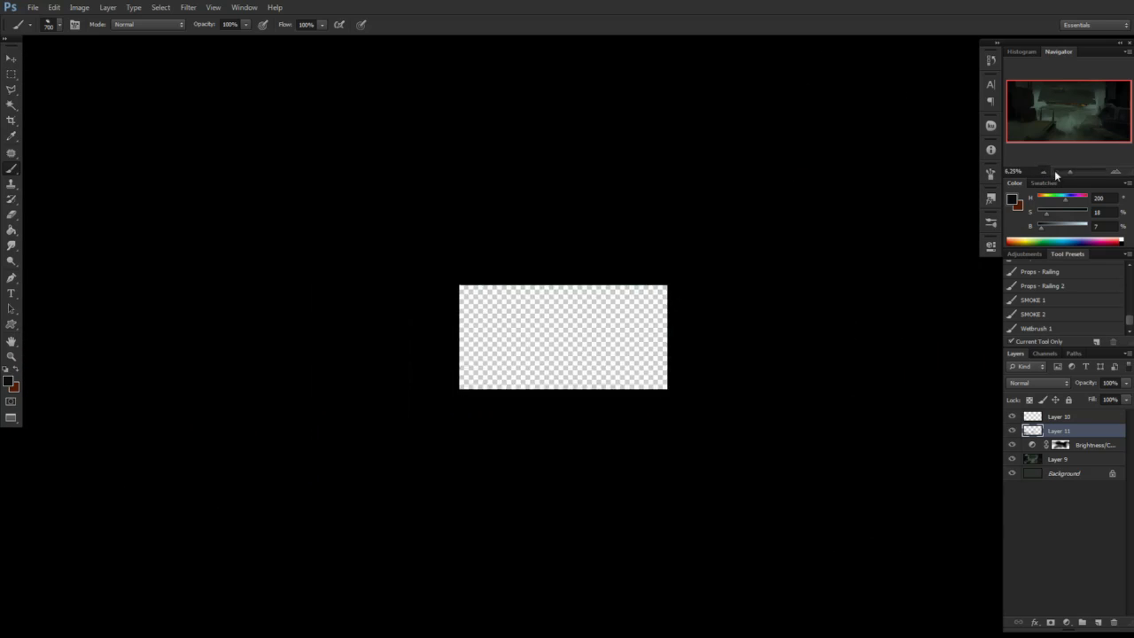
pyautogui.click(1117, 172)
pyautogui.click(1117, 172)
pyautogui.click(1116, 172)
# On a new layer above Layer 11, lasso a narrow spike in the central mist and paint it near-black
pyautogui.hotkey('ctrl', 'shift', 'alt', 'n')
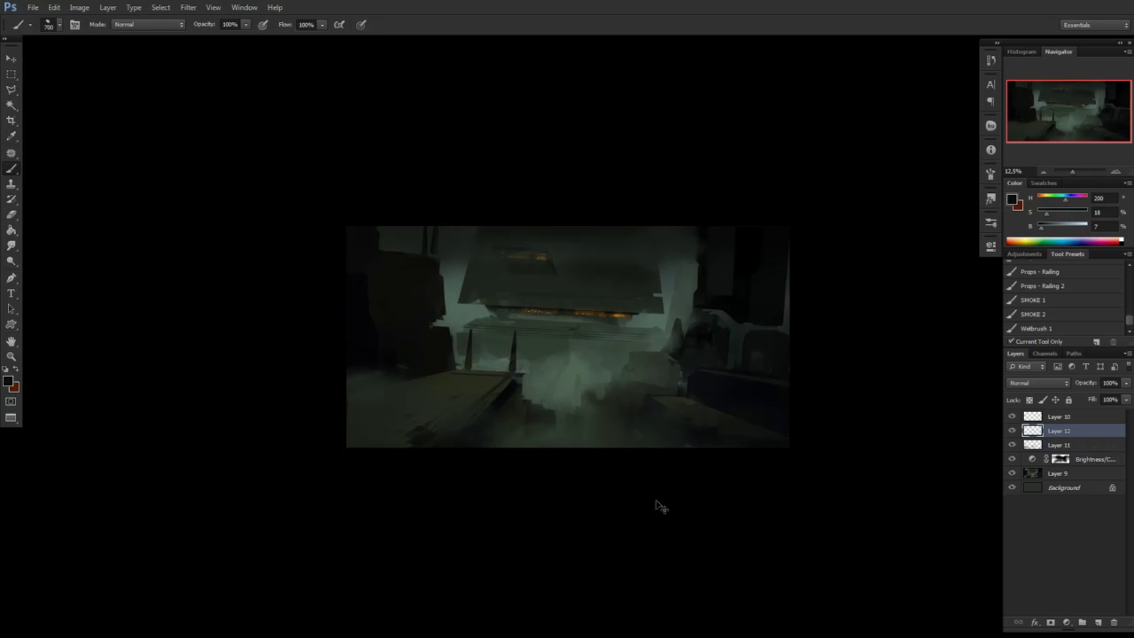
pyautogui.hotkey('ctrl', 'z')
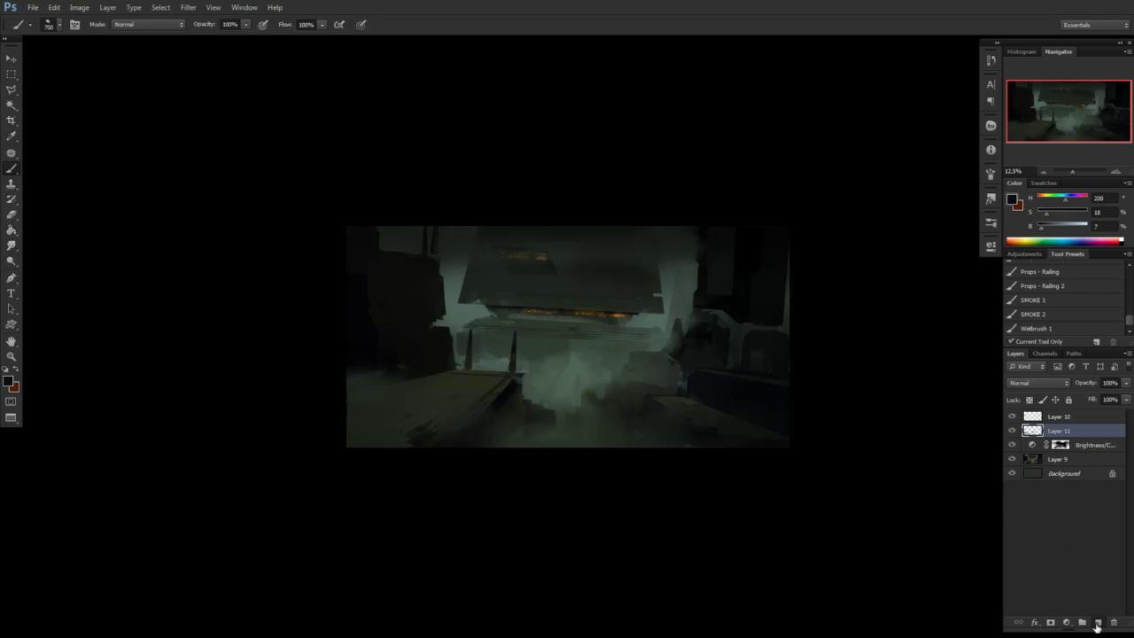
pyautogui.click(1097, 625)
pyautogui.rightClick(705, 333)
pyautogui.doubleClick(746, 447)
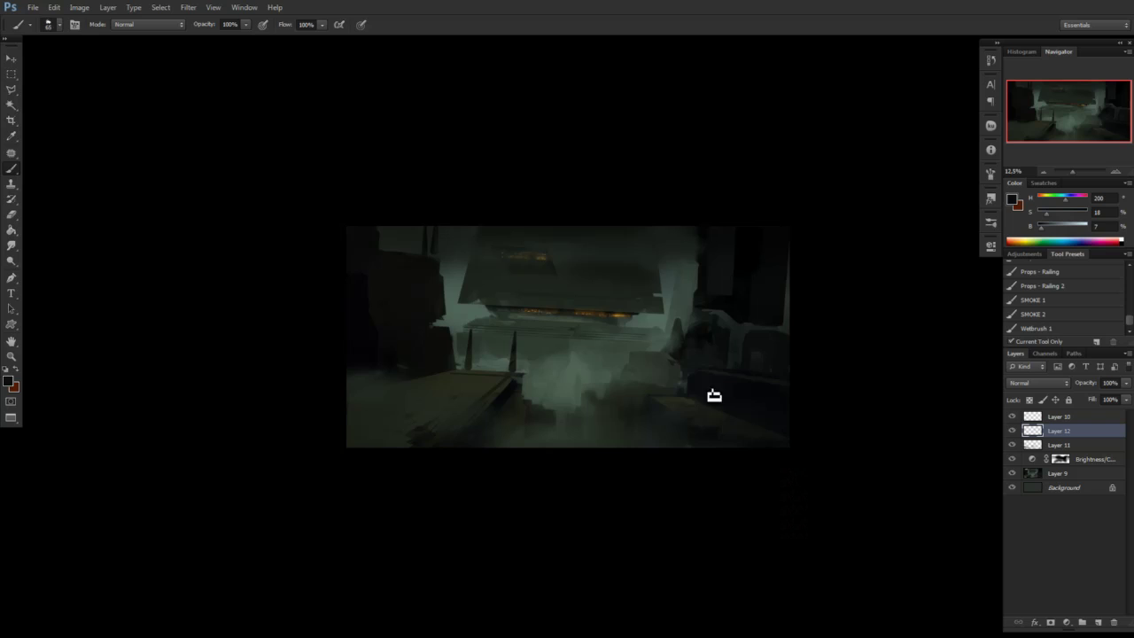
pyautogui.press('l')
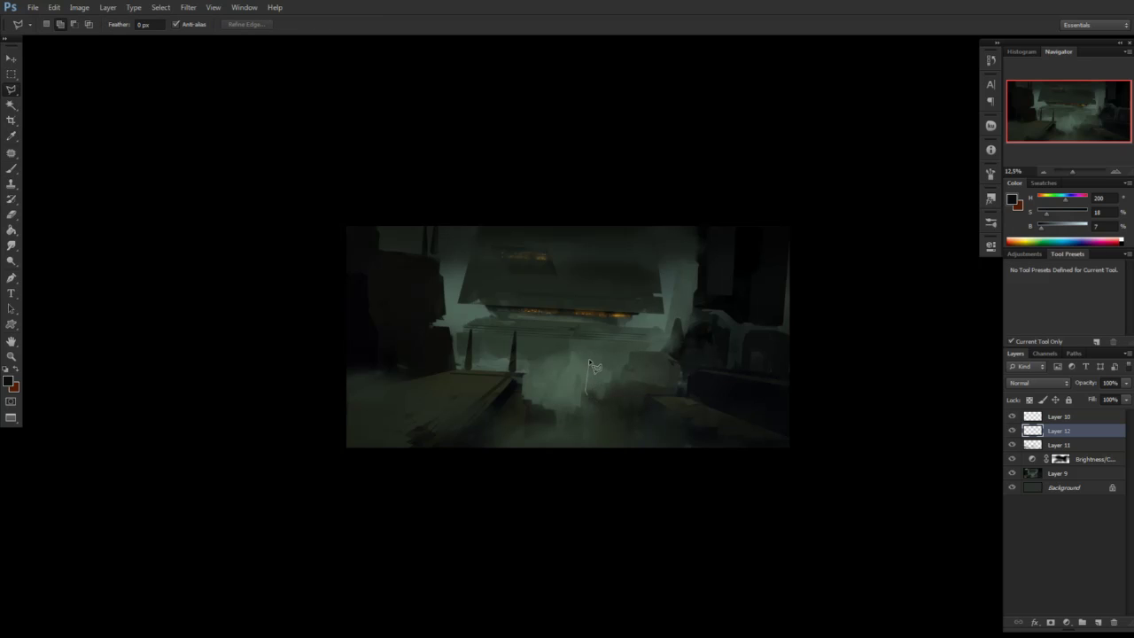
pyautogui.click(590, 350)
pyautogui.doubleClick(597, 402)
pyautogui.press('b')
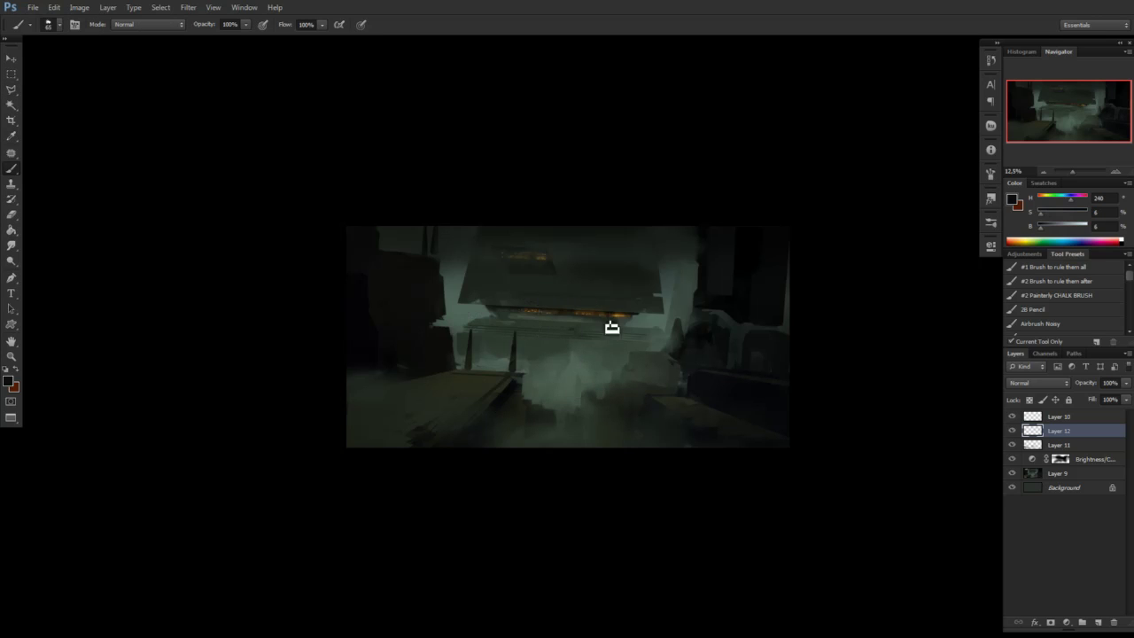
pyautogui.moveTo(611, 327)
pyautogui.mouseDown()
pyautogui.moveTo(585, 365)
pyautogui.moveTo(604, 350)
pyautogui.moveTo(589, 403)
pyautogui.moveTo(610, 356)
pyautogui.moveTo(587, 430)
pyautogui.moveTo(608, 392)
pyautogui.moveTo(603, 442)
pyautogui.mouseUp()
# Place the spike on the right foreground ledge and scale it to about 61%
pyautogui.hotkey('ctrl', 'd')
pyautogui.press('v')
pyautogui.moveTo(593, 389); pyautogui.dragTo(665, 384)
pyautogui.hotkey('ctrl', 't')
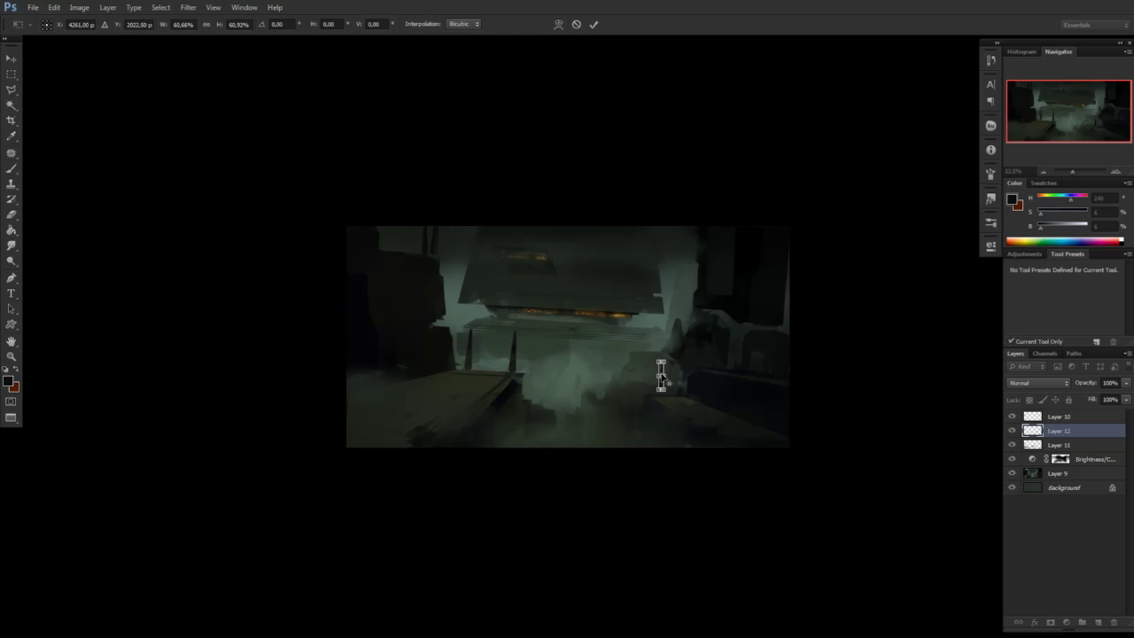
pyautogui.press('Return')
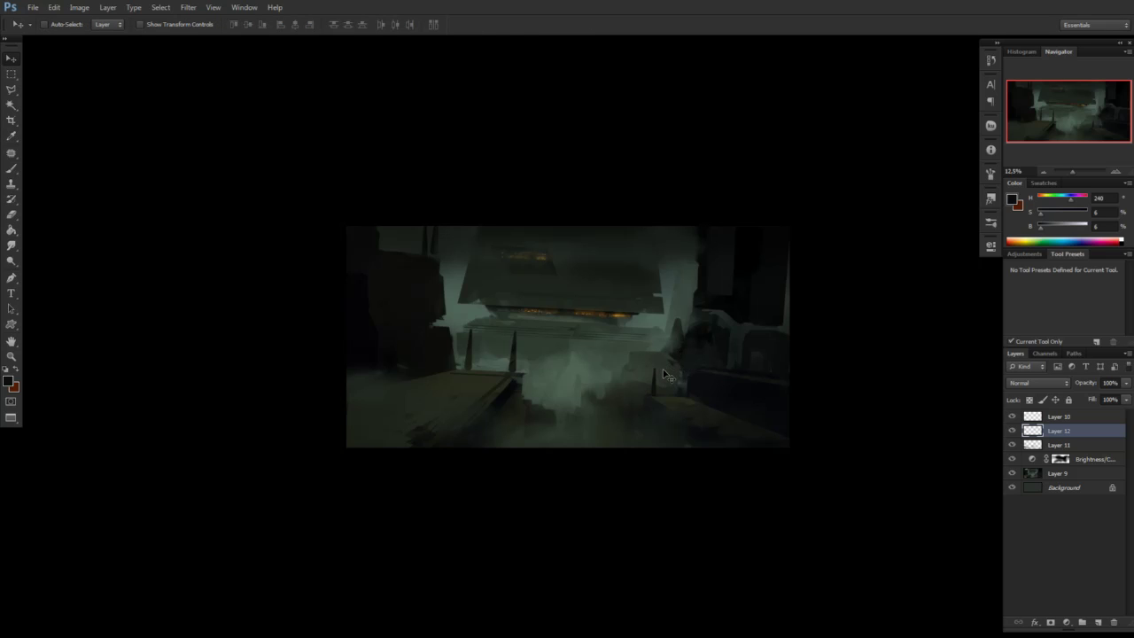
# Duplicate the spike, position the copy farther right on the ledge, and merge both spikes into Layer 12
pyautogui.hotkey('ctrl', 'j')
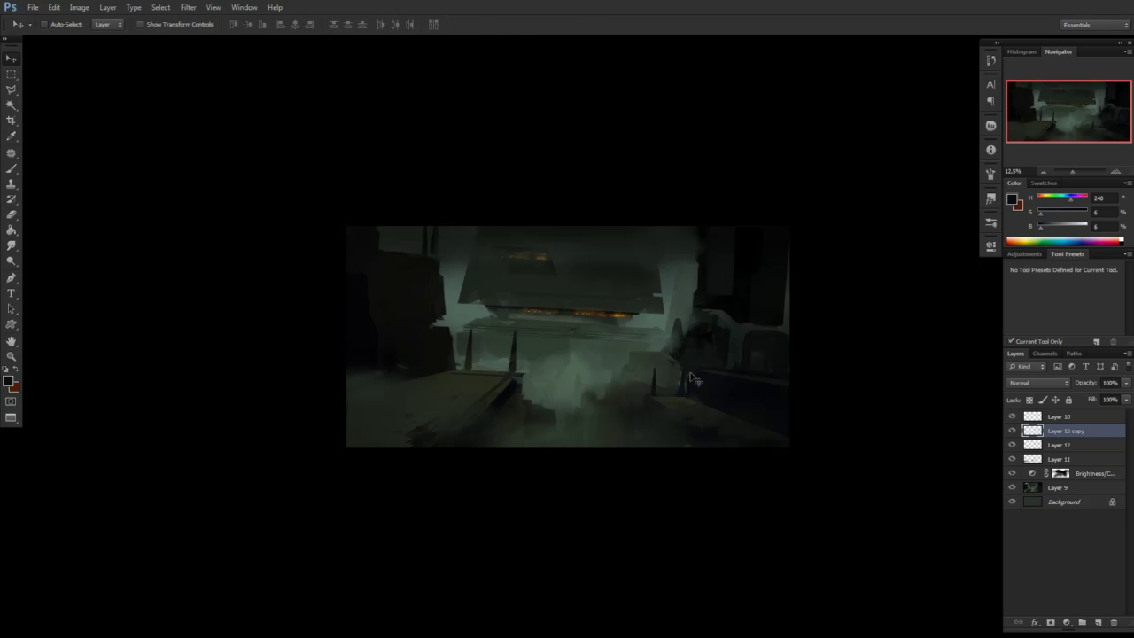
pyautogui.hotkey('ctrl', 't')
pyautogui.press('Return')
pyautogui.press('e')
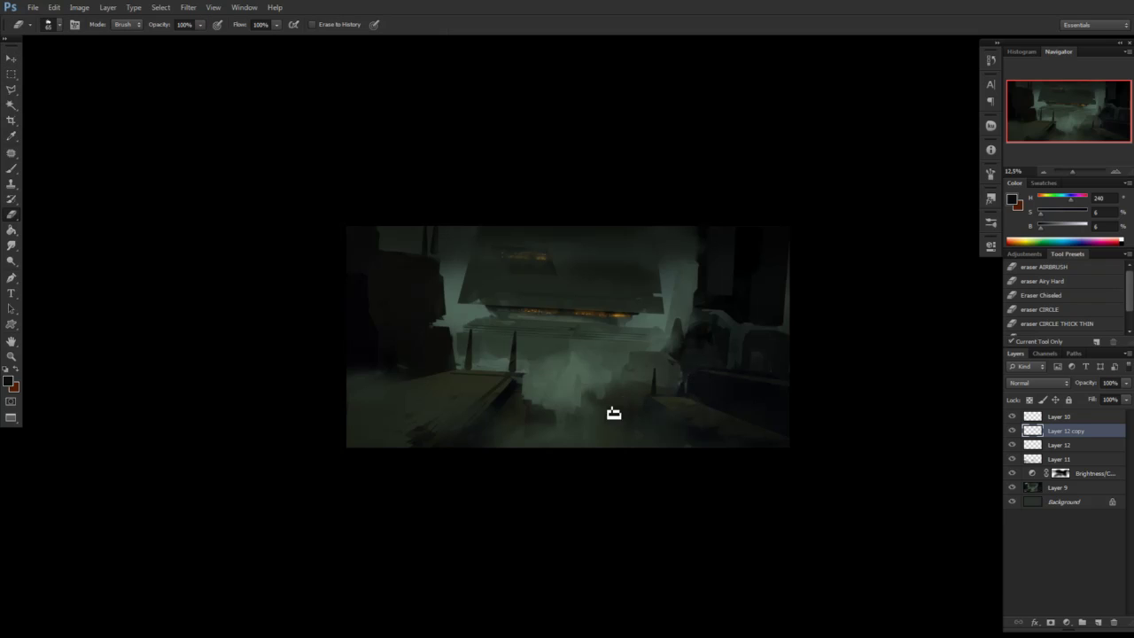
pyautogui.hotkey('alt', '[')
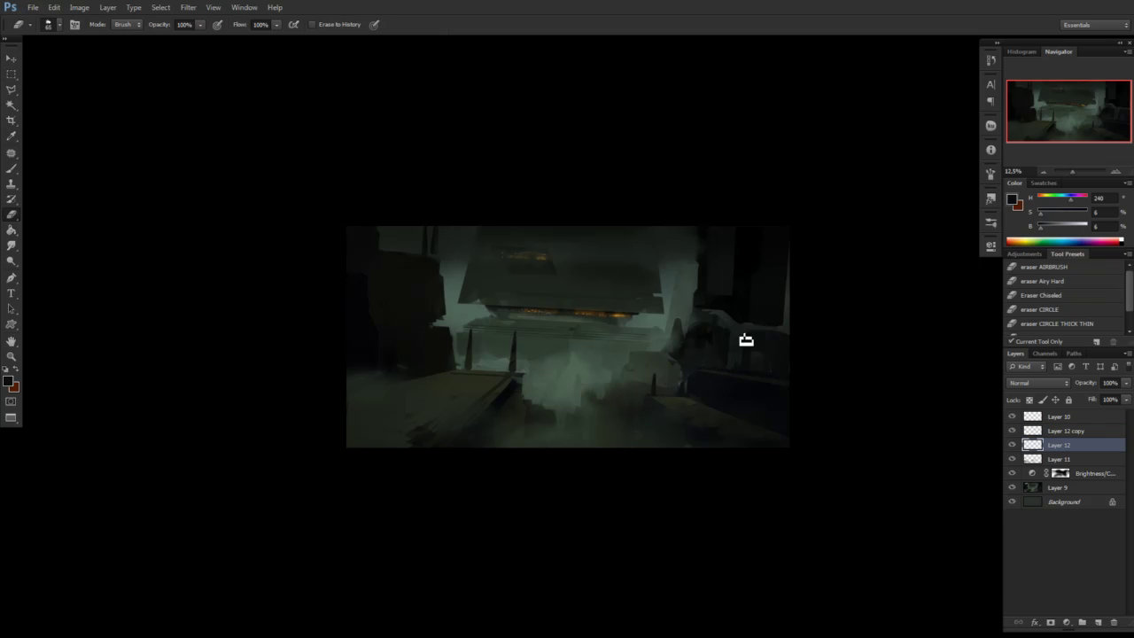
pyautogui.click(1066, 432)
pyautogui.hotkey('ctrl', 'e')
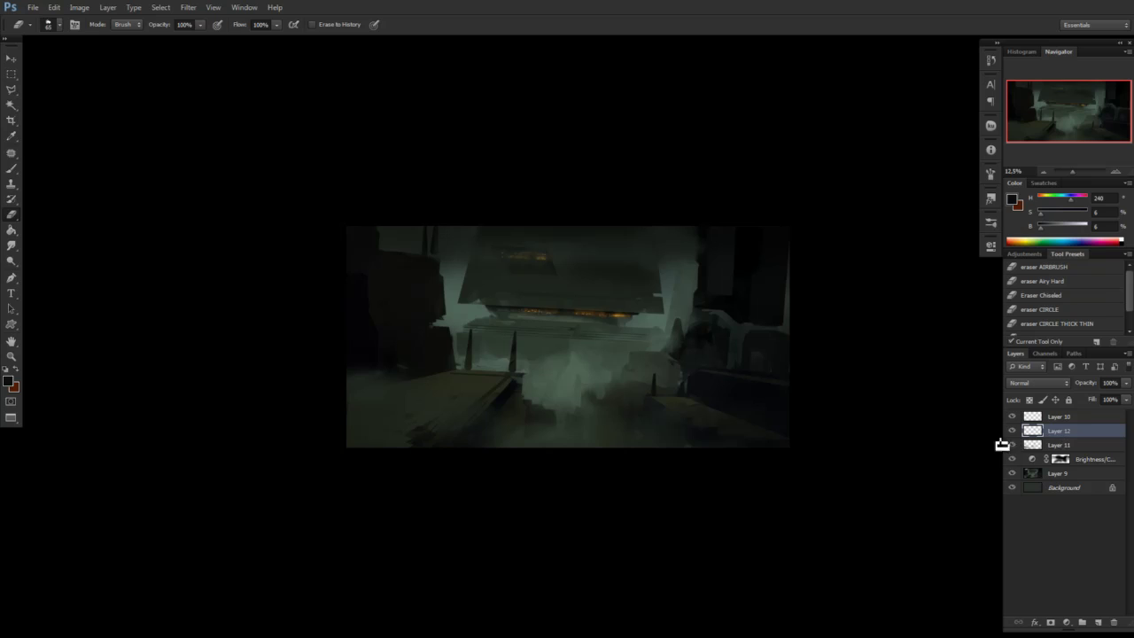
# Lasso a wedge along the right foreground ledge and paint around it with sampled dark grey-greens and a size 300 brush
pyautogui.keyDown('ctrl'); pyautogui.click(1033, 431); pyautogui.keyUp('ctrl')
pyautogui.hotkey('ctrl', 'd')
pyautogui.press('b')
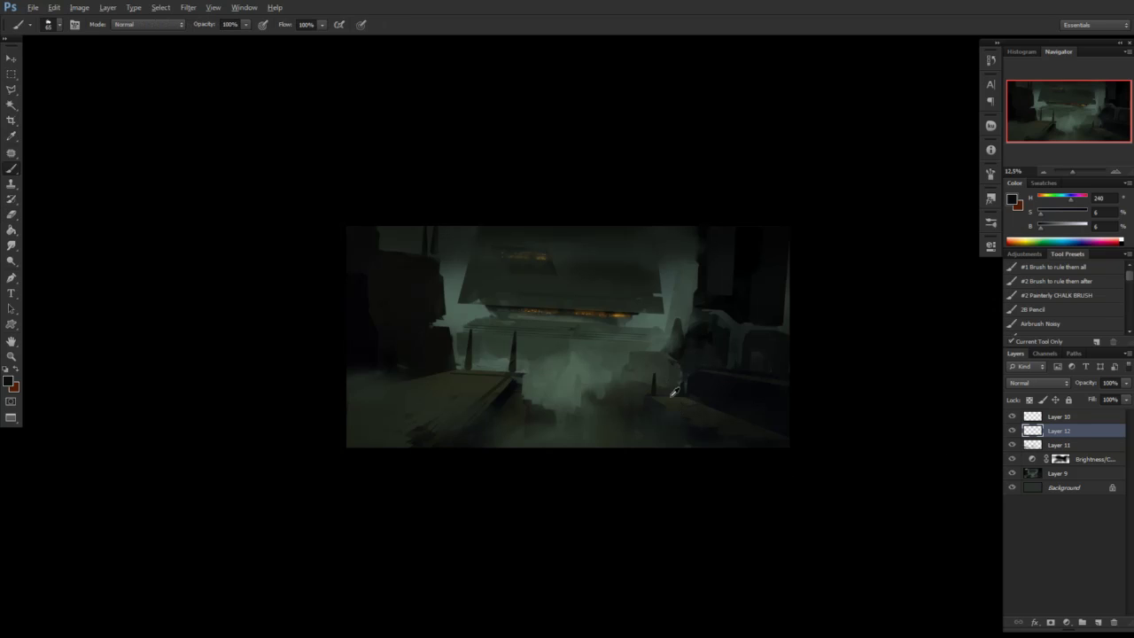
pyautogui.keyDown('alt'); pyautogui.click(667, 372); pyautogui.keyUp('alt')
pyautogui.press('l')
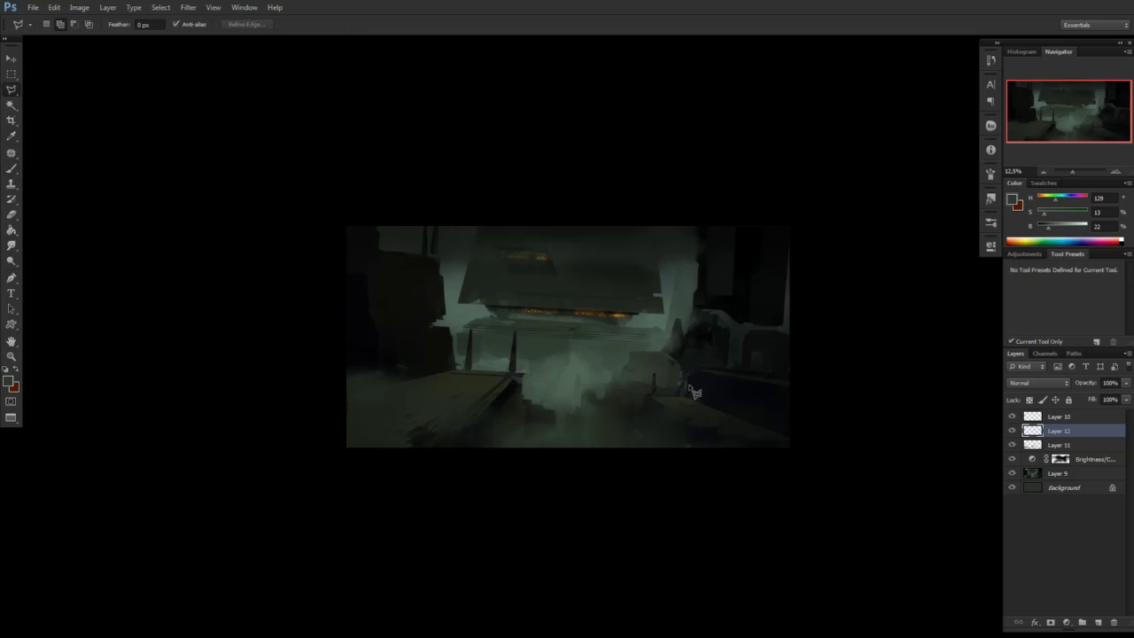
pyautogui.click(687, 383)
pyautogui.click(800, 412)
pyautogui.click(800, 447)
pyautogui.click(688, 386)
pyautogui.press('b')
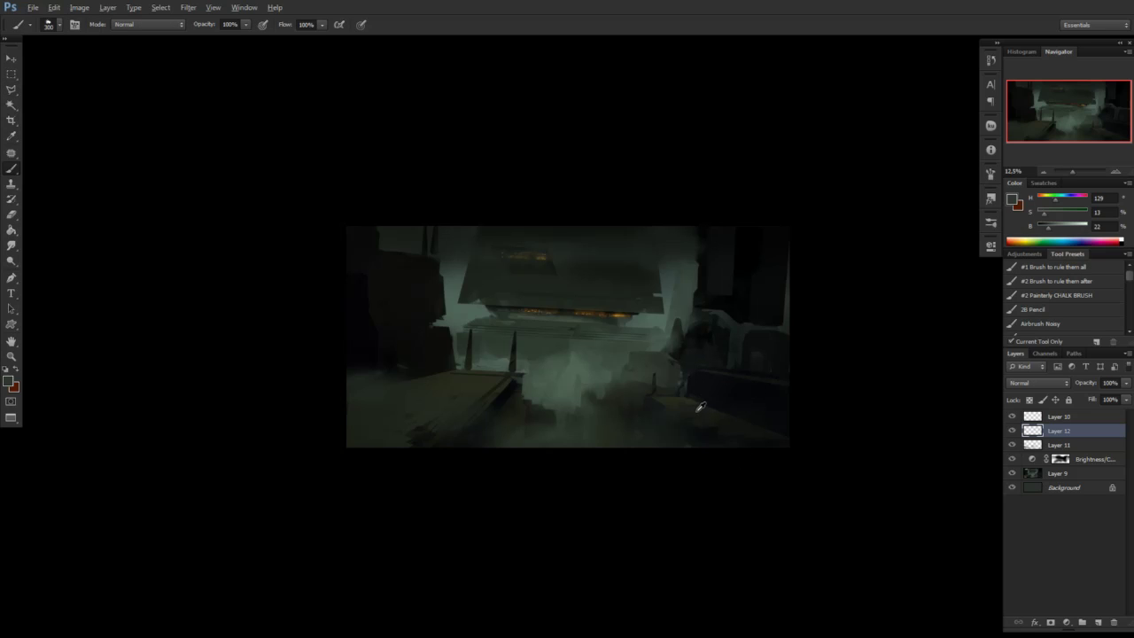
pyautogui.keyDown('alt'); pyautogui.click(698, 409); pyautogui.keyUp('alt')
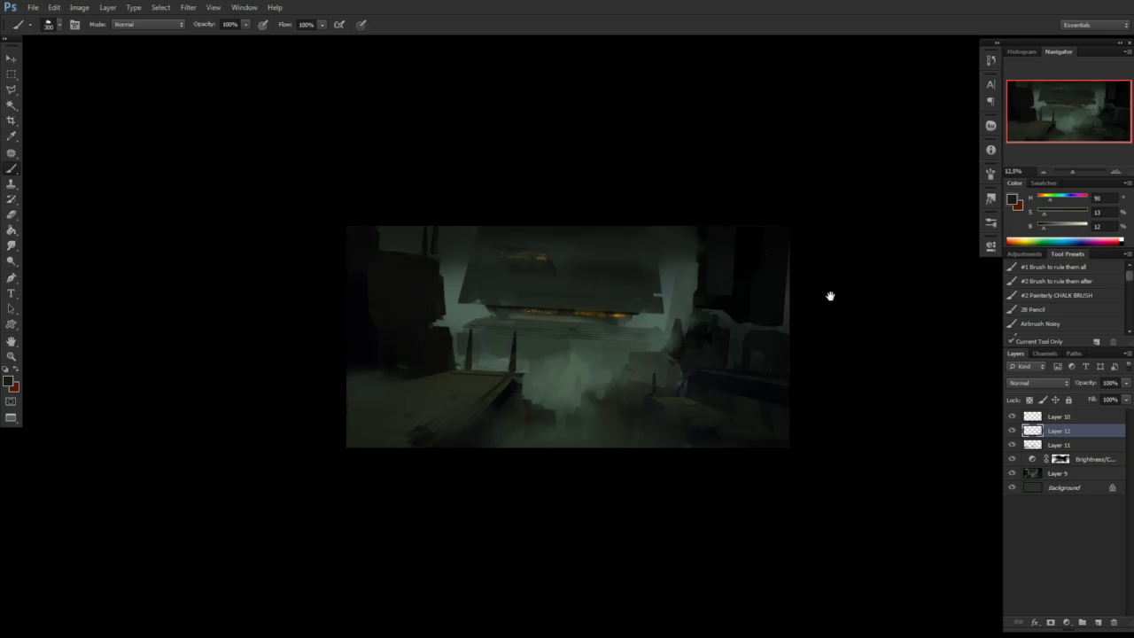
# Add a Brightness/Contrast adjustment above Layer 12 with raised brightness and contrast -17, and fill its mask with black
pyautogui.moveTo(831, 295); pyautogui.dragTo(816, 292)
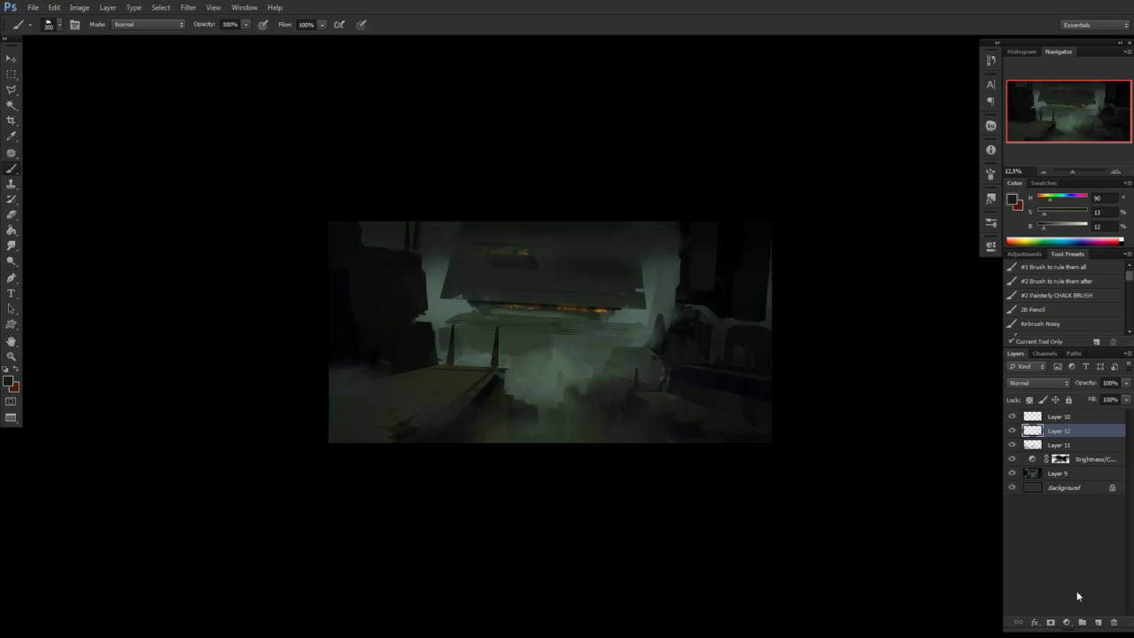
pyautogui.click(1066, 623)
pyautogui.click(1066, 413)
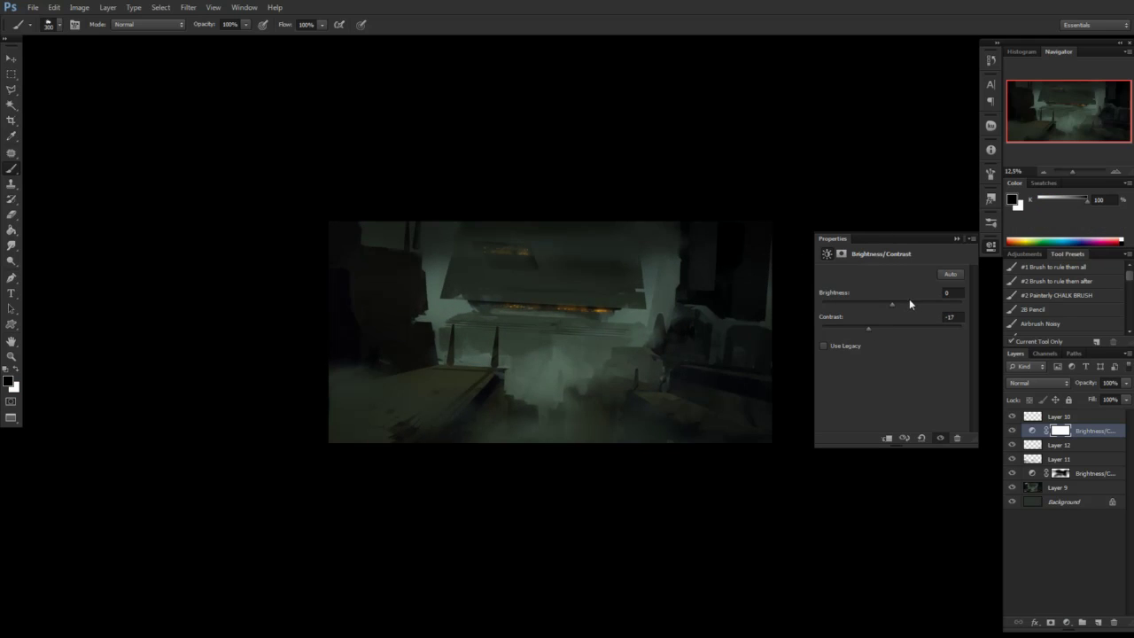
pyautogui.moveTo(909, 304); pyautogui.dragTo(920, 307)
pyautogui.click(990, 247)
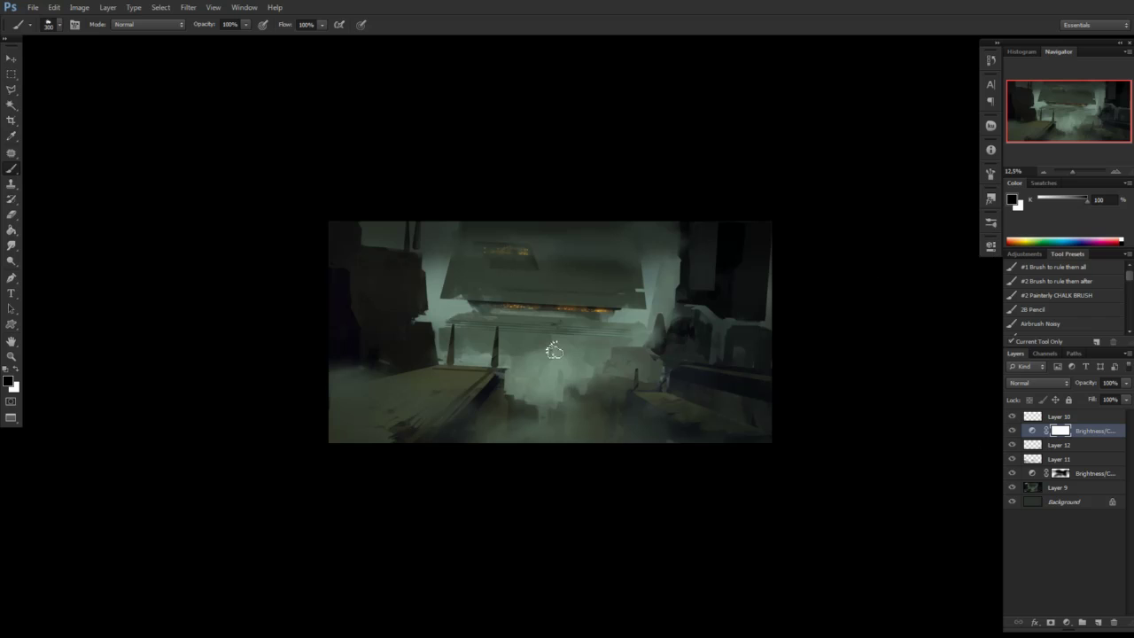
pyautogui.press('g')
pyautogui.click(603, 381)
pyautogui.press('b')
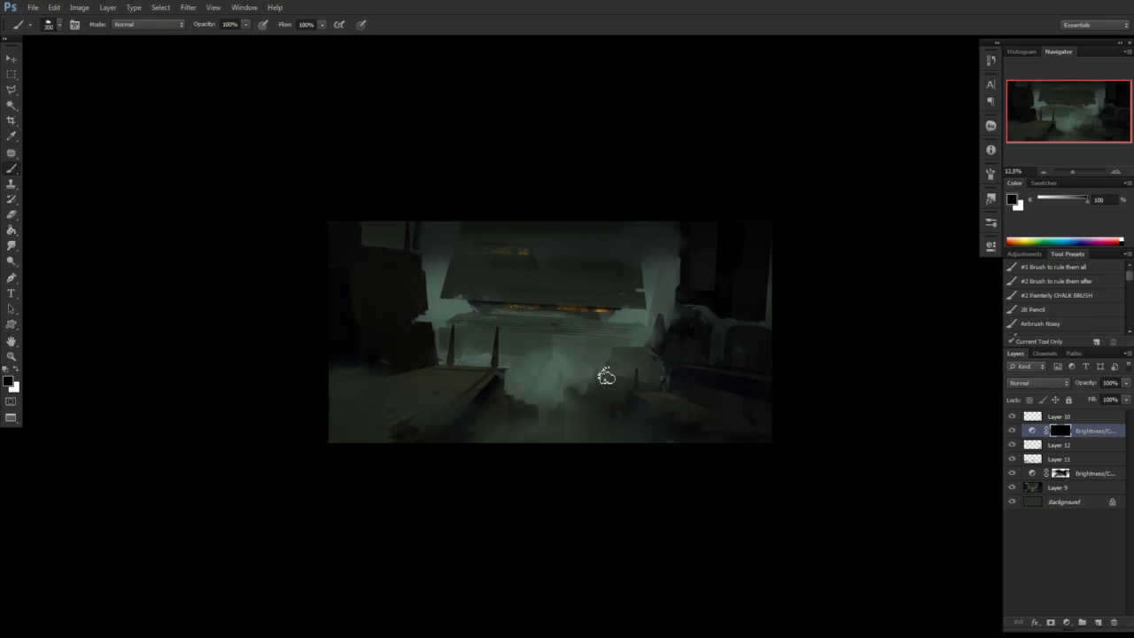
# Reveal the brightening around the building's base, side gaps and central mist with white and the Airbrush Noisy brush at sizes 800 to 900
pyautogui.click(1047, 324)
pyautogui.press('x')
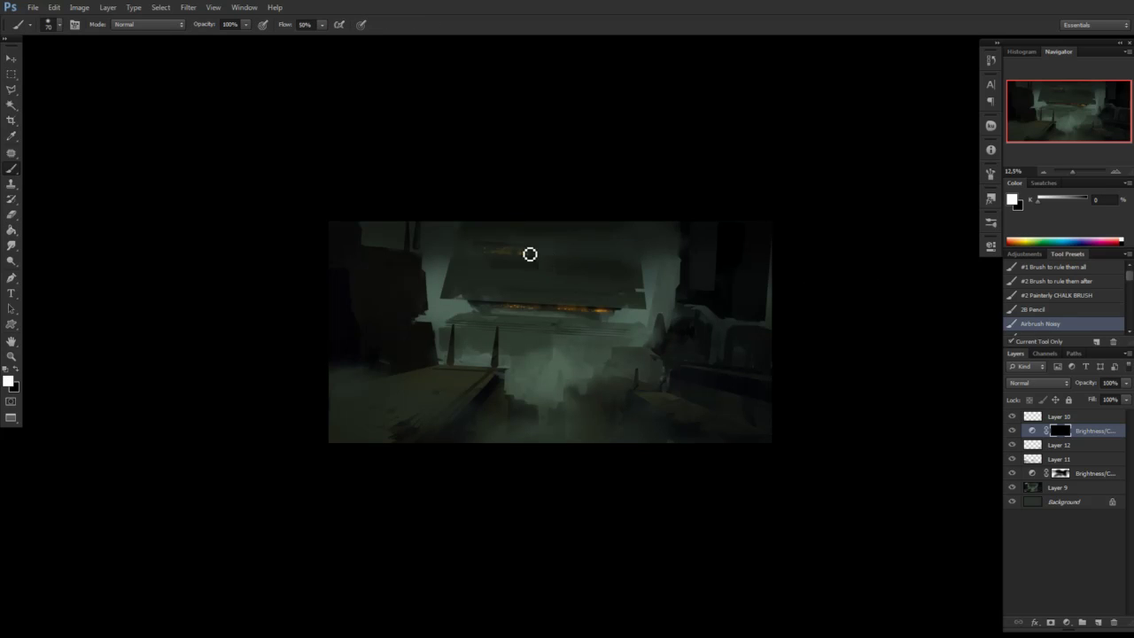
pyautogui.press(']')
pyautogui.press(']')
pyautogui.press(']')
pyautogui.press(']')
pyautogui.press(']')
pyautogui.press(']')
pyautogui.press(']')
pyautogui.press(']')
pyautogui.press(']')
pyautogui.press(']')
pyautogui.press(']')
pyautogui.press(']')
pyautogui.press(']')
pyautogui.press(']')
pyautogui.moveTo(460, 329); pyautogui.dragTo(454, 305)
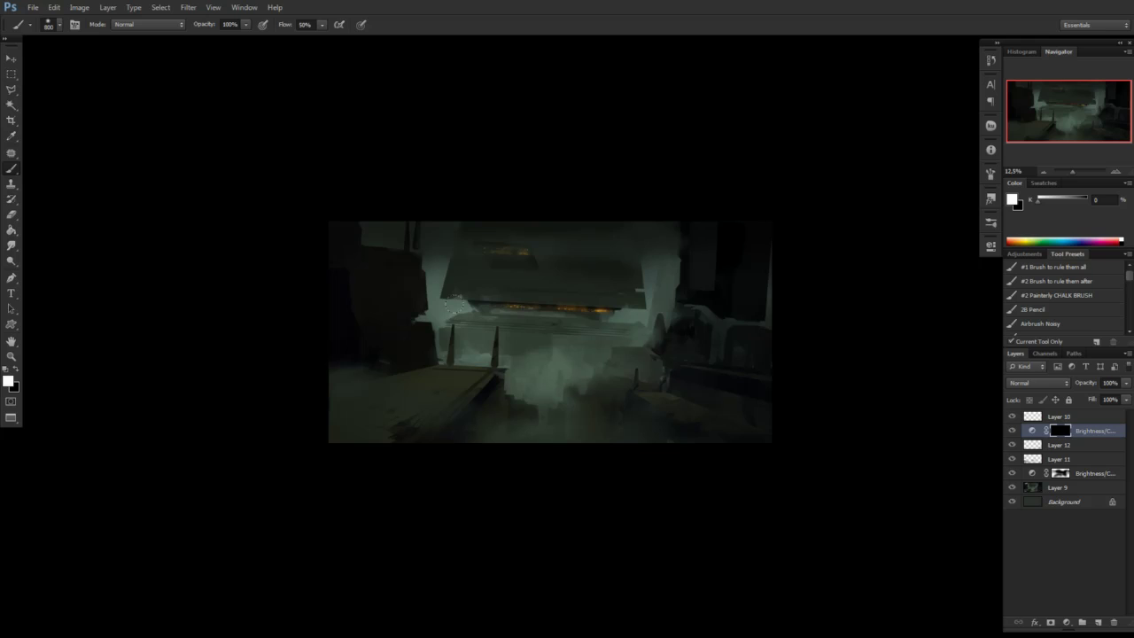
pyautogui.click(529, 298)
pyautogui.moveTo(523, 363)
pyautogui.mouseDown()
pyautogui.moveTo(526, 379)
pyautogui.moveTo(551, 385)
pyautogui.mouseUp()
pyautogui.click(462, 306)
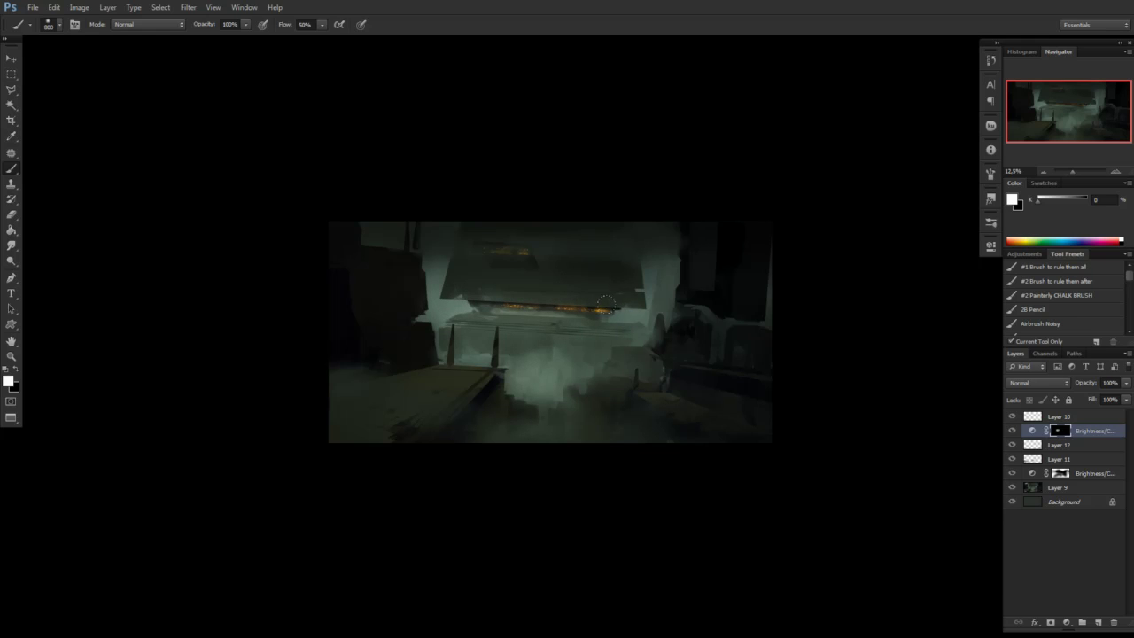
pyautogui.moveTo(606, 305)
pyautogui.mouseDown()
pyautogui.moveTo(618, 321)
pyautogui.moveTo(653, 321)
pyautogui.moveTo(623, 300)
pyautogui.moveTo(623, 276)
pyautogui.mouseUp()
pyautogui.moveTo(429, 293); pyautogui.dragTo(418, 283)
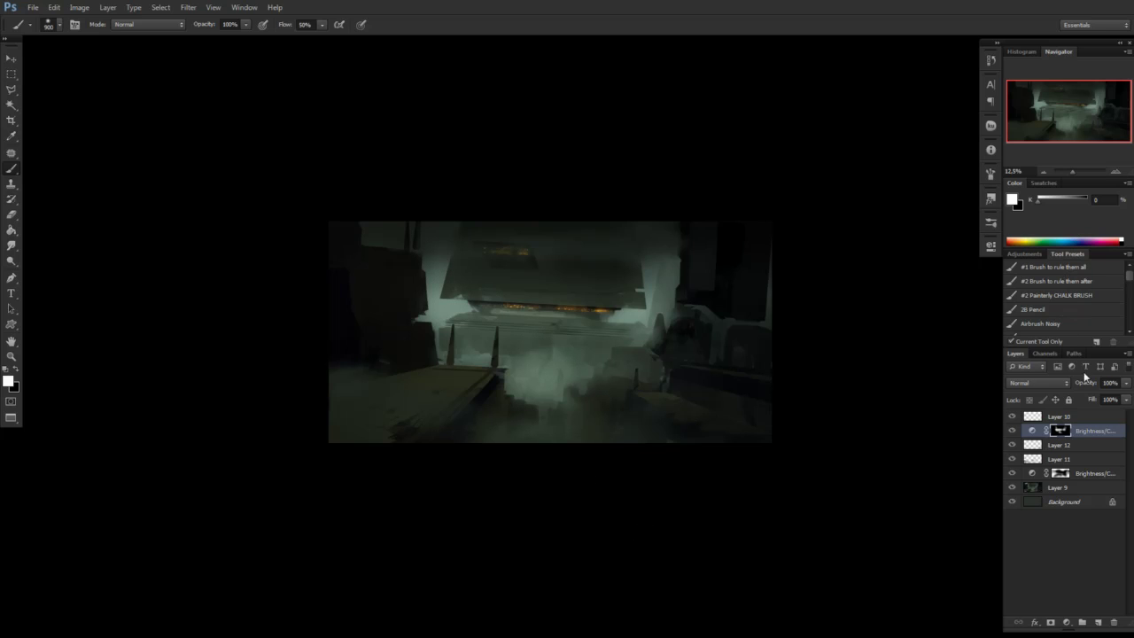
# Add a layer above the upper Brightness/Contrast adjustment and paint small distant silhouettes by the building's right base with a size 40 hard brush
pyautogui.click(1098, 624)
pyautogui.keyDown('alt'); pyautogui.click(688, 280); pyautogui.keyUp('alt')
pyautogui.rightClick(689, 280)
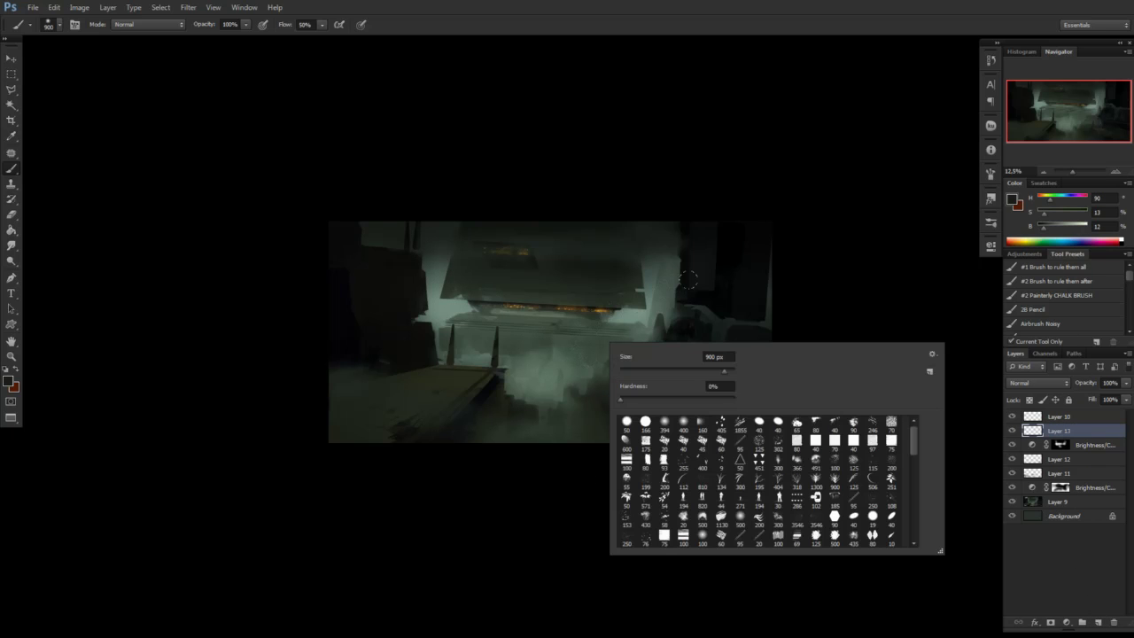
pyautogui.doubleClick(779, 423)
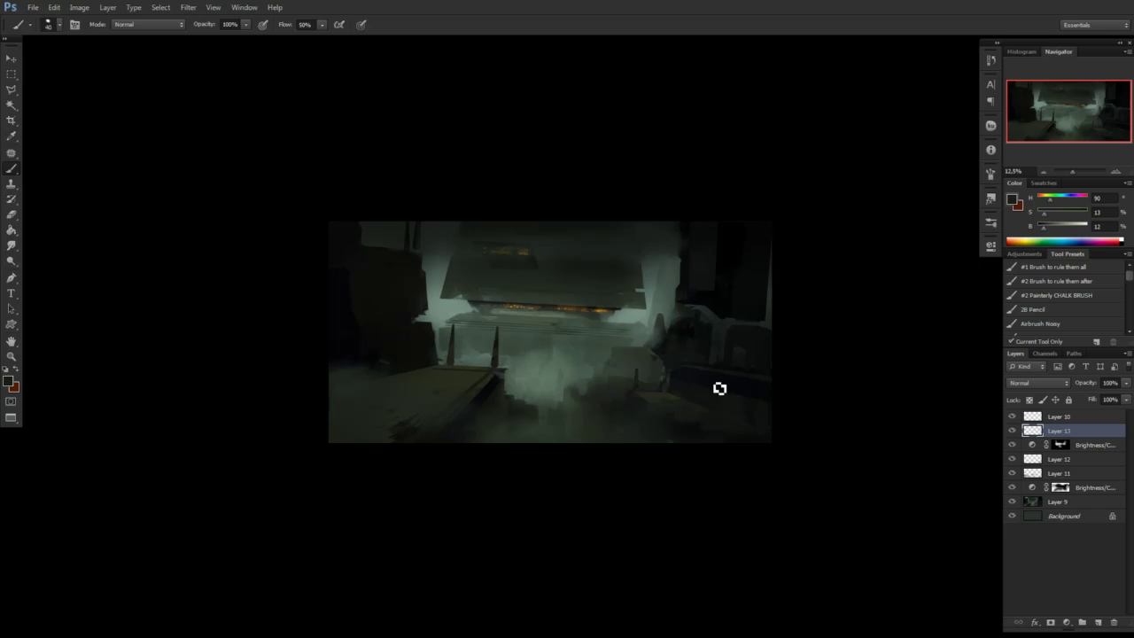
pyautogui.click(1116, 172)
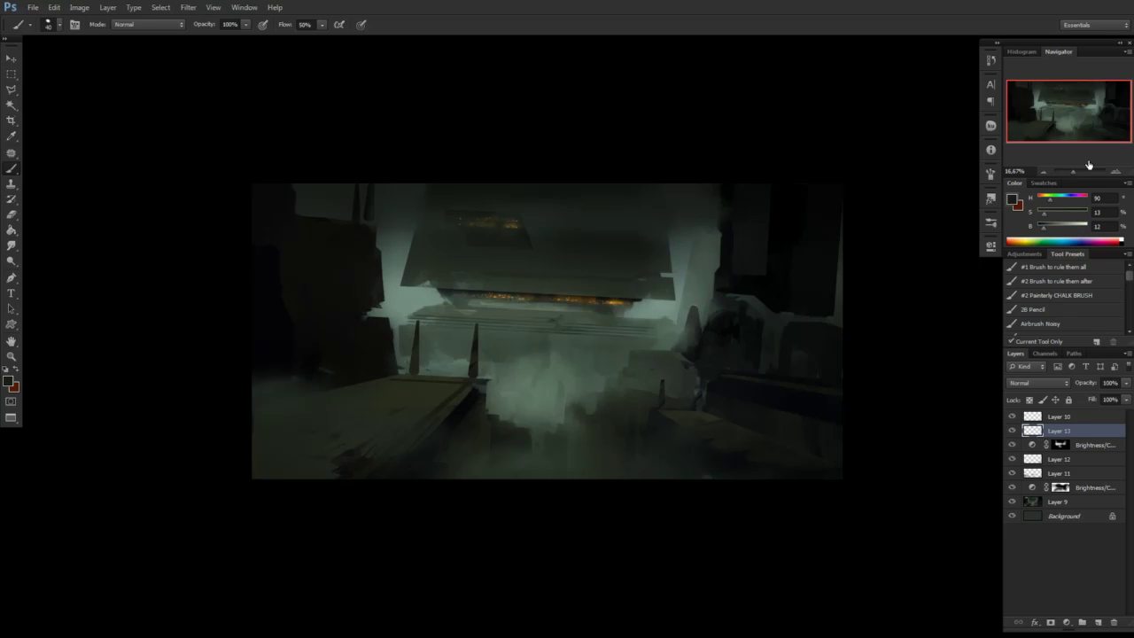
pyautogui.keyDown('alt'); pyautogui.click(653, 312); pyautogui.keyUp('alt')
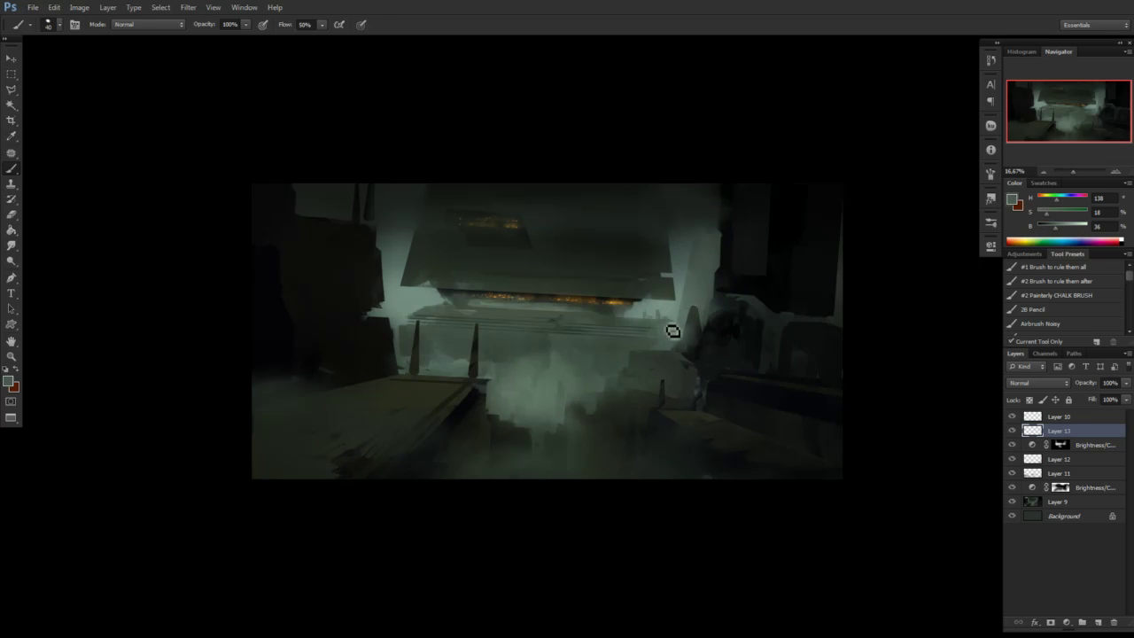
pyautogui.keyDown('alt'); pyautogui.click(660, 321); pyautogui.keyUp('alt')
pyautogui.keyDown('alt'); pyautogui.click(671, 323); pyautogui.keyUp('alt')
pyautogui.keyDown('alt'); pyautogui.click(670, 311); pyautogui.keyUp('alt')
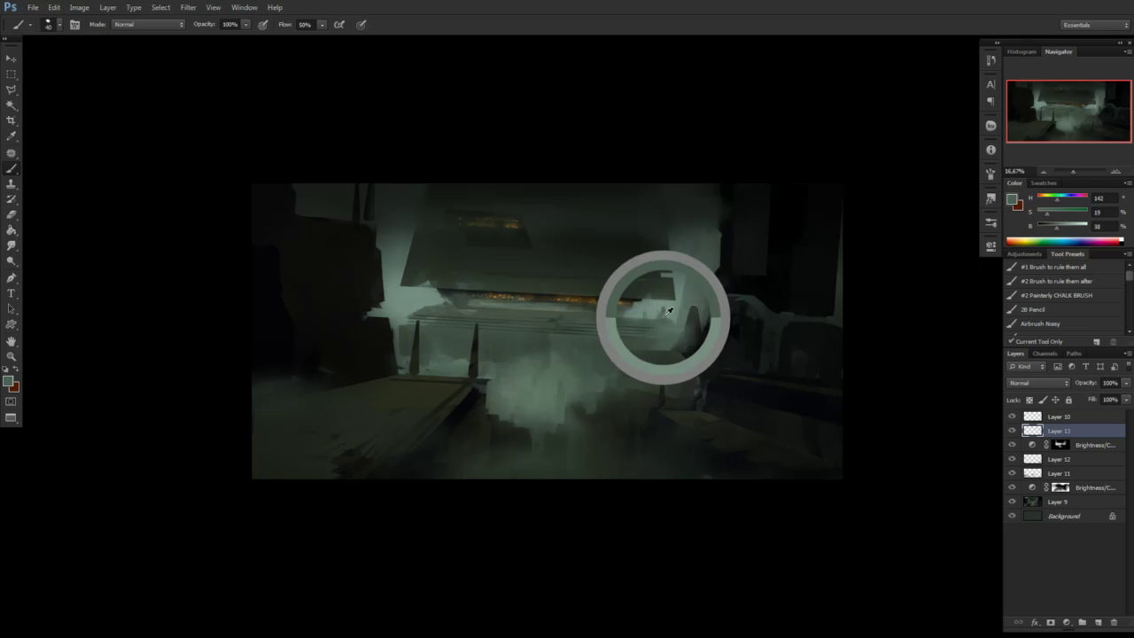
# Paint faint distant spires in the misty gap left of the building with sampled grey-greens and the size 40 hard brush
pyautogui.keyDown('alt'); pyautogui.click(414, 306); pyautogui.keyUp('alt')
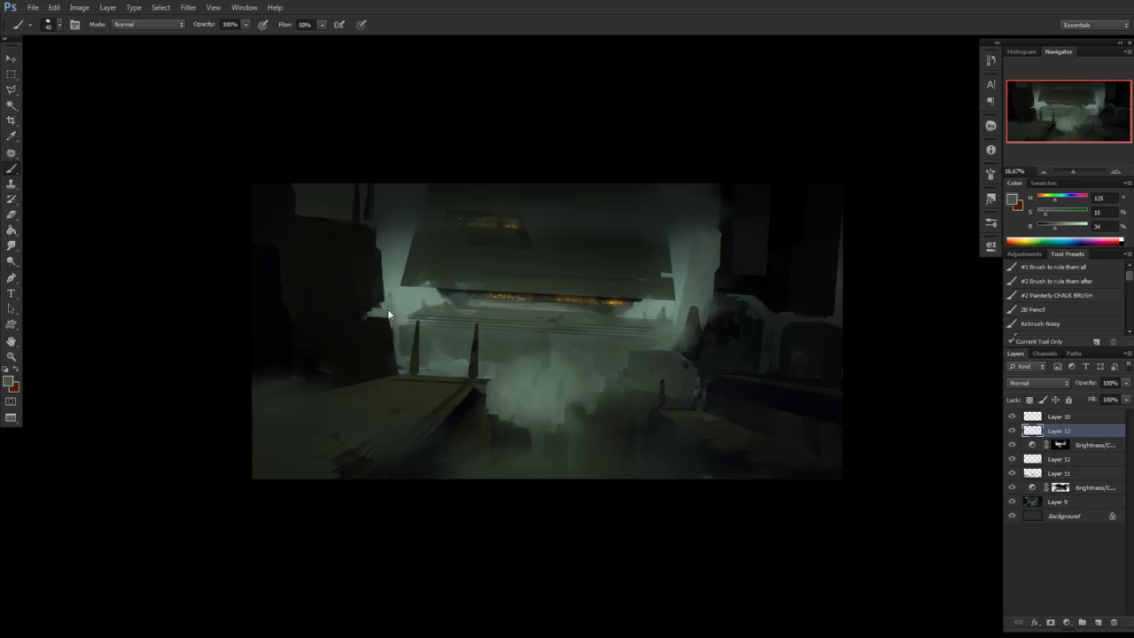
pyautogui.rightClick(400, 309)
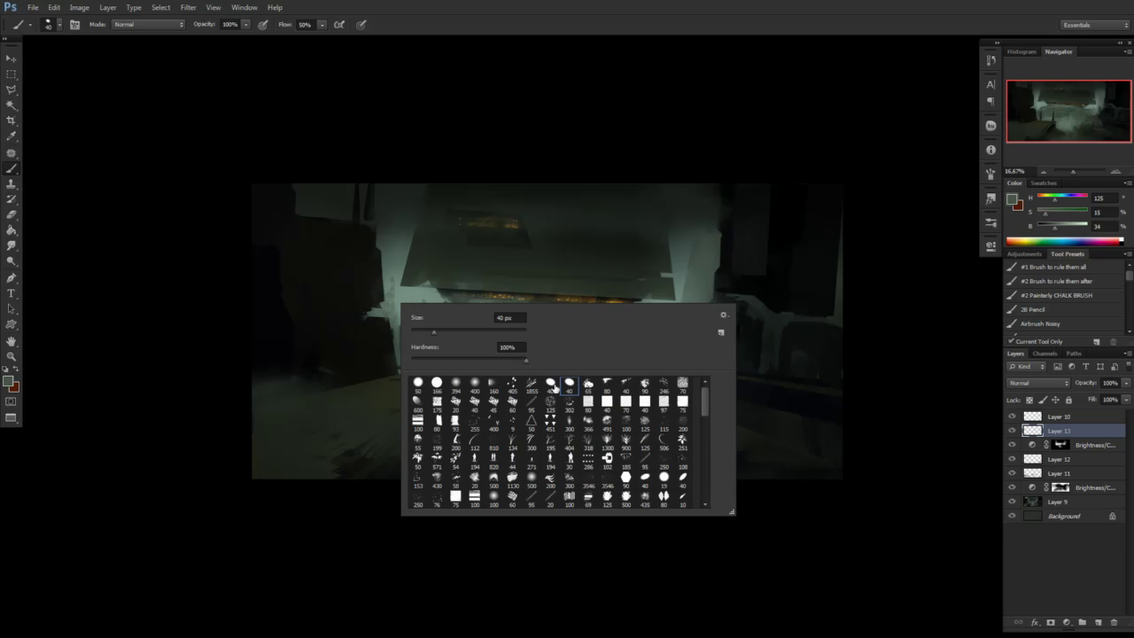
pyautogui.doubleClick(559, 388)
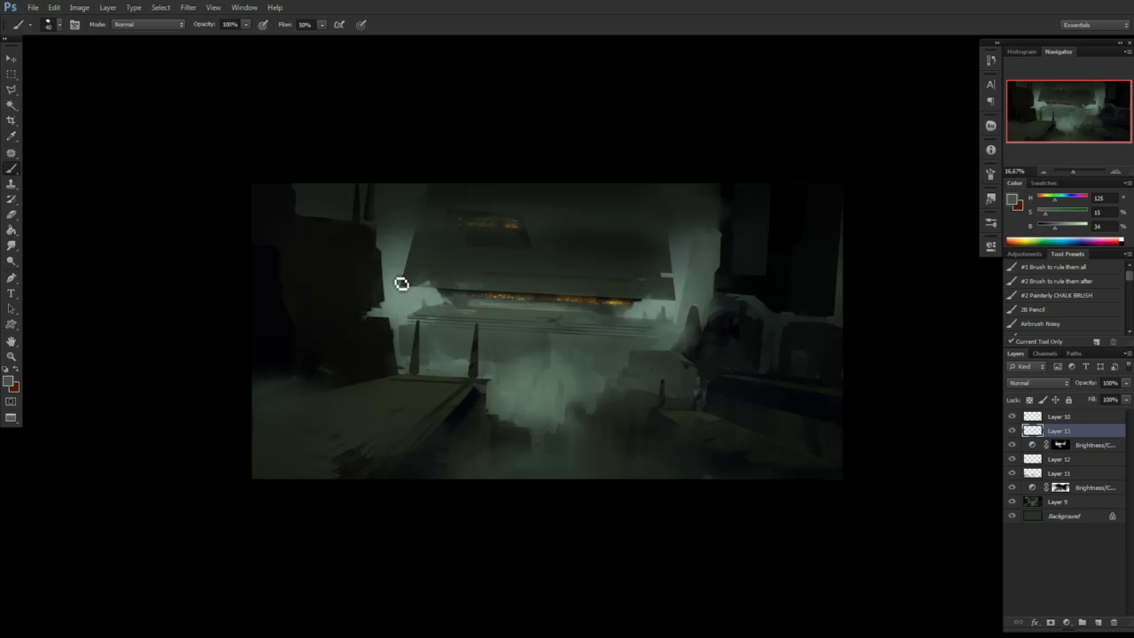
pyautogui.keyDown('alt'); pyautogui.click(399, 330); pyautogui.keyUp('alt')
pyautogui.moveTo(402, 326)
pyautogui.mouseDown()
pyautogui.moveTo(395, 314)
pyautogui.moveTo(400, 321)
pyautogui.mouseUp()
pyautogui.keyDown('alt'); pyautogui.click(385, 298); pyautogui.keyUp('alt')
pyautogui.keyDown('alt'); pyautogui.click(394, 283); pyautogui.keyUp('alt')
pyautogui.keyDown('alt'); pyautogui.click(396, 315); pyautogui.keyUp('alt')
# Break up the central mist below the building with short horizontal strokes in sampled light and mid grey-greens
pyautogui.moveTo(568, 386); pyautogui.dragTo(567, 387)
pyautogui.keyDown('alt'); pyautogui.click(562, 380); pyautogui.keyUp('alt')
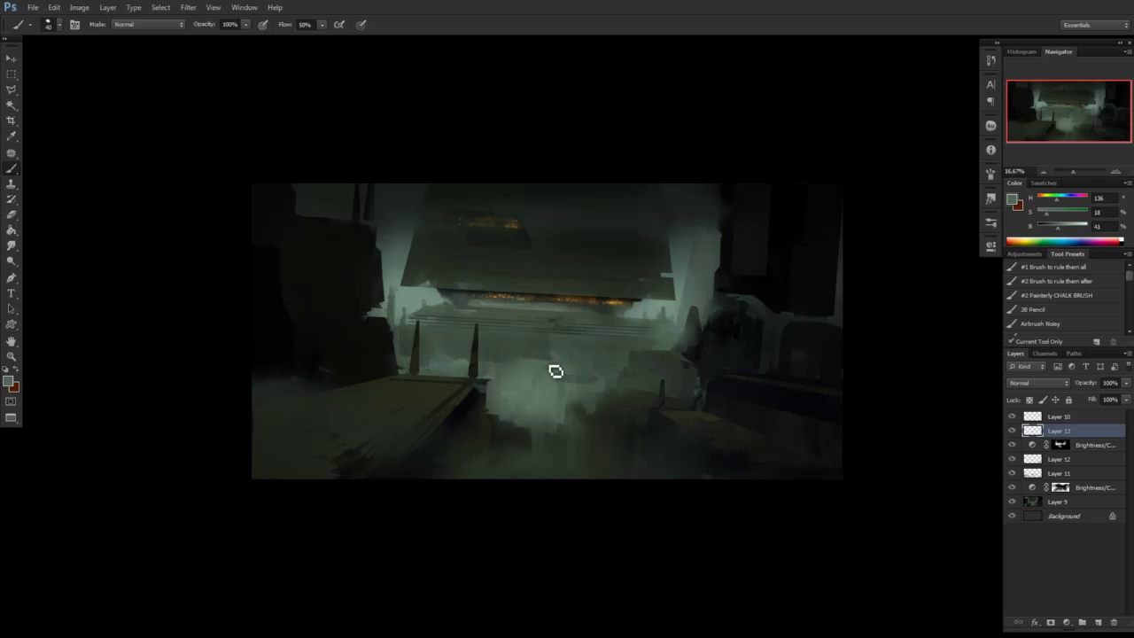
pyautogui.keyDown('alt'); pyautogui.click(546, 356); pyautogui.keyUp('alt')
pyautogui.keyDown('alt'); pyautogui.click(544, 353); pyautogui.keyUp('alt')
pyautogui.keyDown('alt'); pyautogui.click(548, 397); pyautogui.keyUp('alt')
pyautogui.keyDown('alt'); pyautogui.click(541, 359); pyautogui.keyUp('alt')
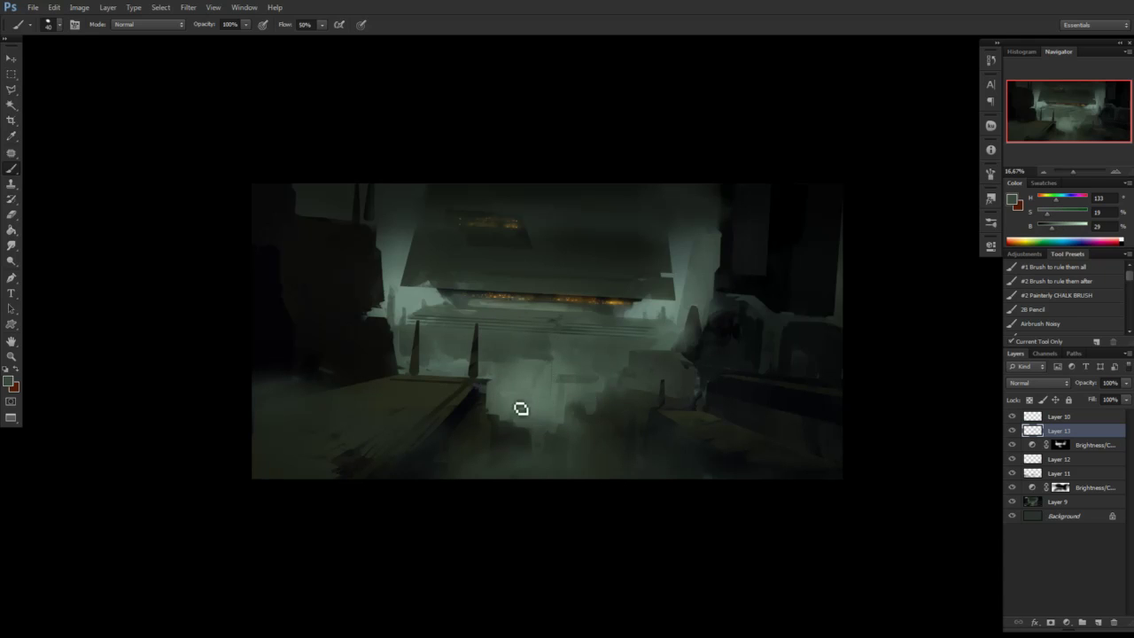
pyautogui.keyDown('alt'); pyautogui.click(562, 379); pyautogui.keyUp('alt')
pyautogui.keyDown('alt'); pyautogui.click(559, 373); pyautogui.keyUp('alt')
pyautogui.keyDown('alt'); pyautogui.click(567, 371); pyautogui.keyUp('alt')
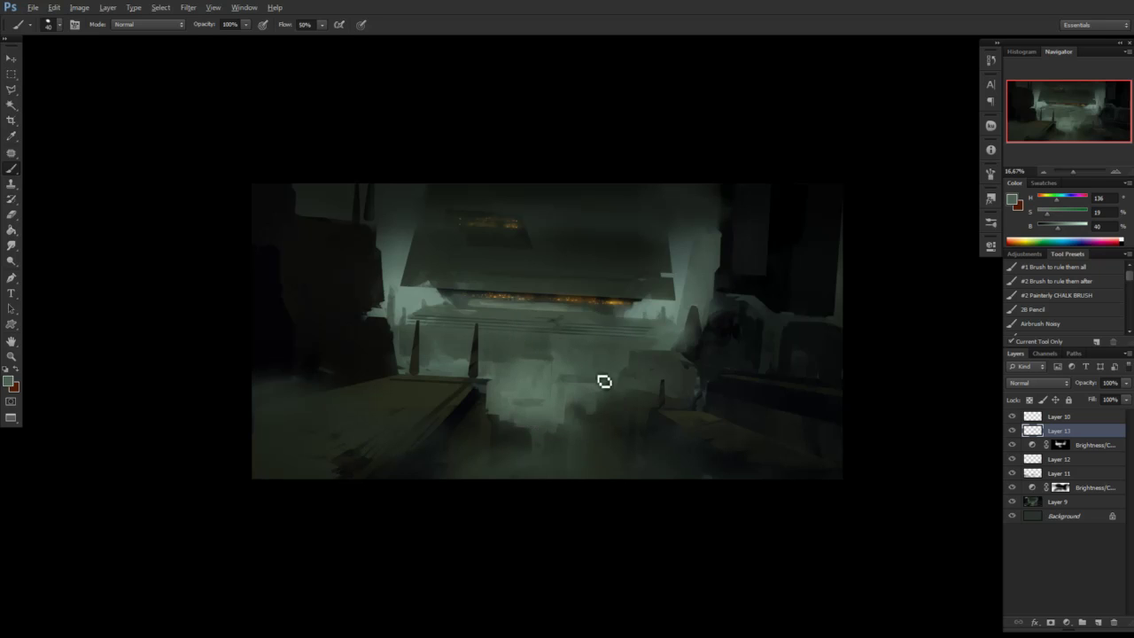
pyautogui.keyDown('alt'); pyautogui.click(604, 383); pyautogui.keyUp('alt')
pyautogui.keyDown('alt'); pyautogui.click(562, 365); pyautogui.keyUp('alt')
# Paint a small dark detail beneath the middle of the building's glowing strip using colours sampled from the ledge and facade
pyautogui.keyDown('alt'); pyautogui.click(556, 314); pyautogui.keyUp('alt')
pyautogui.keyDown('alt'); pyautogui.click(537, 301); pyautogui.keyUp('alt')
pyautogui.keyDown('alt'); pyautogui.click(564, 288); pyautogui.keyUp('alt')
pyautogui.keyDown('alt'); pyautogui.click(558, 287); pyautogui.keyUp('alt')
# Try painting over the building's orange light strip with sampled colours on a new layer above Layer 10, and undo it
pyautogui.click(1067, 416)
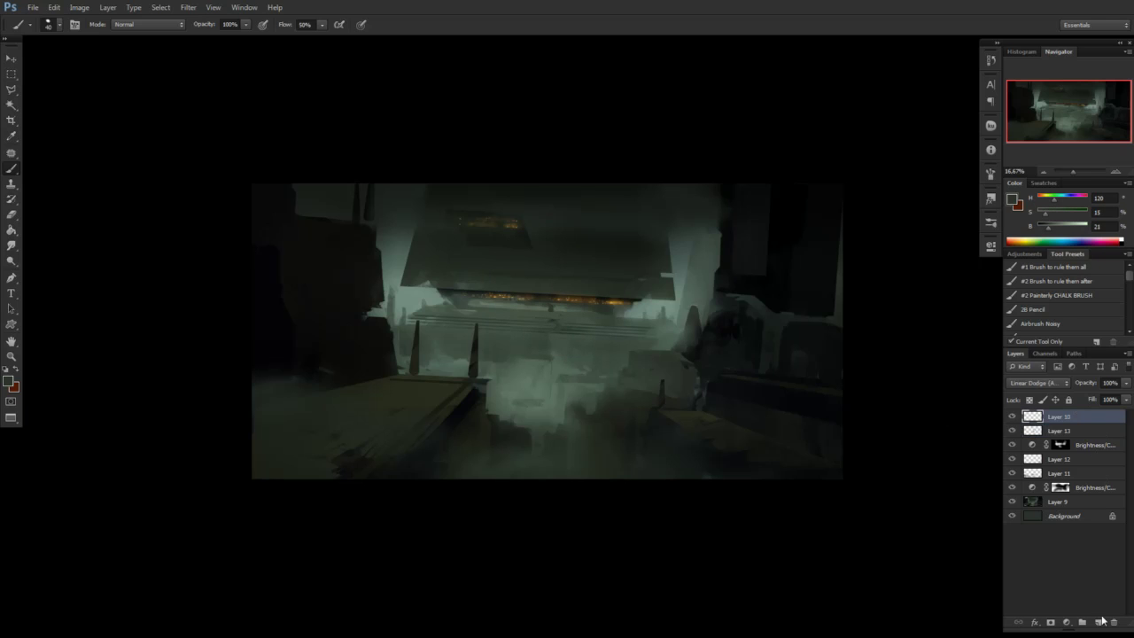
pyautogui.click(1098, 622)
pyautogui.keyDown('alt'); pyautogui.click(574, 285); pyautogui.keyUp('alt')
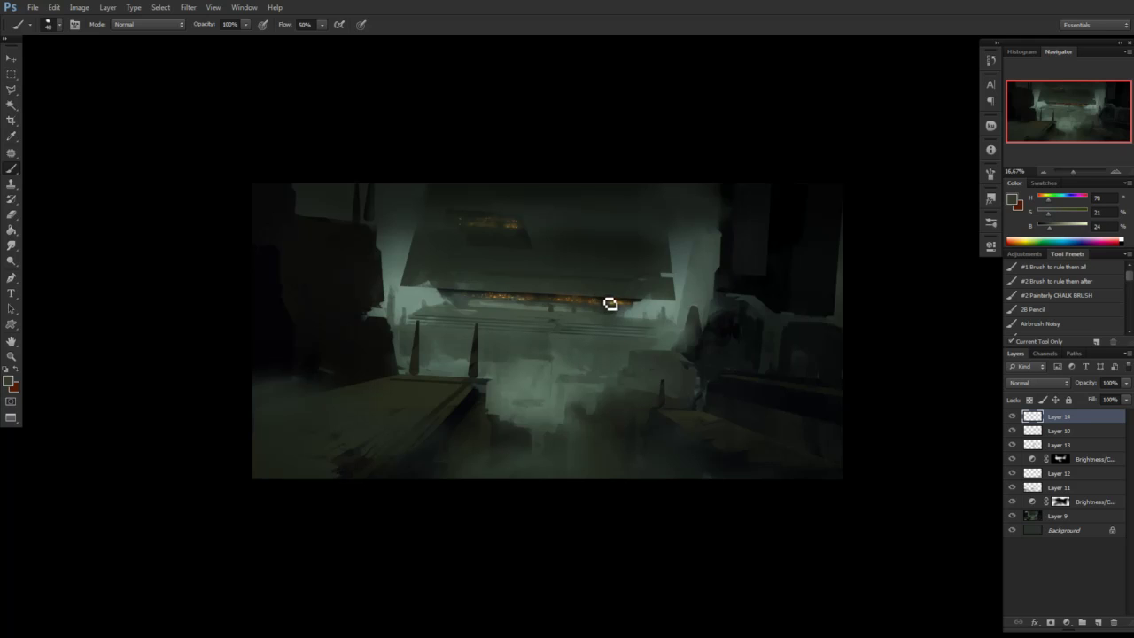
pyautogui.keyDown('alt'); pyautogui.click(603, 297); pyautogui.keyUp('alt')
pyautogui.keyDown('alt'); pyautogui.click(628, 299); pyautogui.keyUp('alt')
pyautogui.keyDown('alt'); pyautogui.click(536, 306); pyautogui.keyUp('alt')
pyautogui.hotkey('ctrl', 'z')
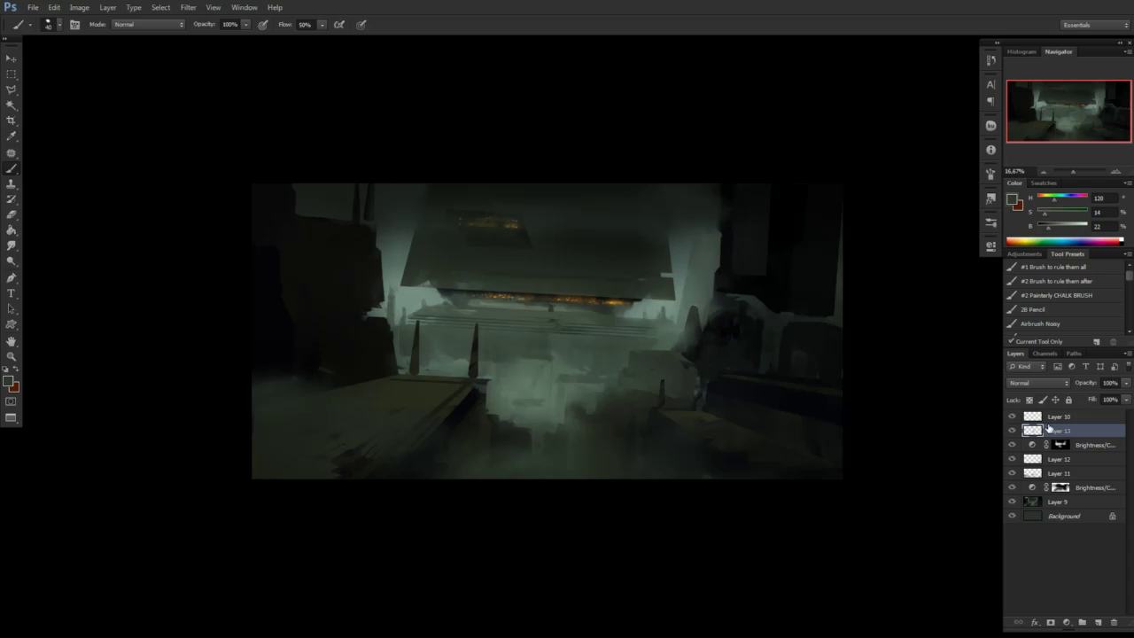
# Sample darks from the right-hand structures and touch up the rock block beside the central mist
pyautogui.moveTo(626, 545); pyautogui.dragTo(618, 549)
pyautogui.keyDown('alt'); pyautogui.click(718, 227); pyautogui.keyUp('alt')
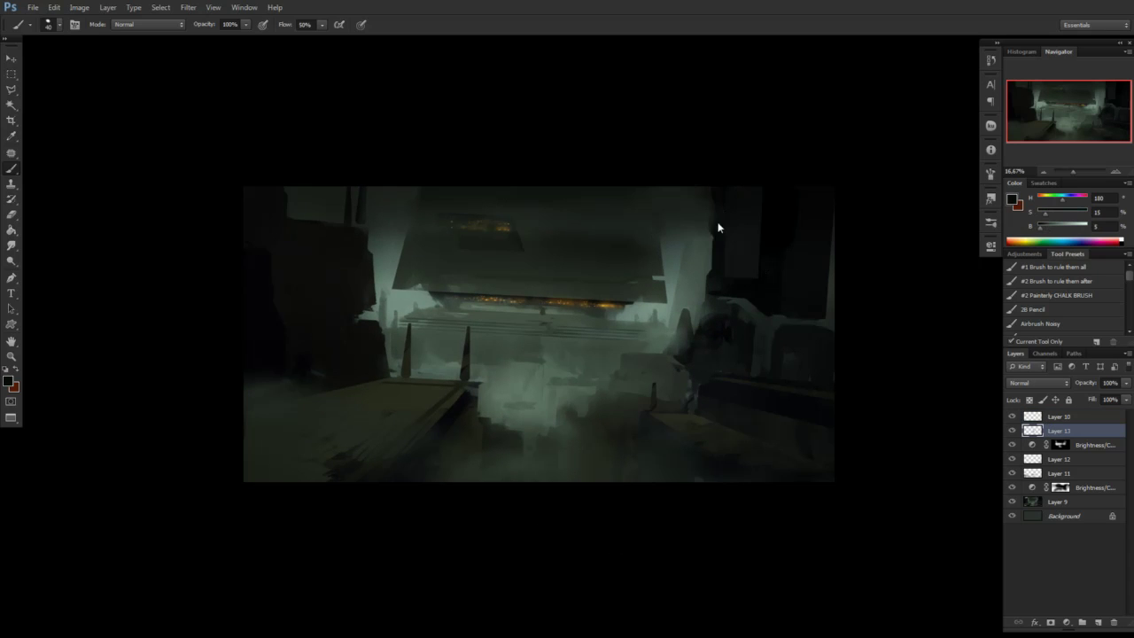
pyautogui.keyDown('alt'); pyautogui.click(727, 303); pyautogui.keyUp('alt')
pyautogui.keyDown('alt'); pyautogui.click(626, 379); pyautogui.keyUp('alt')
pyautogui.keyDown('alt'); pyautogui.click(700, 418); pyautogui.keyUp('alt')
pyautogui.moveTo(628, 360); pyautogui.dragTo(646, 372)
# Lasso a thin wedge along the top edge of the right rock block, paint it dark and deselect
pyautogui.press('l')
pyautogui.click(623, 353)
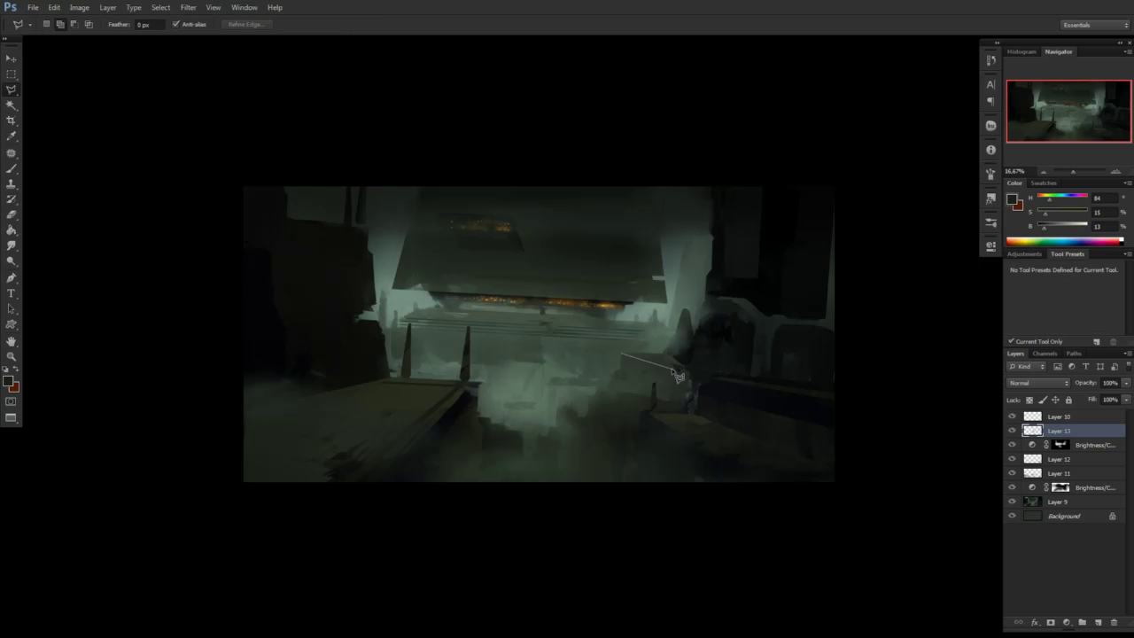
pyautogui.click(726, 368)
pyautogui.press('BackSpace')
pyautogui.click(679, 367)
pyautogui.click(722, 369)
pyautogui.doubleClick(652, 360)
pyautogui.hotkey('ctrl', 'd')
# Refine the top and side edges of the right rock block with sampled dark and mid grey-greens
pyautogui.press('b')
pyautogui.keyDown('alt'); pyautogui.click(720, 353); pyautogui.keyUp('alt')
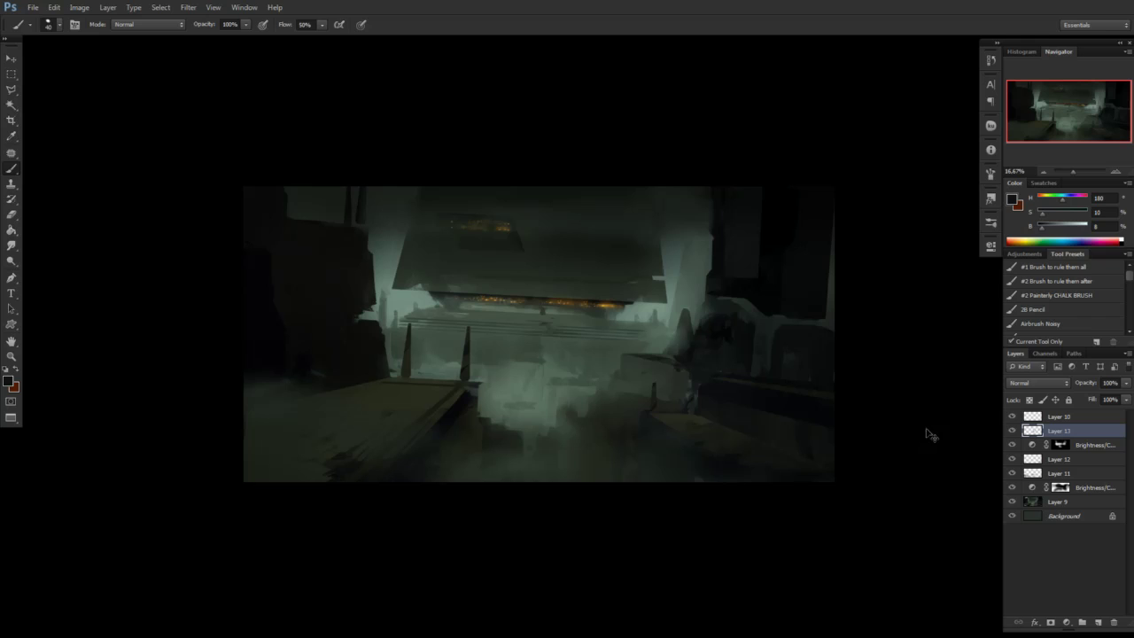
pyautogui.keyDown('alt'); pyautogui.click(685, 370); pyautogui.keyUp('alt')
pyautogui.keyDown('alt'); pyautogui.click(638, 387); pyautogui.keyUp('alt')
pyautogui.keyDown('alt'); pyautogui.click(626, 384); pyautogui.keyUp('alt')
# Paint vertical misty streaks running down the lower centre of the scene with sampled grey-green
pyautogui.keyDown('alt'); pyautogui.click(588, 408); pyautogui.keyUp('alt')
pyautogui.moveTo(588, 424); pyautogui.dragTo(585, 442)
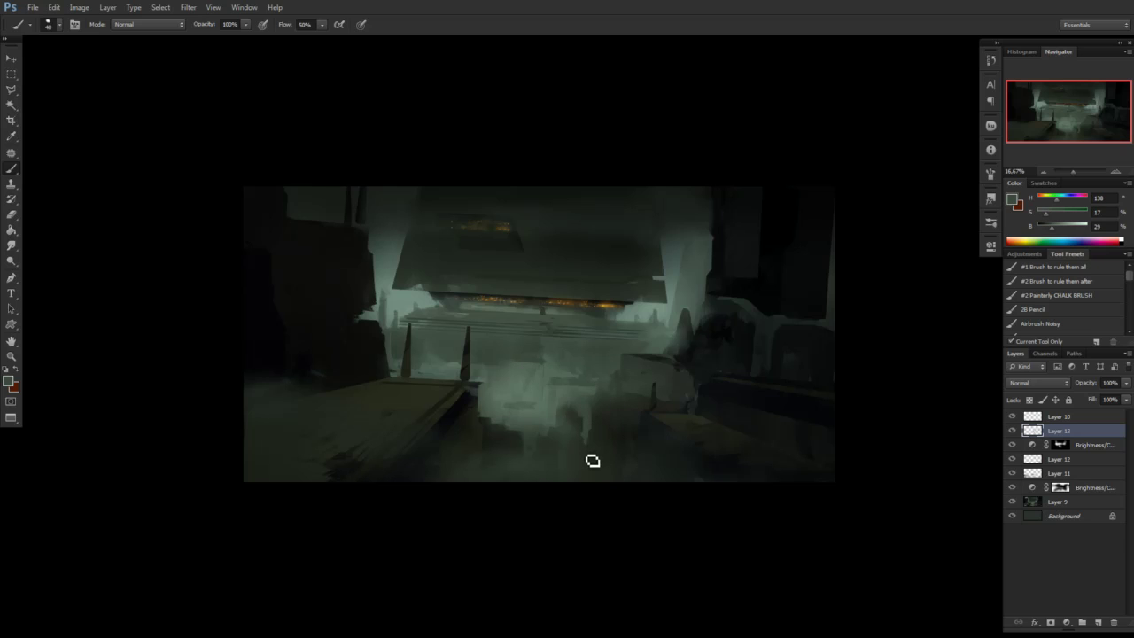
pyautogui.keyDown('alt'); pyautogui.click(585, 477); pyautogui.keyUp('alt')
pyautogui.keyDown('alt'); pyautogui.click(533, 430); pyautogui.keyUp('alt')
# Roughen the left cliff's inner edge and rework the building's upper left corner with sampled dark and misty greens
pyautogui.keyDown('alt'); pyautogui.click(327, 355); pyautogui.keyUp('alt')
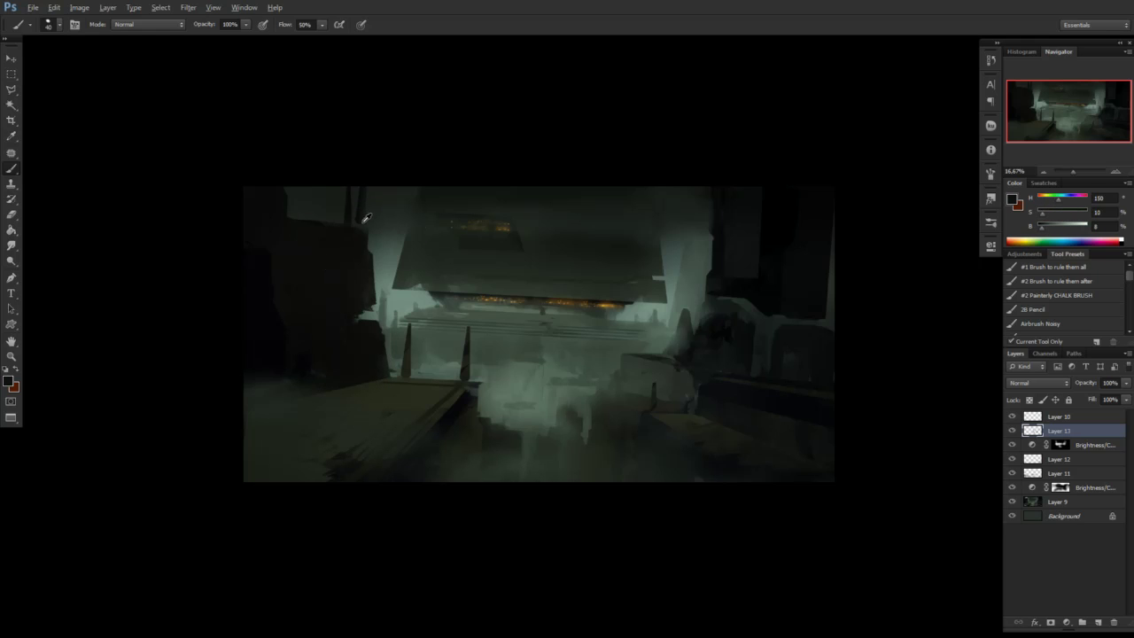
pyautogui.keyDown('alt'); pyautogui.click(330, 236); pyautogui.keyUp('alt')
pyautogui.keyDown('alt'); pyautogui.click(381, 266); pyautogui.keyUp('alt')
pyautogui.keyDown('alt'); pyautogui.click(416, 216); pyautogui.keyUp('alt')
pyautogui.keyDown('alt'); pyautogui.click(417, 231); pyautogui.keyUp('alt')
pyautogui.keyDown('alt'); pyautogui.click(422, 223); pyautogui.keyUp('alt')
pyautogui.press('r')
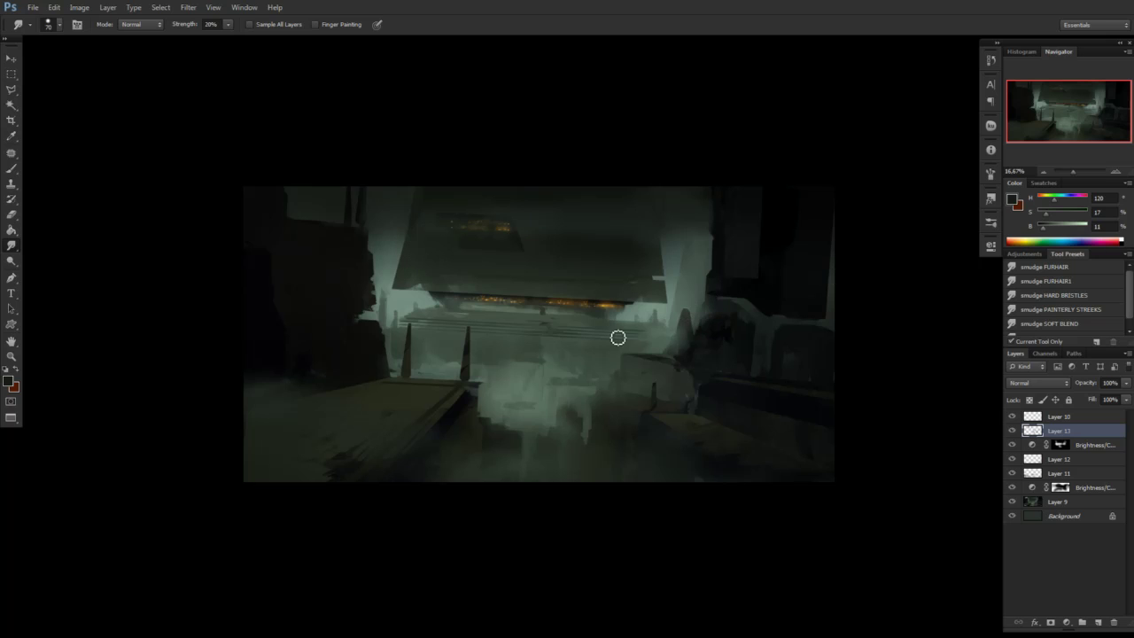
# Paint horizontal patches across the central mist and light vertical streaks at the bottom centre with sampled grey-greens
pyautogui.press('b')
pyautogui.keyDown('alt'); pyautogui.click(537, 346); pyautogui.keyUp('alt')
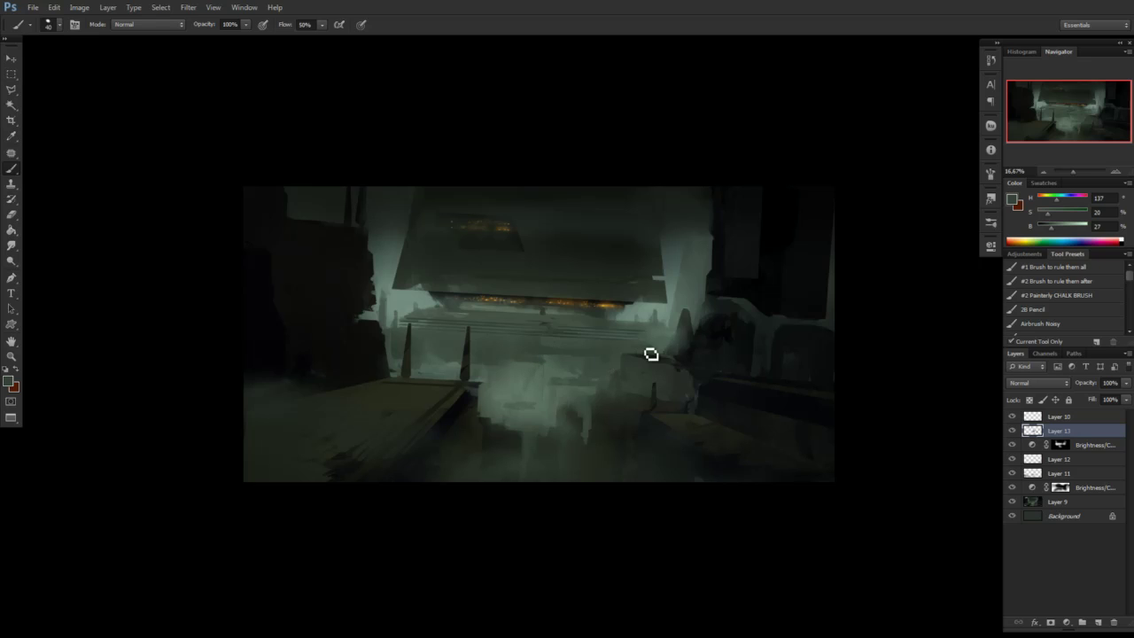
pyautogui.moveTo(498, 396)
pyautogui.mouseDown()
pyautogui.moveTo(524, 406)
pyautogui.moveTo(582, 416)
pyautogui.mouseUp()
pyautogui.keyDown('alt'); pyautogui.click(555, 394); pyautogui.keyUp('alt')
pyautogui.keyDown('alt'); pyautogui.click(562, 480); pyautogui.keyUp('alt')
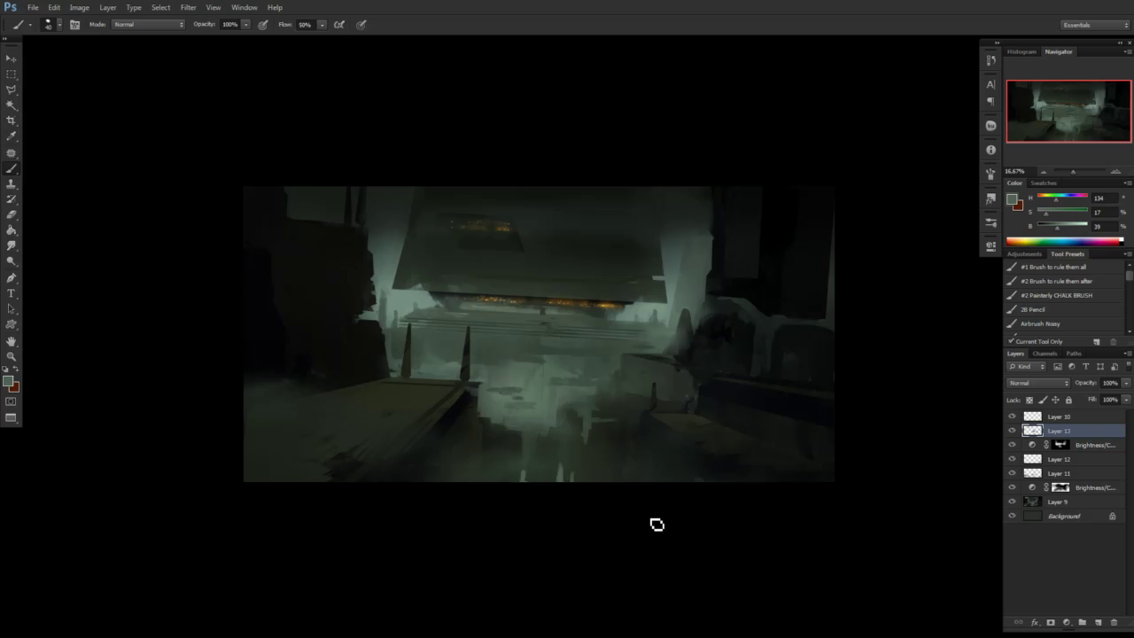
# Paint thin orange lights on the right arches with a flat-edged size 25 brush, and cover the inner light with sampled dark blue-green
pyautogui.keyDown('alt'); pyautogui.click(611, 307); pyautogui.keyUp('alt')
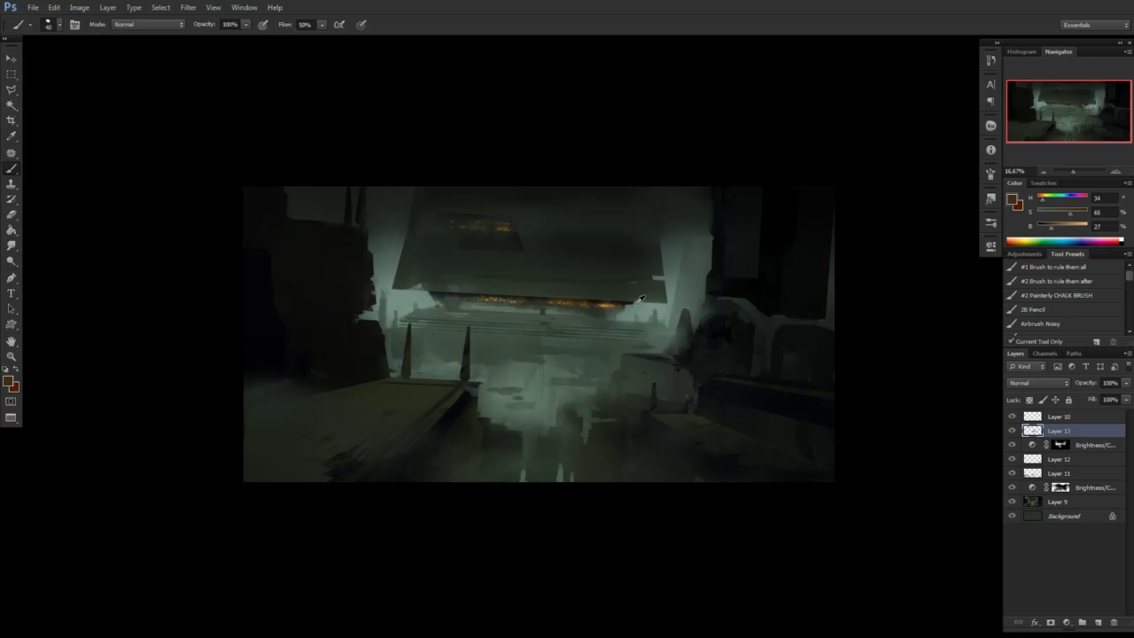
pyautogui.keyDown('alt'); pyautogui.click(554, 298); pyautogui.keyUp('alt')
pyautogui.rightClick(780, 301)
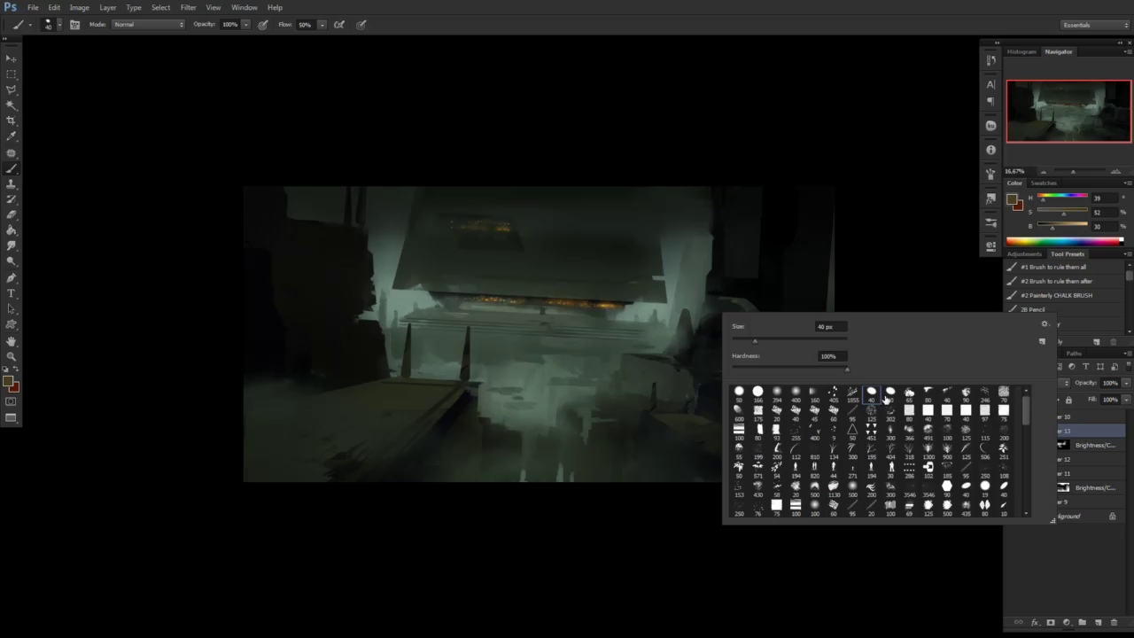
pyautogui.doubleClick(911, 394)
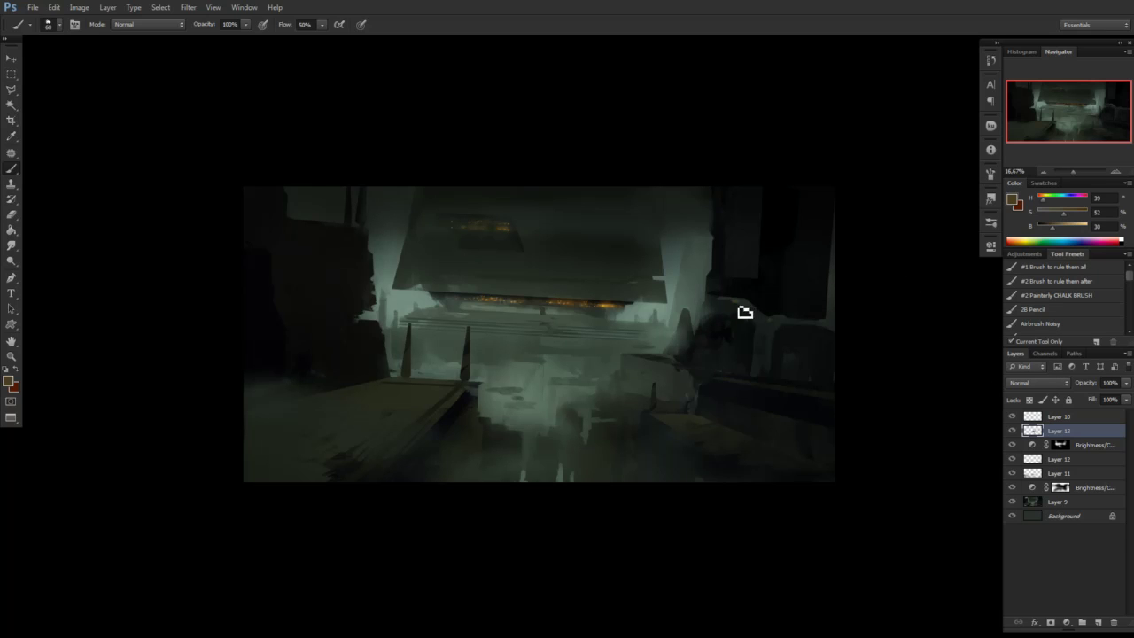
pyautogui.press('[')
pyautogui.press('[')
pyautogui.press('[')
pyautogui.press('[')
pyautogui.press('[')
pyautogui.press('[')
pyautogui.keyDown('alt'); pyautogui.click(557, 298); pyautogui.keyUp('alt')
pyautogui.moveTo(1059, 233); pyautogui.dragTo(1082, 232)
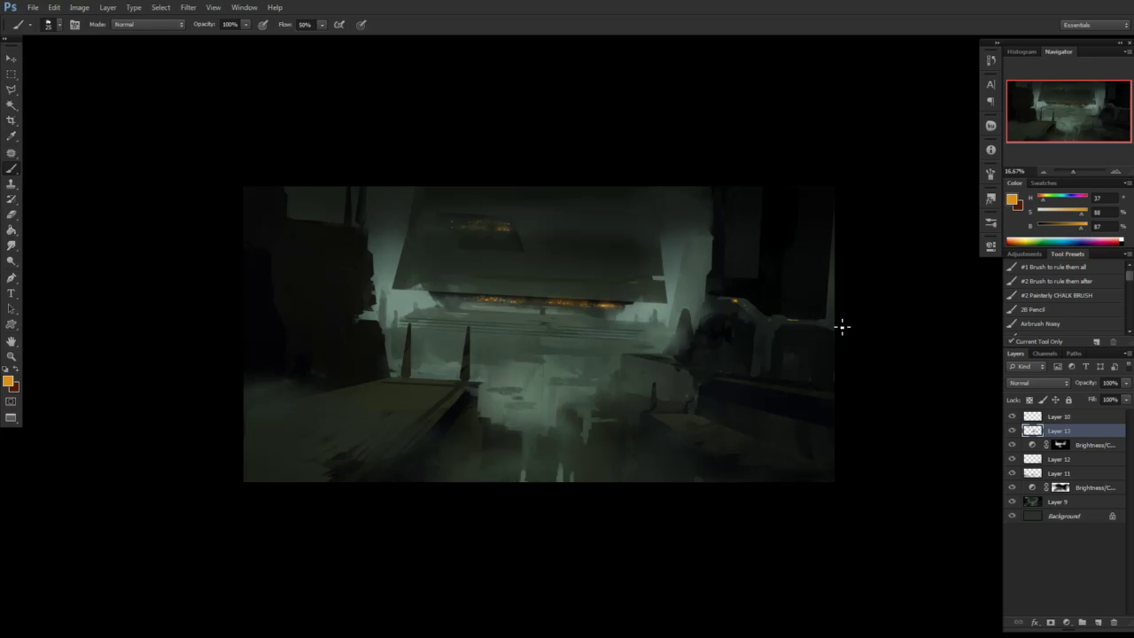
pyautogui.keyDown('alt'); pyautogui.click(738, 304); pyautogui.keyUp('alt')
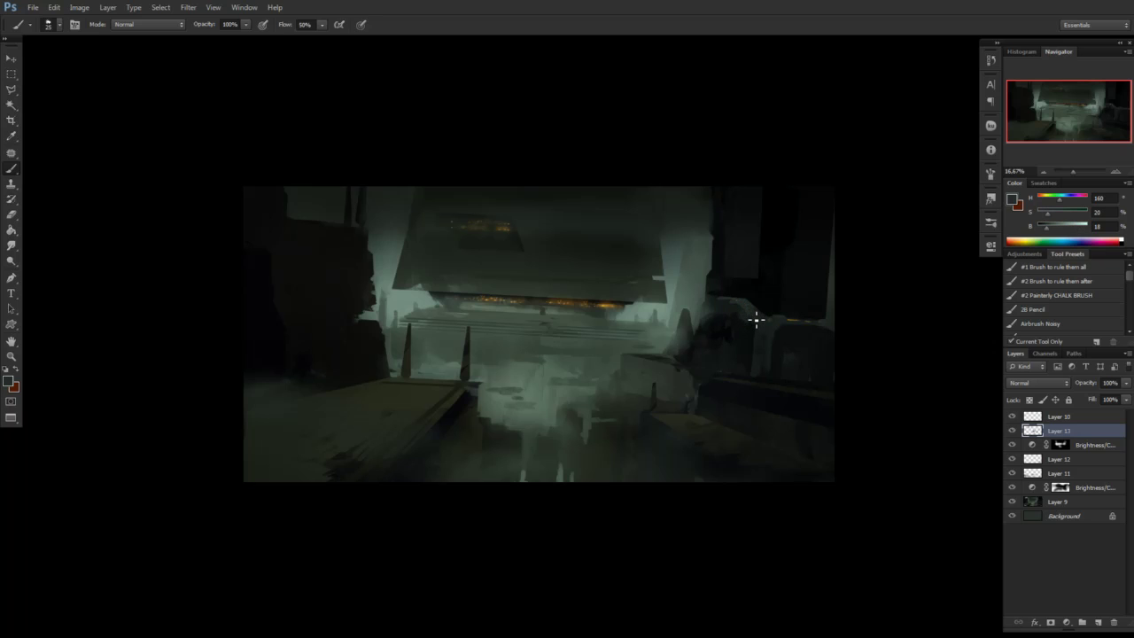
pyautogui.keyDown('alt'); pyautogui.click(728, 300); pyautogui.keyUp('alt')
# Lasso a thin horizontal strip across the left cliff between its upper and lower blocks, then deselect
pyautogui.press('l')
pyautogui.click(373, 308)
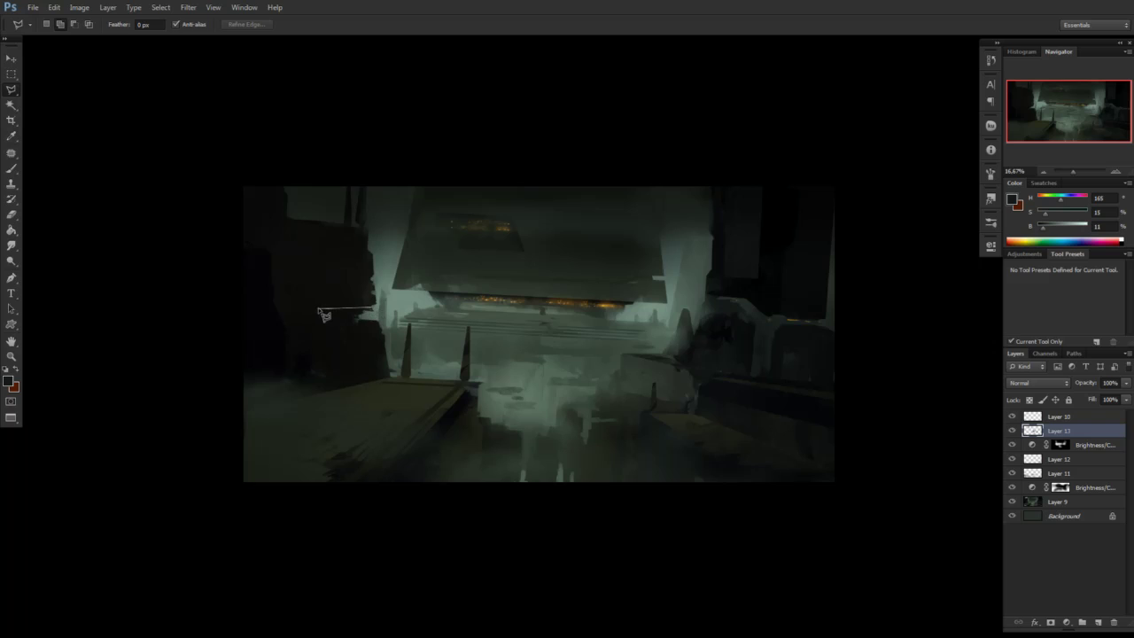
pyautogui.click(331, 307)
pyautogui.click(276, 312)
pyautogui.click(373, 309)
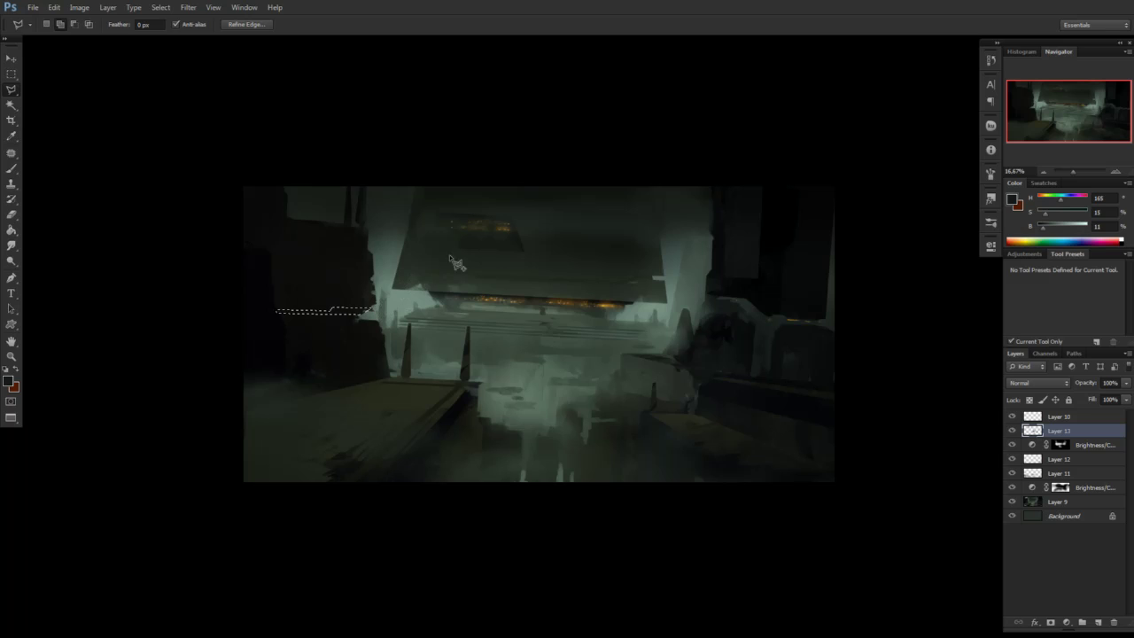
pyautogui.hotkey('ctrl', 'd')
pyautogui.press('b')
pyautogui.keyDown('alt'); pyautogui.click(435, 349); pyautogui.keyUp('alt')
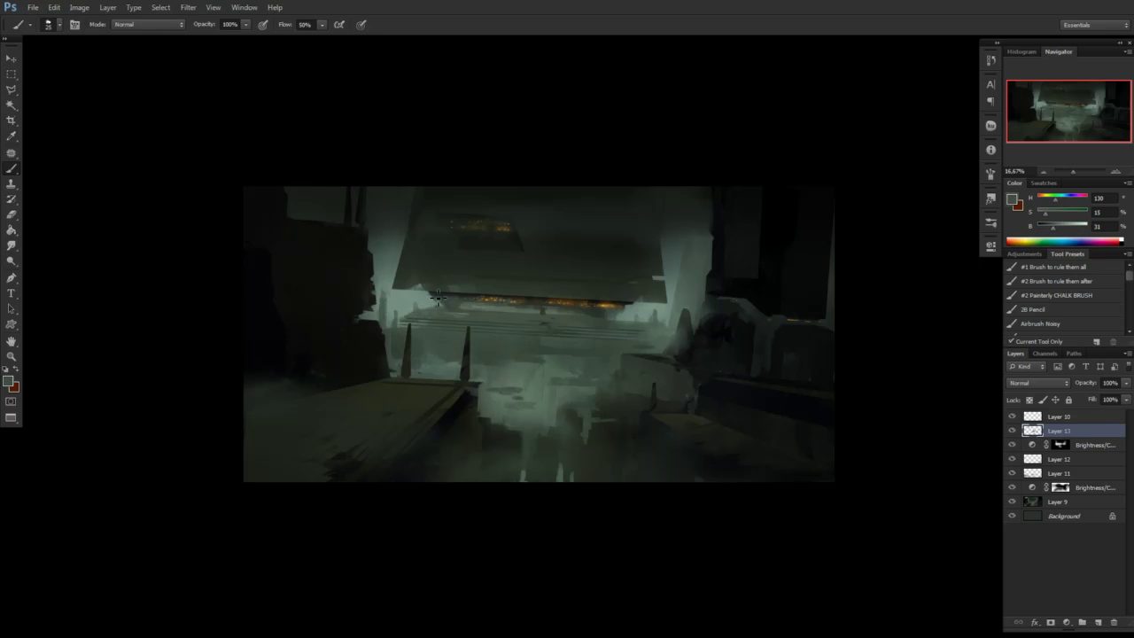
# Paint a grey-green ledge highlight across the left cliff with a size 250 brush and darken its outer end with sampled near-black
pyautogui.press(']')
pyautogui.press(']')
pyautogui.press(']')
pyautogui.press(']')
pyautogui.press(']')
pyautogui.press(']')
pyautogui.press(']')
pyautogui.press(']')
pyautogui.press(']')
pyautogui.press(']')
pyautogui.press(']')
pyautogui.press(']')
pyautogui.press(']')
pyautogui.press(']')
pyautogui.press(']')
pyautogui.keyDown('alt'); pyautogui.click(780, 316); pyautogui.keyUp('alt')
pyautogui.click(755, 306)
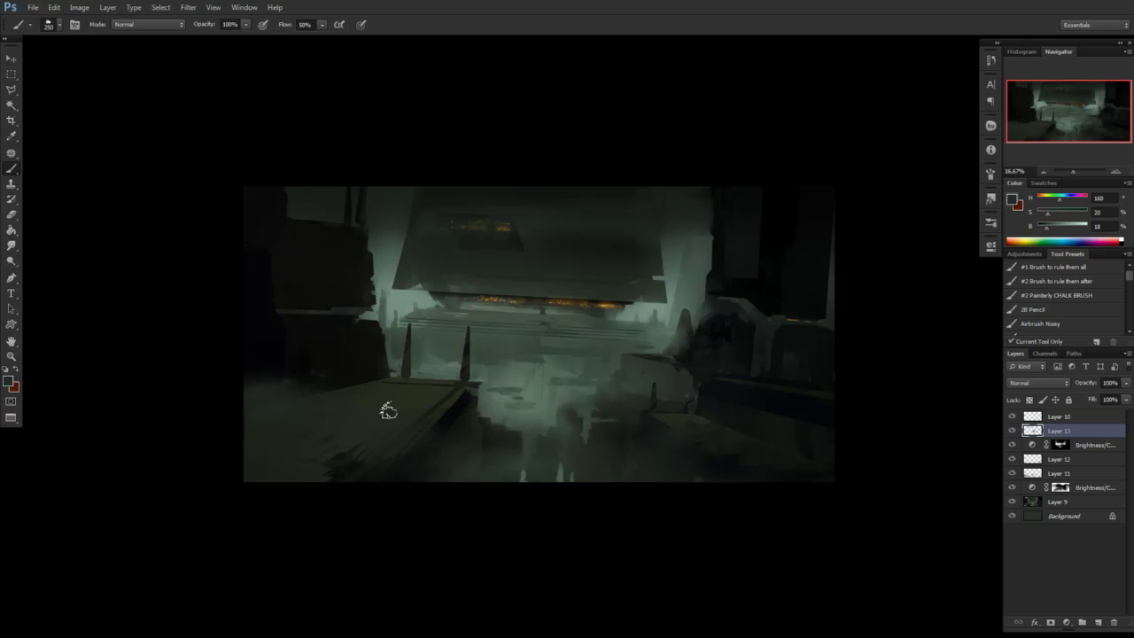
pyautogui.keyDown('alt'); pyautogui.click(303, 323); pyautogui.keyUp('alt')
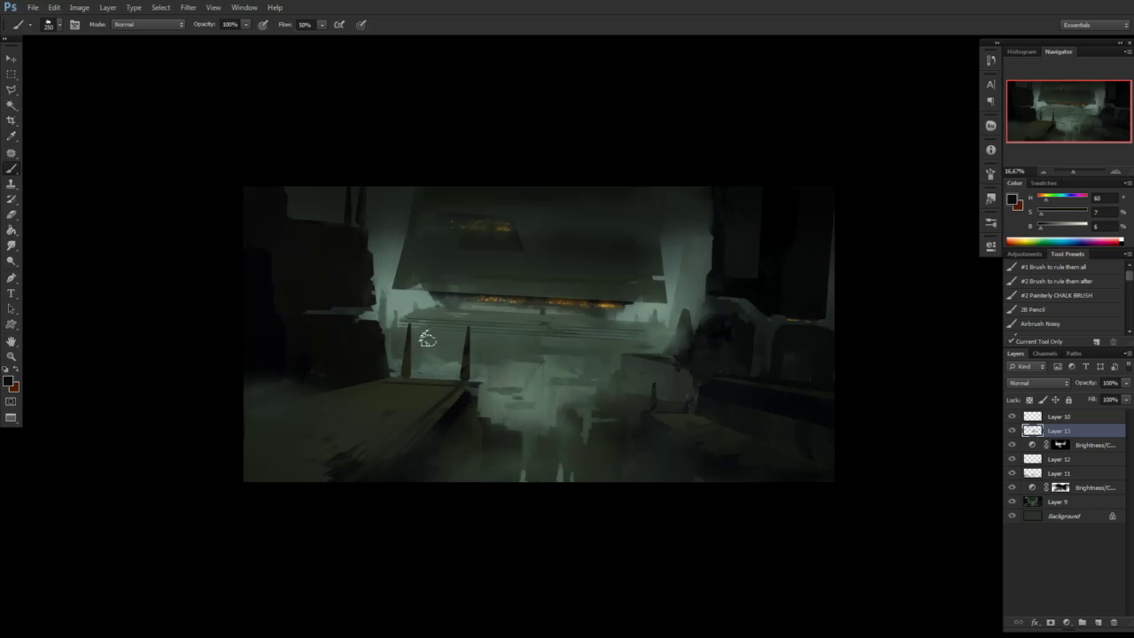
# Lasso a narrow wedge along the left foreground platform's outer edge, deselect it and sample dark green from the platform for painting
pyautogui.press('l')
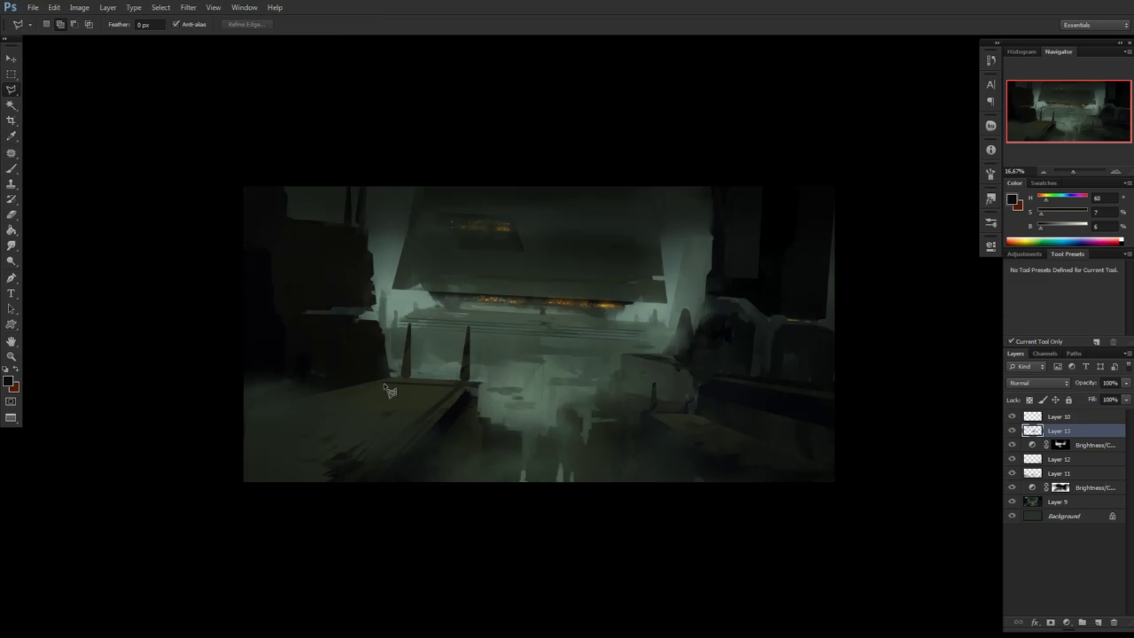
pyautogui.click(384, 383)
pyautogui.click(206, 435)
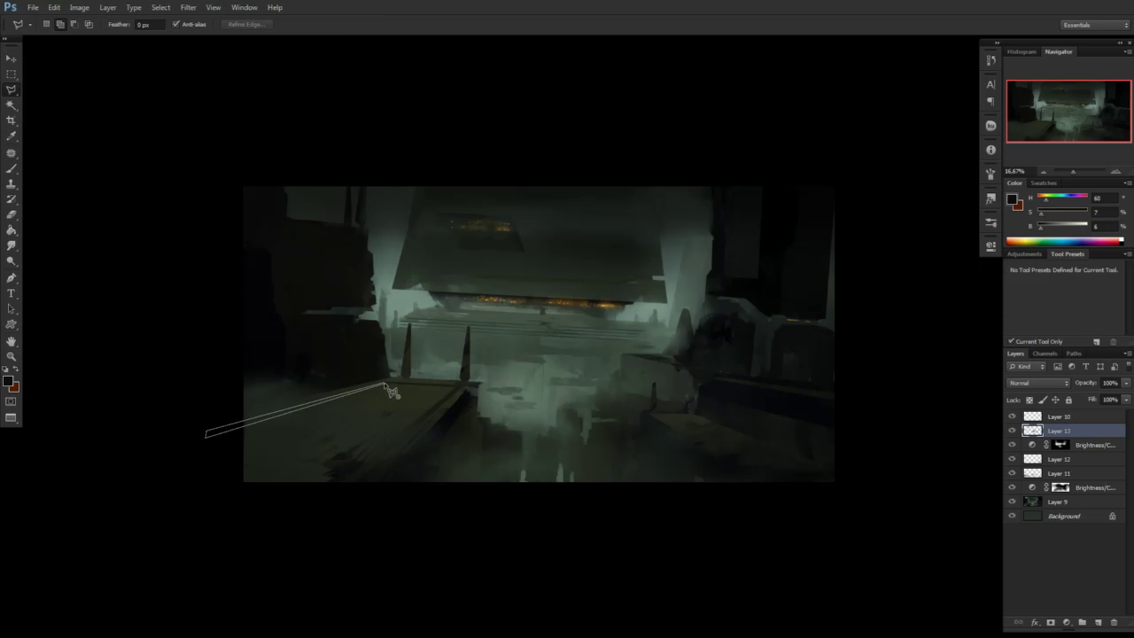
pyautogui.click(387, 382)
pyautogui.hotkey('ctrl', 'd')
pyautogui.press('b')
pyautogui.keyDown('alt'); pyautogui.click(431, 405); pyautogui.keyUp('alt')
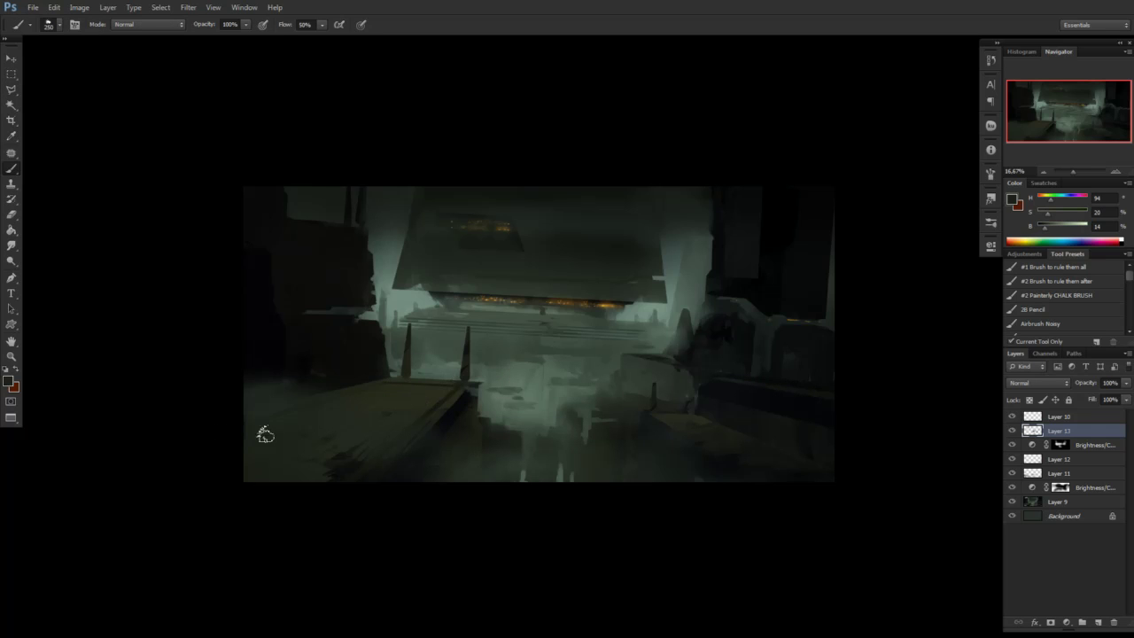
# Touch up the left foreground platform with sampled dark green and rework the vertical light streaks at the image's lower centre with sampled grey-green
pyautogui.keyDown('alt'); pyautogui.click(404, 384); pyautogui.keyUp('alt')
pyautogui.keyDown('alt'); pyautogui.click(402, 385); pyautogui.keyUp('alt')
pyautogui.keyDown('alt'); pyautogui.click(526, 476); pyautogui.keyUp('alt')
pyautogui.press('[')
pyautogui.moveTo(525, 462); pyautogui.dragTo(522, 548)
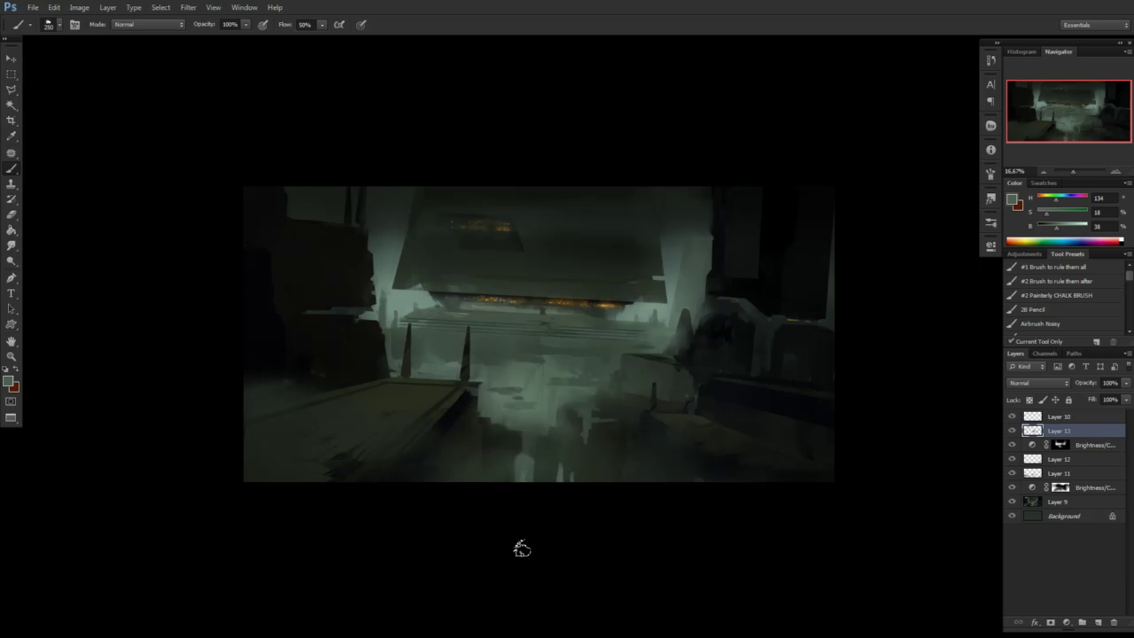
pyautogui.hotkey('ctrl', 'z')
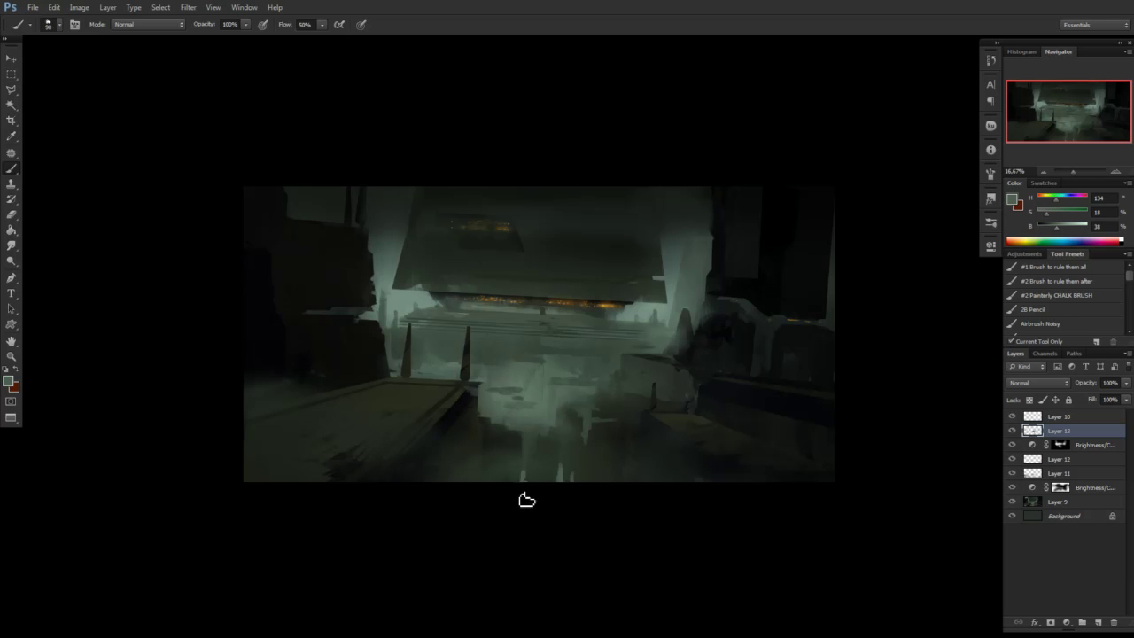
pyautogui.keyDown('alt'); pyautogui.click(527, 477); pyautogui.keyUp('alt')
pyautogui.keyDown('alt'); pyautogui.click(561, 478); pyautogui.keyUp('alt')
pyautogui.keyDown('alt'); pyautogui.click(577, 474); pyautogui.keyUp('alt')
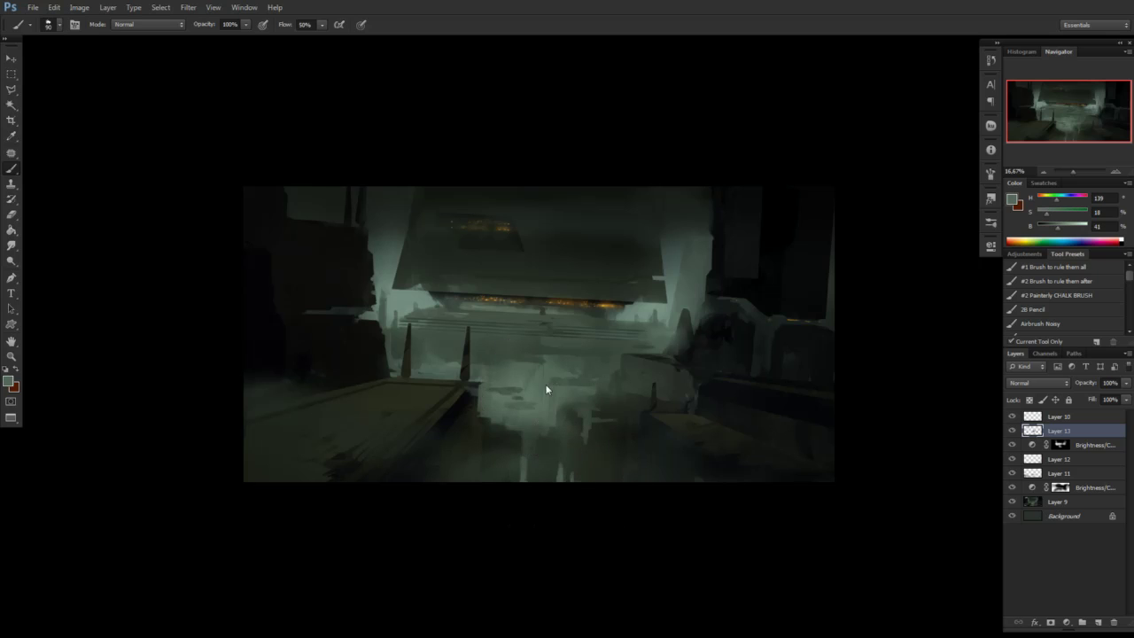
# On a new layer, paint tiny pale specks beside the building and over the central mist with brush CHISEL CHALK, saturation 10%, brightness 71%
pyautogui.keyDown('alt'); pyautogui.click(662, 255); pyautogui.keyUp('alt')
pyautogui.rightClick(639, 262)
pyautogui.click(889, 208)
pyautogui.moveTo(1130, 277); pyautogui.dragTo(1130, 280)
pyautogui.scroll(-2, 1130, 282)
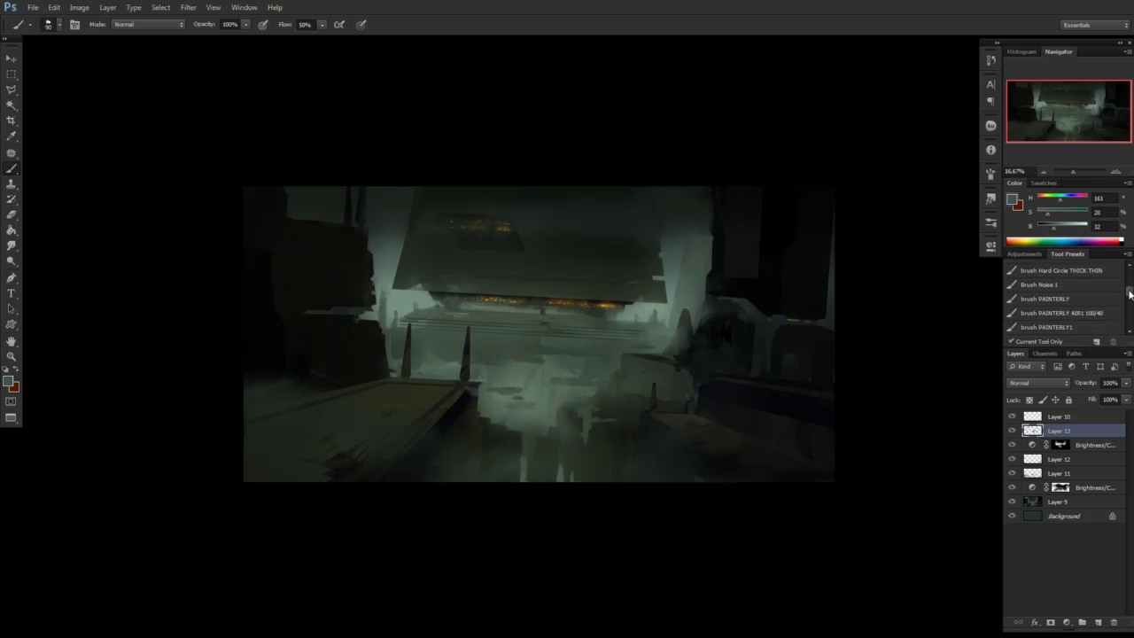
pyautogui.click(1050, 319)
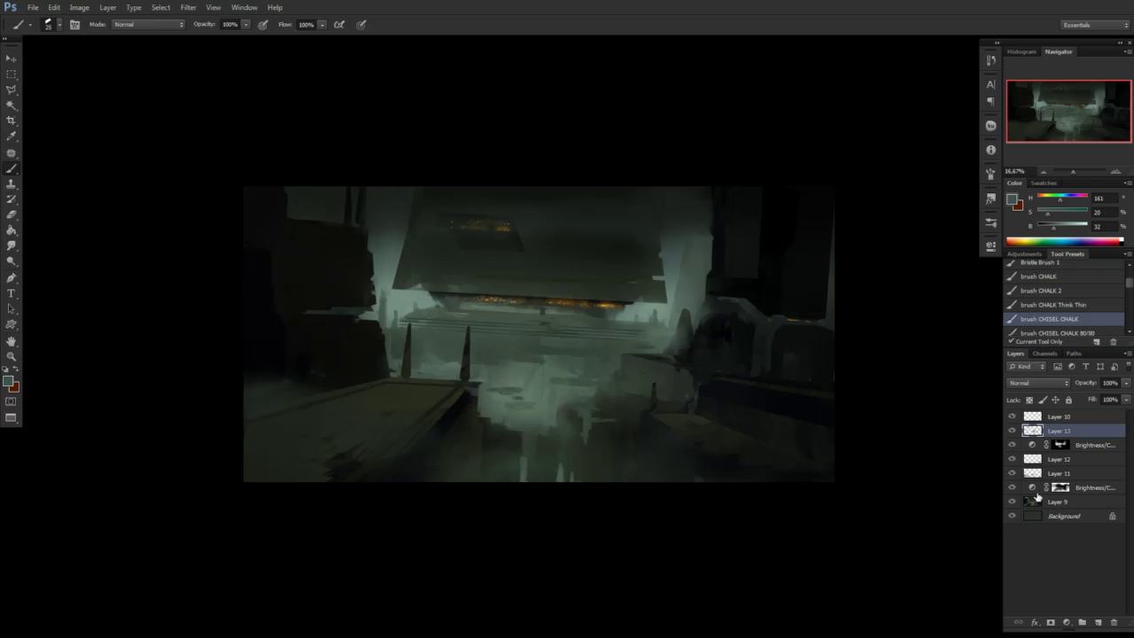
pyautogui.click(1096, 623)
pyautogui.keyDown('alt'); pyautogui.click(524, 472); pyautogui.keyUp('alt')
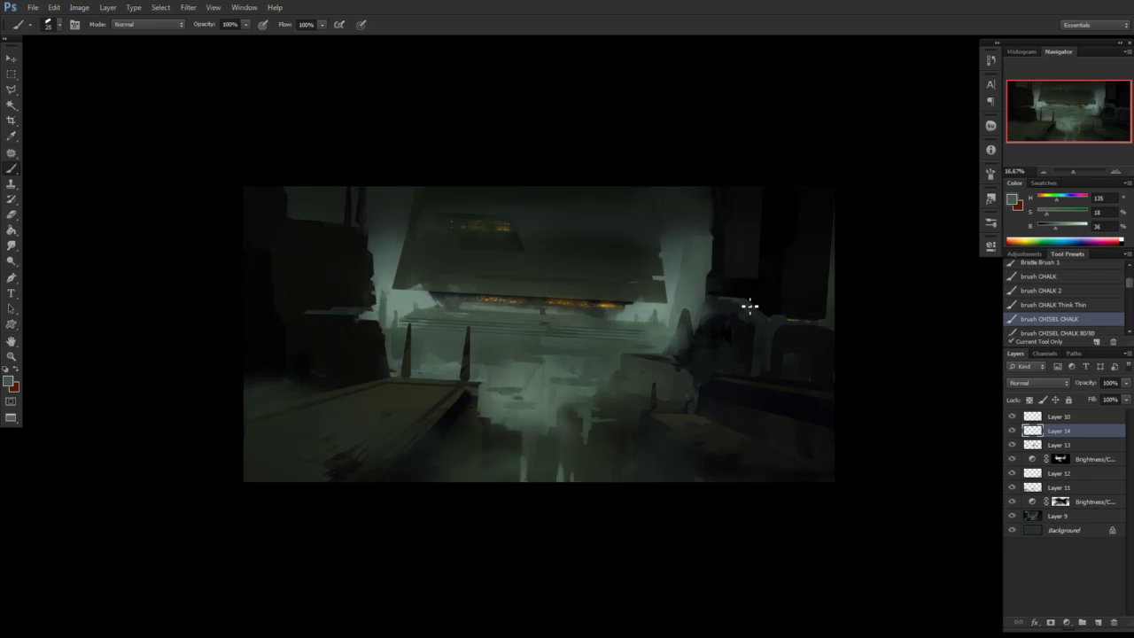
pyautogui.moveTo(1059, 226); pyautogui.dragTo(1067, 227)
pyautogui.click(1074, 228)
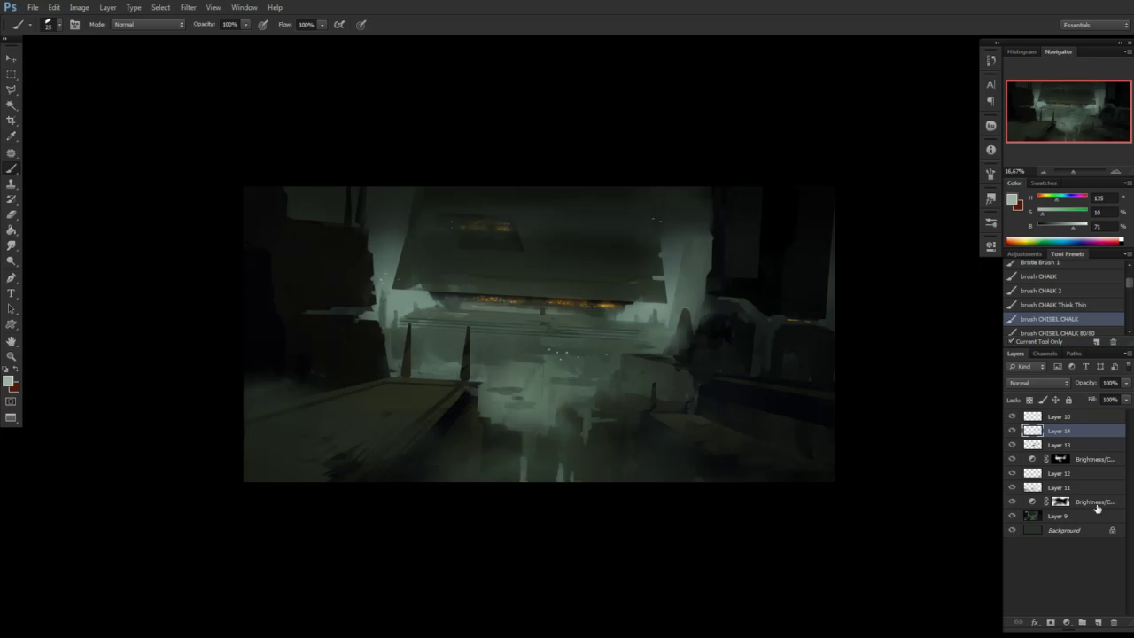
# Add a new layer above Layer 10 and paint faint smoke across the building's upper face with a reduced SMOKE 1 brush and sampled dark green
pyautogui.click(1064, 422)
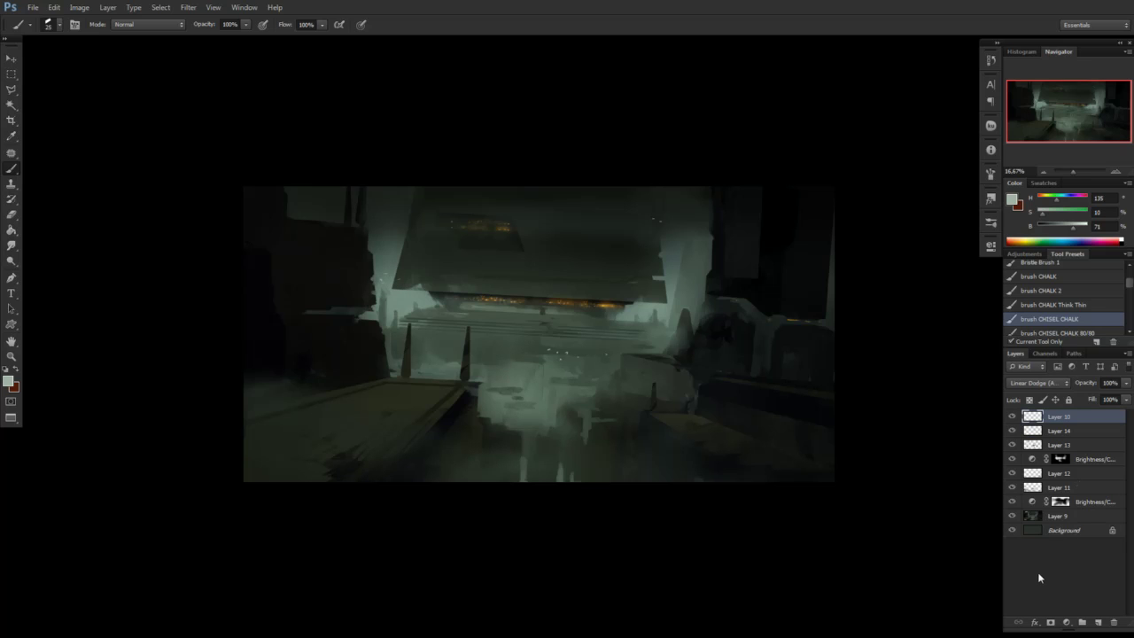
pyautogui.click(1098, 626)
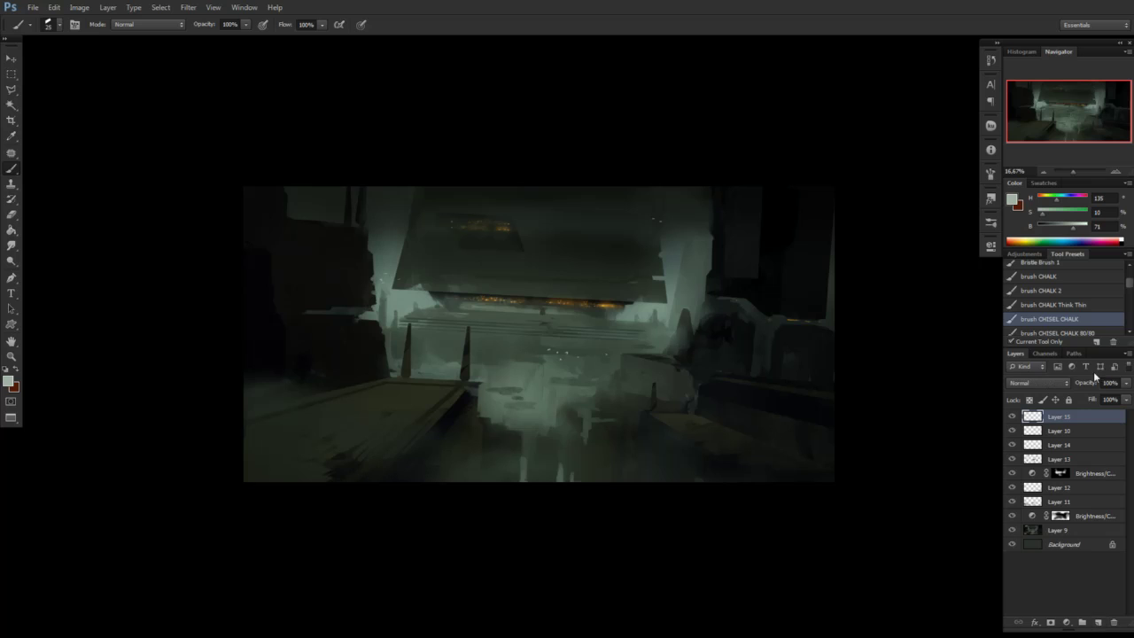
pyautogui.scroll(-5, 1032, 314)
pyautogui.click(1032, 300)
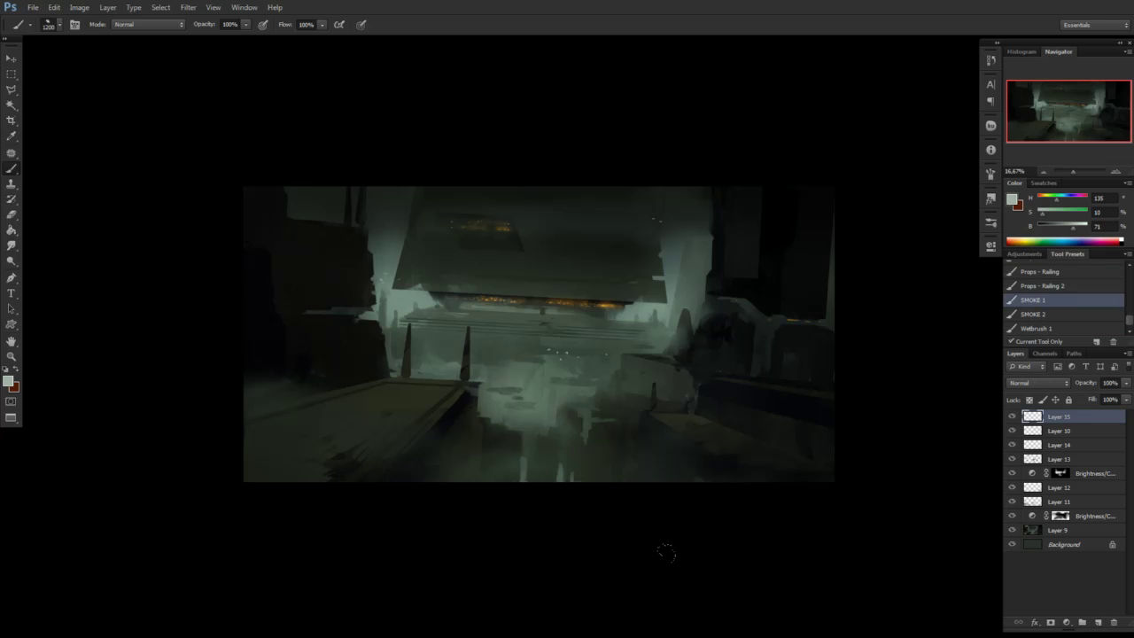
pyautogui.keyDown('alt'); pyautogui.click(616, 218); pyautogui.keyUp('alt')
pyautogui.press('[')
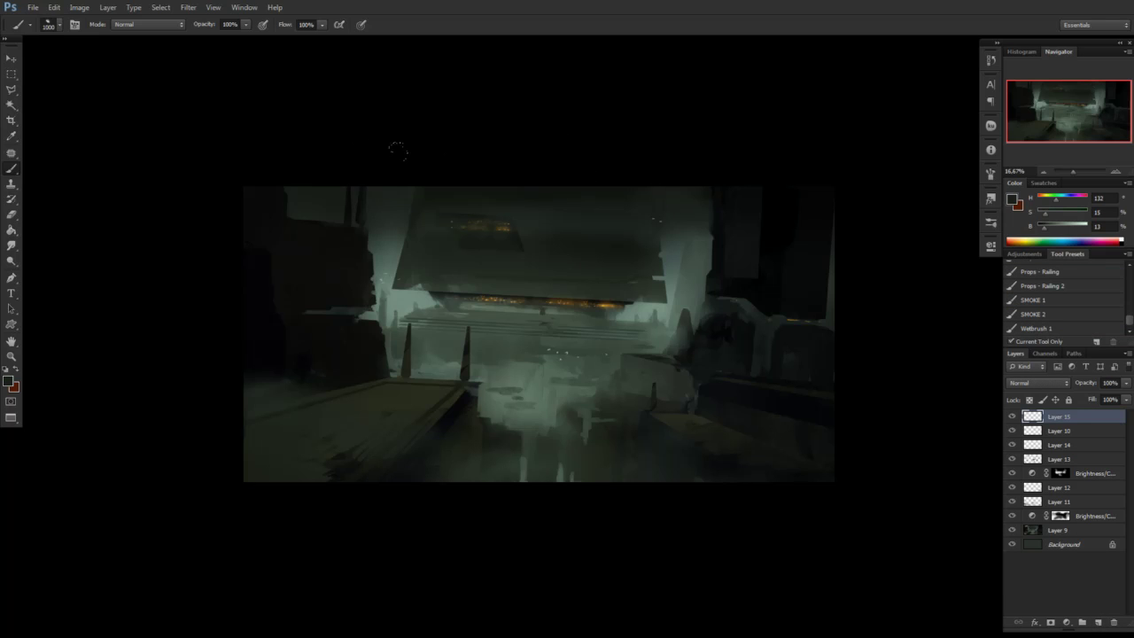
pyautogui.press('[')
pyautogui.press('[')
pyautogui.press('[')
pyautogui.press('[')
pyautogui.press('[')
pyautogui.press('[')
pyautogui.press('[')
pyautogui.press('[')
pyautogui.press('[')
pyautogui.press('[')
pyautogui.press('[')
# Paint soft mist across the central ground towards the right blocks with a size 150 smoke brush and sampled grey-green
pyautogui.keyDown('alt'); pyautogui.click(494, 397); pyautogui.keyUp('alt')
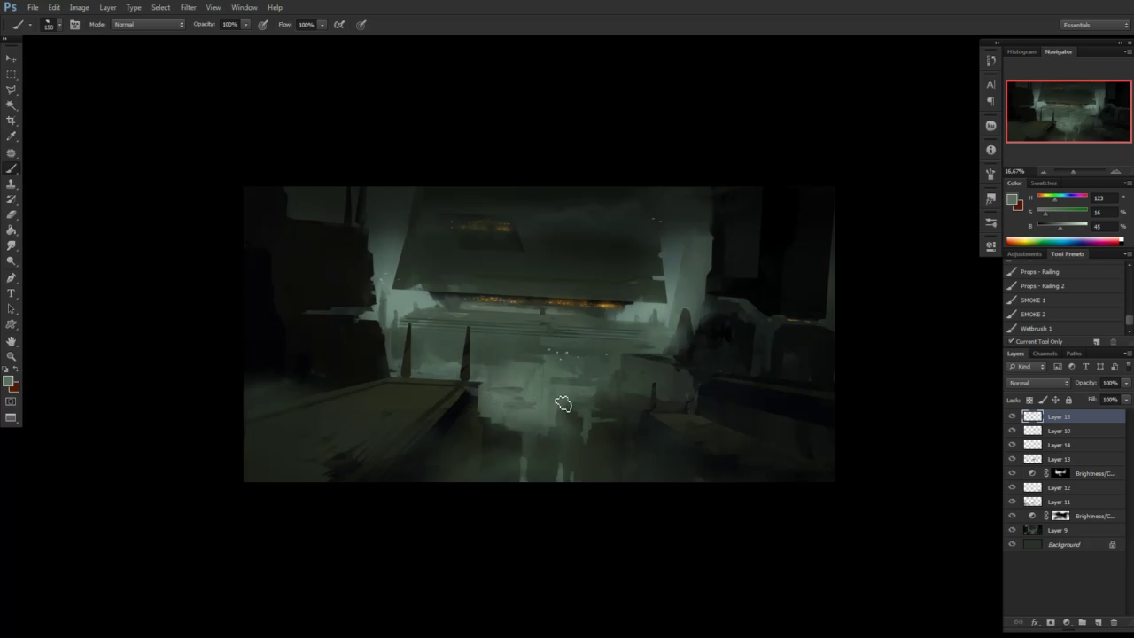
pyautogui.moveTo(564, 404)
pyautogui.mouseDown()
pyautogui.moveTo(624, 393)
pyautogui.moveTo(545, 405)
pyautogui.moveTo(651, 395)
pyautogui.mouseUp()
# Review the whole painting enlarged in full-screen mode without the interface
pyautogui.moveTo(643, 543); pyautogui.dragTo(646, 548)
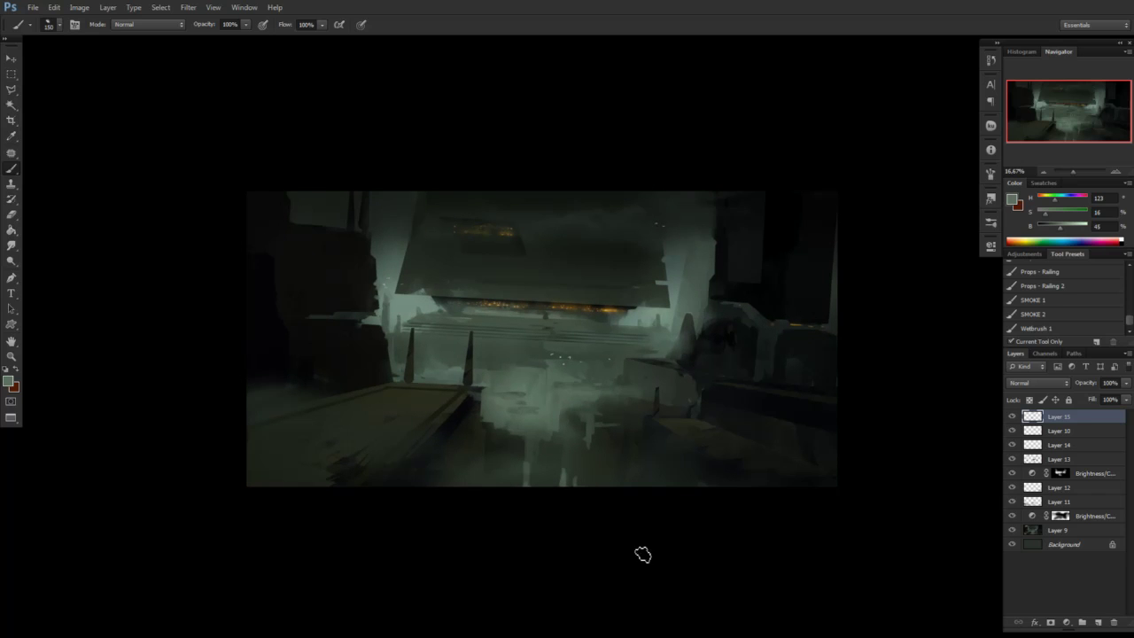
pyautogui.moveTo(655, 584); pyautogui.dragTo(655, 603)
pyautogui.press('f')
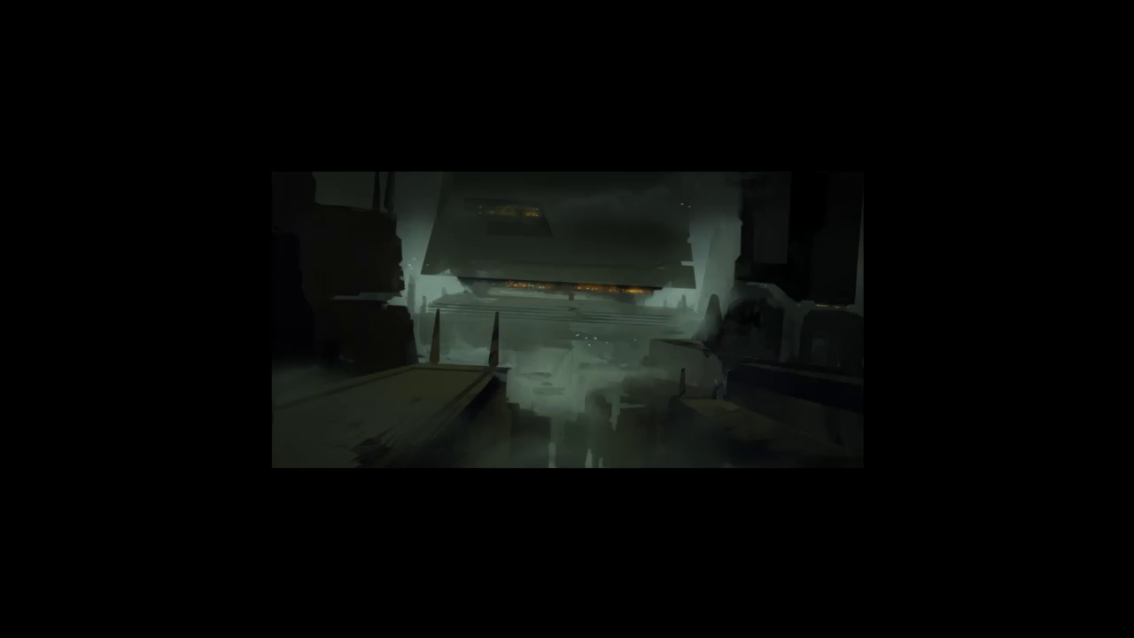
pyautogui.hotkey('ctrl', '+')
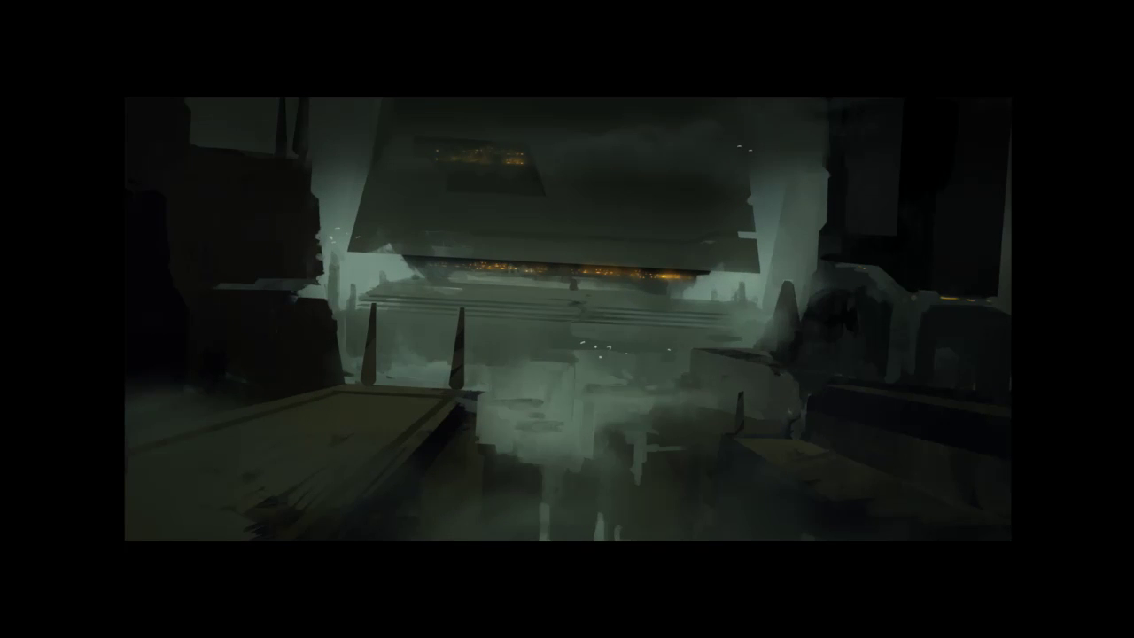